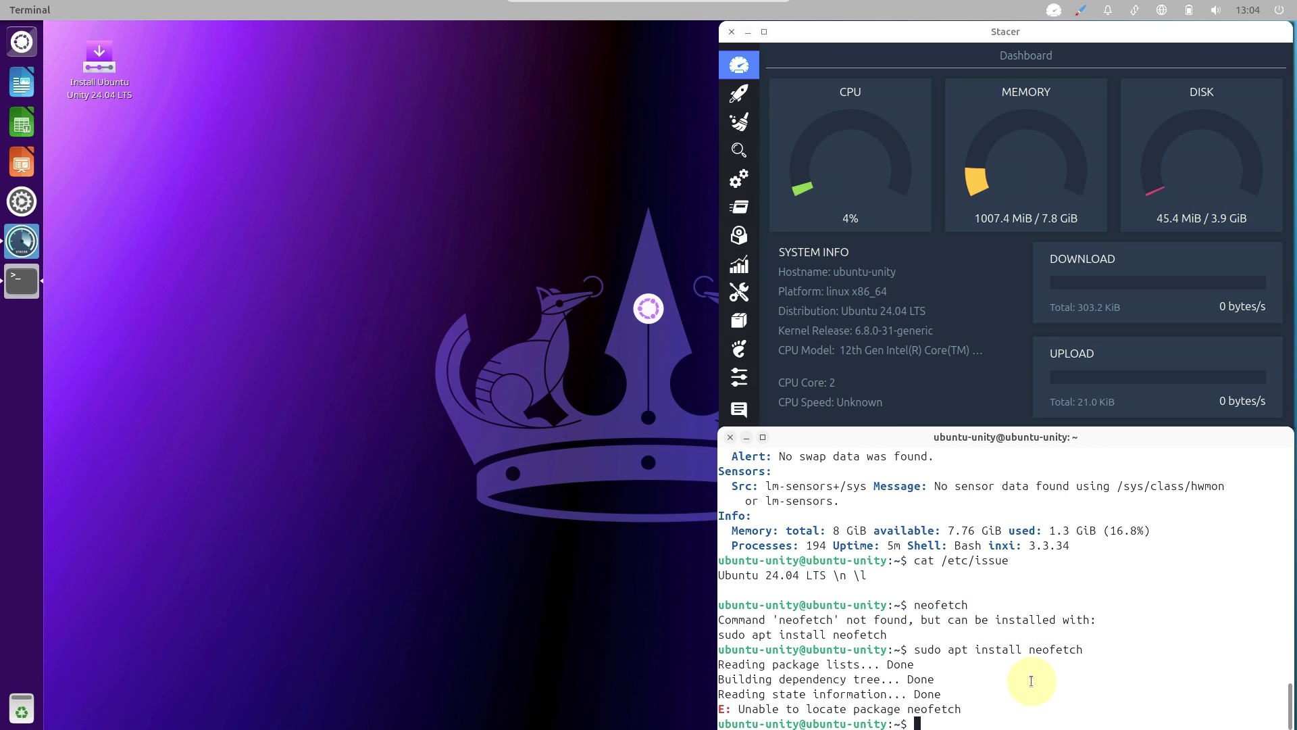
- Run a detailed inxi system report in the terminal and dismiss the Close Firefox message
type("i -sv8")
key("Return")
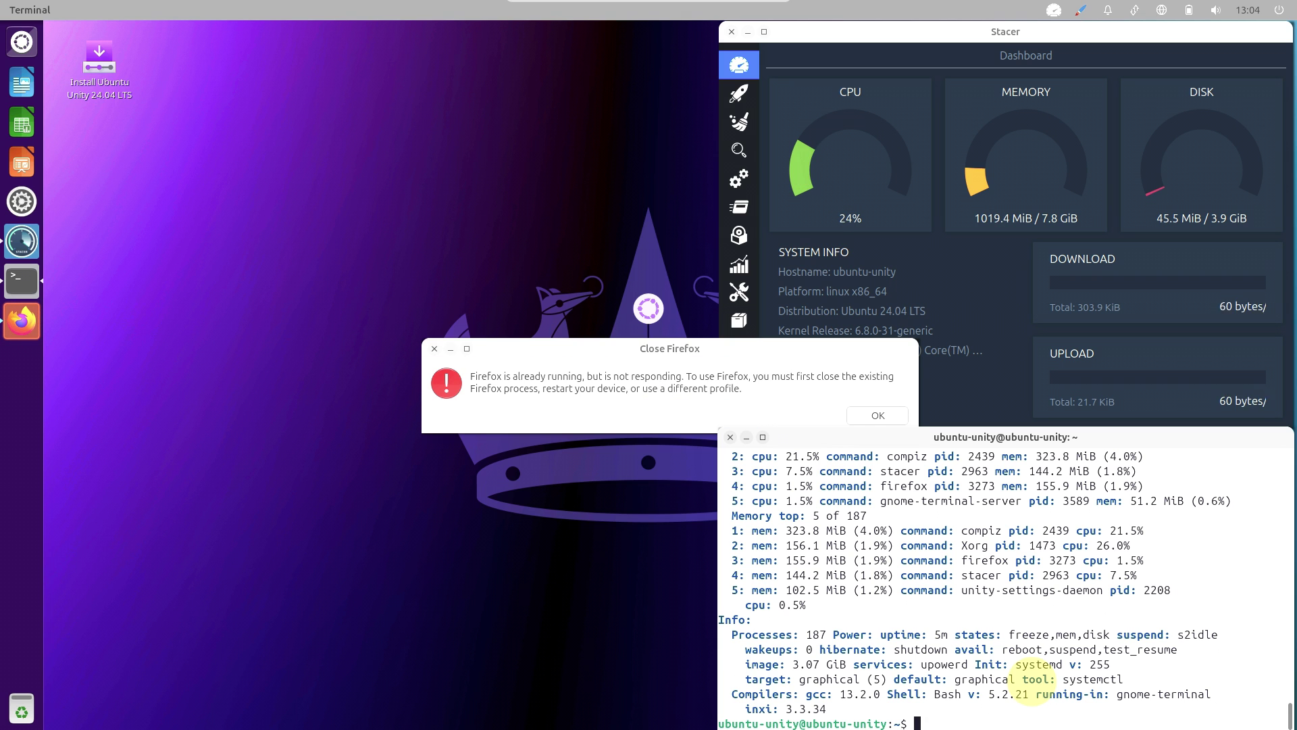
left_click(878, 415)
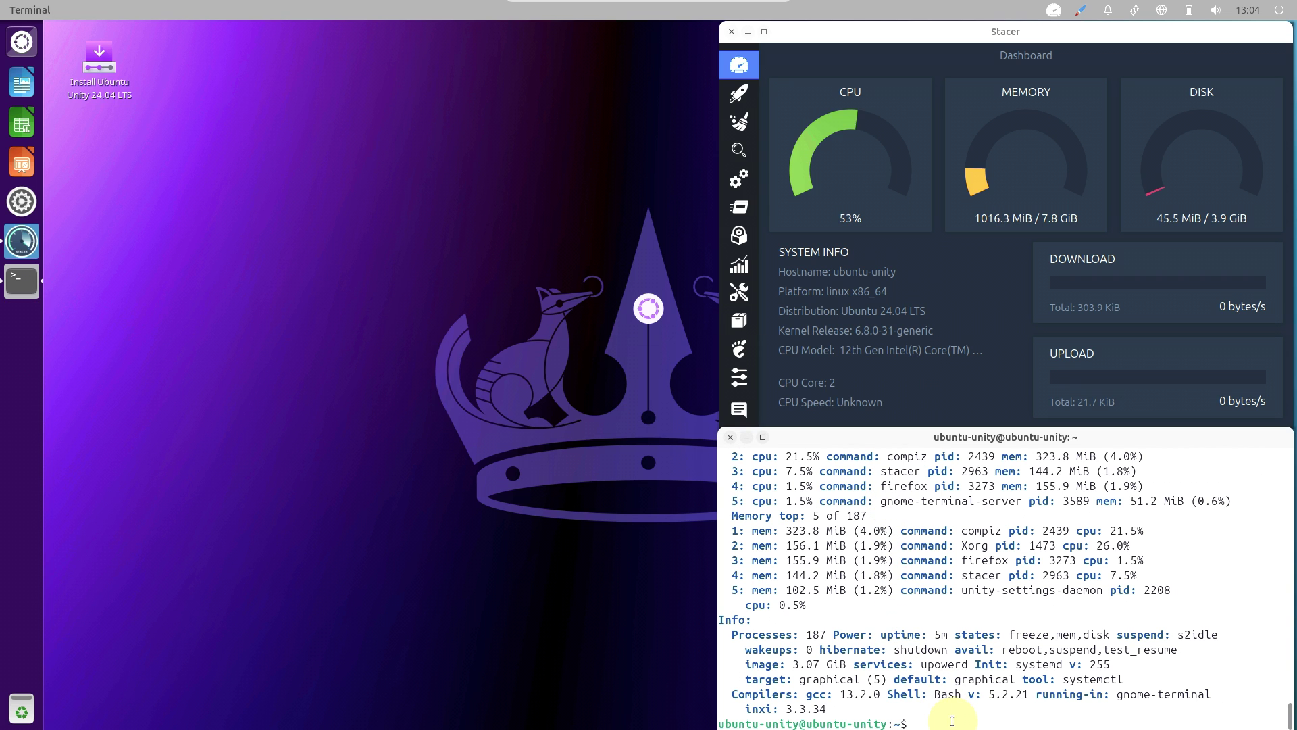
- Try to run htop, and try to install it with the suggested command "sudo apt install htop"
type("htop")
key("Return")
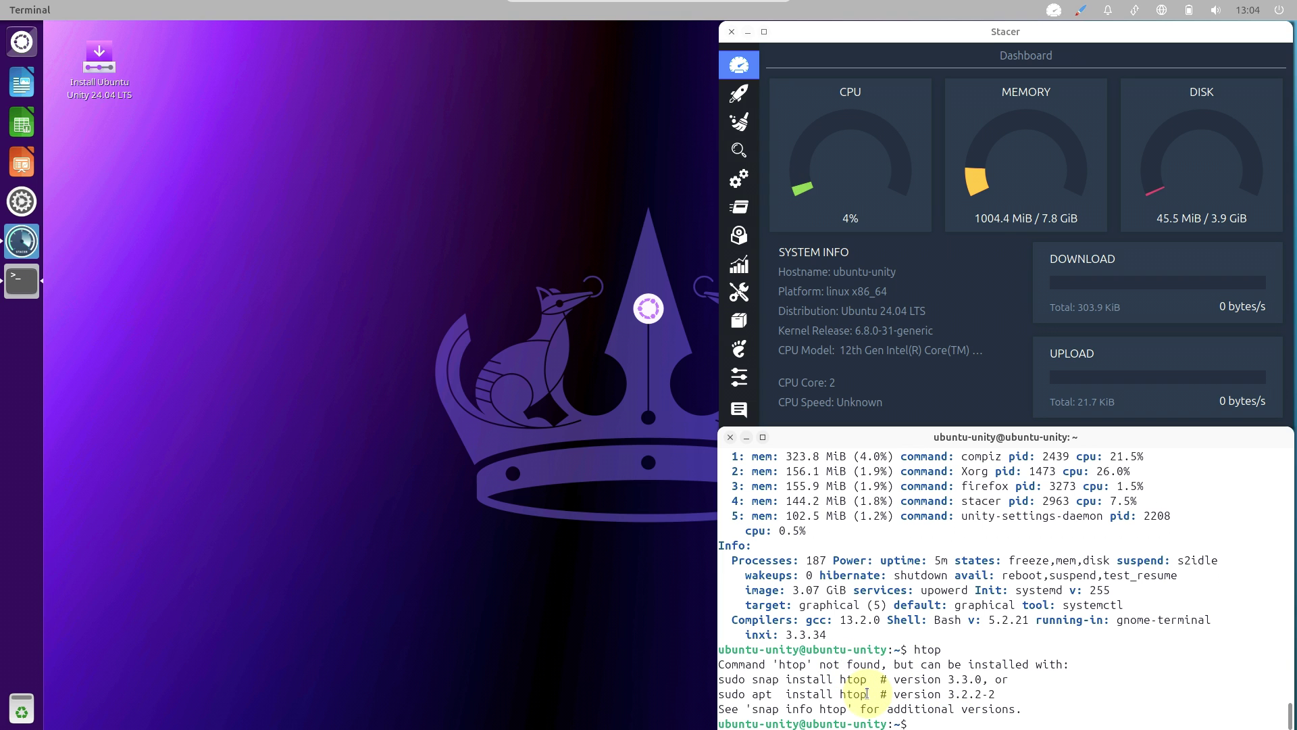
left_click_drag(867, 694, 720, 694)
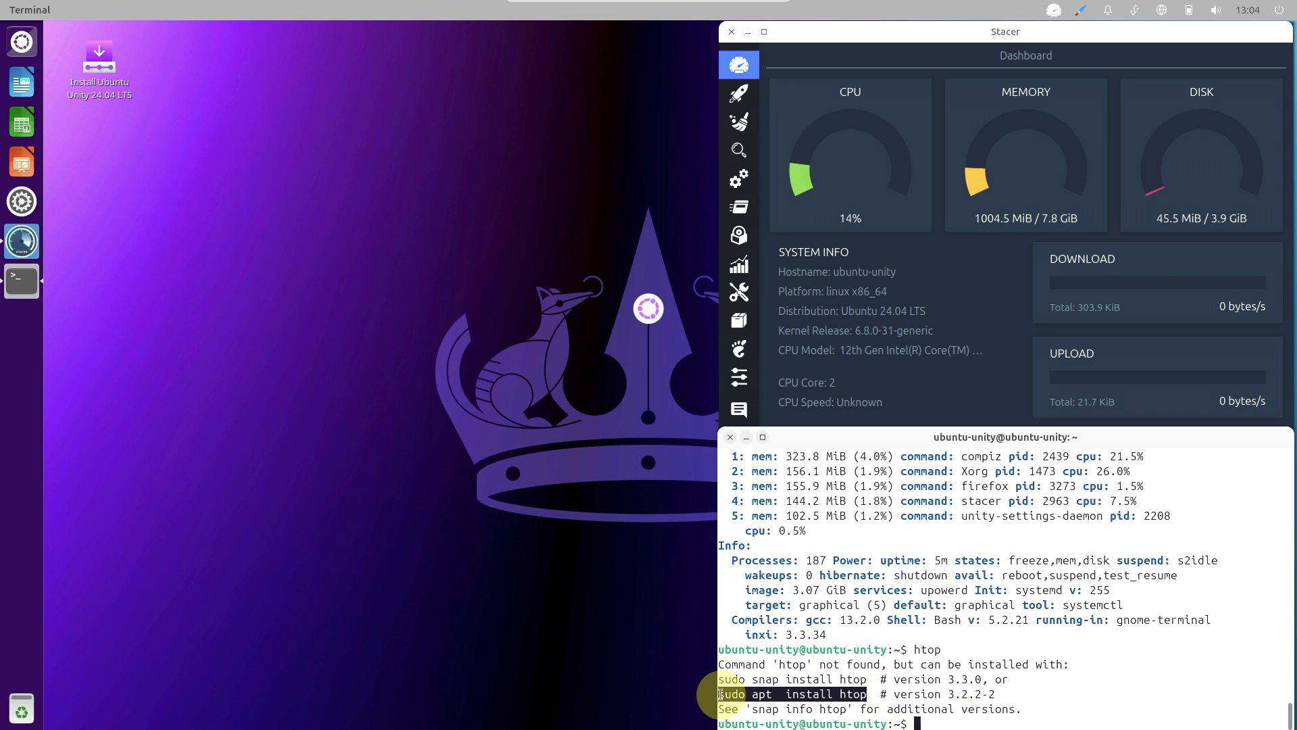
right_click(732, 694)
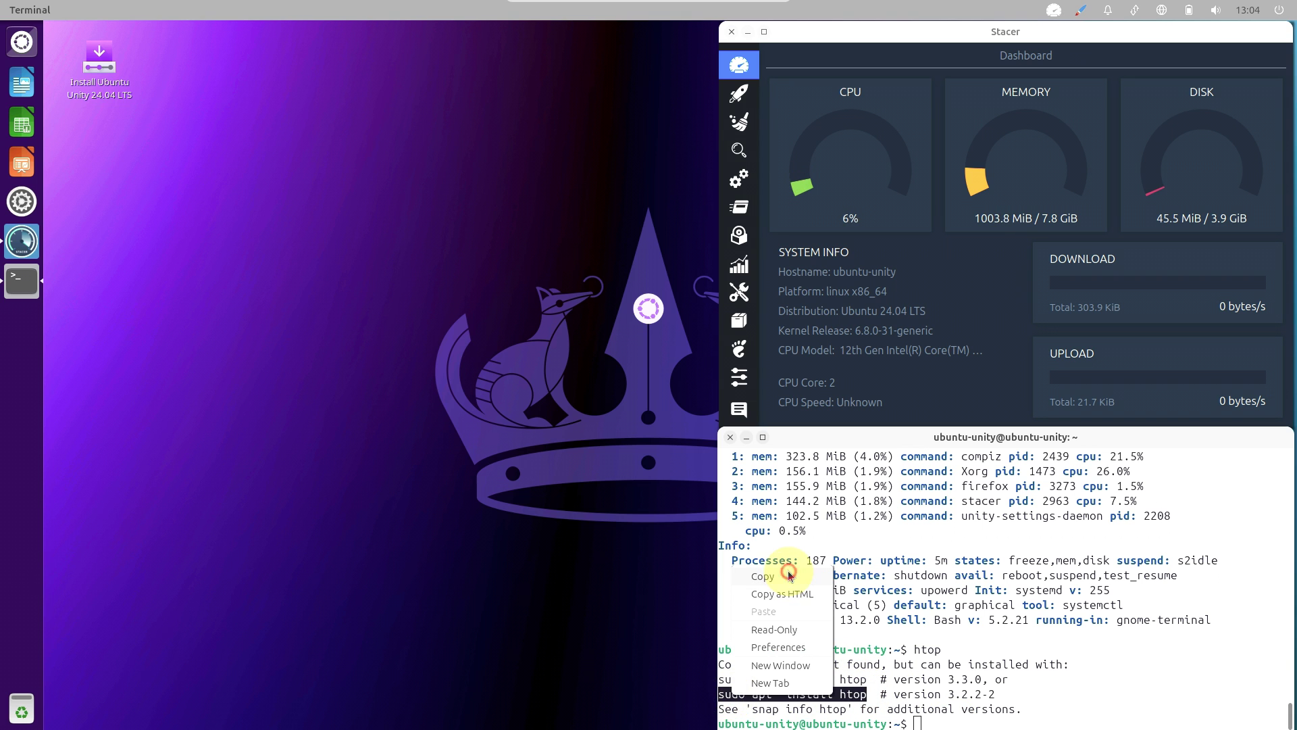
left_click(789, 575)
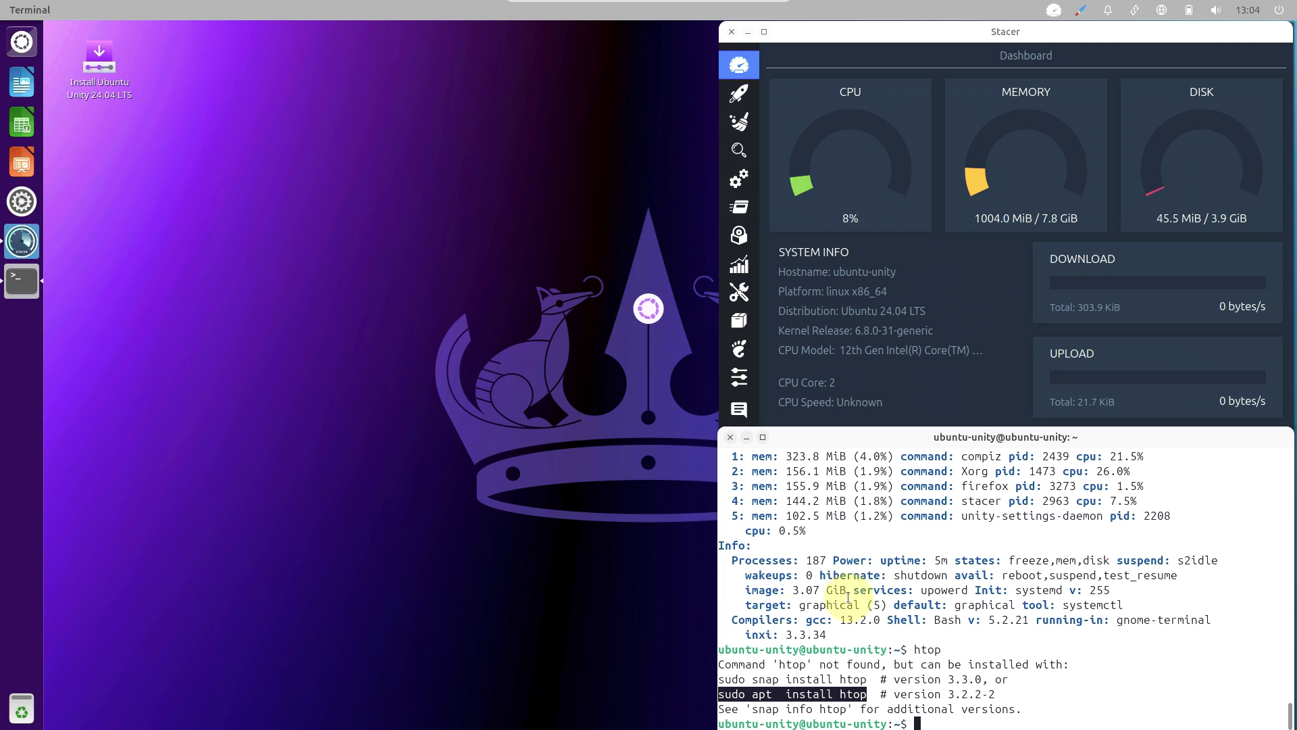
right_click(930, 718)
left_click(979, 631)
key("Return")
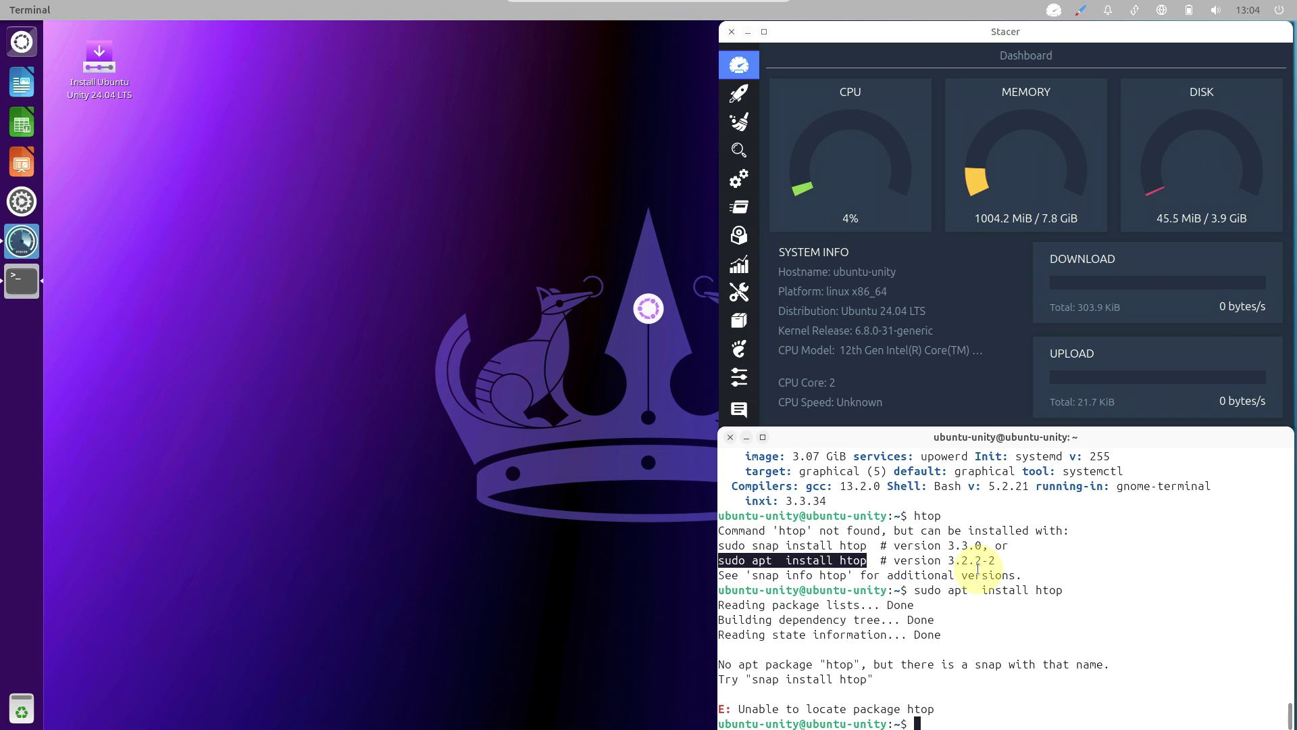
- Exit the terminal session and launch the Ubuntu Unity 24.04 LTS installer from the desktop
type("xit")
key("Return")
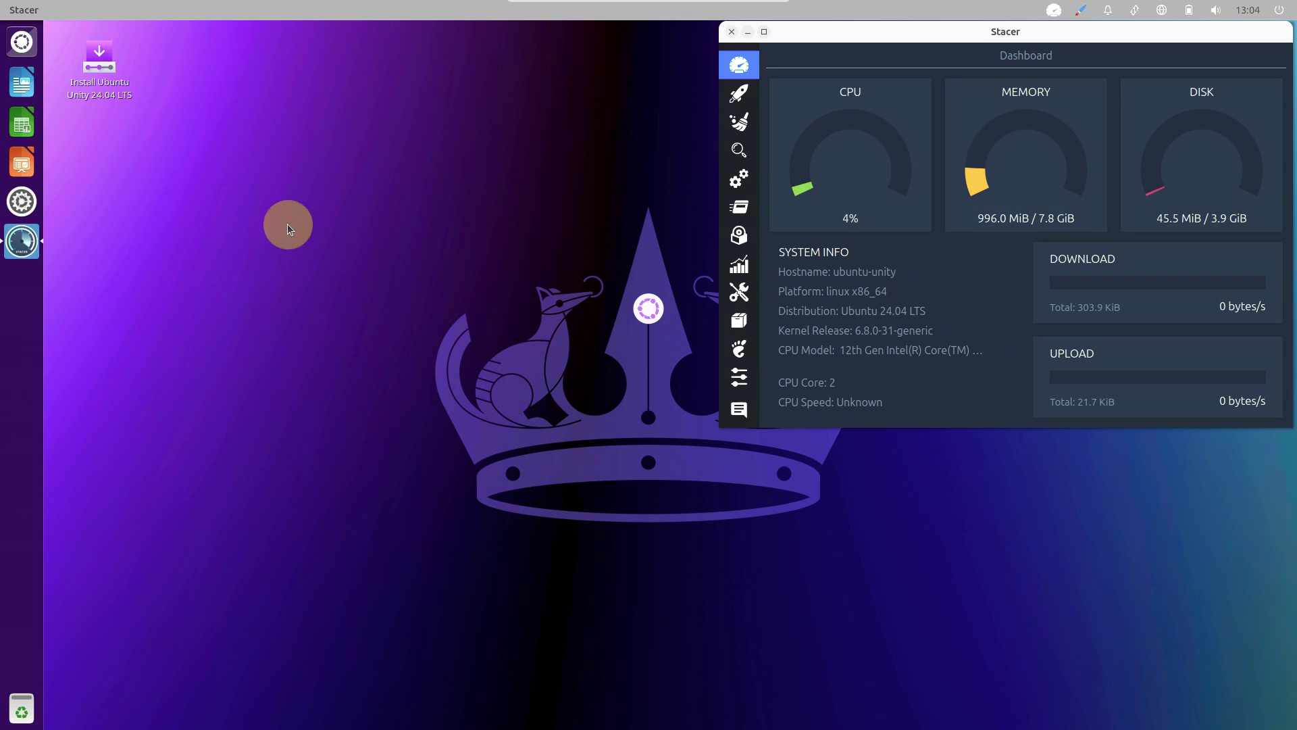
right_click(115, 86)
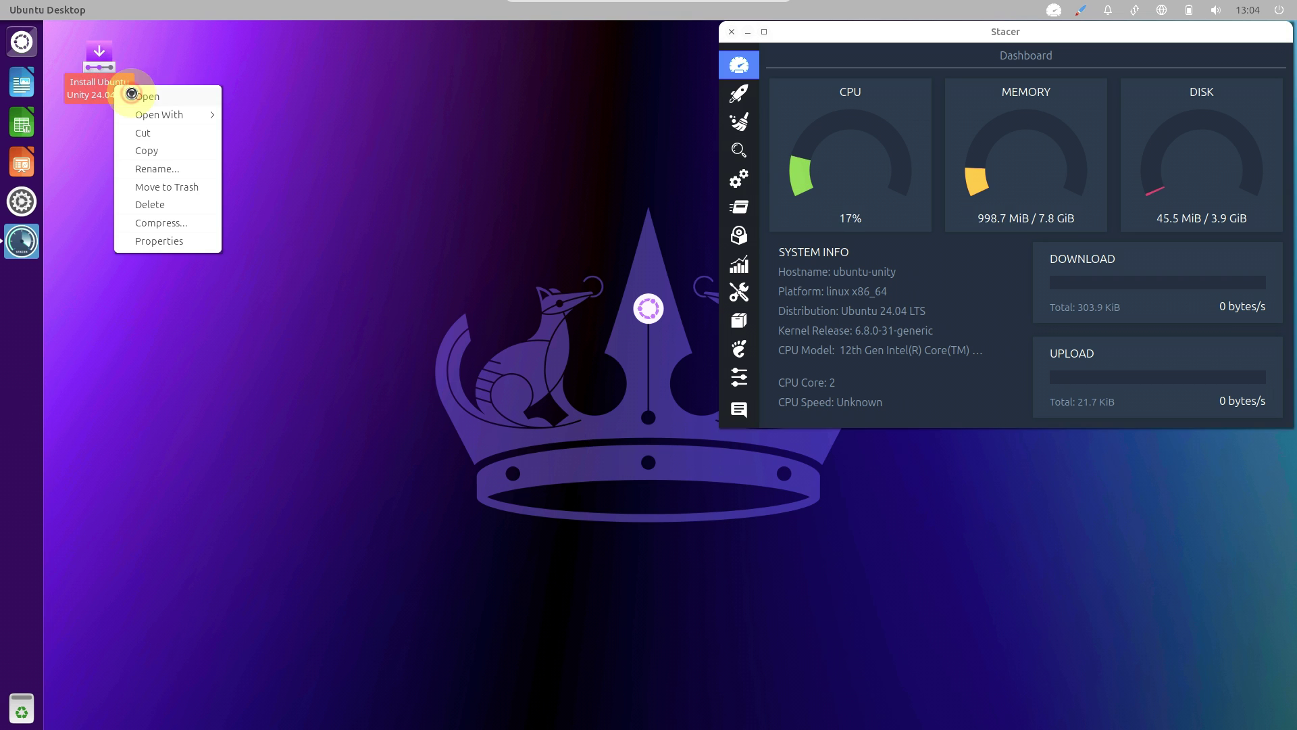
left_click(131, 95)
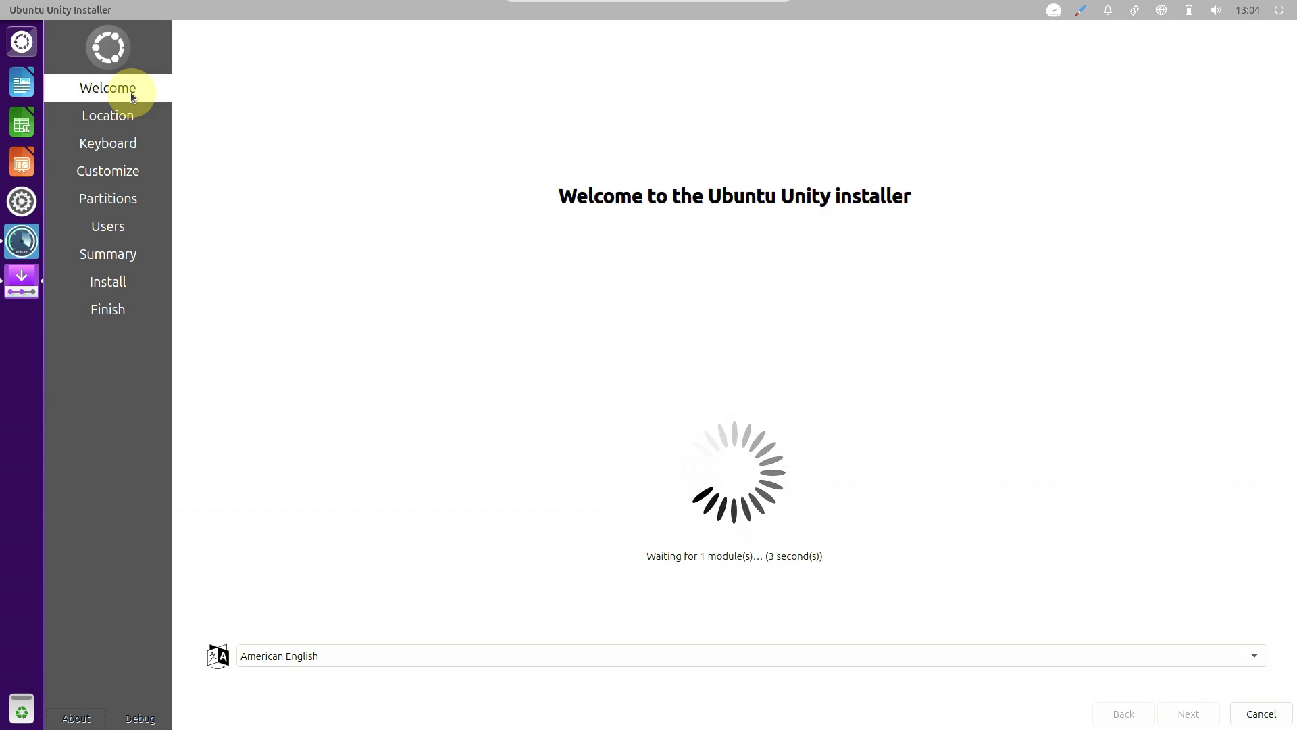
- View the installer's version information, keep American English as the language and continue to the location page
left_click(82, 716)
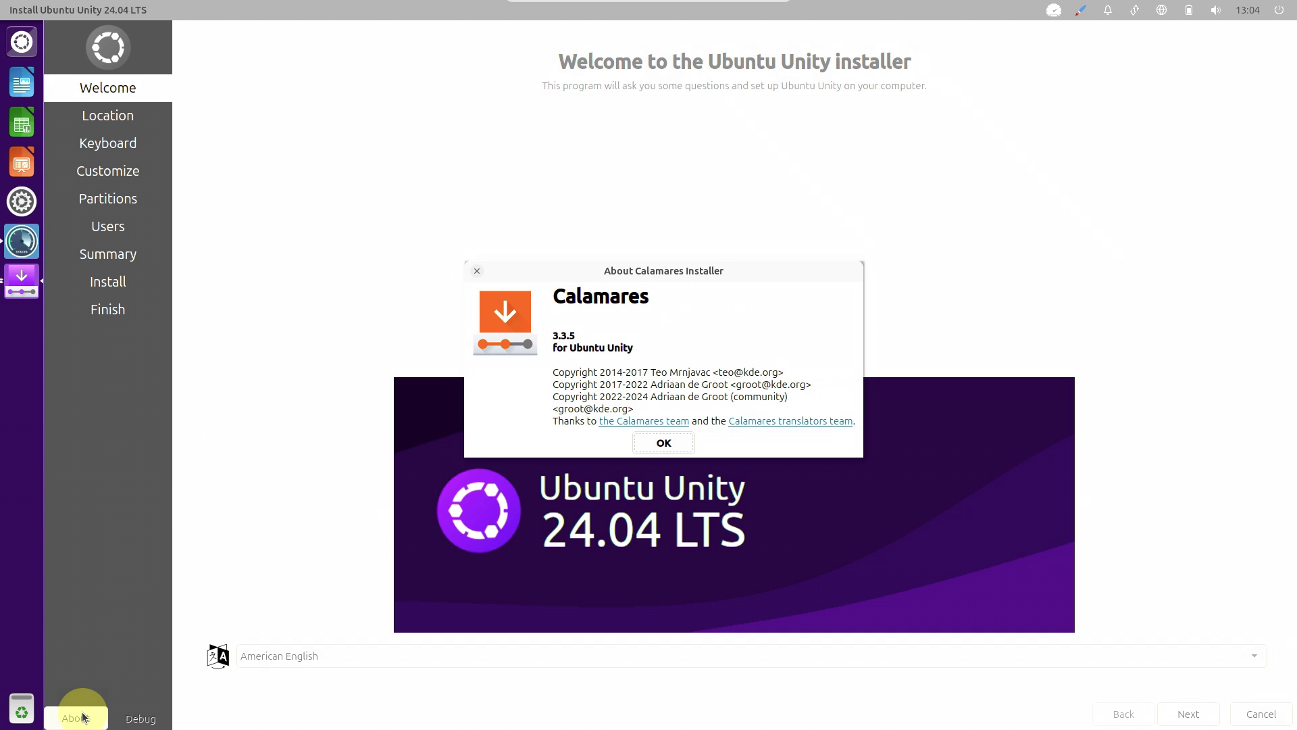
left_click(672, 443)
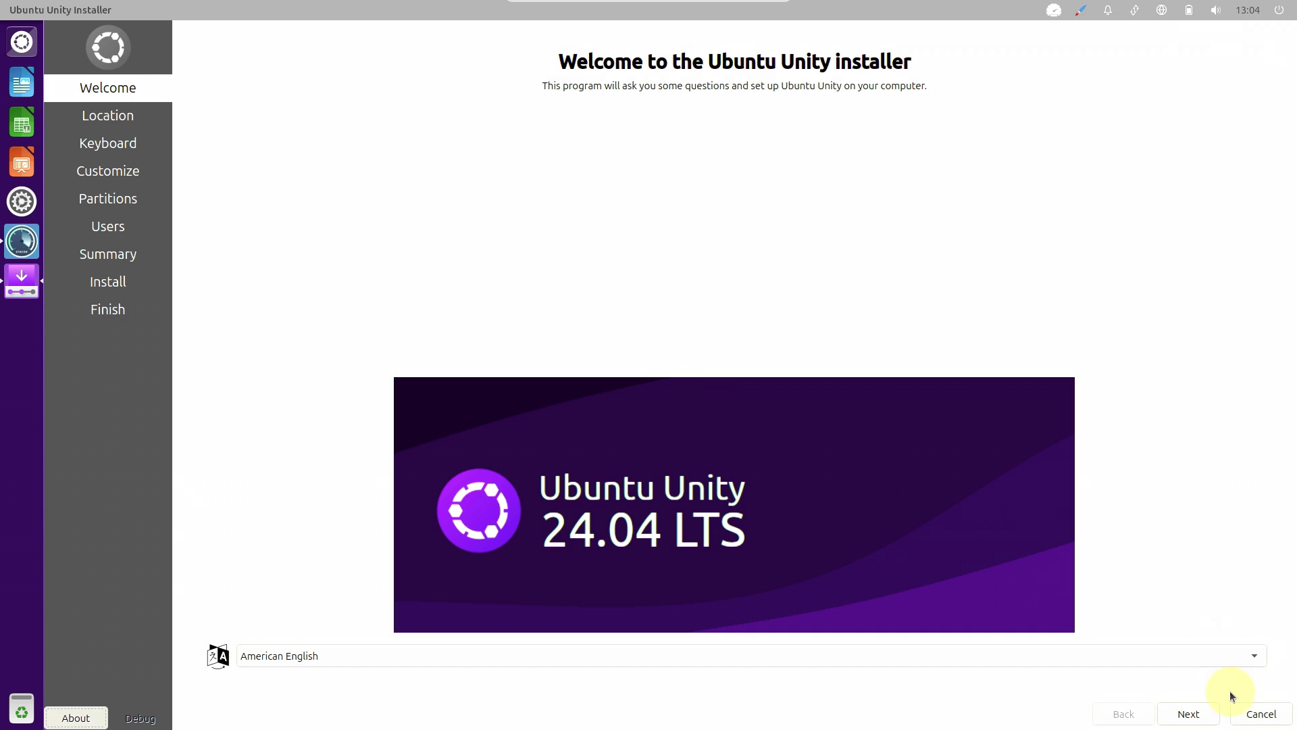
left_click(1129, 653)
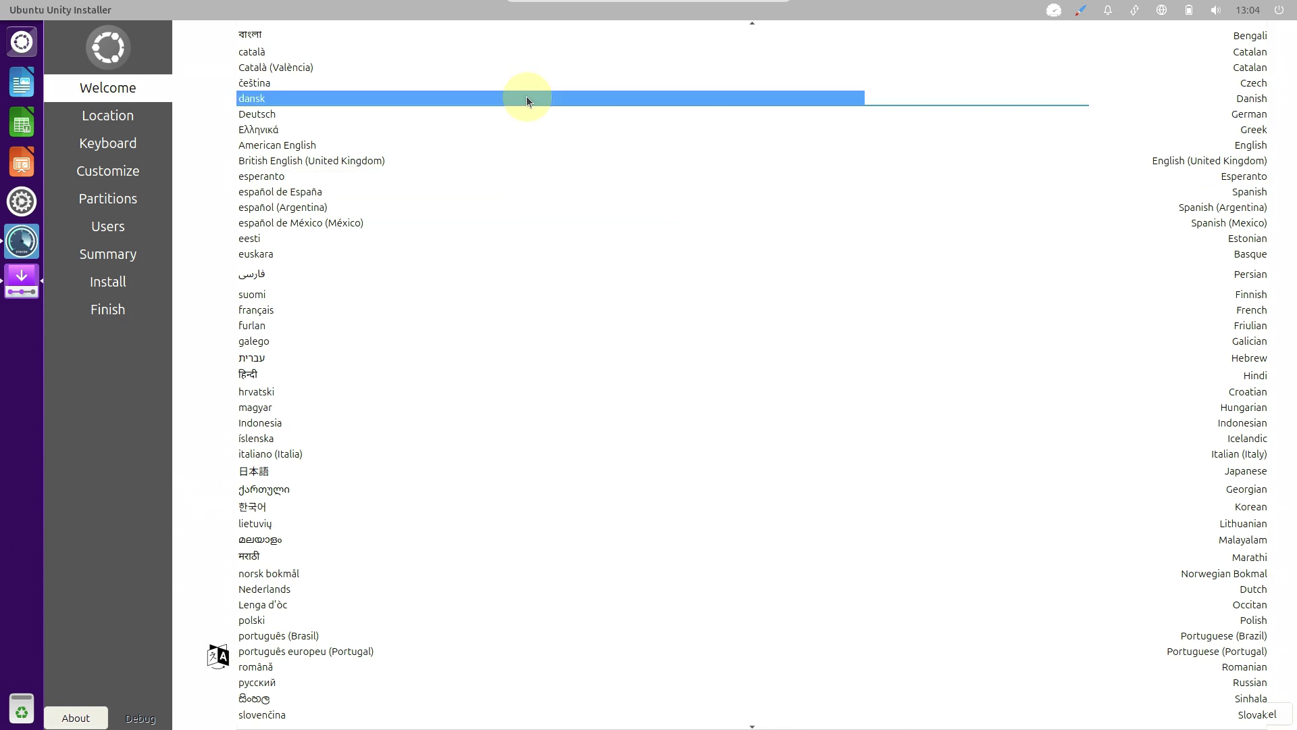
left_click(210, 167)
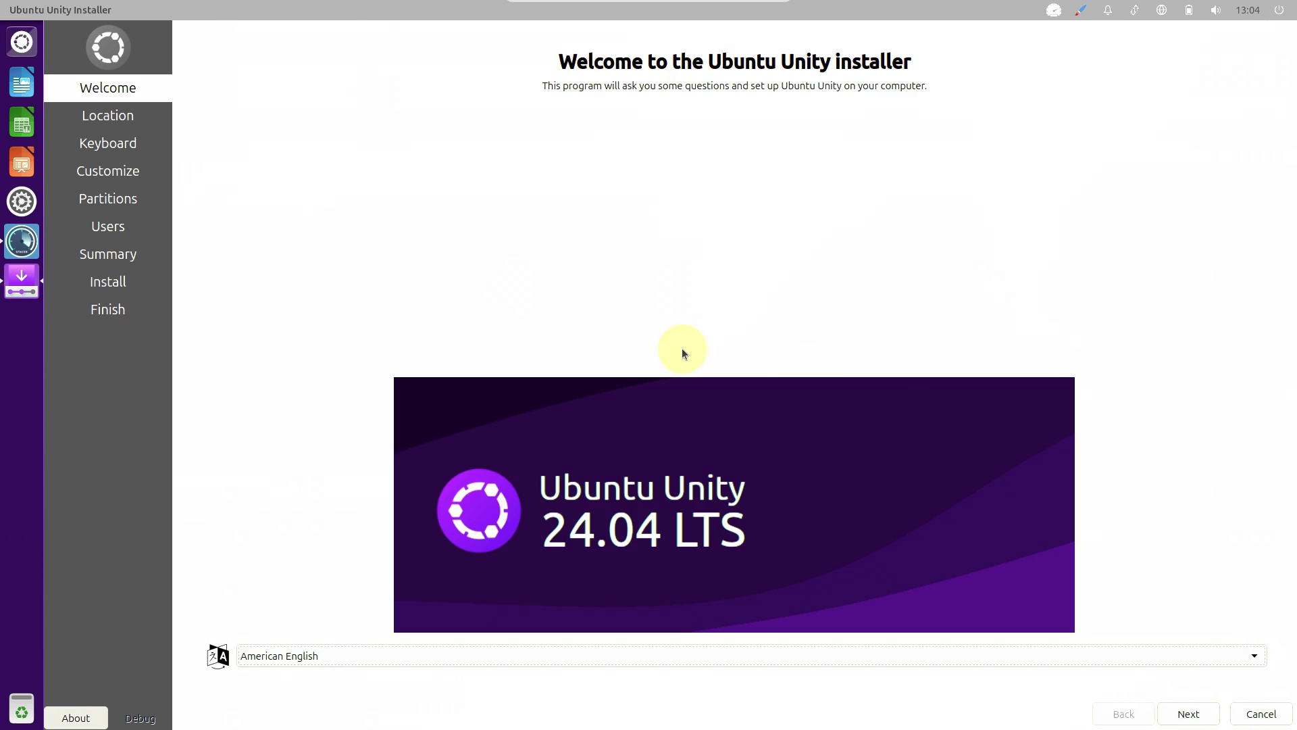
left_click(1190, 711)
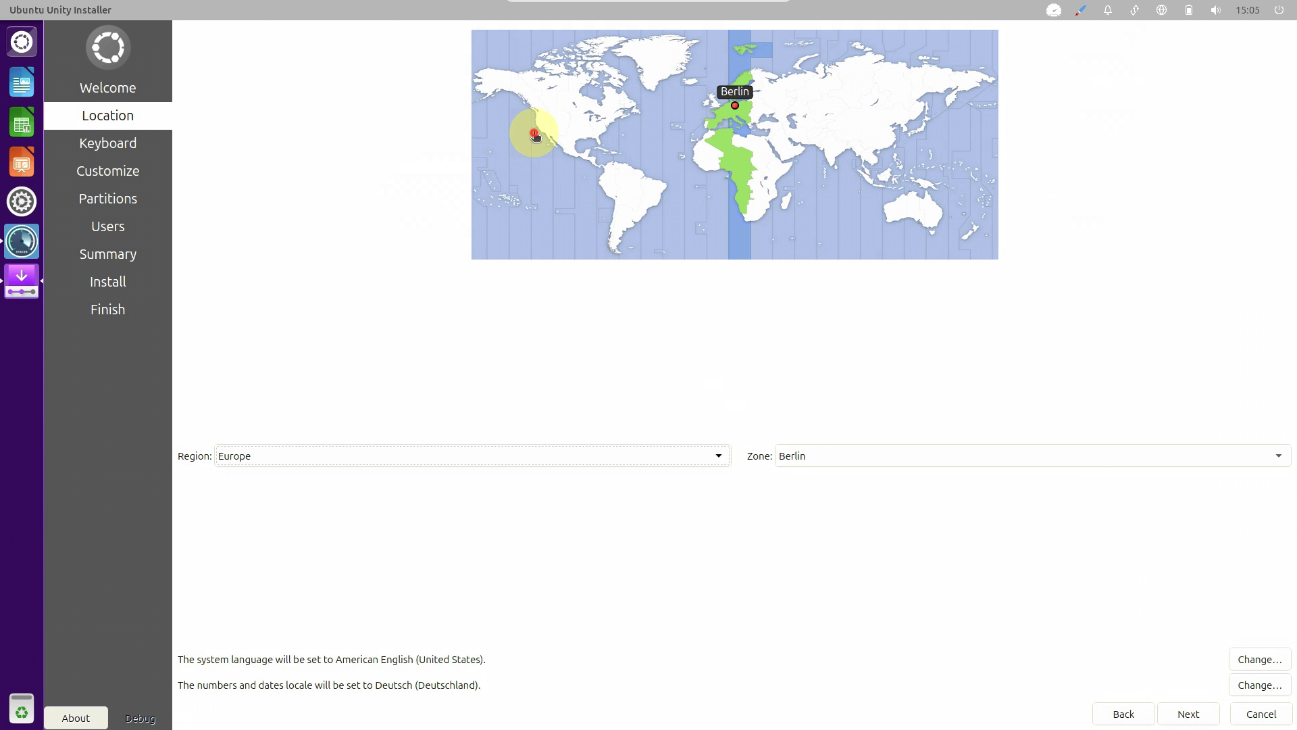
- Set the location to region America and zone Los Angeles using the world map
left_click(534, 136)
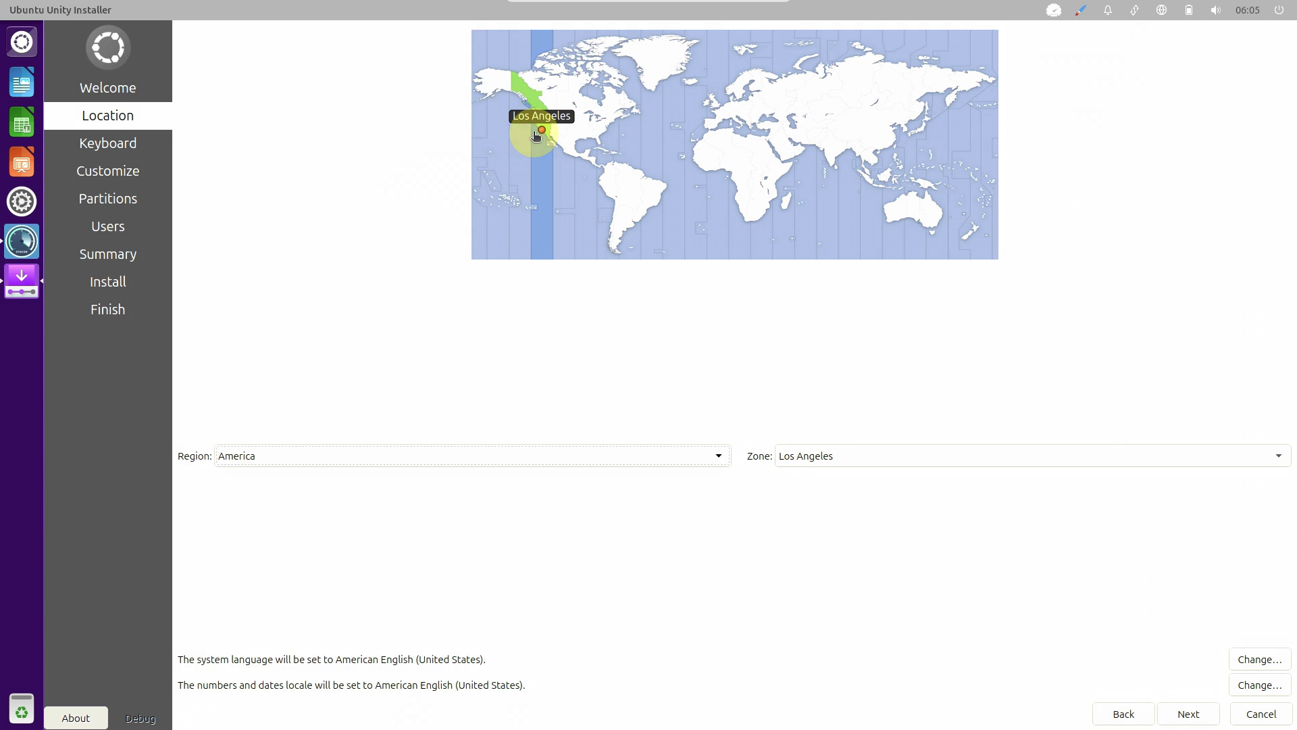
left_click(525, 456)
left_click(898, 489)
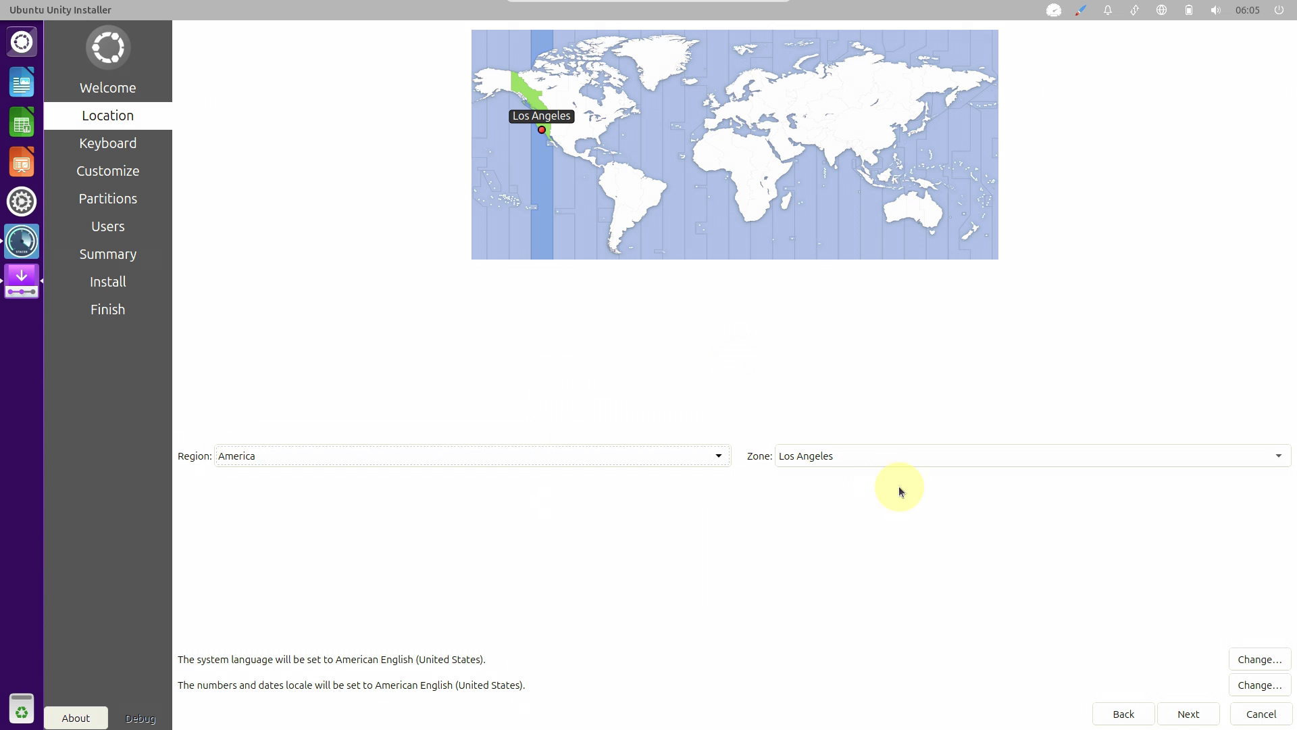
left_click(874, 462)
left_click(757, 518)
- Review the system language and the numbers and dates locale without changing them, and continue to the keyboard page
left_click(1244, 656)
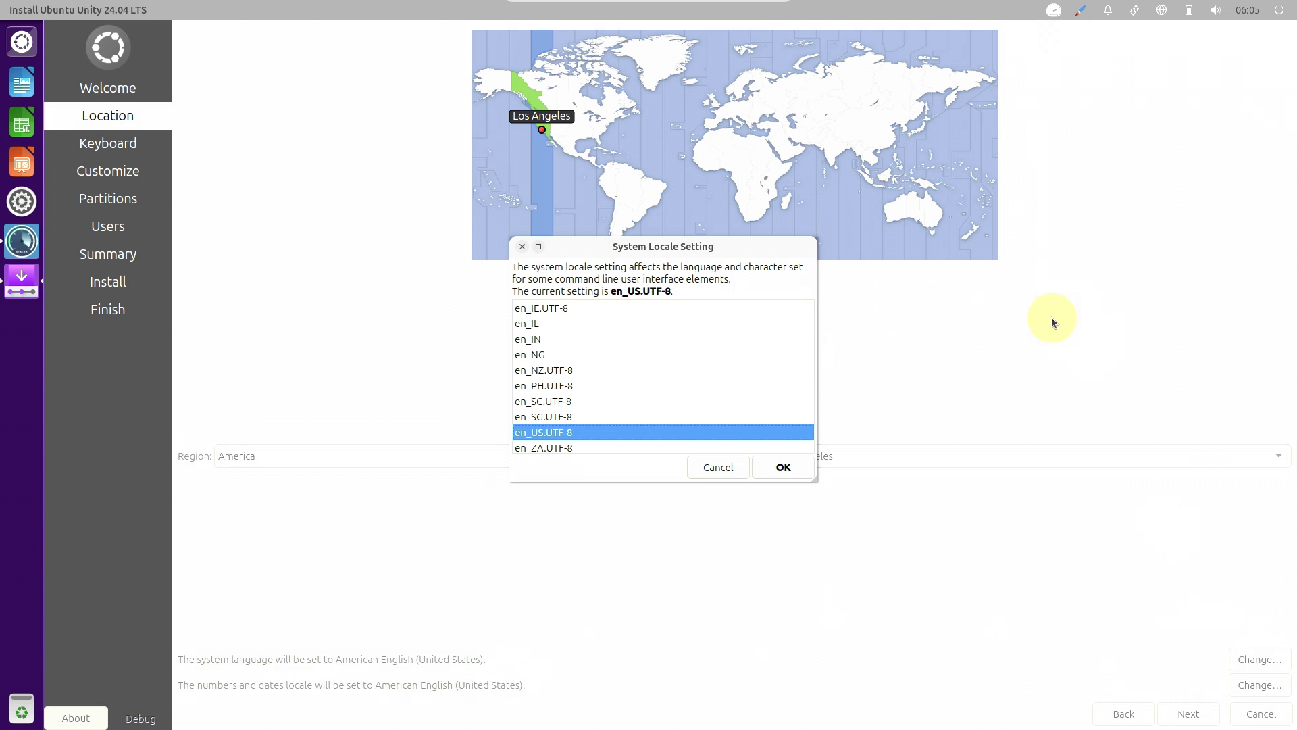
left_click(730, 468)
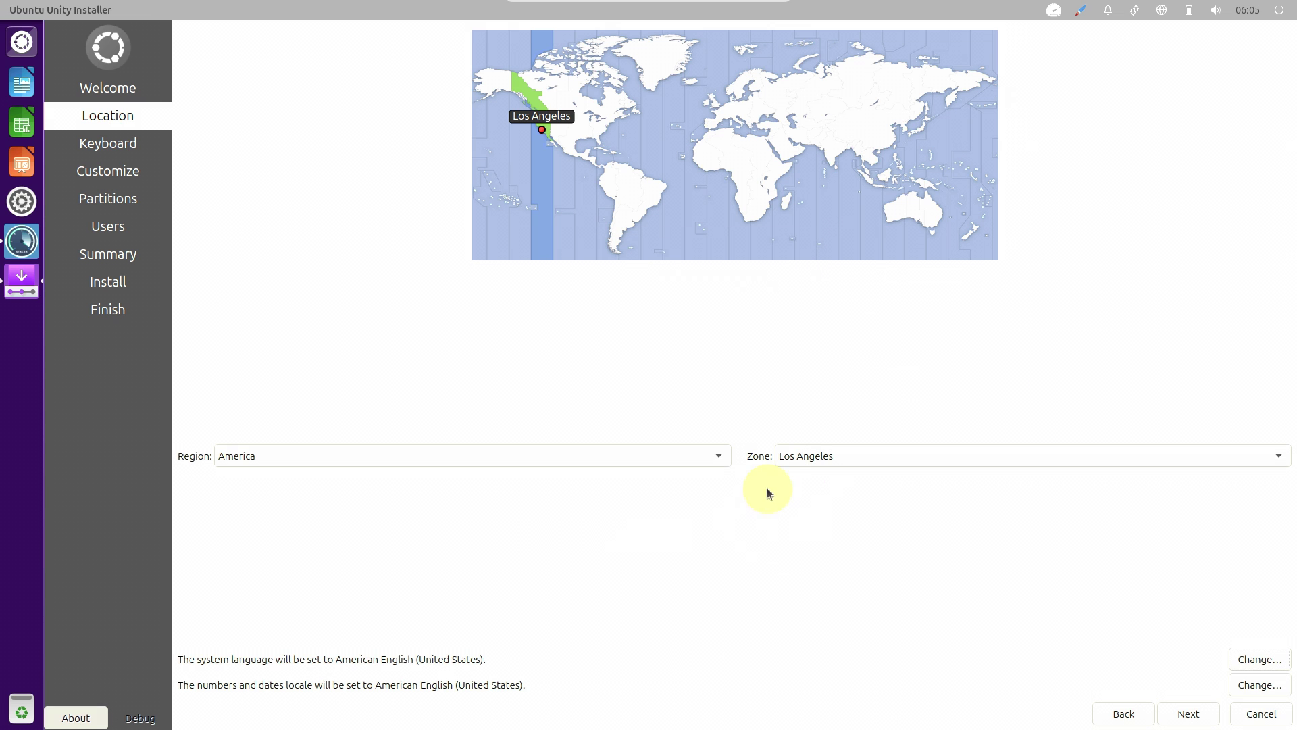
left_click(1242, 685)
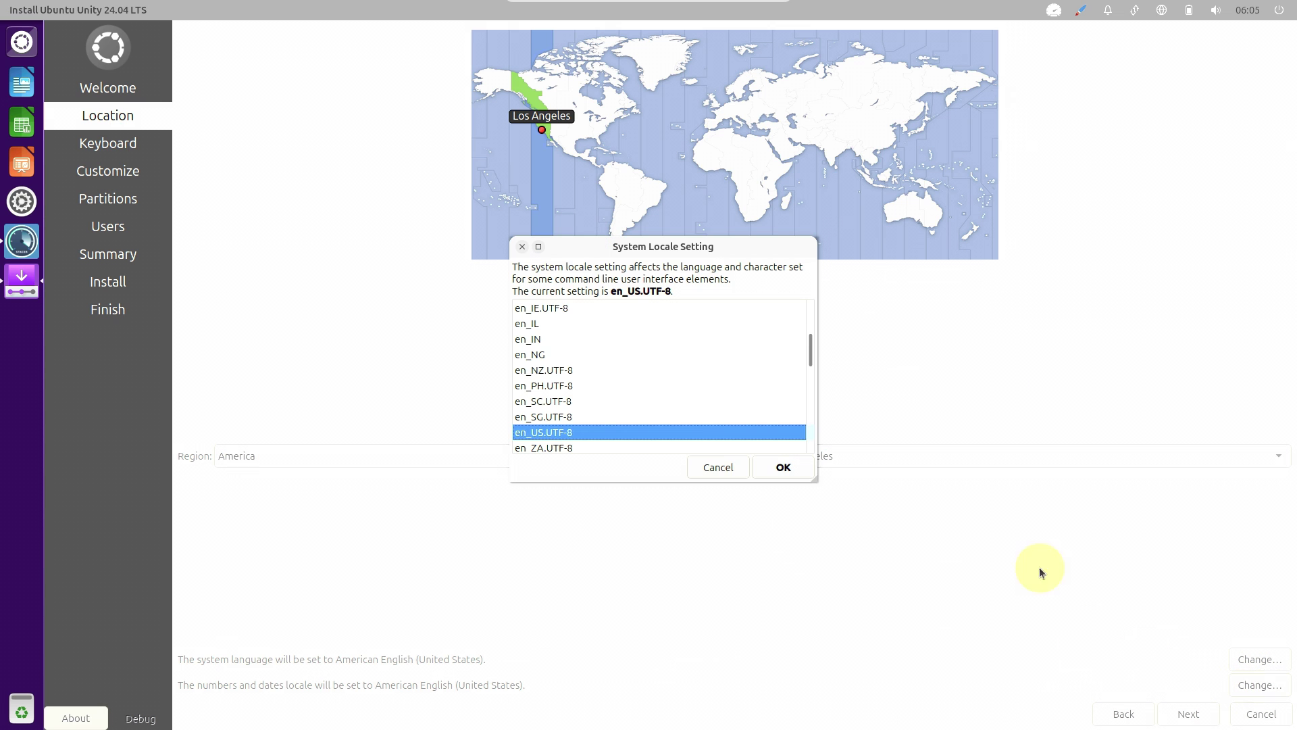
left_click(734, 477)
left_click(1182, 713)
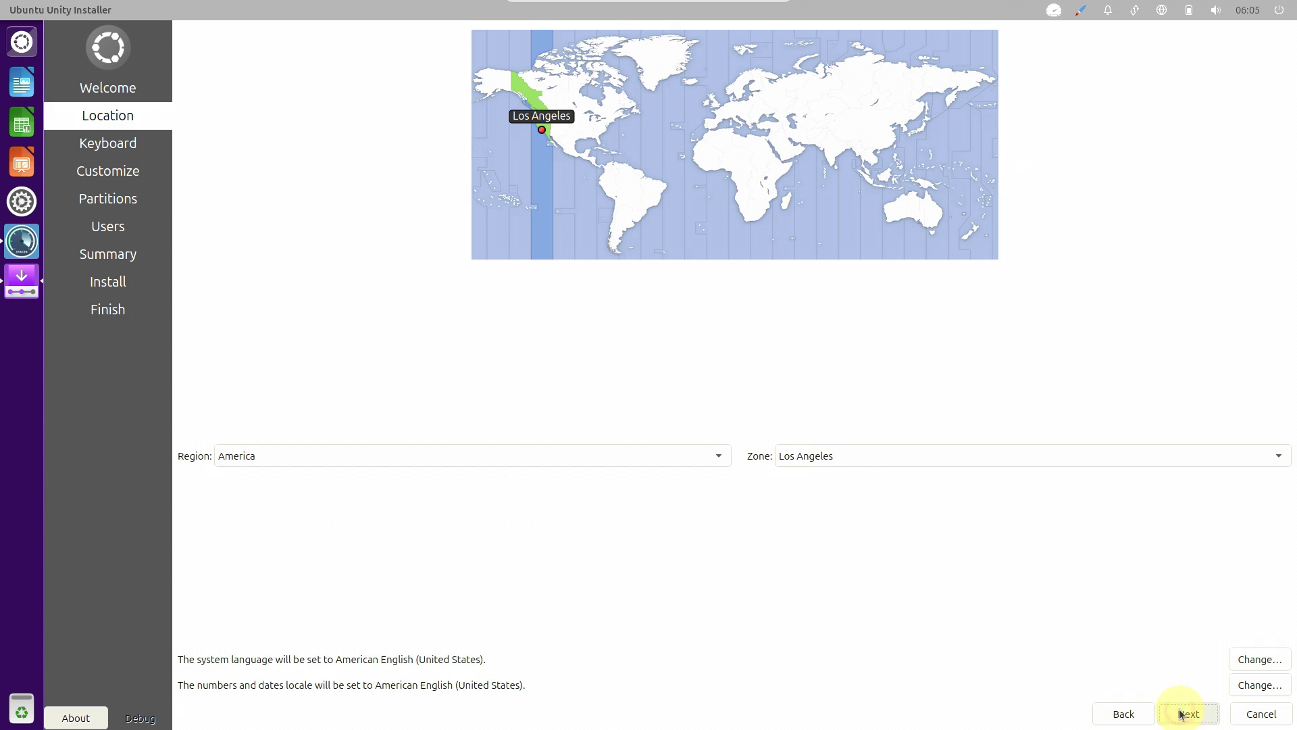
- Set the keyboard model to Dell, keep the English (US) default layout and continue to the customization page
left_click(712, 186)
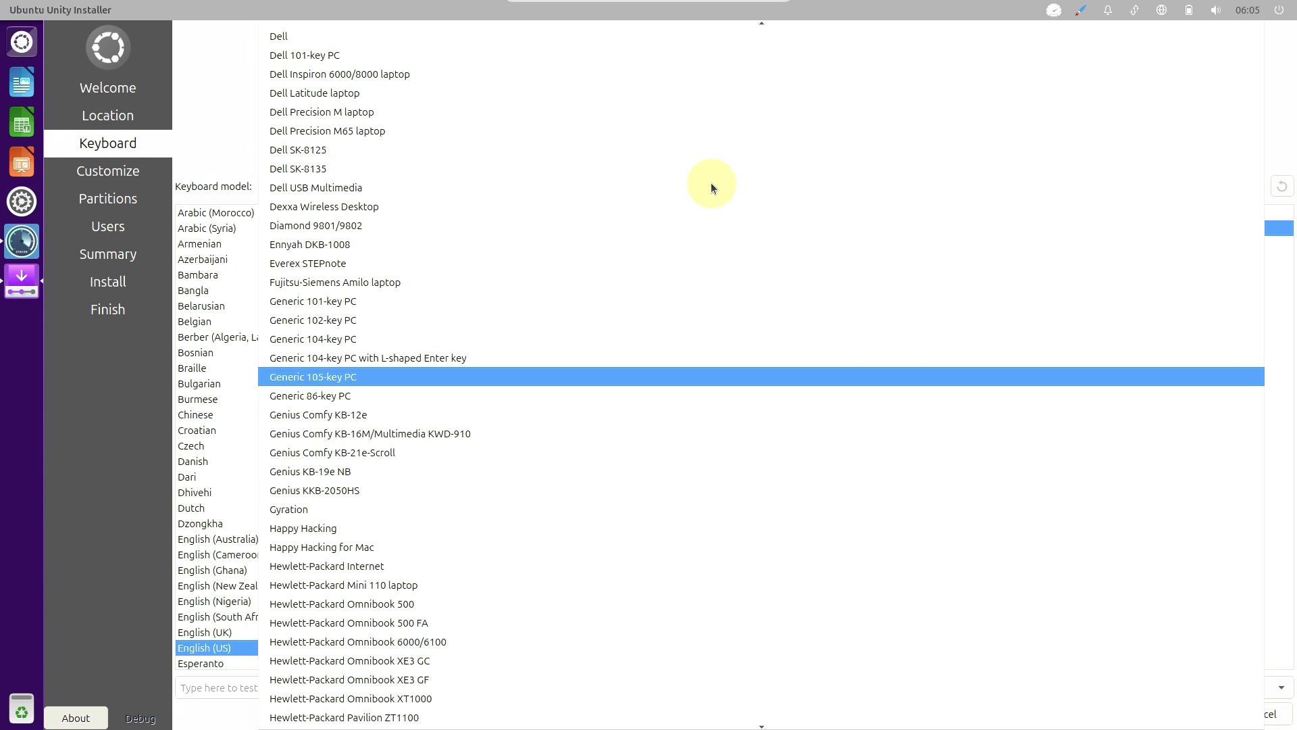
left_click(378, 39)
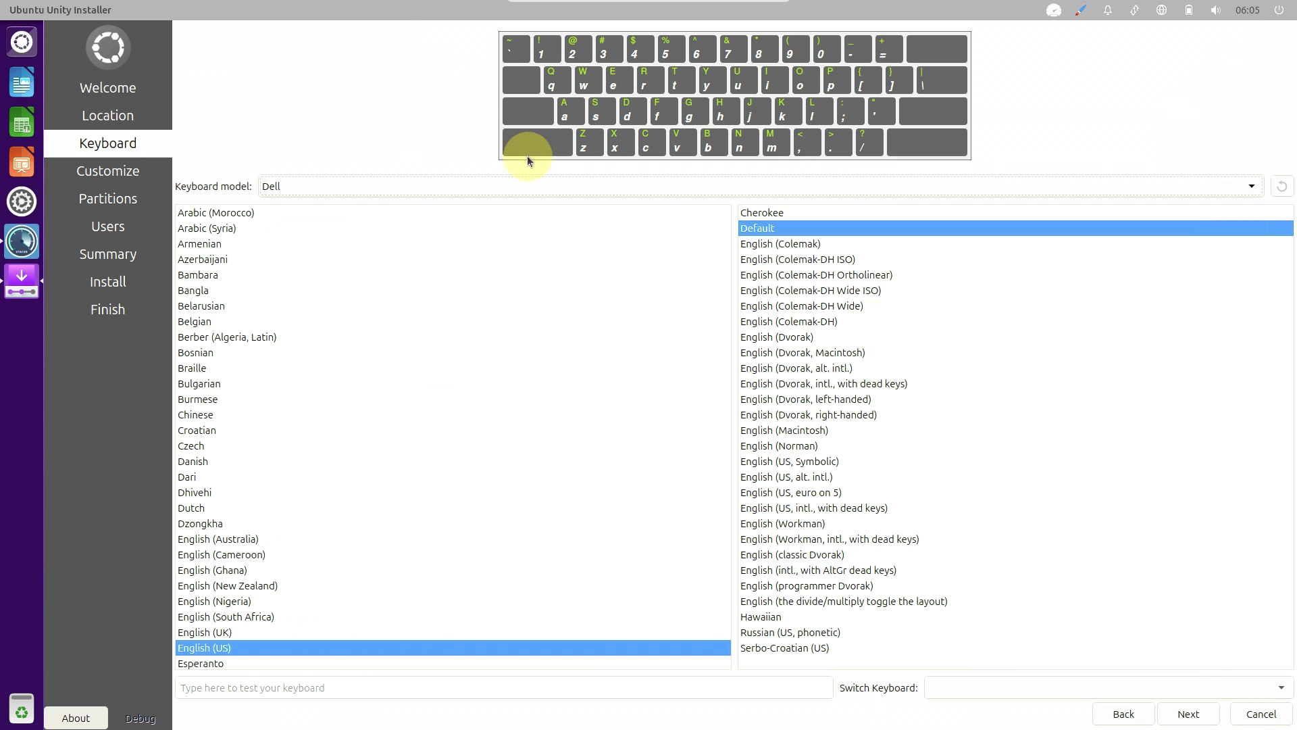
left_click(1188, 714)
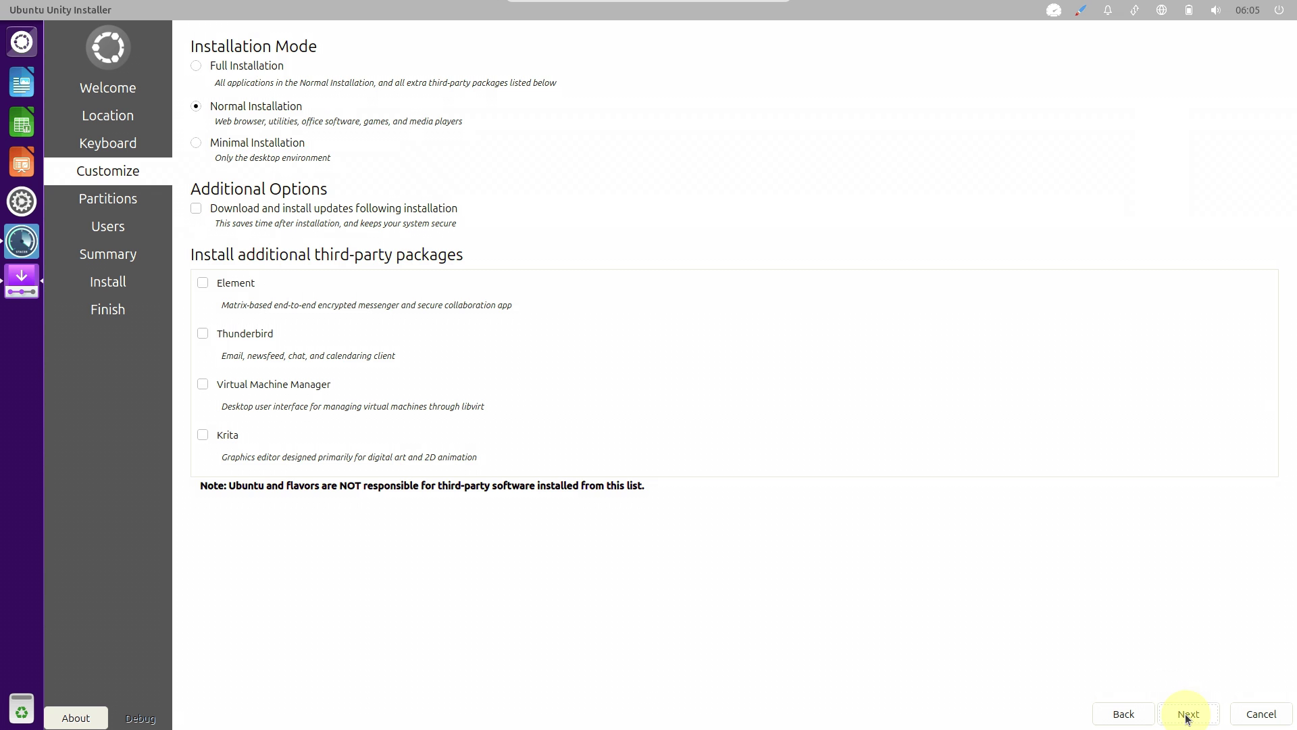
- Go back to the keyboard page, look through the Switch Keyboard options without choosing one, and return to the customization page
left_click(1125, 713)
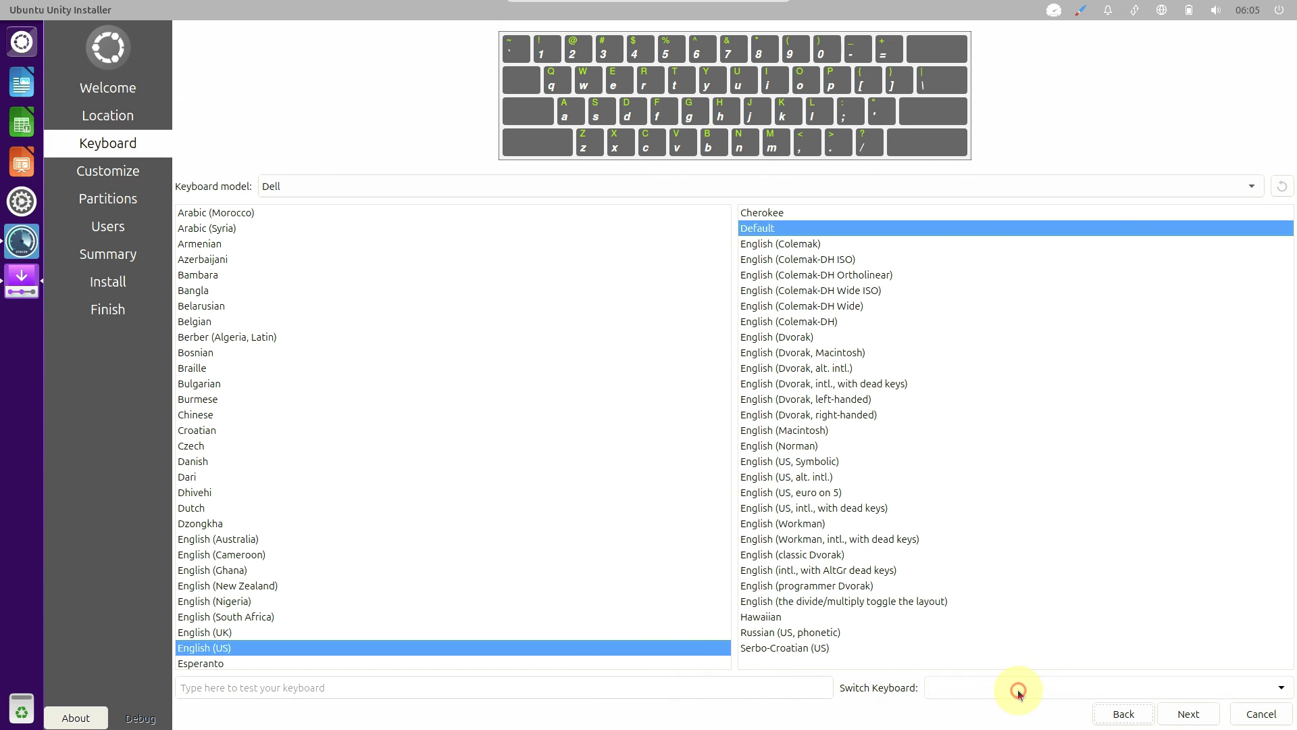
left_click(1018, 689)
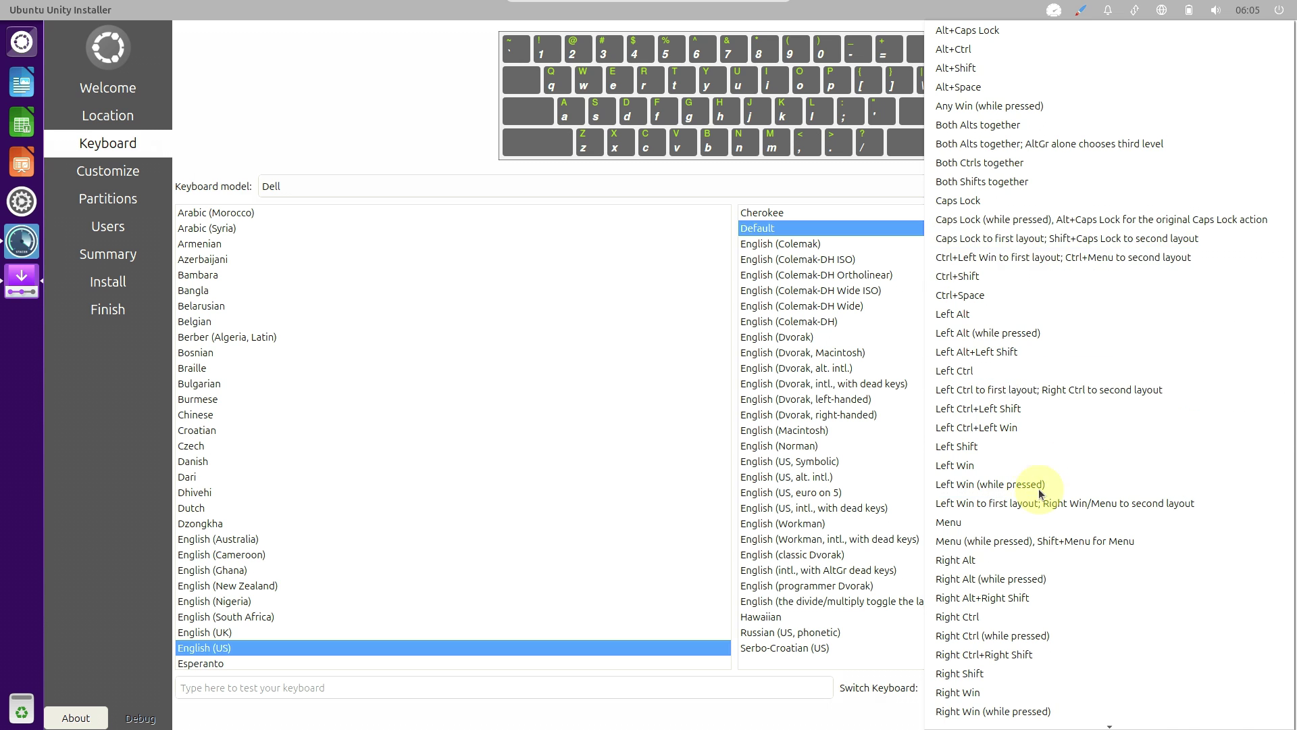
scroll(1039, 493, "down", 2)
scroll(1039, 493, "up", 2)
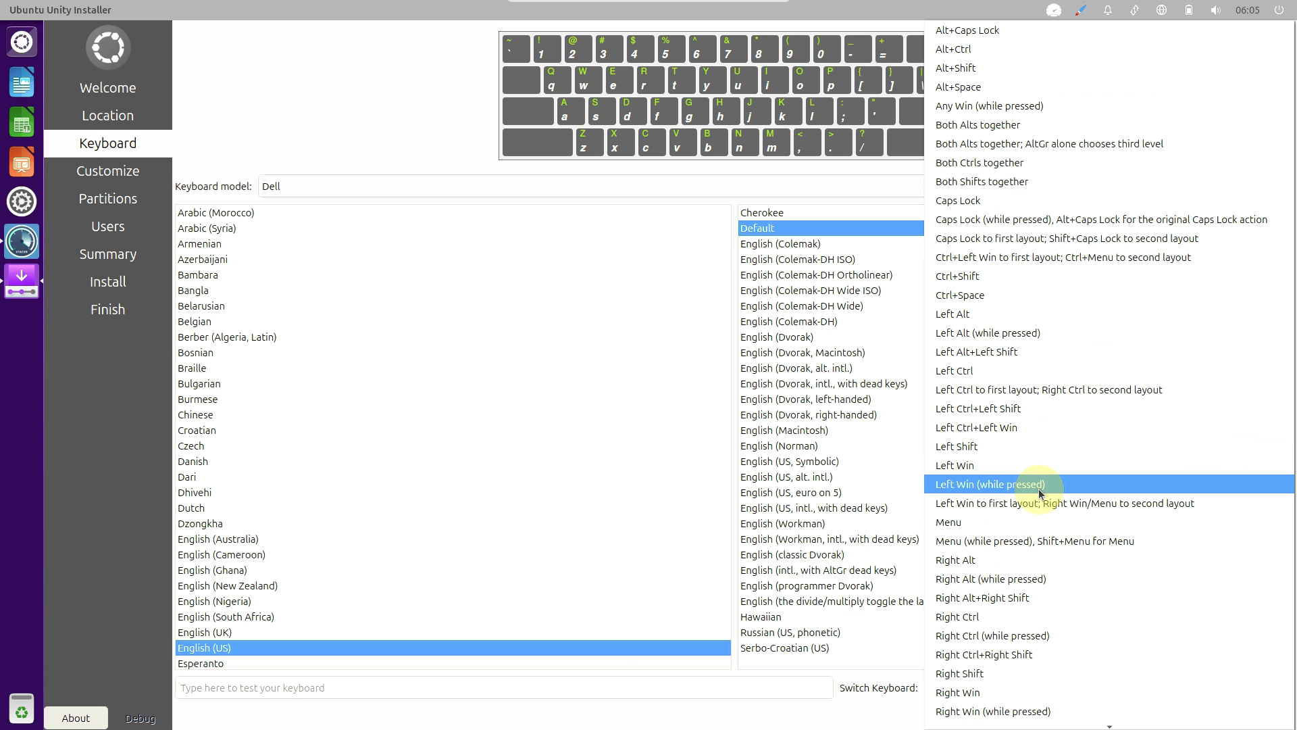
left_click(468, 142)
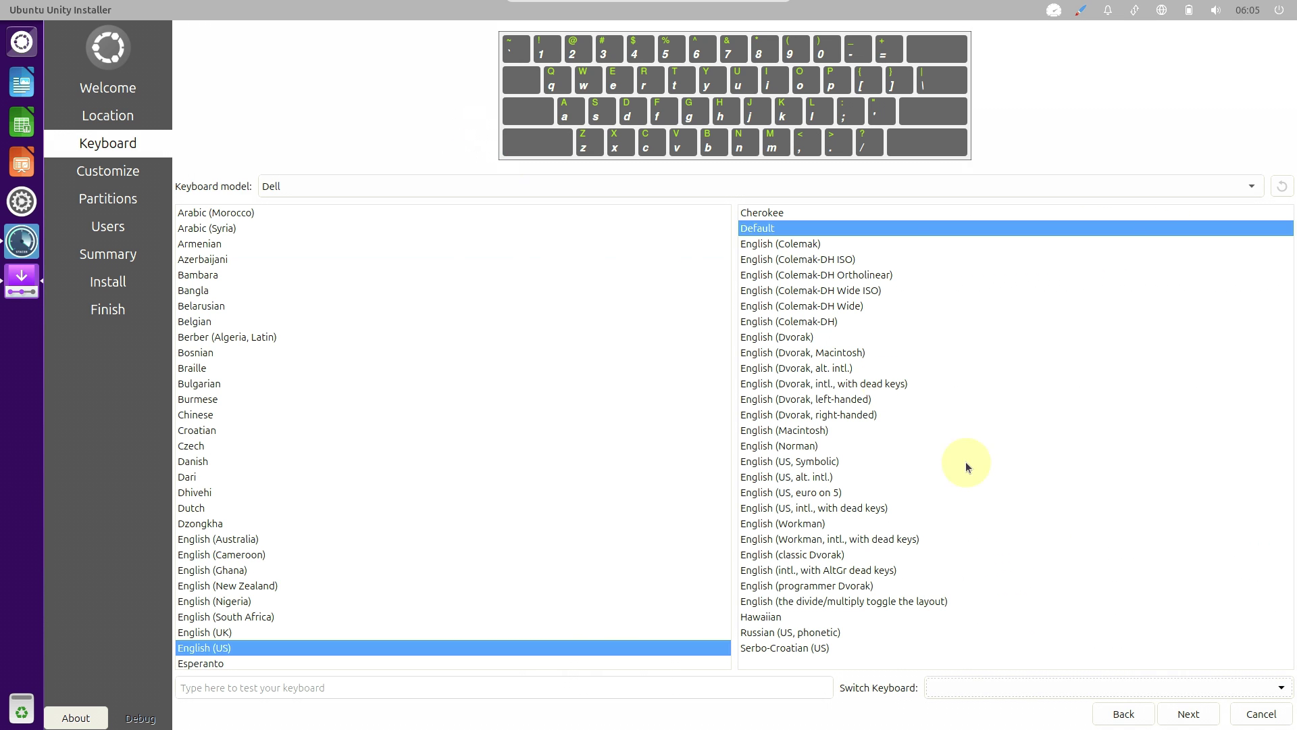
left_click(1187, 714)
- Choose Full Installation, enable downloading and installing updates following installation, and continue to the partitions page
left_click(272, 106)
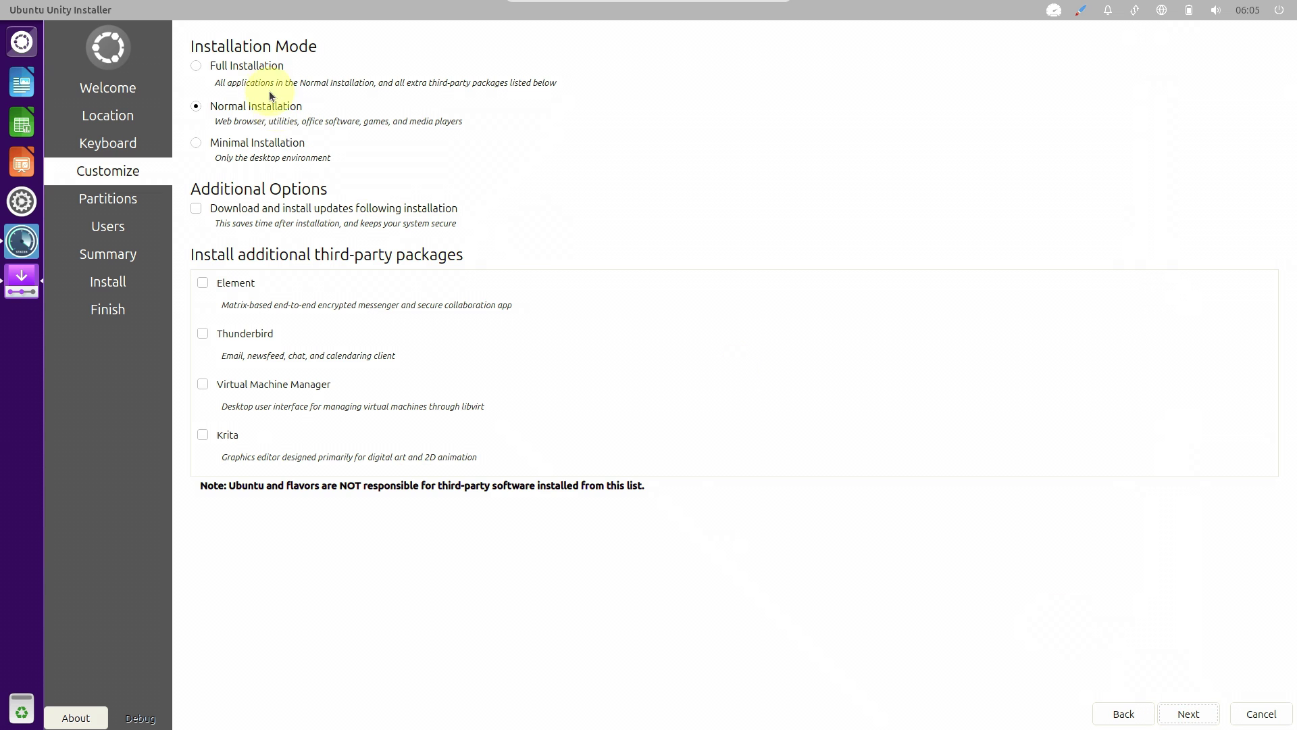
left_click(264, 68)
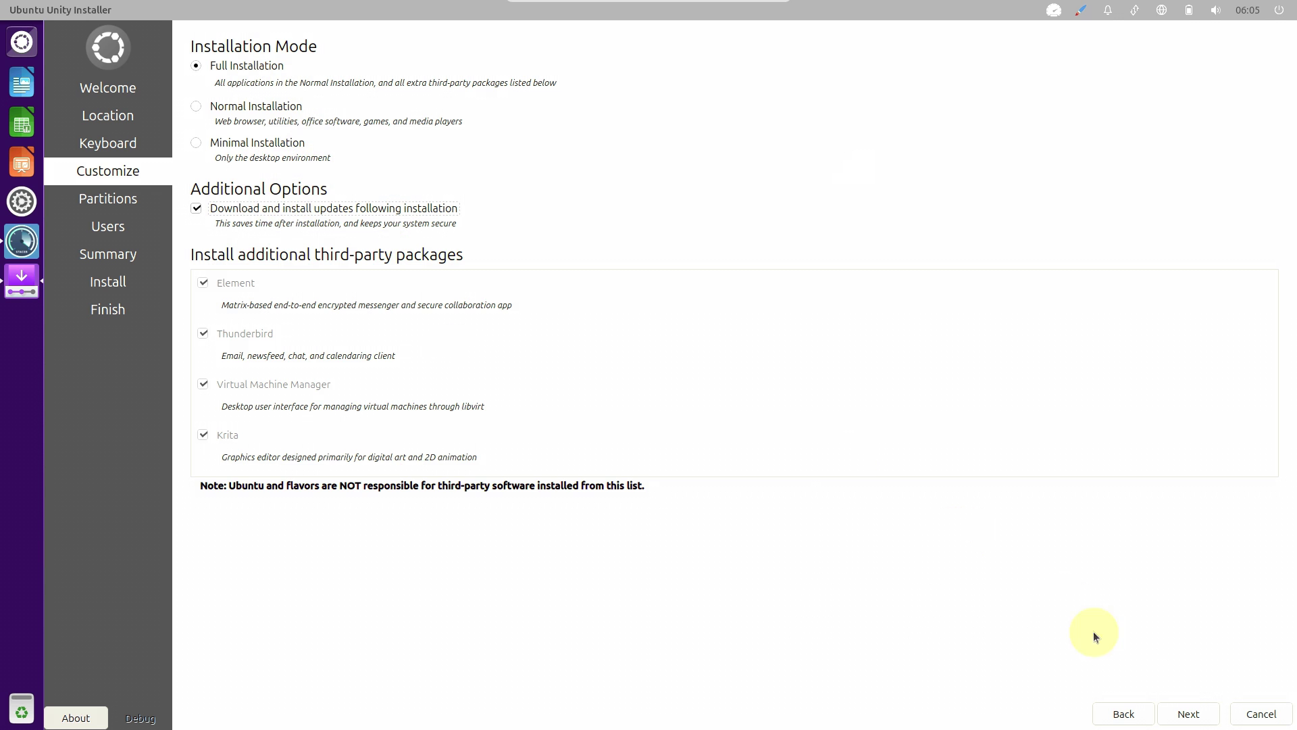
left_click(1184, 718)
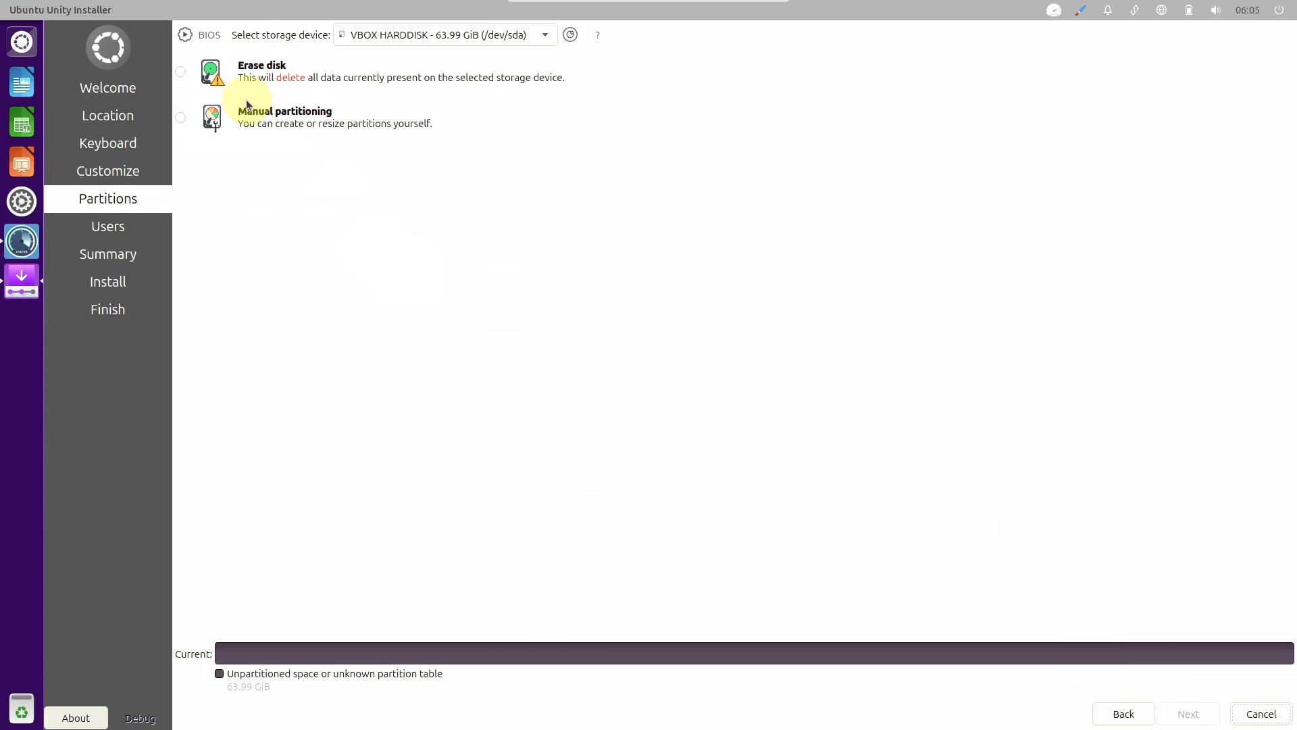
- Choose Erase disk on VBOX HARDDISK (/dev/sda) with Swap to file and the ext4 file system
left_click(180, 71)
left_click(304, 110)
left_click(552, 126)
left_click(370, 111)
left_click(541, 153)
left_click(527, 34)
left_click(796, 217)
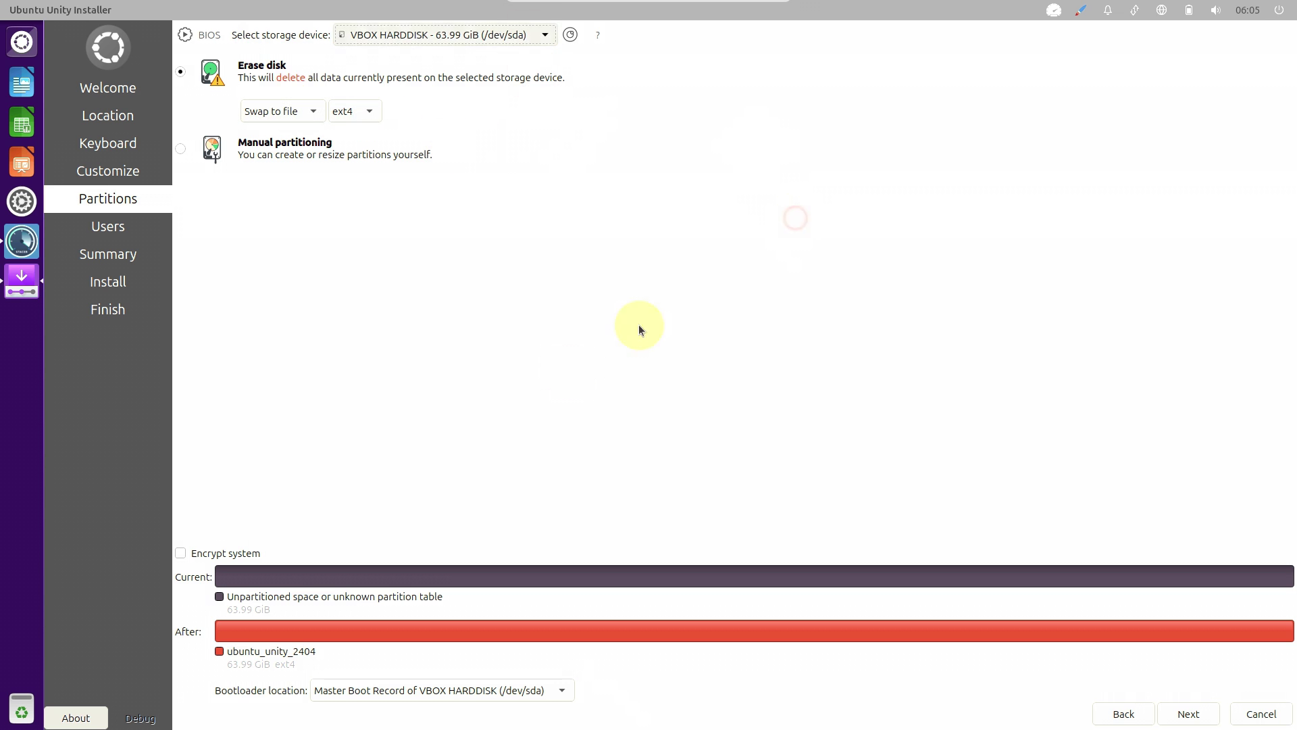
- Examine the Encrypt system option and the bootloader location choices, leaving encryption off and the Master Boot Record selected
left_click(245, 554)
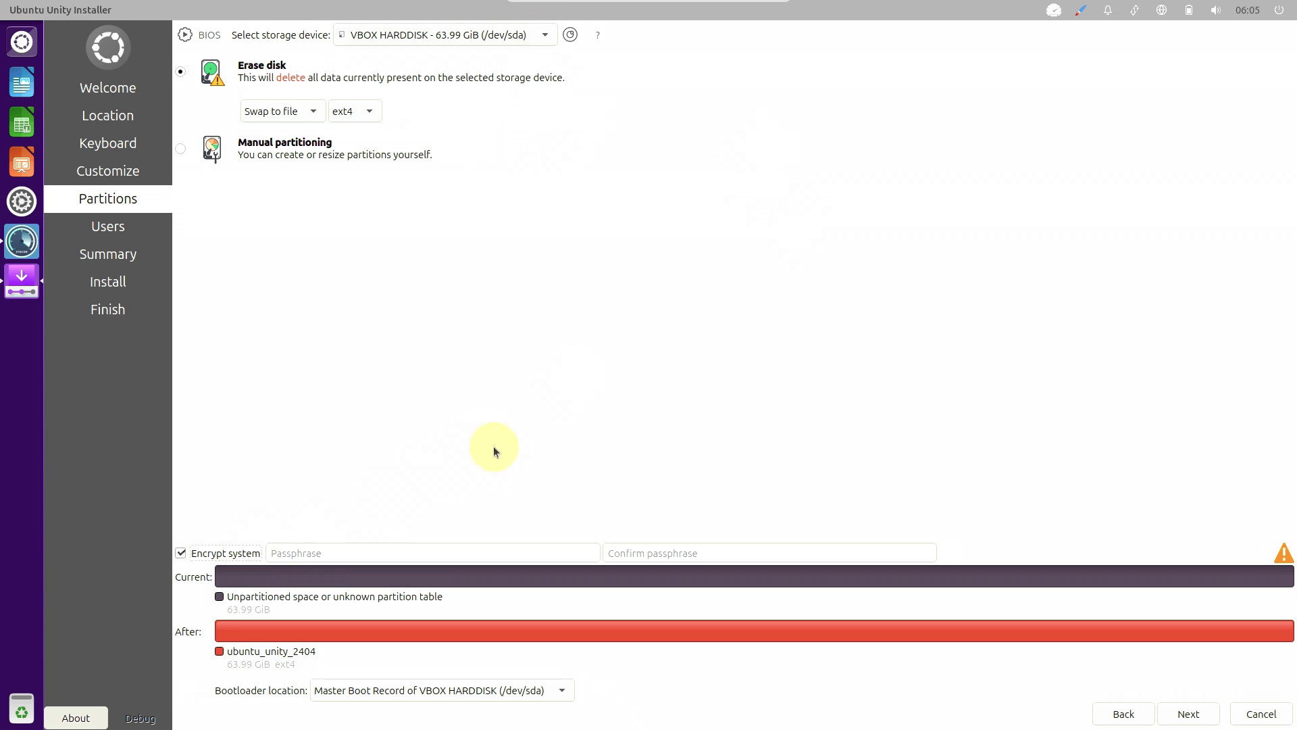
left_click(523, 683)
left_click(567, 457)
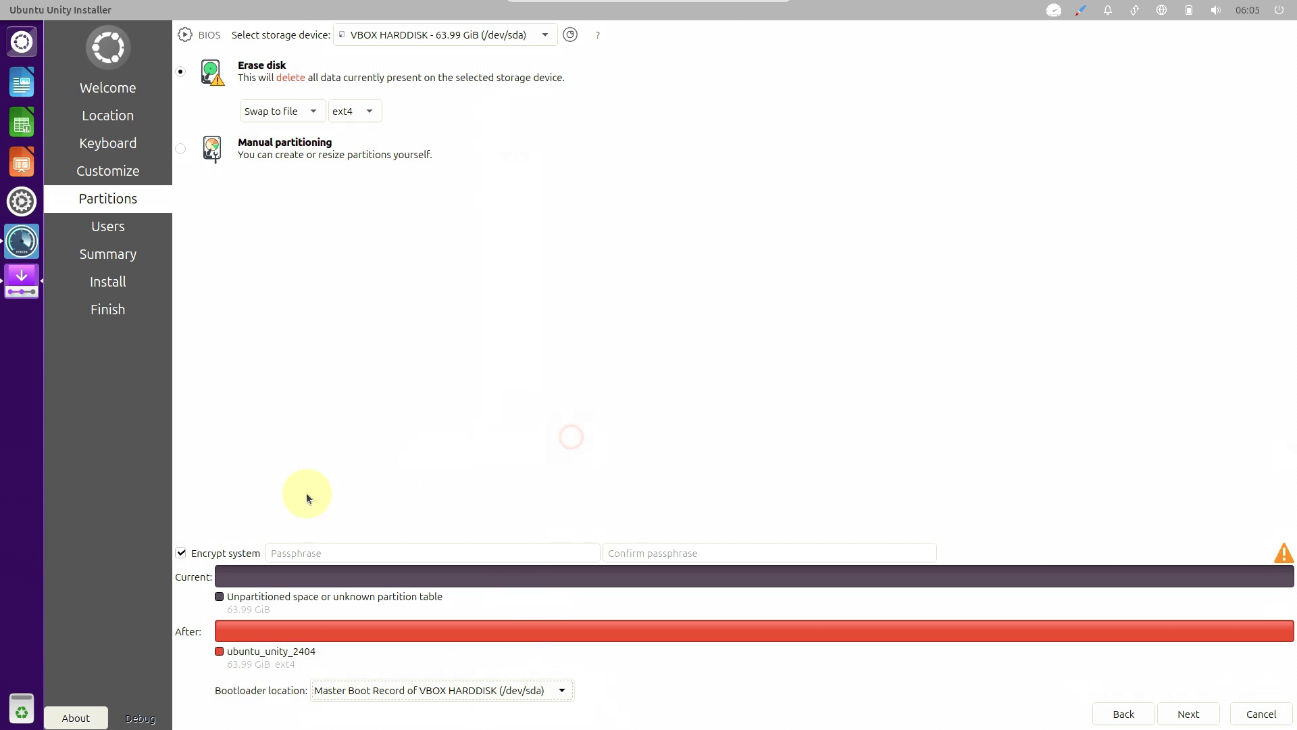
left_click(216, 553)
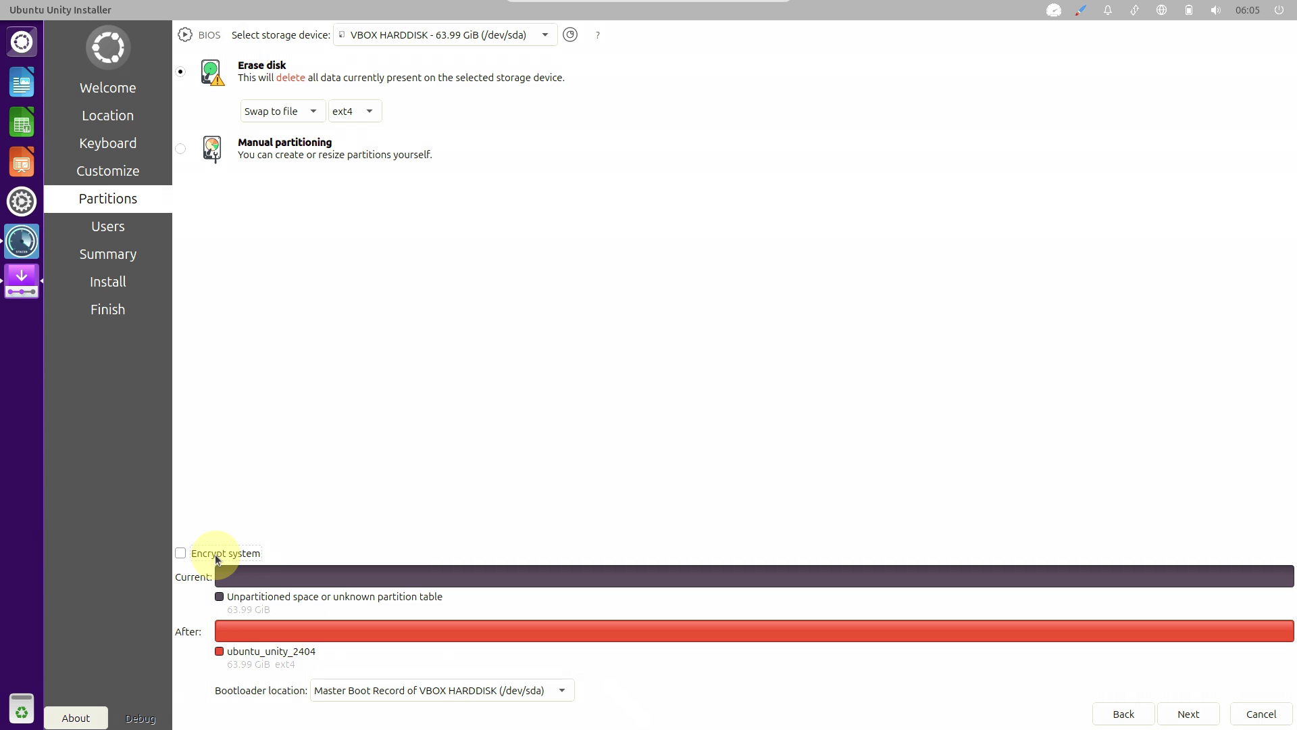
- On the users page, enter the name 9to5linux and login name runboxing, and shorten the computer name to 9to5linux
left_click(1184, 714)
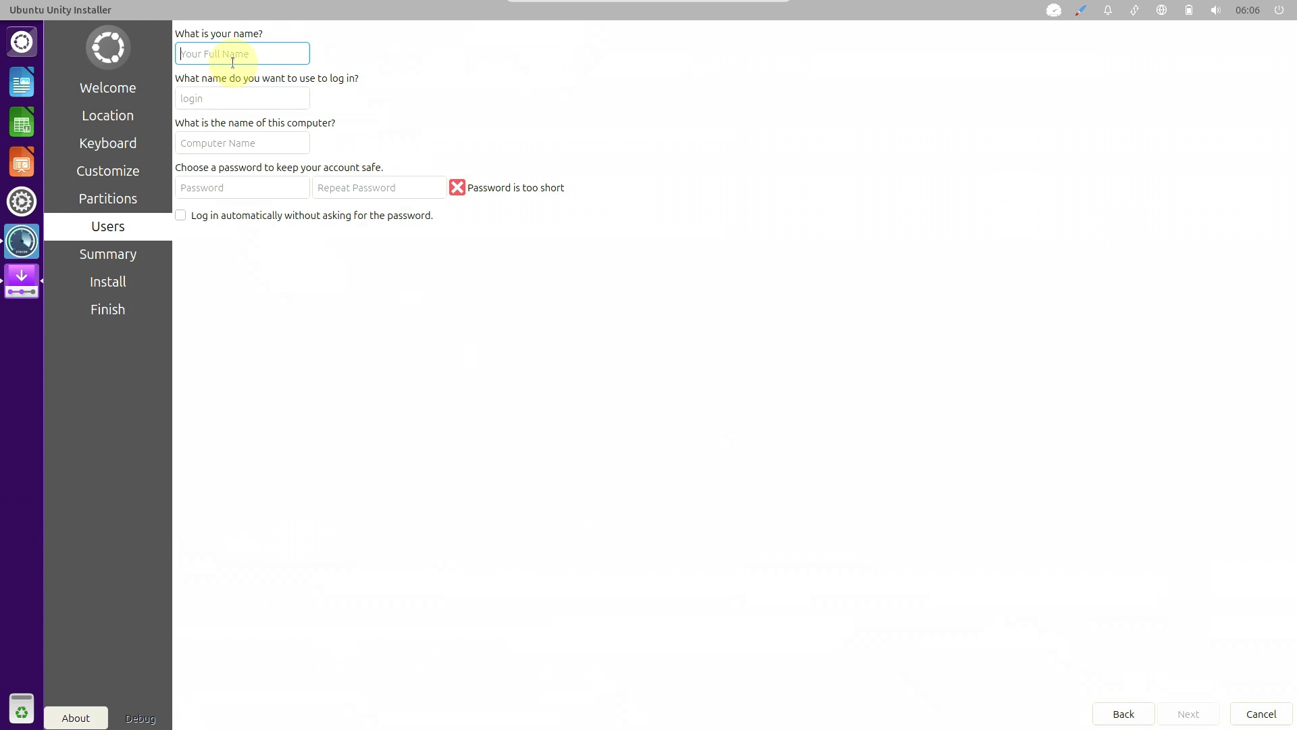
type("9to5linux")
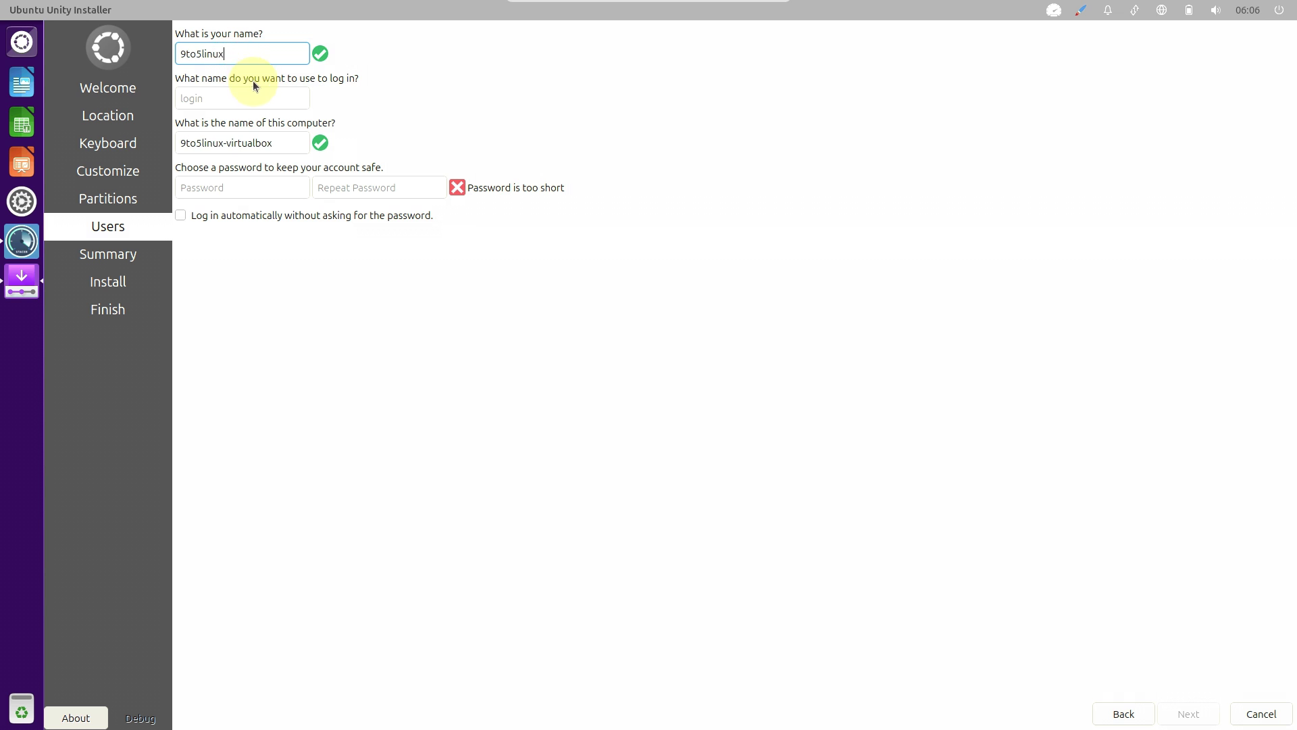
left_click(242, 100)
type("runboxing")
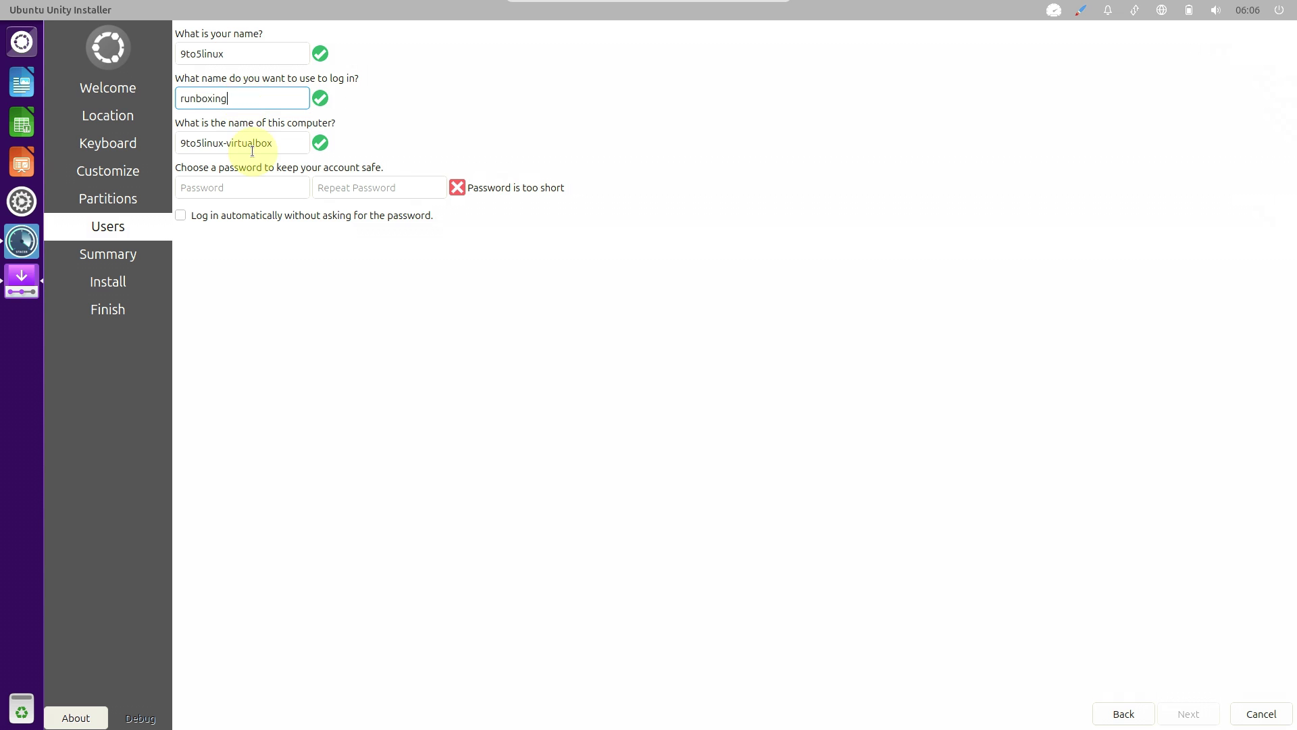
left_click_drag(227, 144, 311, 145)
key("BackSpace")
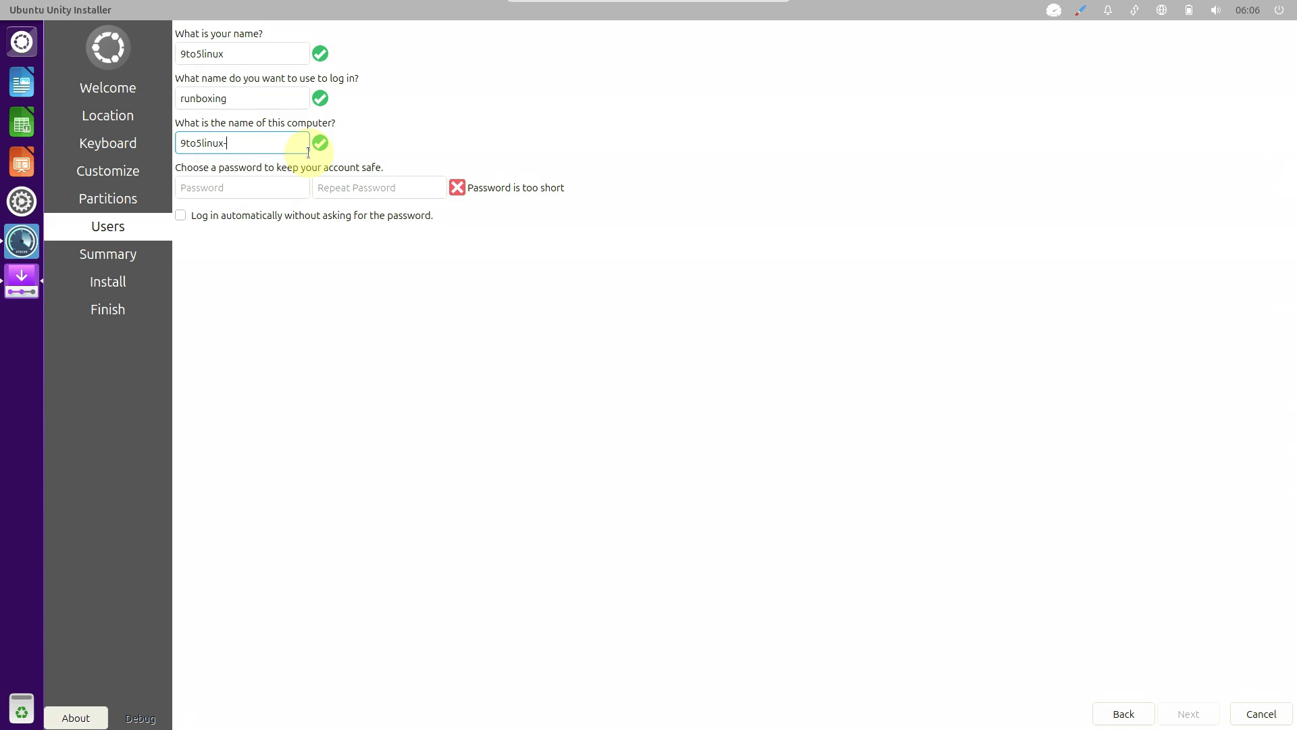
- Enter and repeat the account password, and enable logging in automatically without asking for it
left_click(281, 178)
type("••")
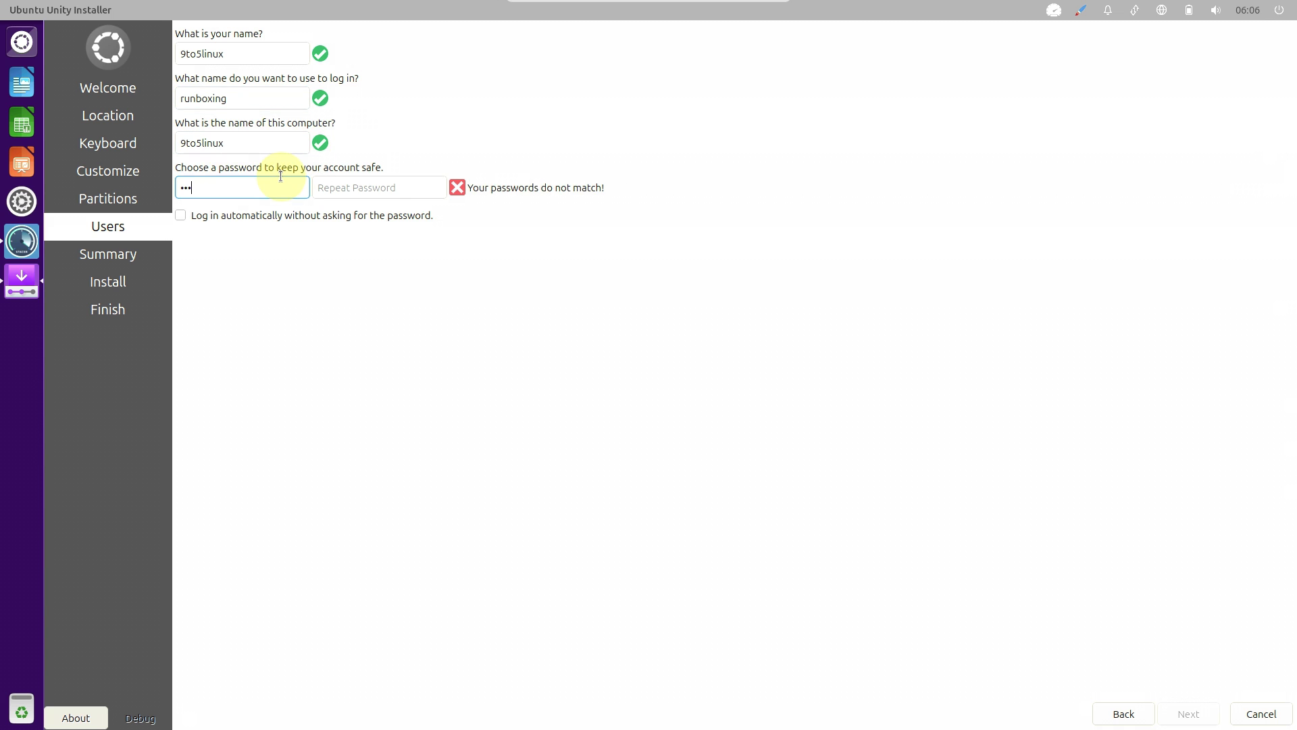
left_click(352, 193)
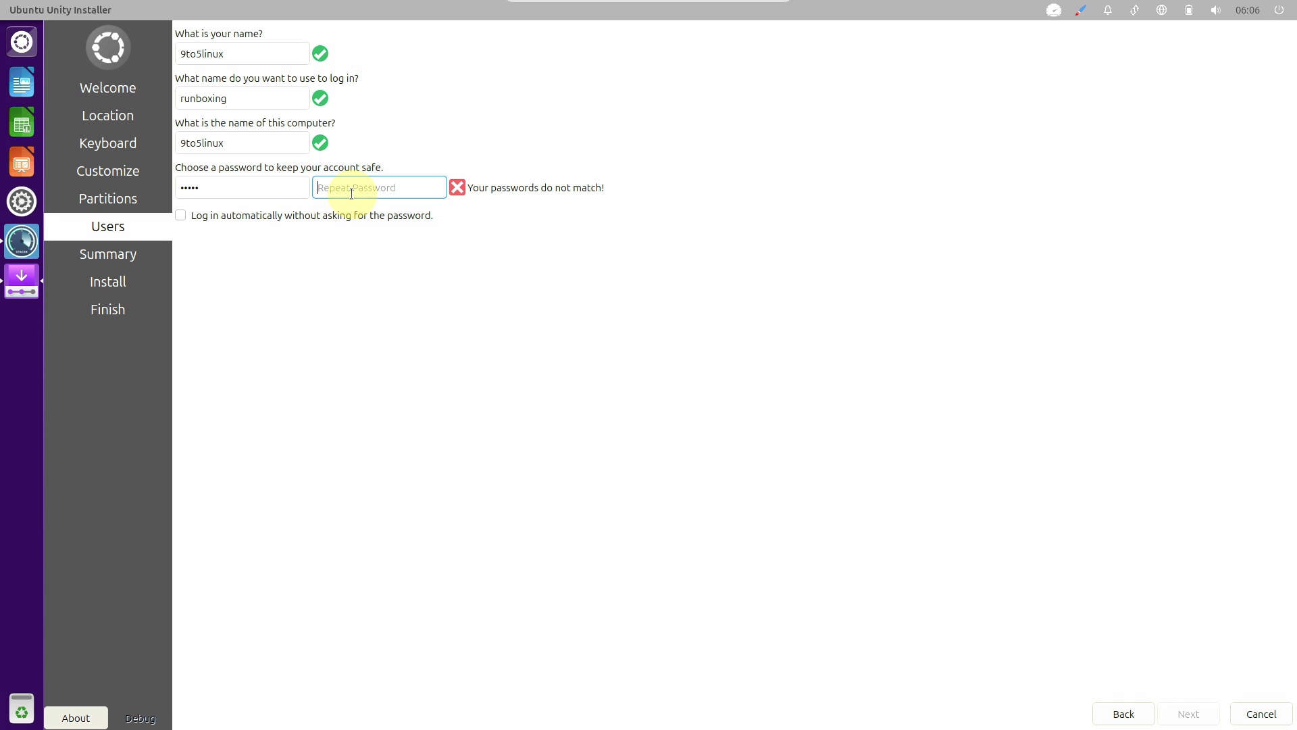
type("•••••")
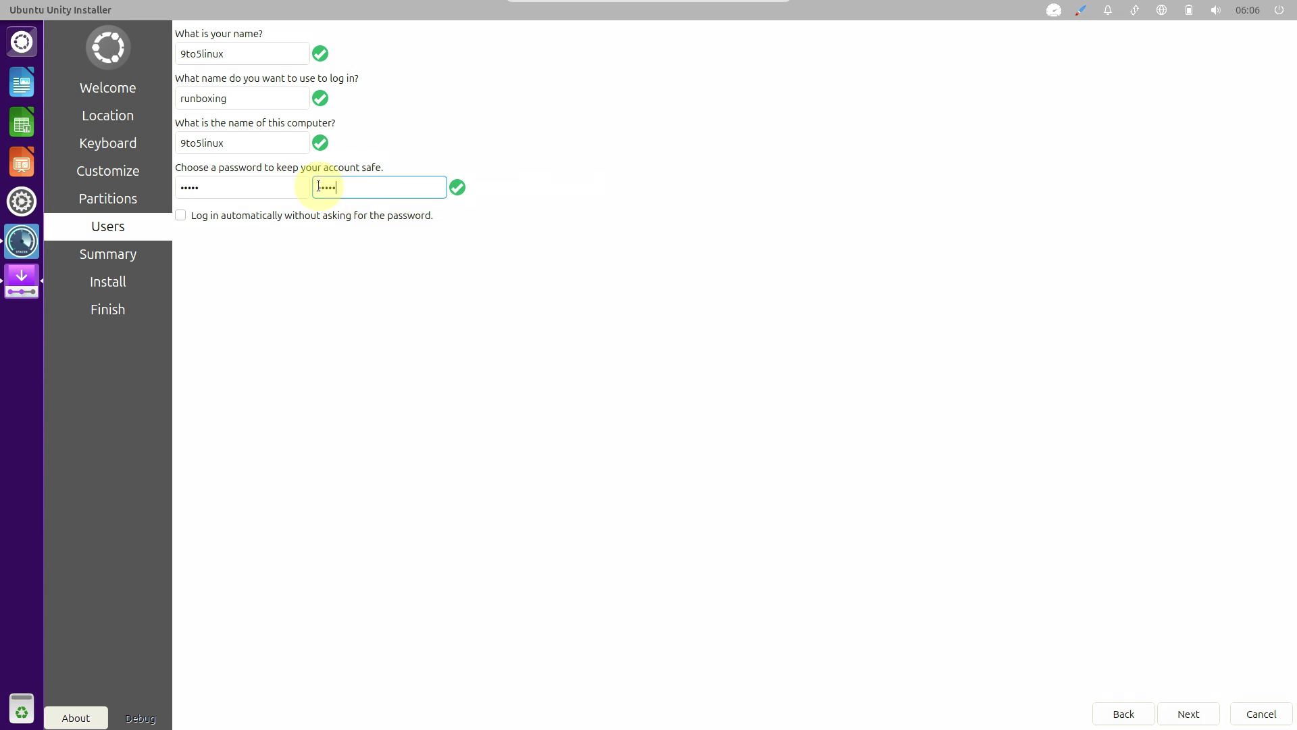
left_click(384, 222)
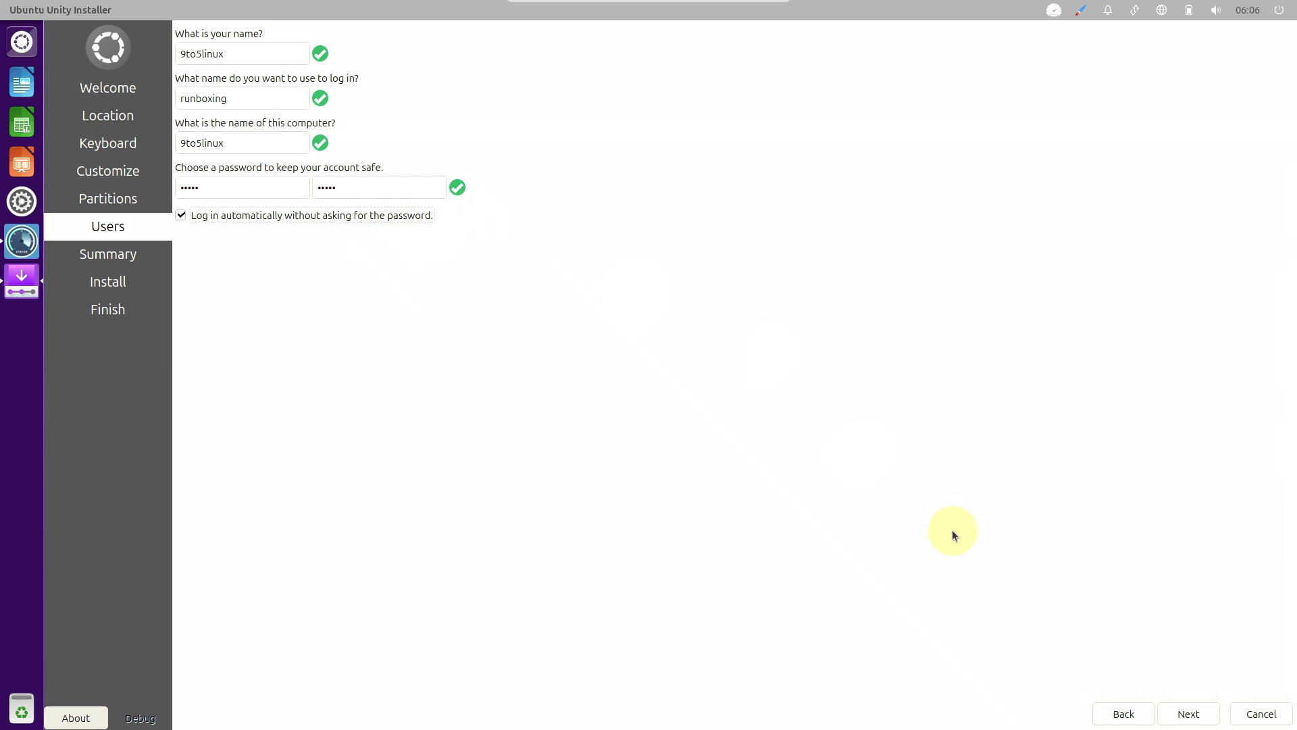
- Continue to the installation summary, then cancel the installation setup and confirm leaving the installer
left_click(1189, 716)
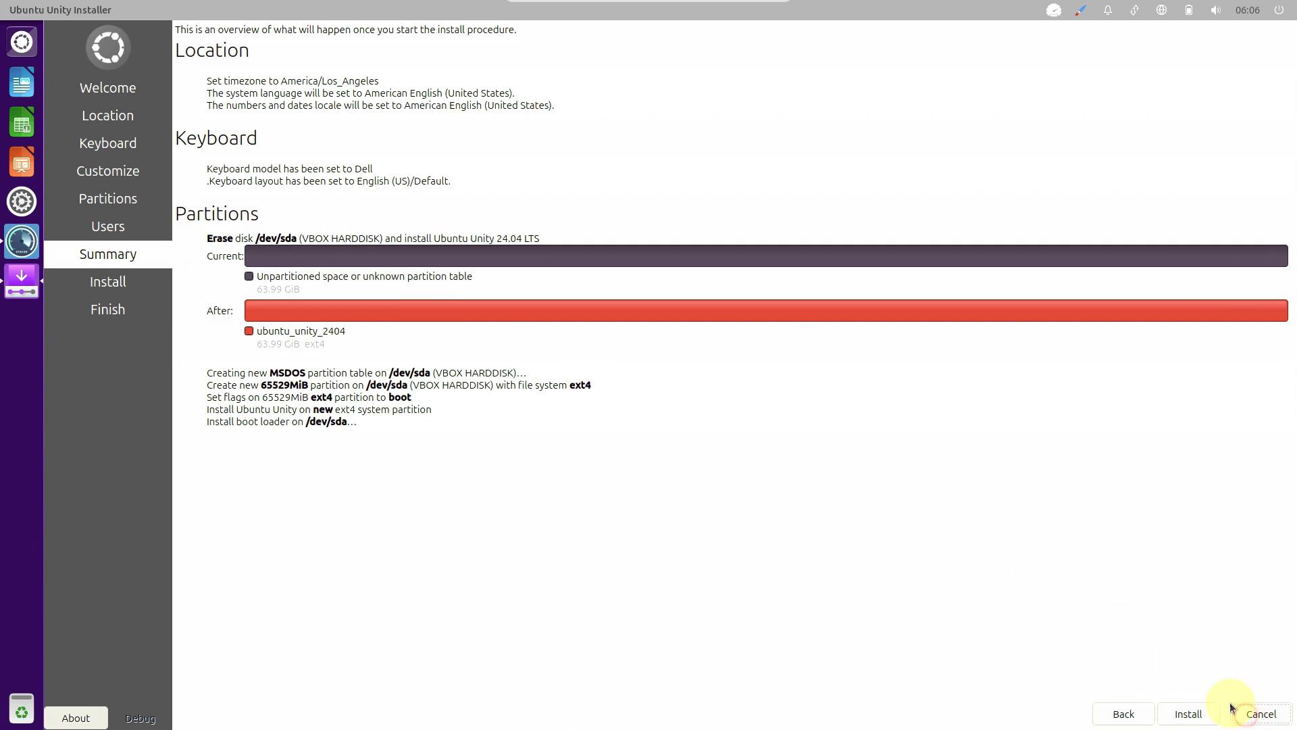
left_click(1257, 714)
left_click(678, 382)
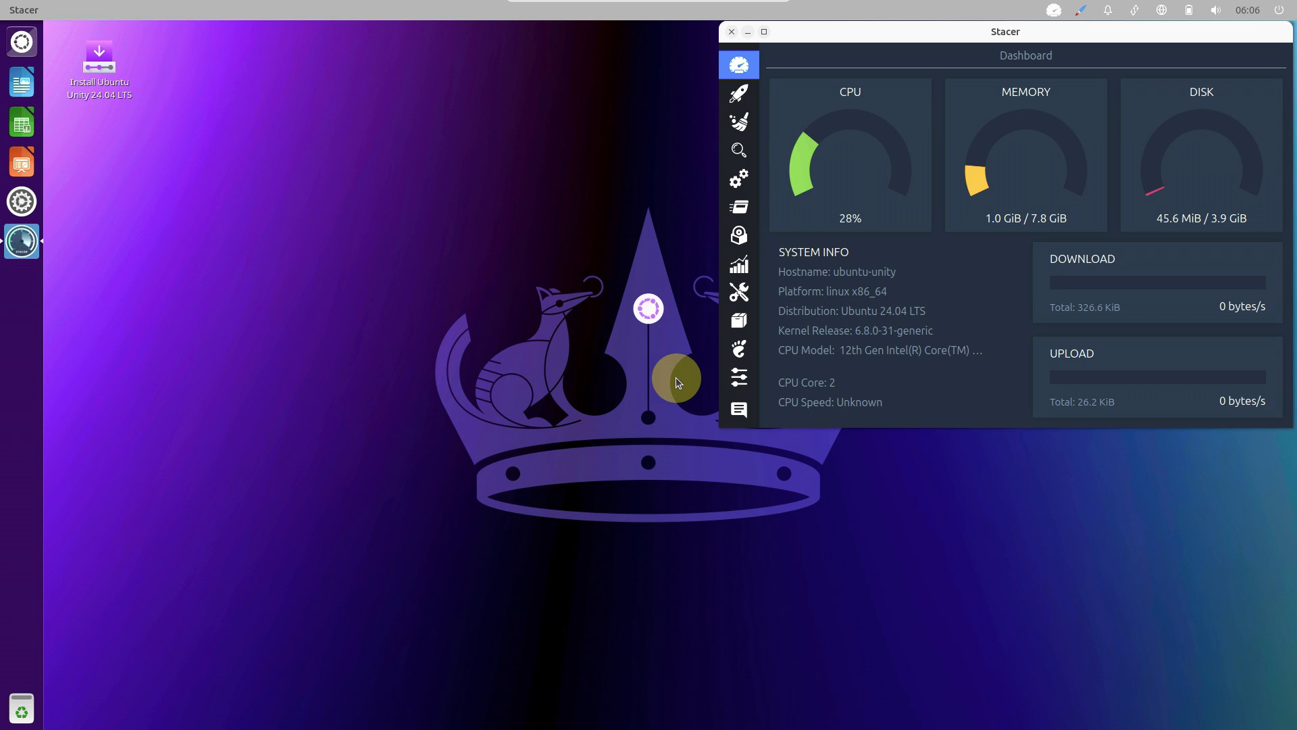
- Open the settings for changing the desktop background and move the Appearance window off the middle of the desktop
right_click(180, 143)
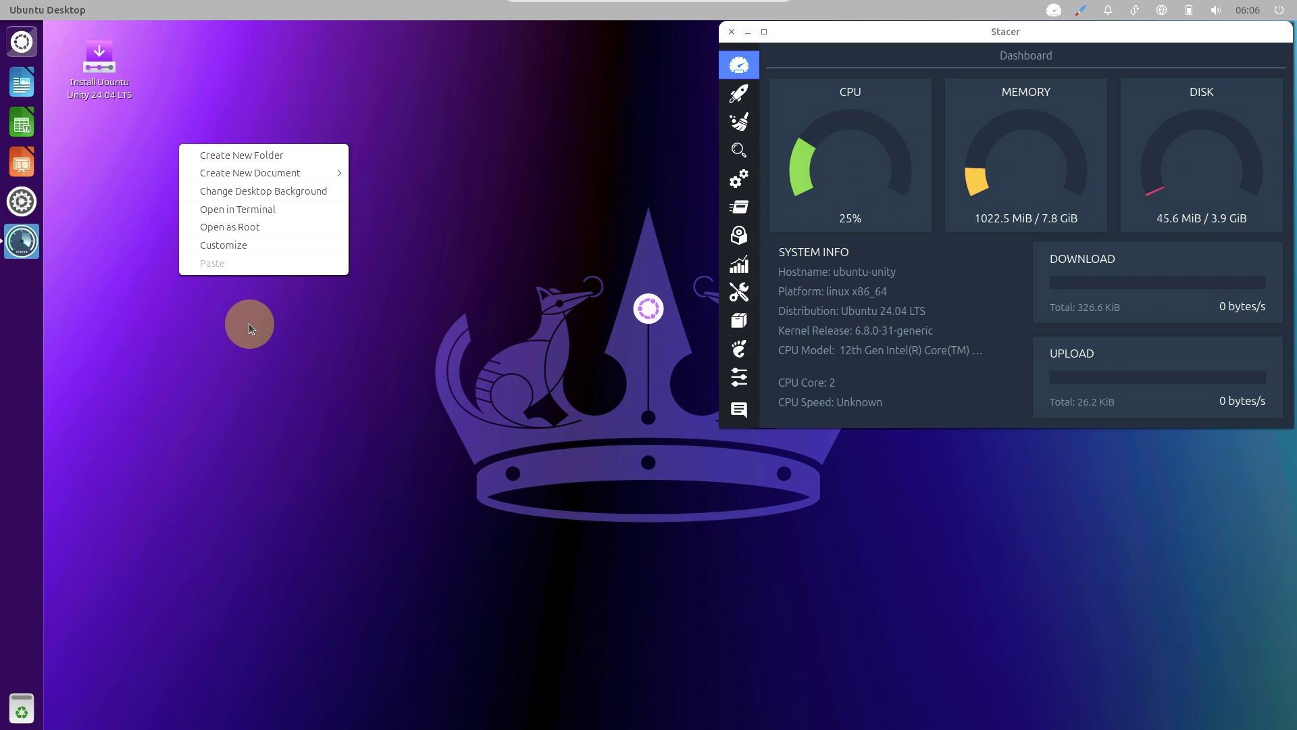
left_click(248, 190)
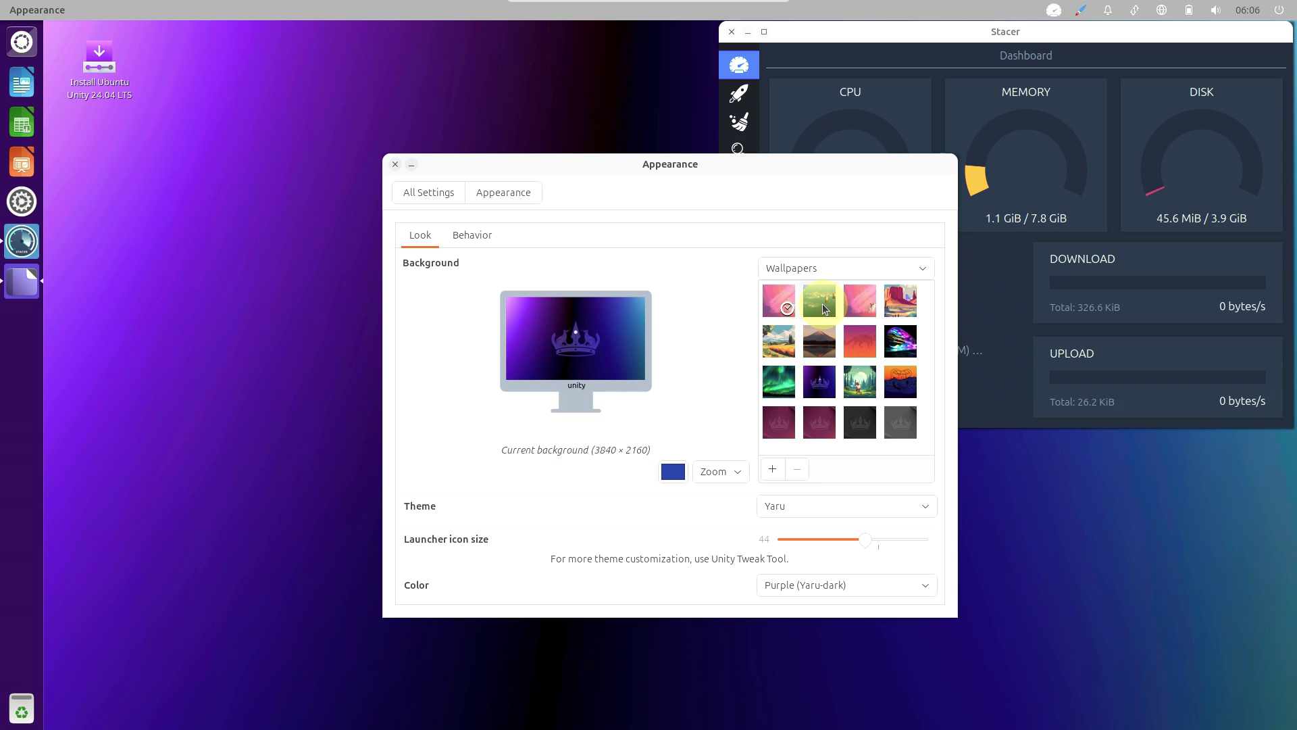
left_click_drag(767, 176, 1078, 288)
- Try several wallpapers, including Clouds, Little numbat boy, Rainbow lightbulb, Fuwafuwa nanbatto san and Province of the south of france
left_click(1084, 412)
left_click(1145, 414)
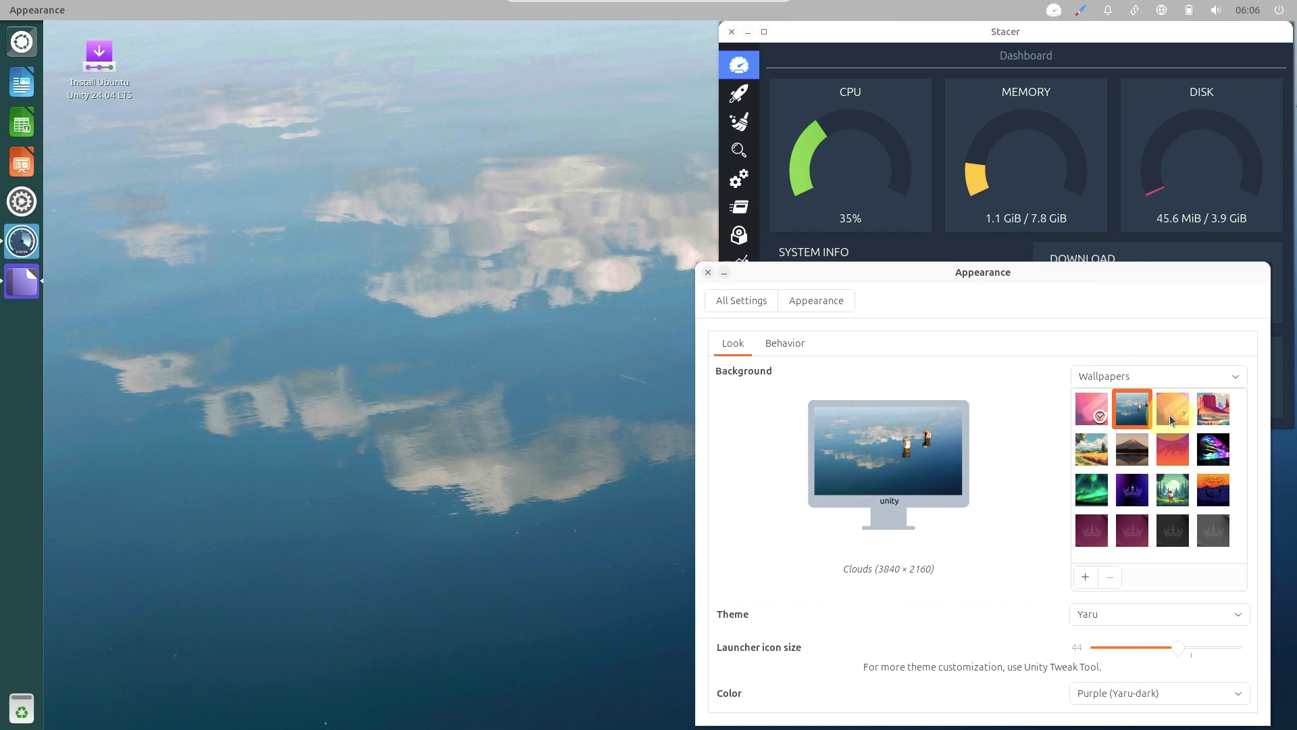
left_click(1169, 415)
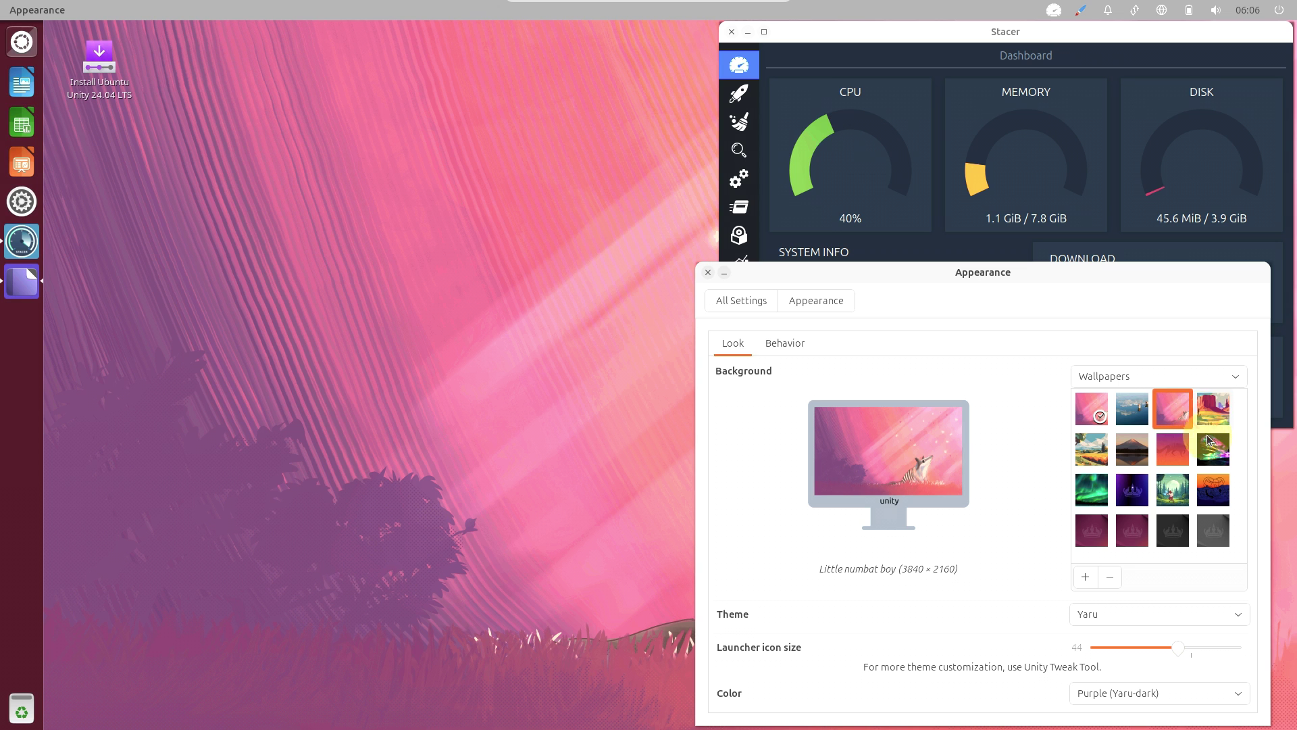
left_click(1207, 422)
left_click(1216, 450)
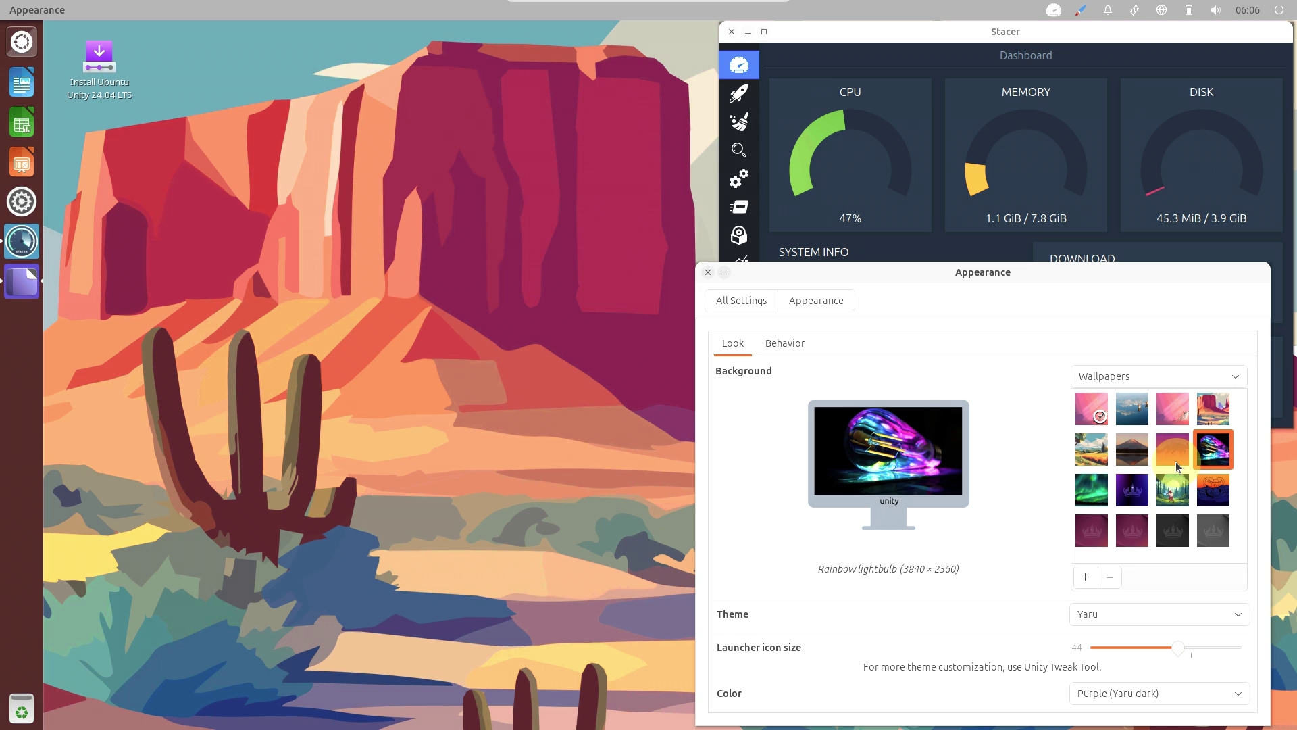
left_click(1176, 461)
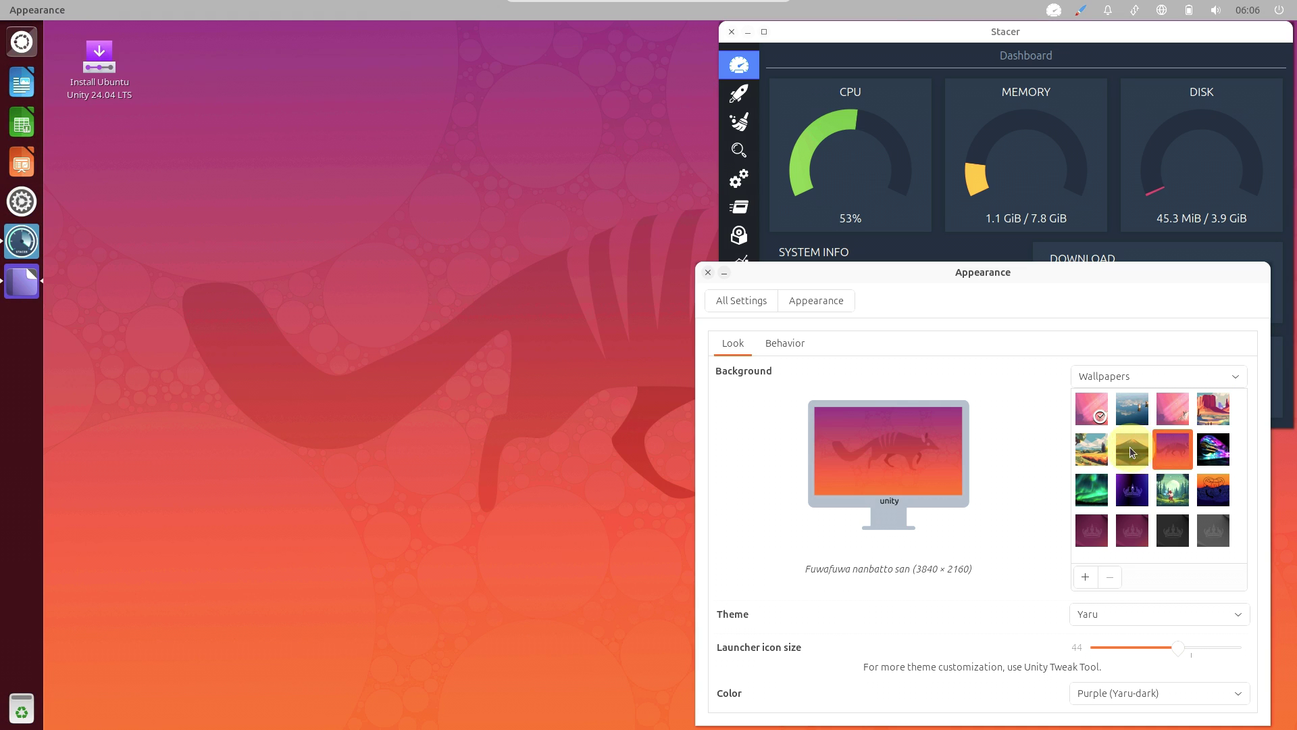
left_click(1132, 447)
left_click(1087, 448)
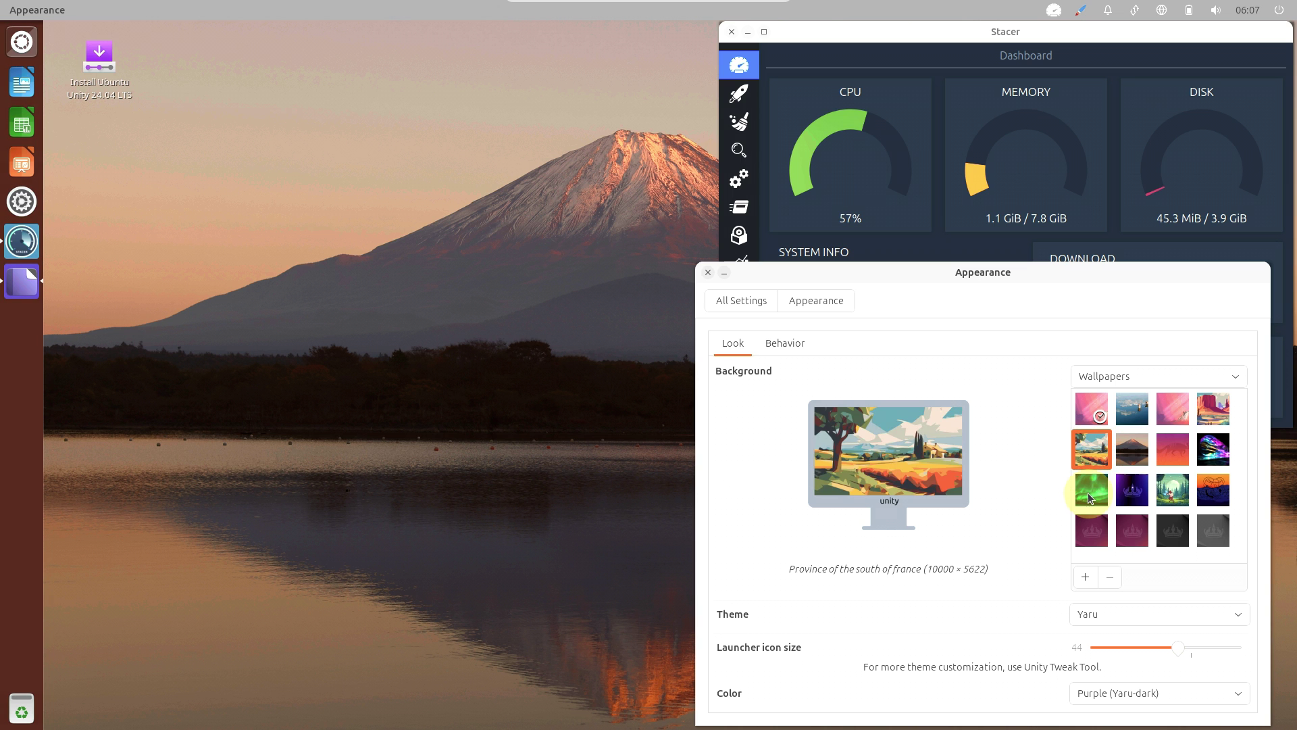
- Preview Northan lights, the Ubuntu Light, Dark and Greyscale wallpapers and Ubuntu Unity Wallpaper - 2, and set Fuwafuwa nanbatto san as background
left_click(1088, 492)
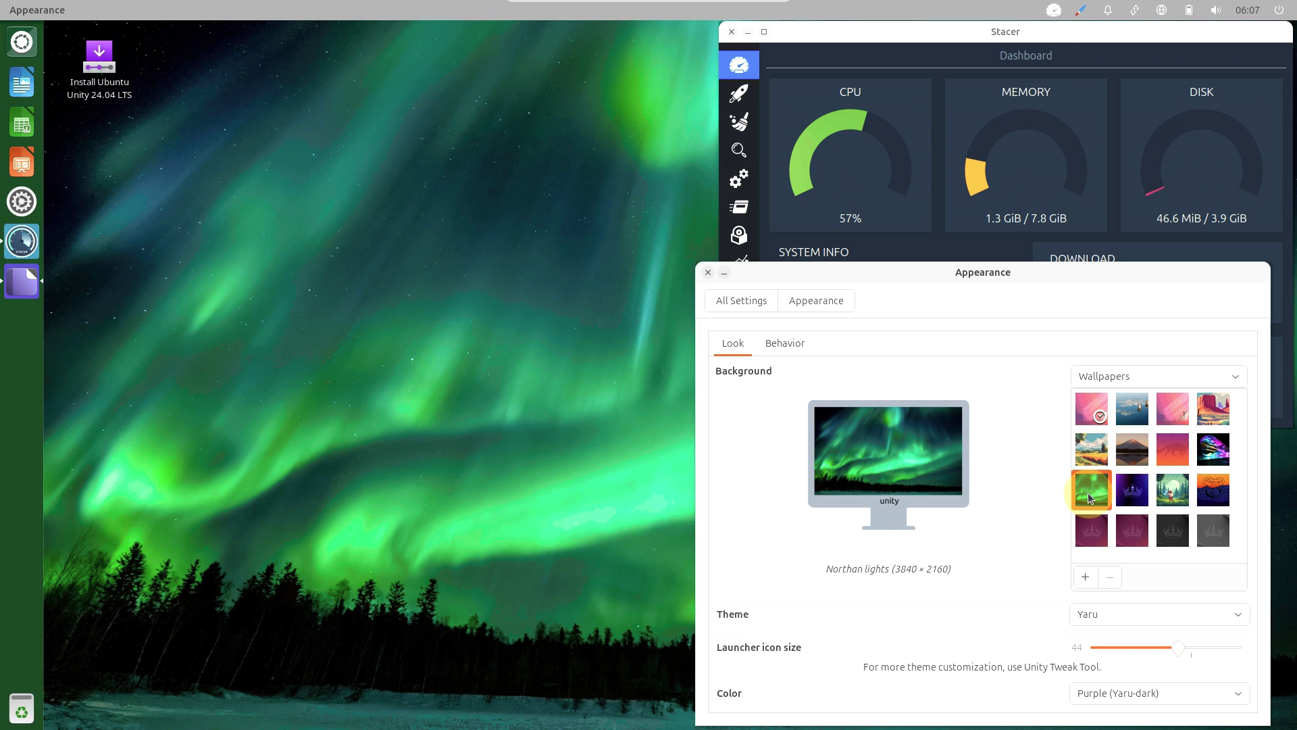
left_click(1133, 541)
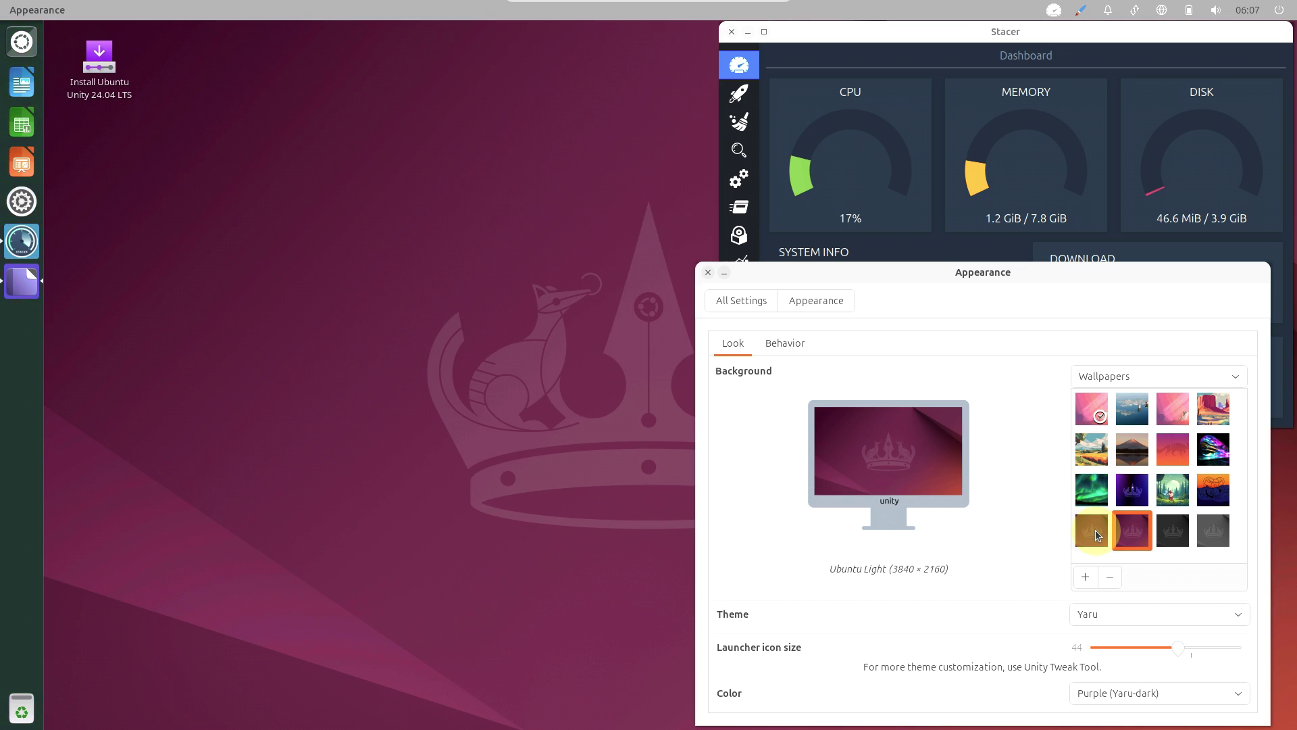
left_click(1094, 534)
left_click(1181, 535)
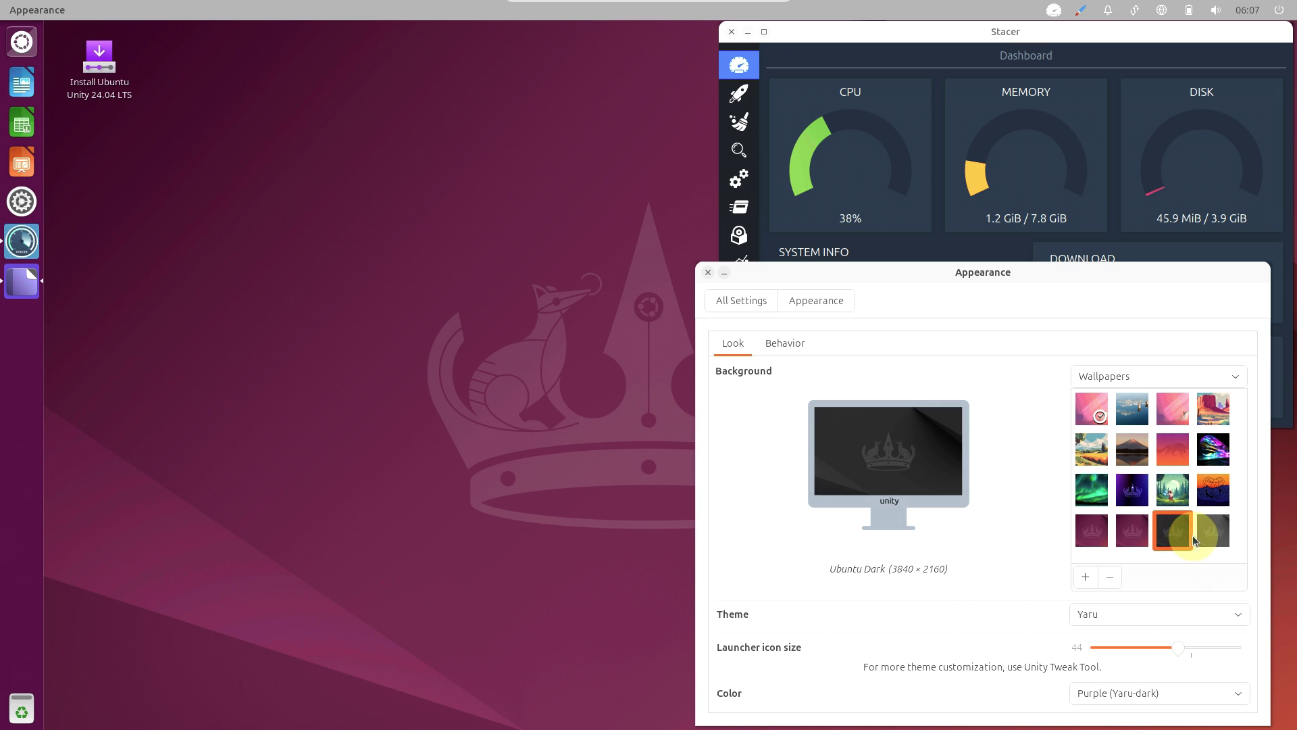
left_click(1208, 539)
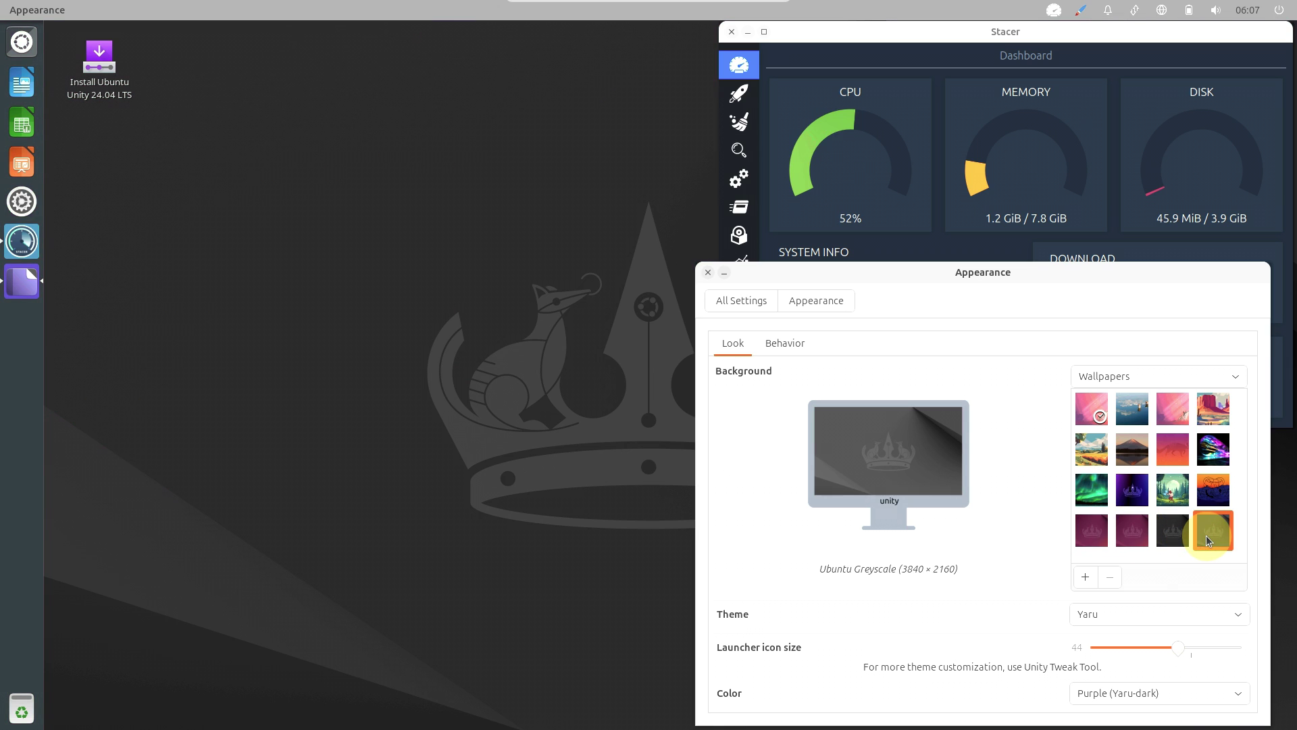
left_click(1213, 499)
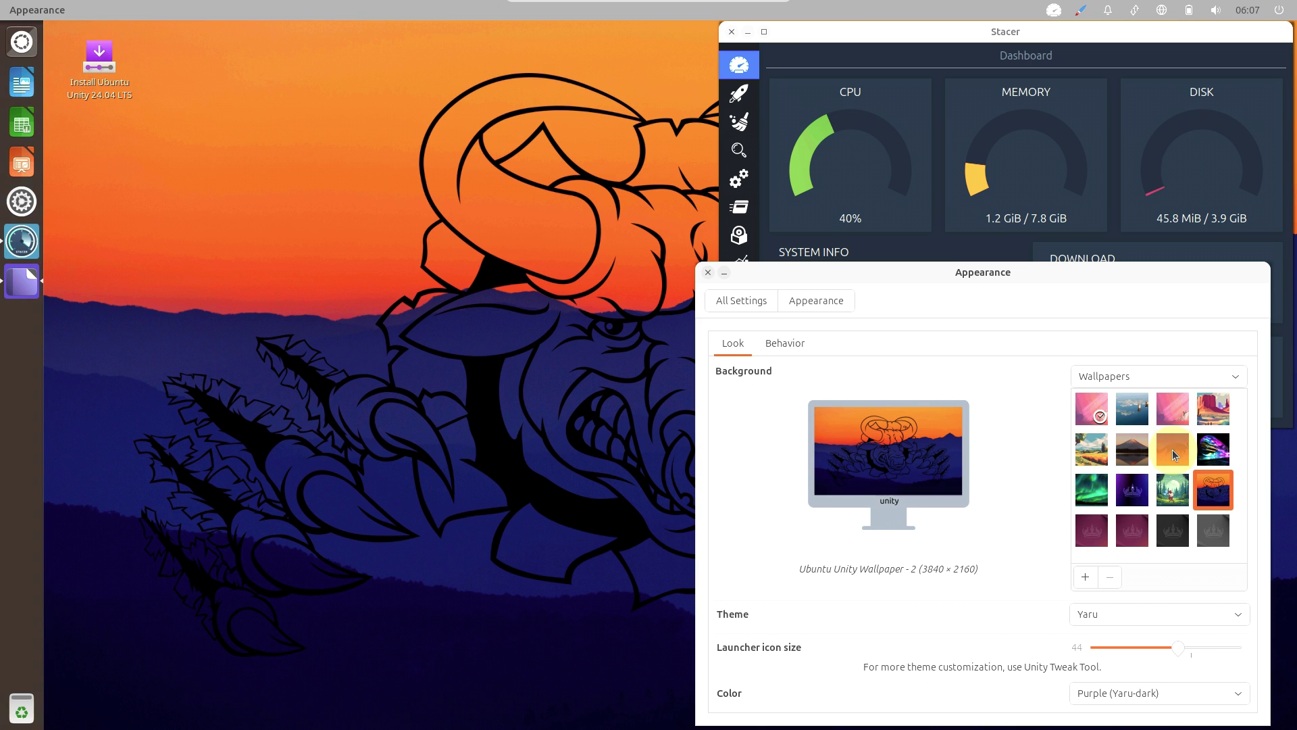
left_click(1172, 449)
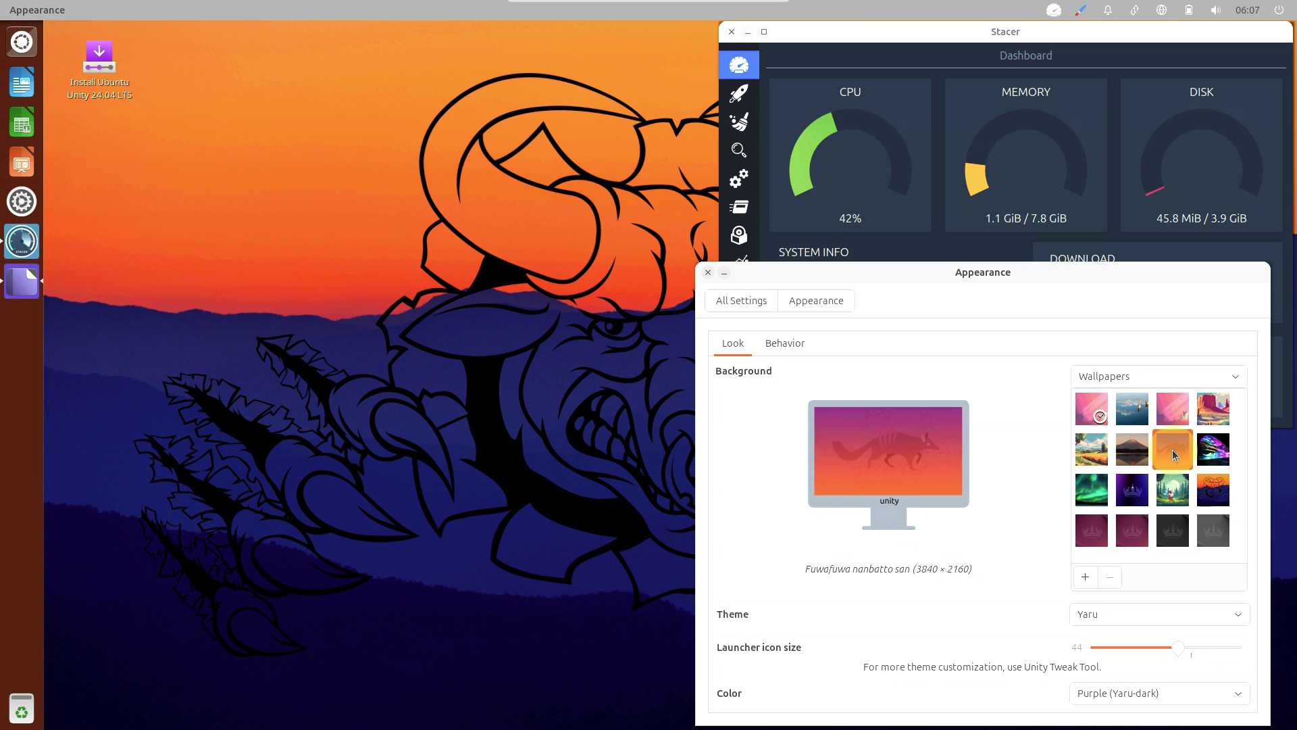
- Examine the launcher and menu options on the Behavior page of Appearance, and return to the overview of all settings
left_click(785, 343)
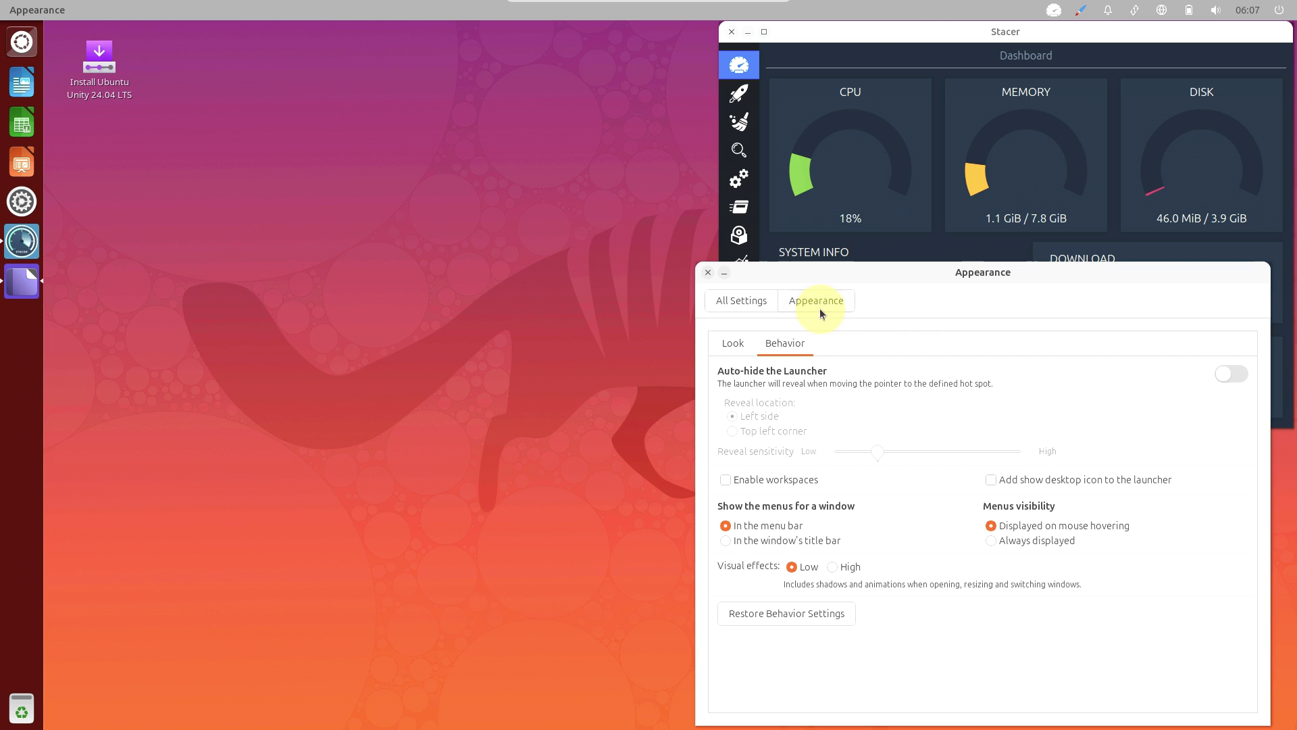
left_click_drag(974, 279, 762, 225)
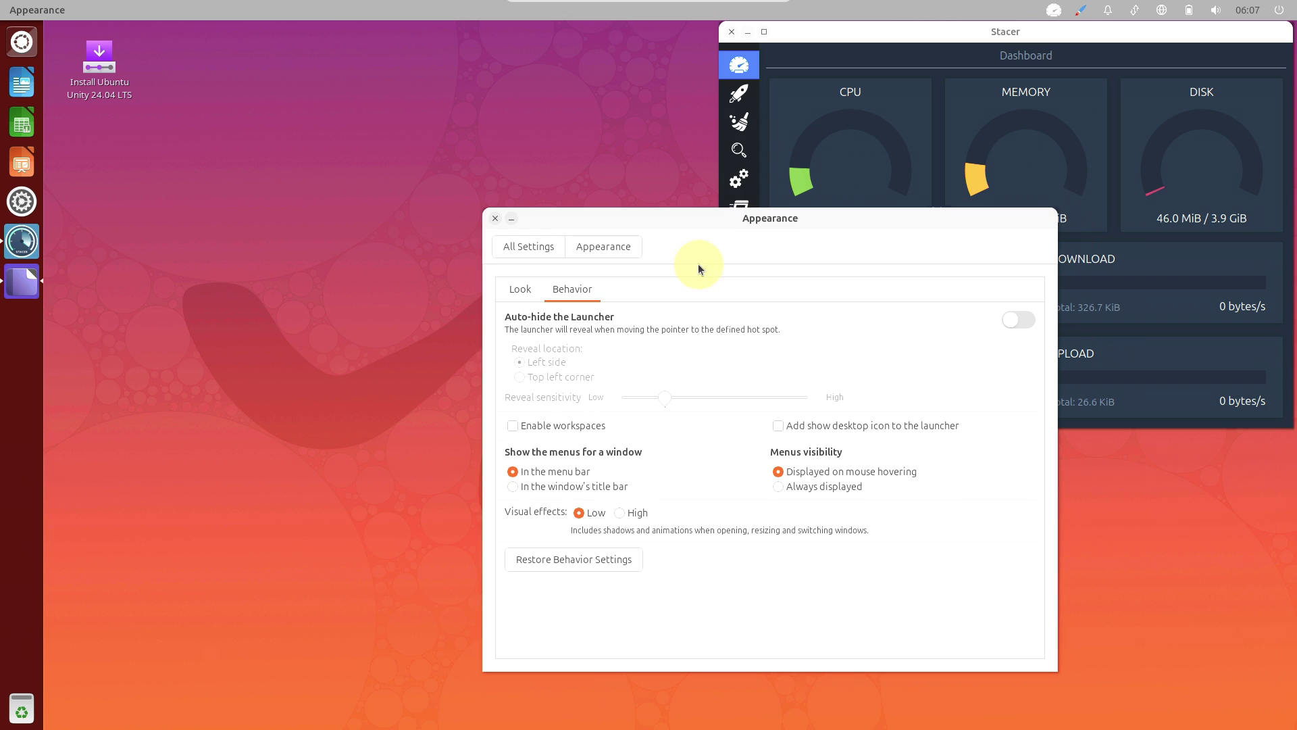
left_click(537, 247)
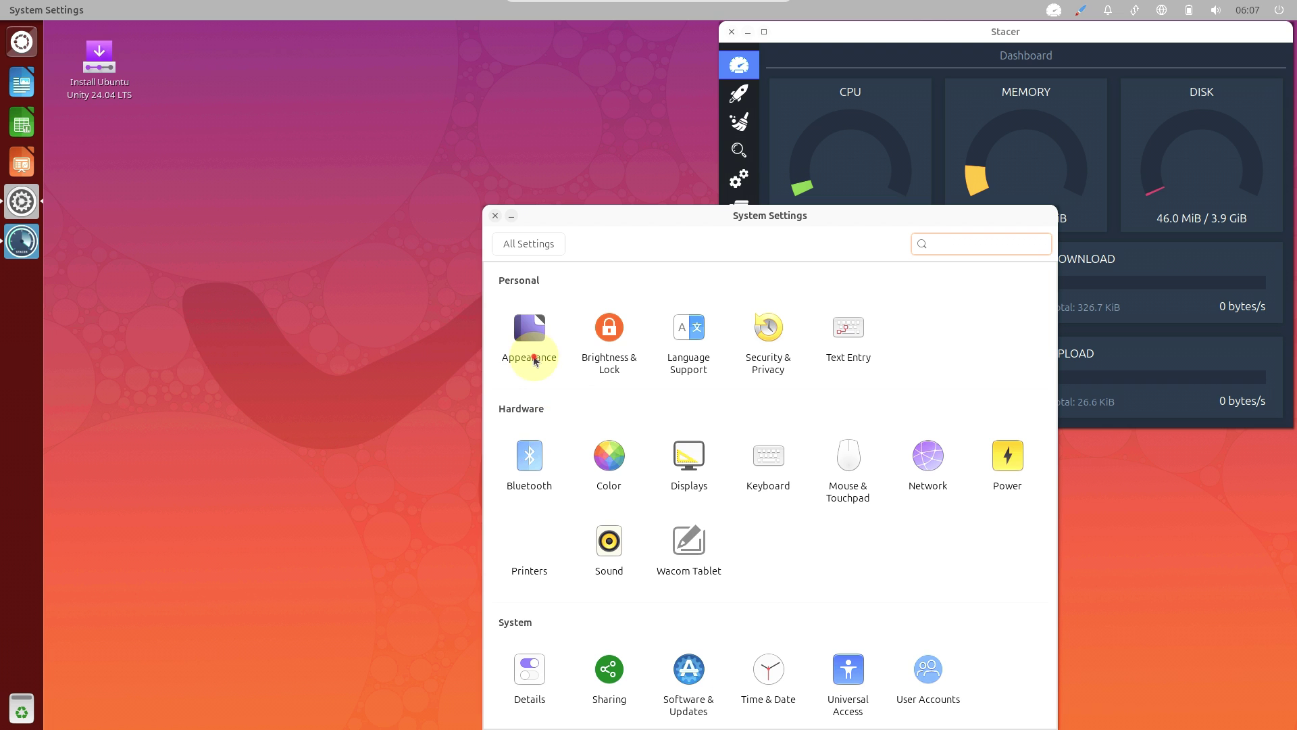
- Reopen the Appearance settings and set the color to Blue (Yaru)
left_click(531, 354)
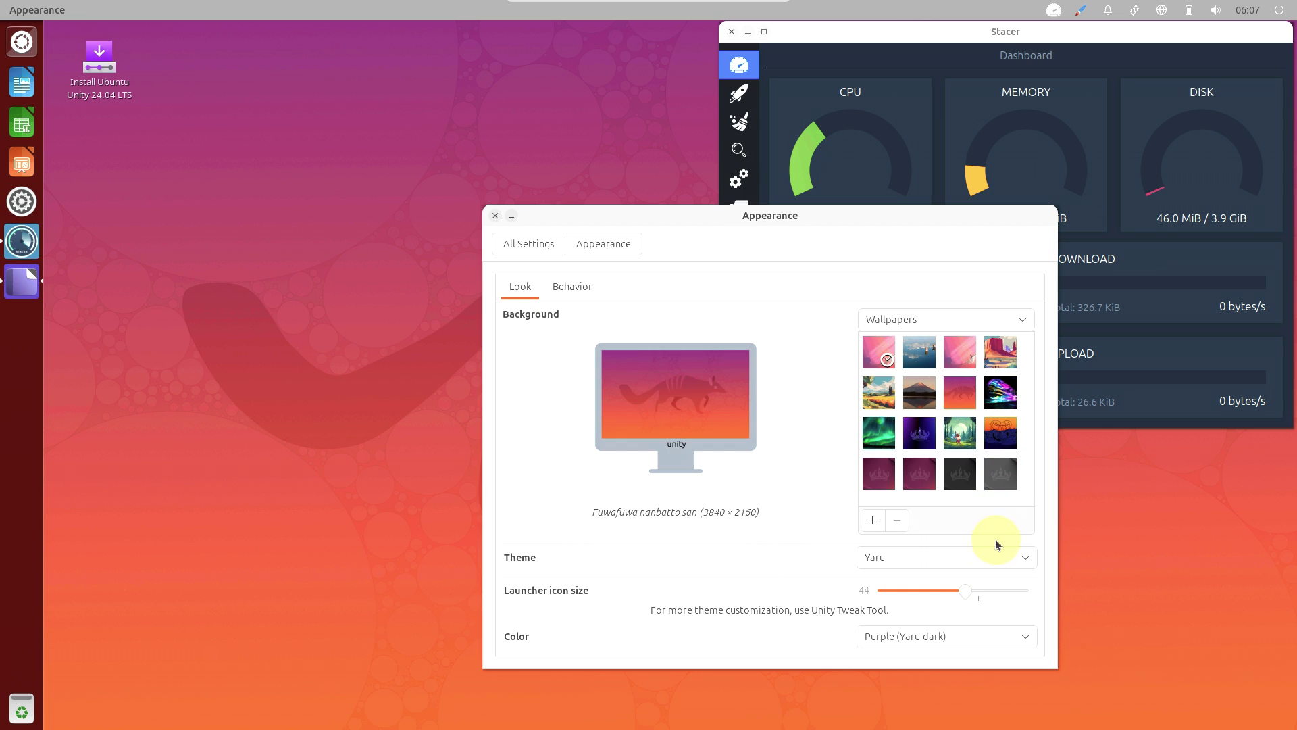
left_click(998, 643)
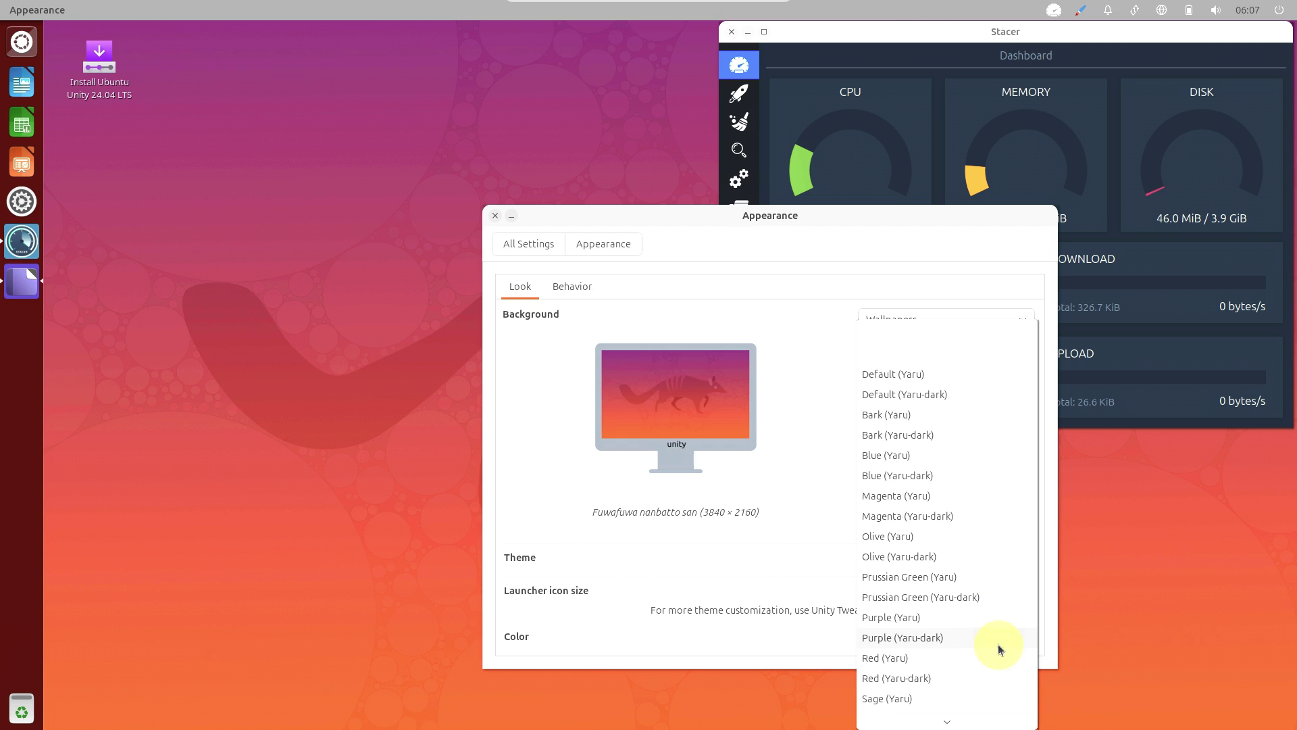
left_click(950, 456)
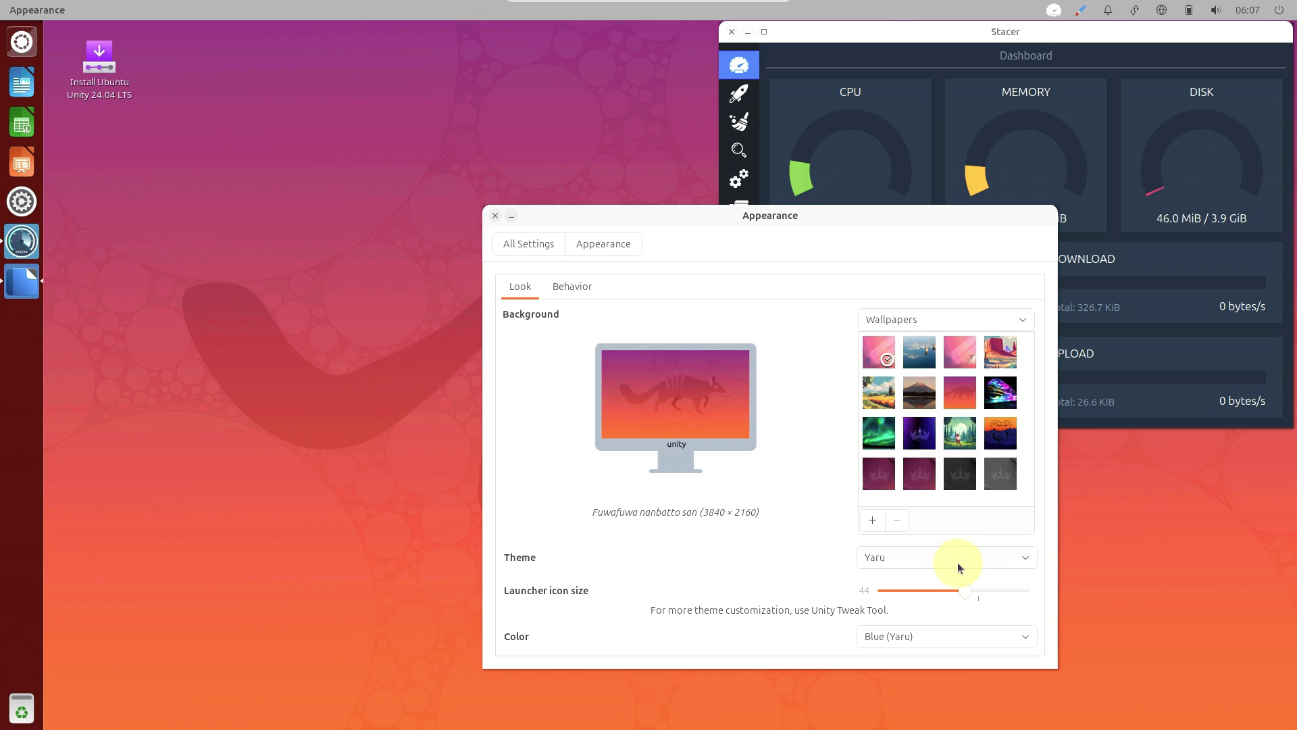
- Try the Yaru-dark theme and switch the theme back to Yaru
left_click(978, 555)
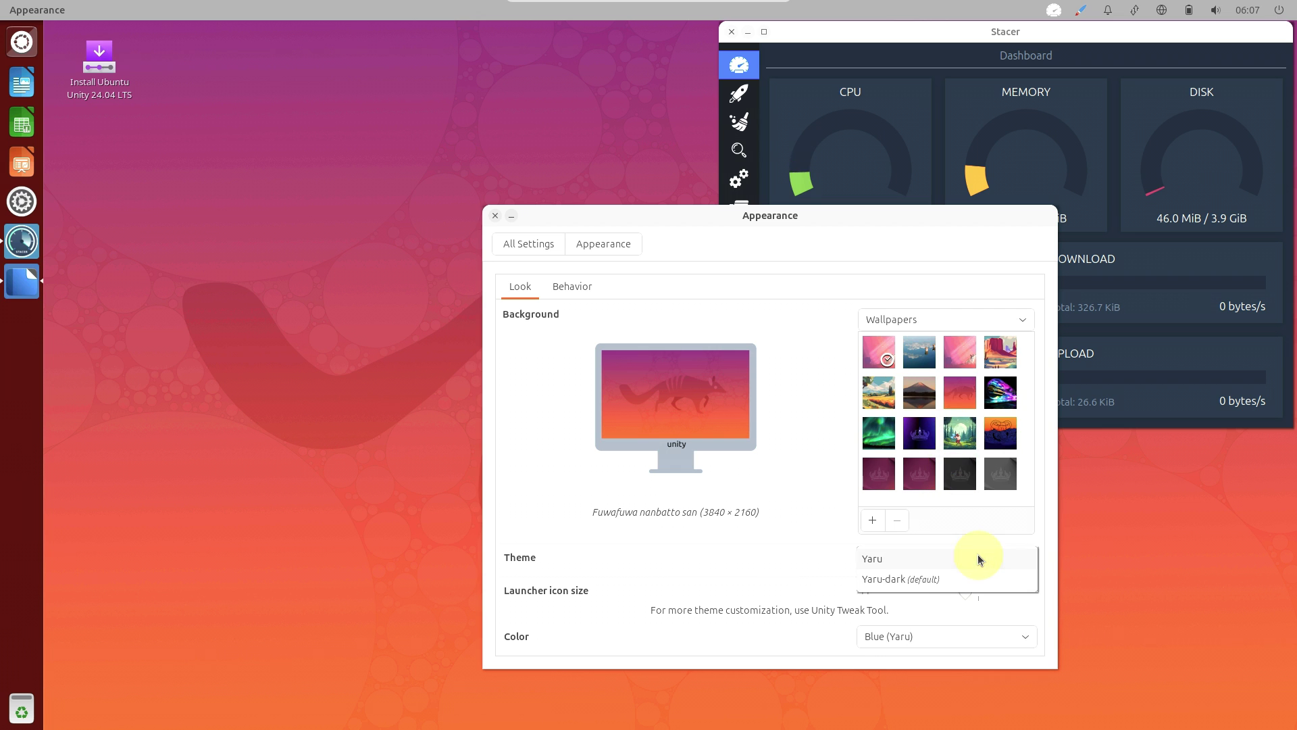
left_click(933, 576)
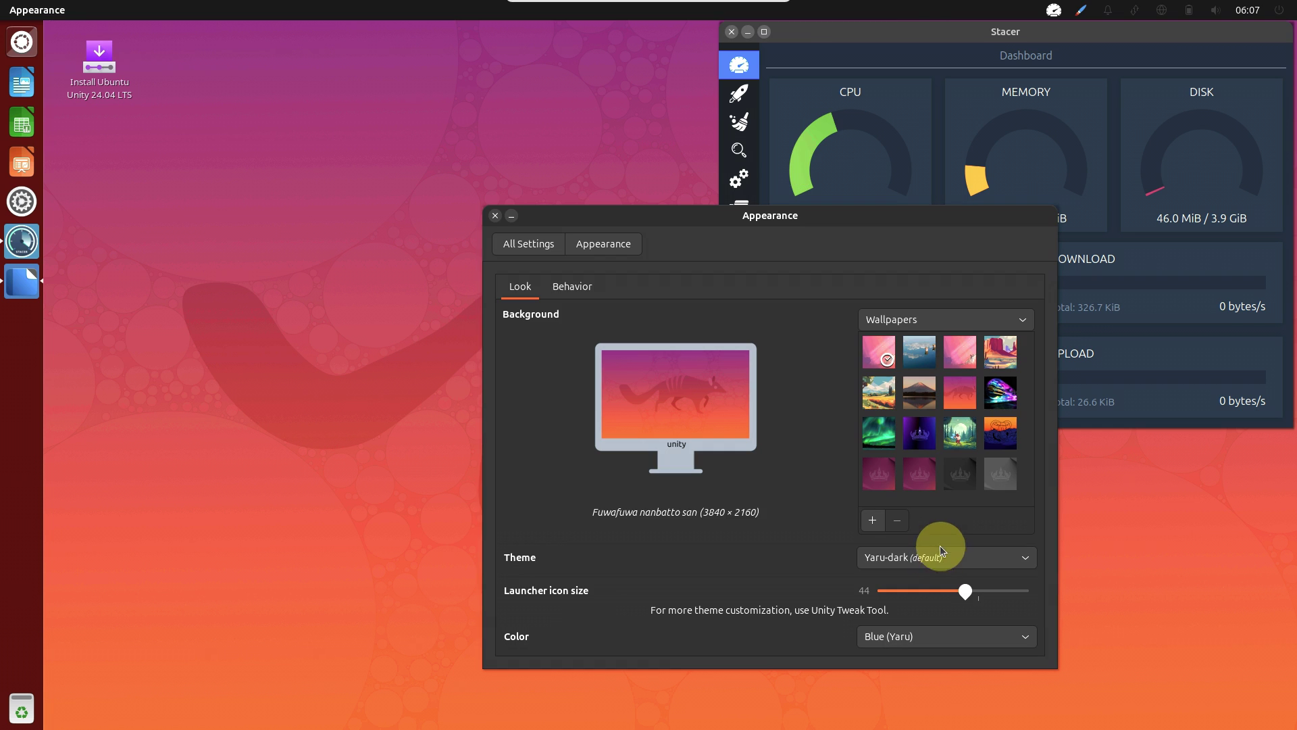
left_click(945, 565)
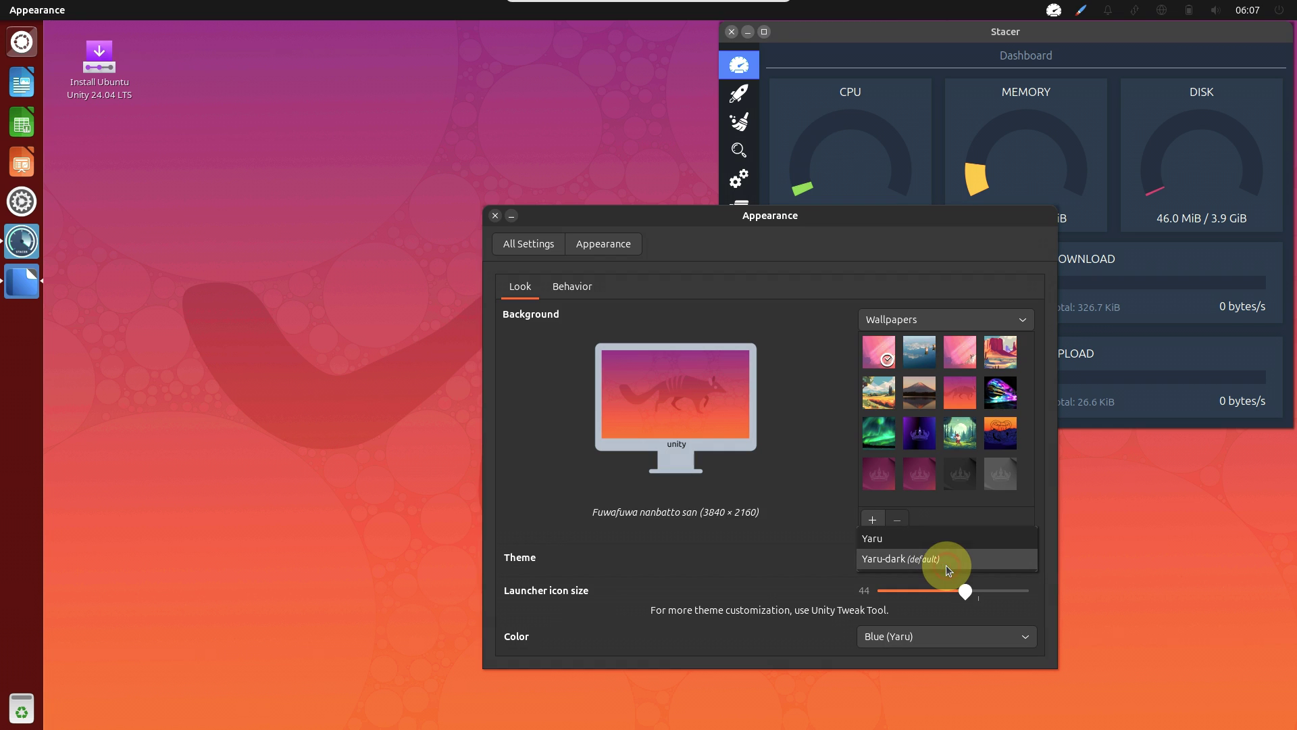
left_click(931, 539)
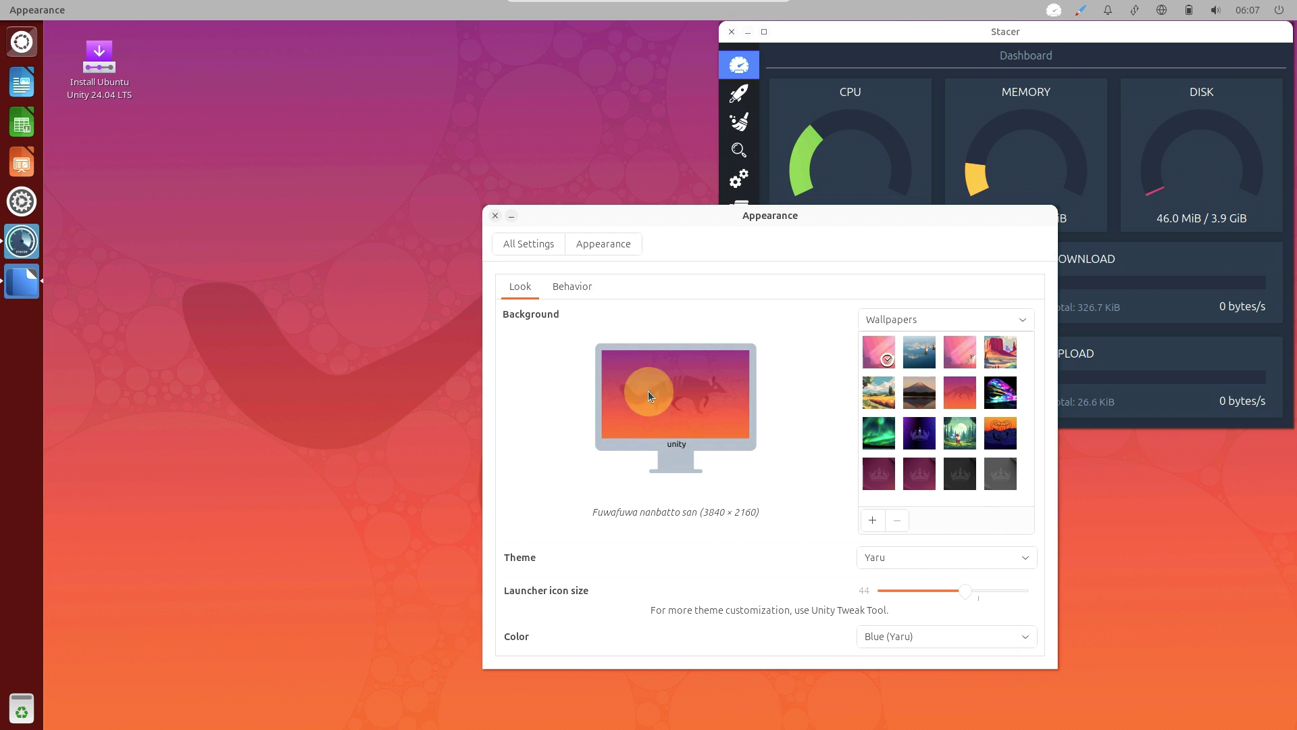
- Look over the Behavior options once more and go back to the overview of all settings
left_click(572, 284)
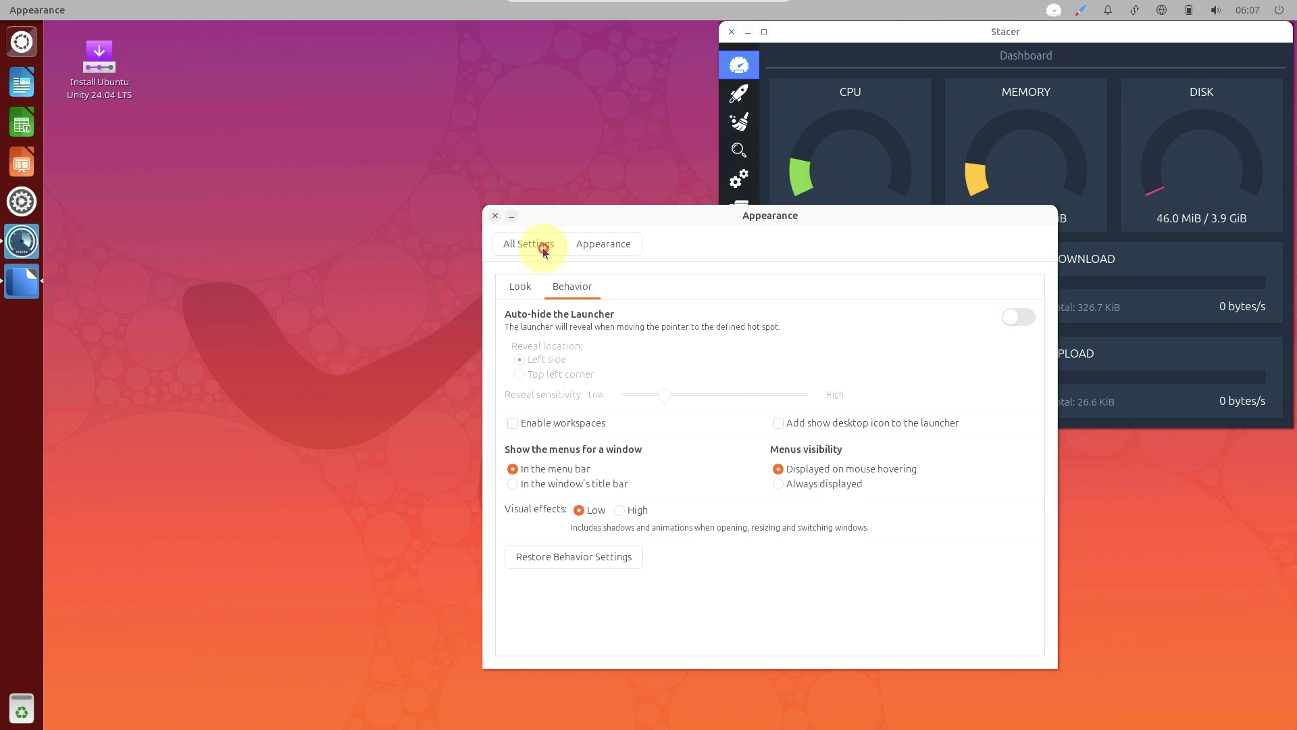
left_click(544, 249)
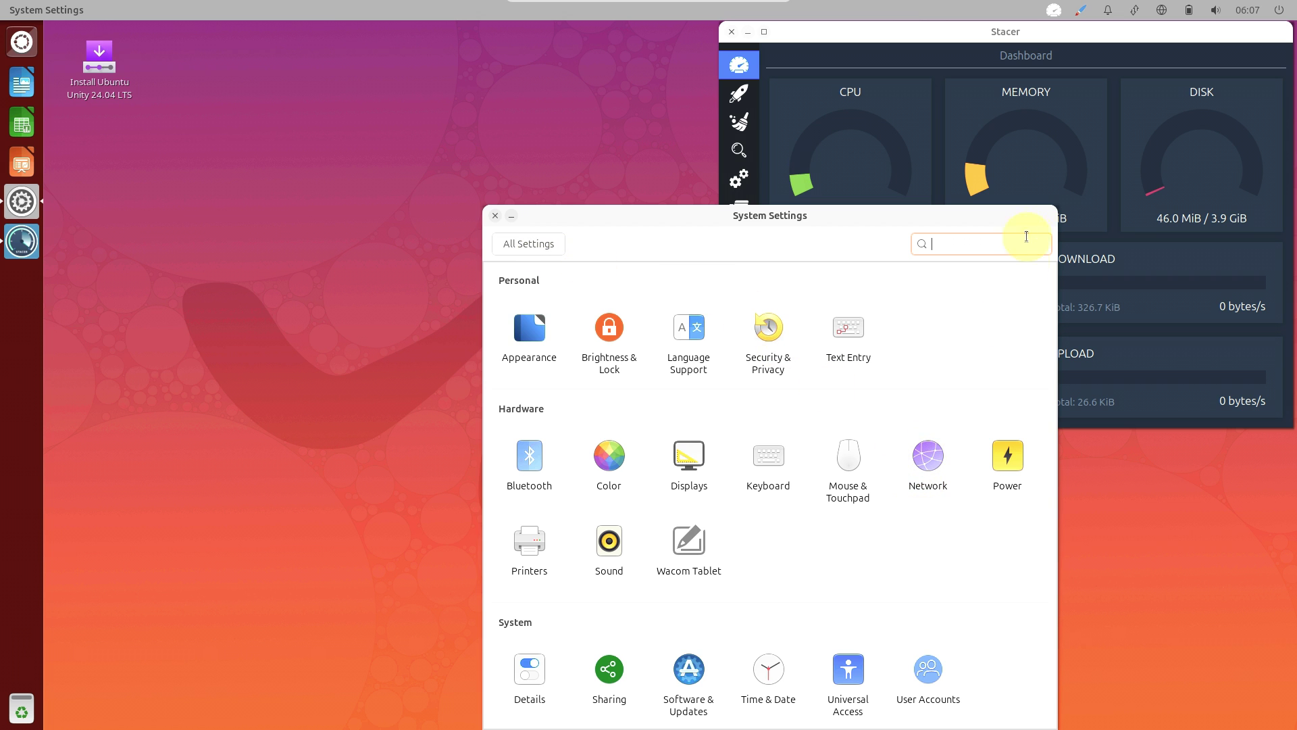
- View the system's Details overview from the settings and again through About This Computer, closing the window each time
left_click(537, 666)
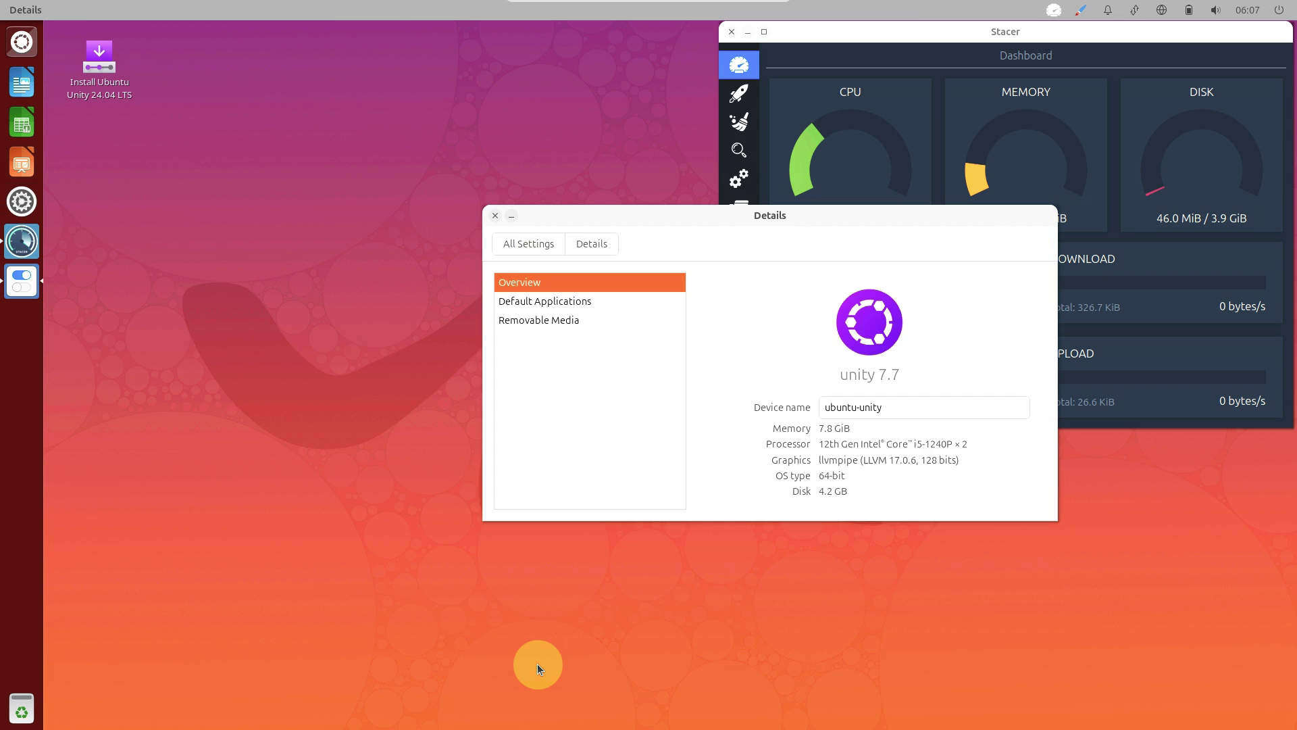
left_click(498, 214)
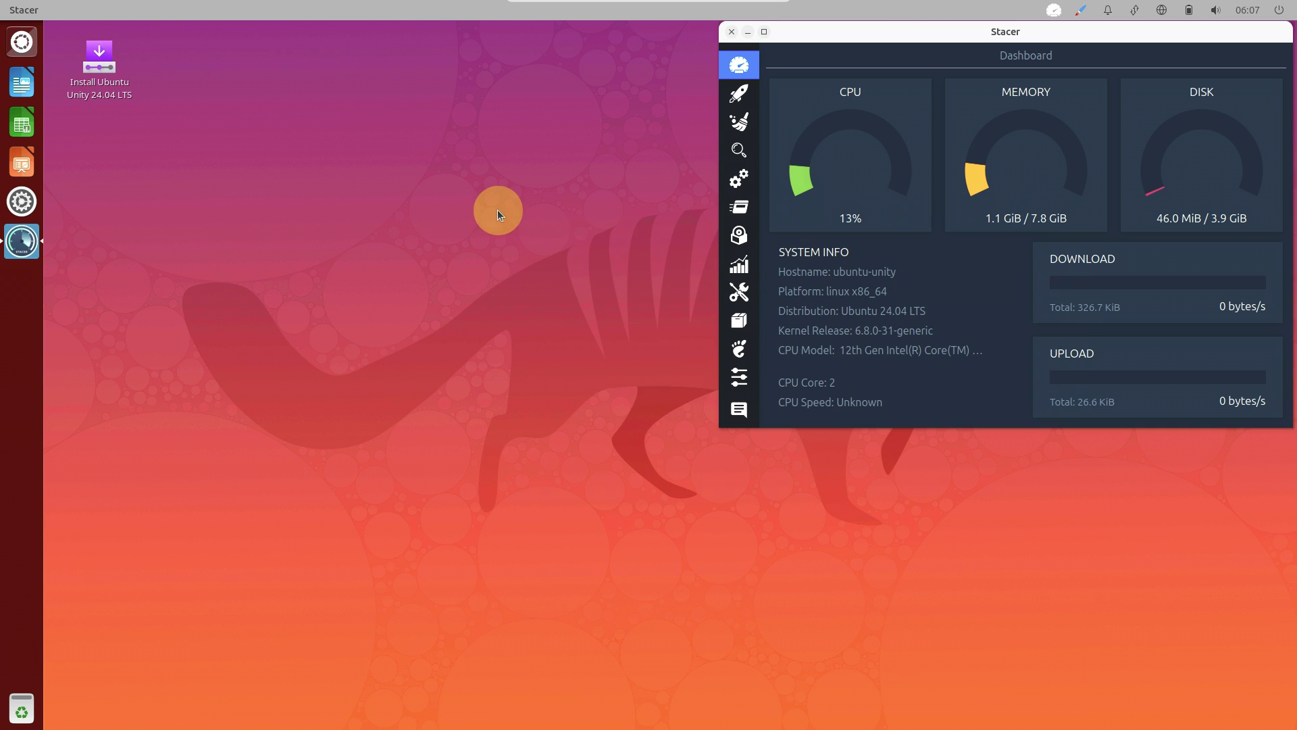
left_click(1276, 14)
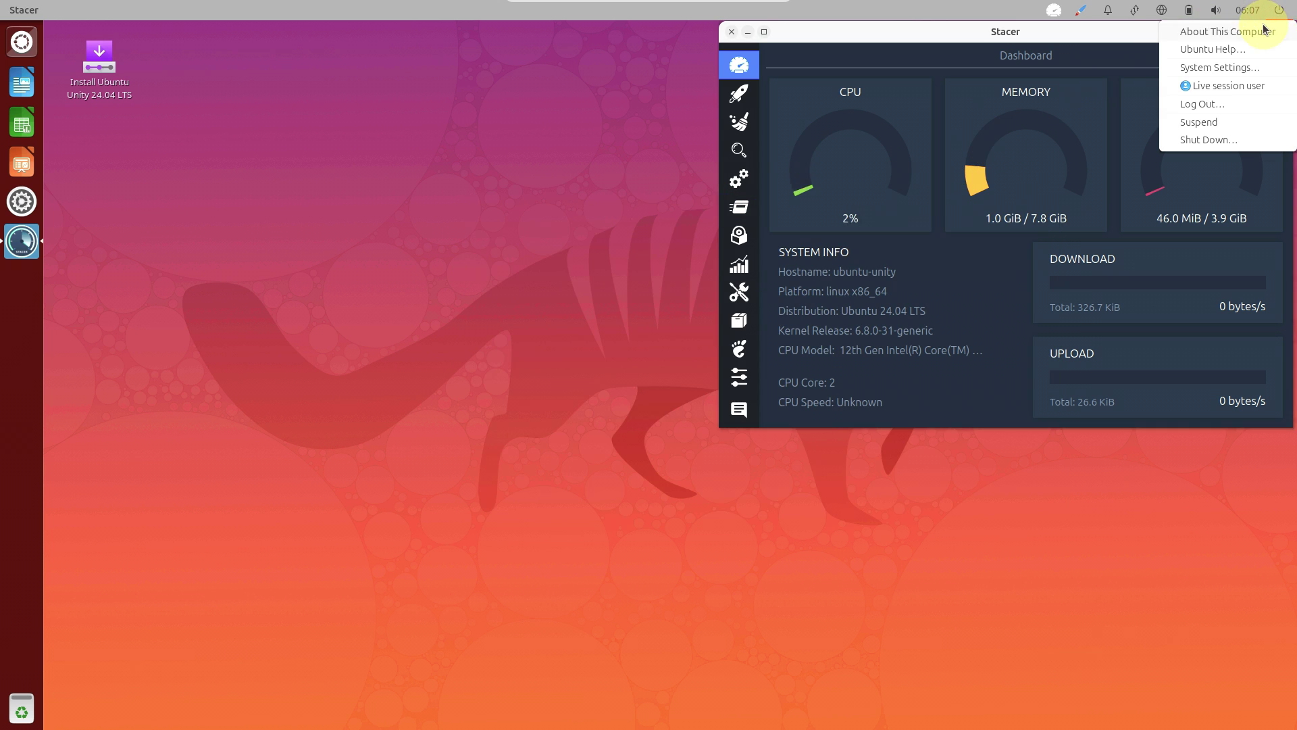
left_click(1265, 31)
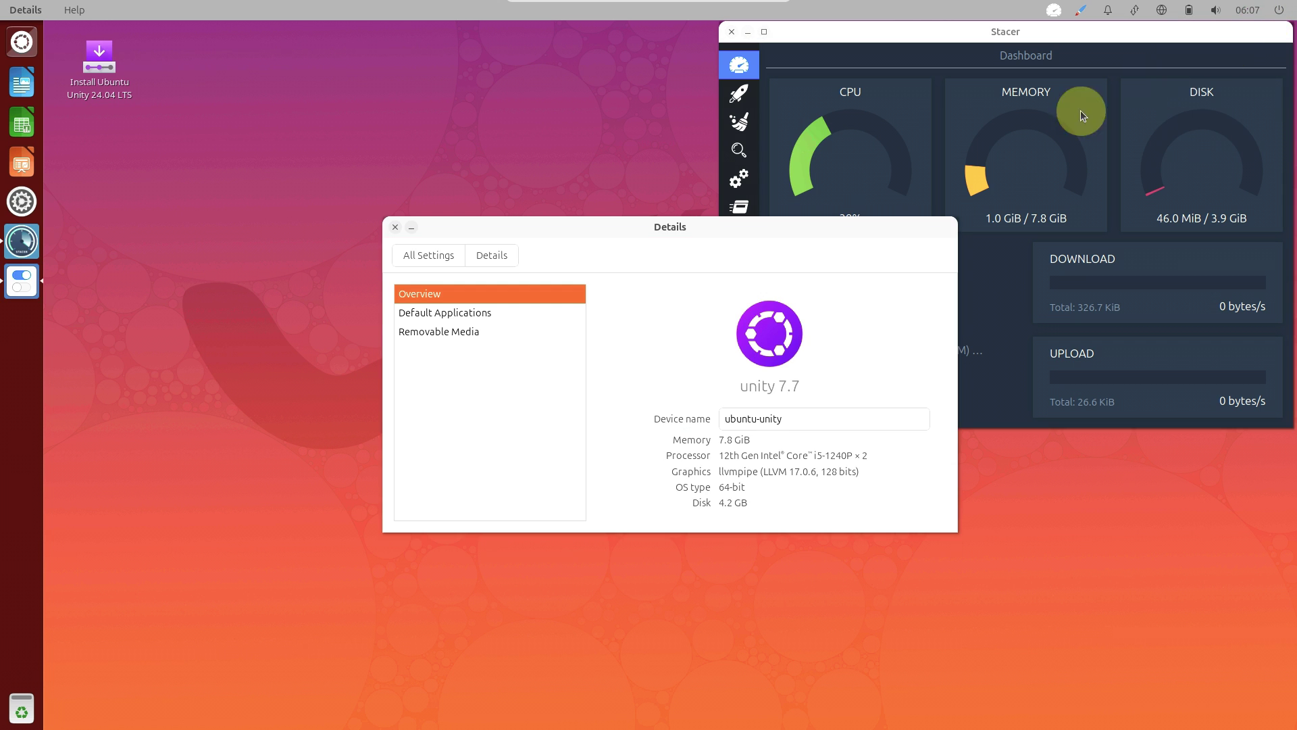
left_click(396, 226)
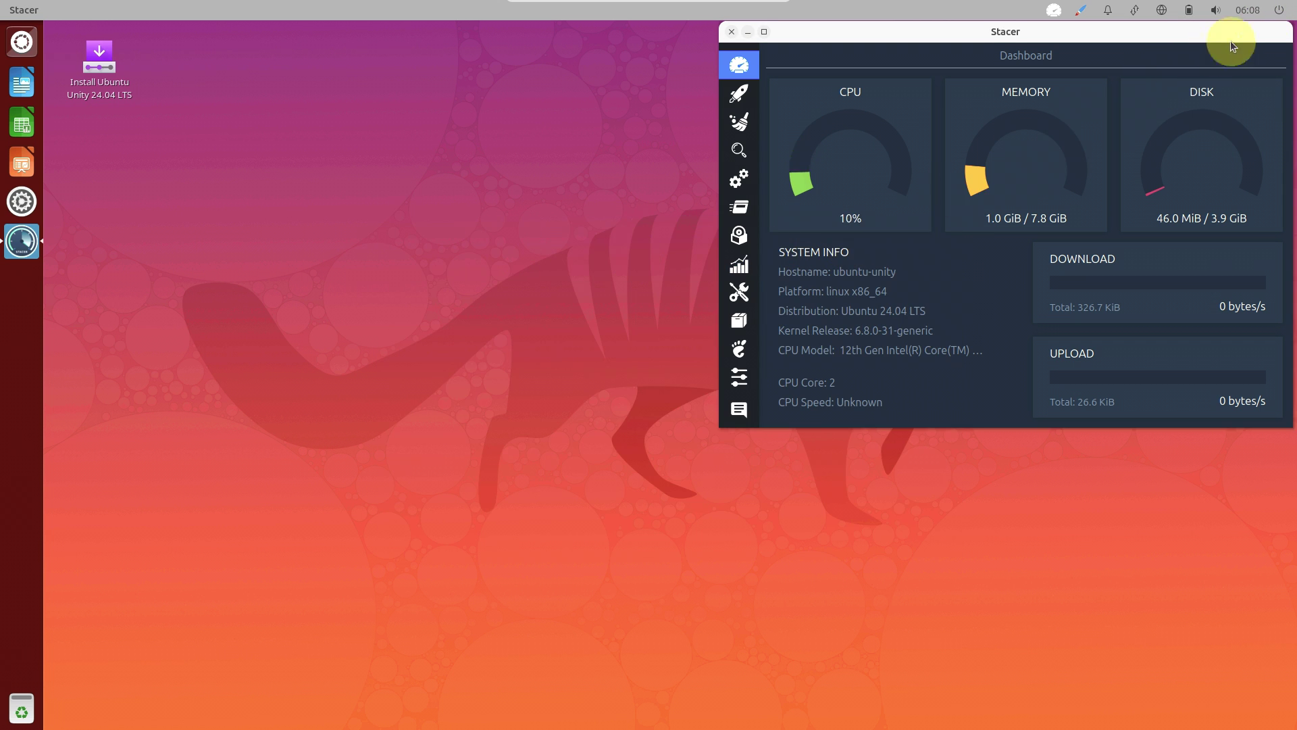
- Reopen System Settings, inspect the Mouse & Touchpad options, and return to the overview of all settings
left_click(1280, 11)
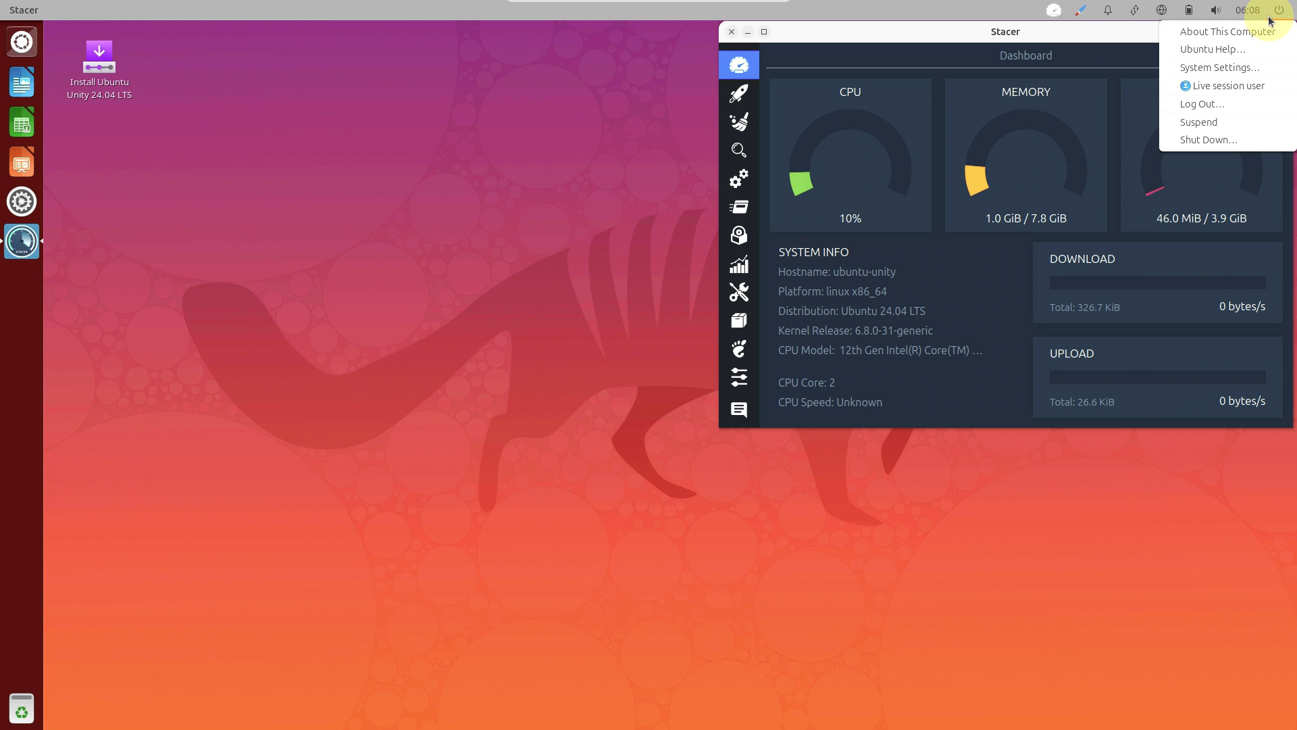
left_click(1221, 68)
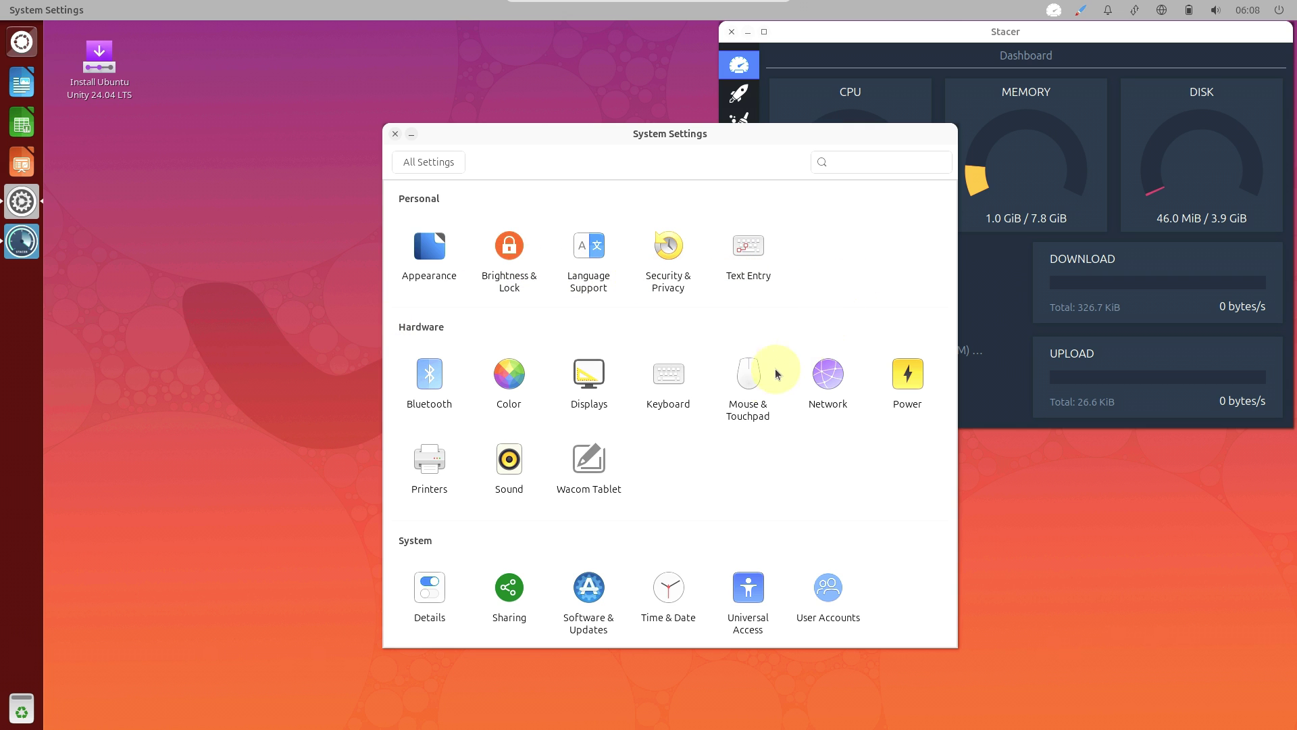
left_click(758, 385)
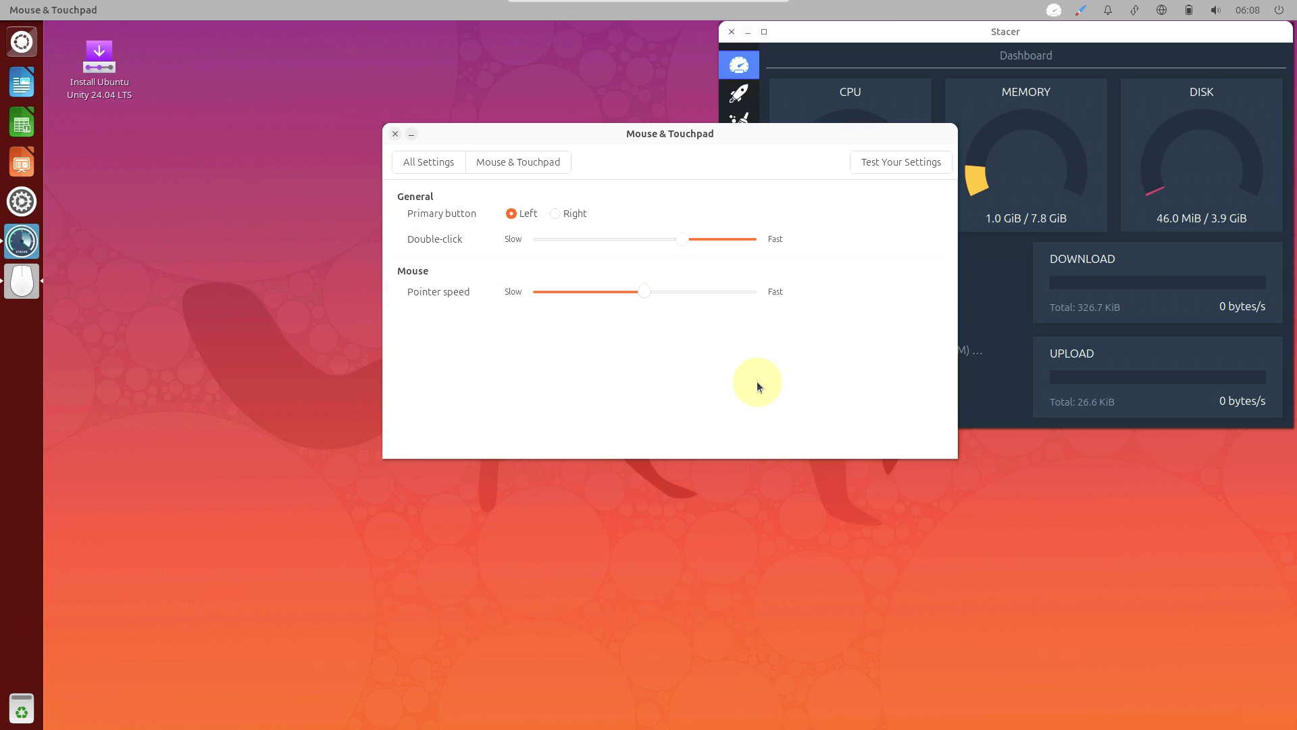
left_click(448, 169)
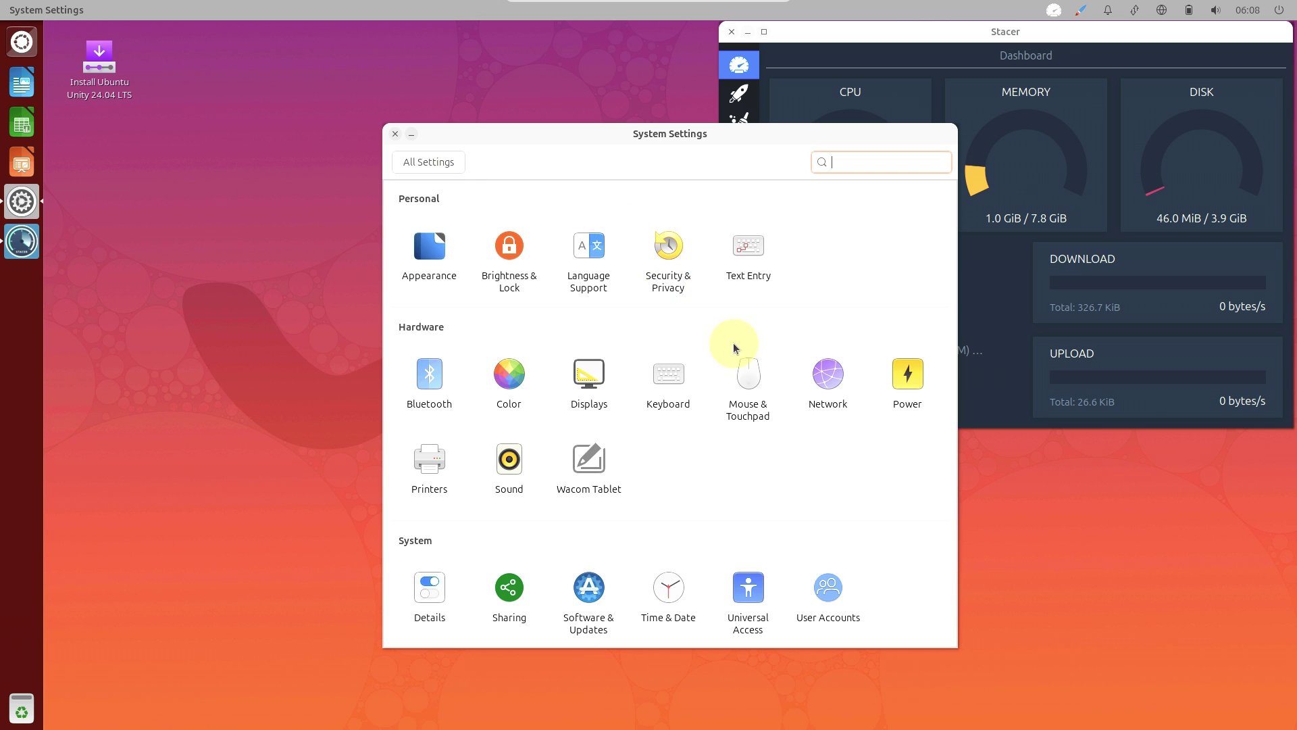
left_click(766, 412)
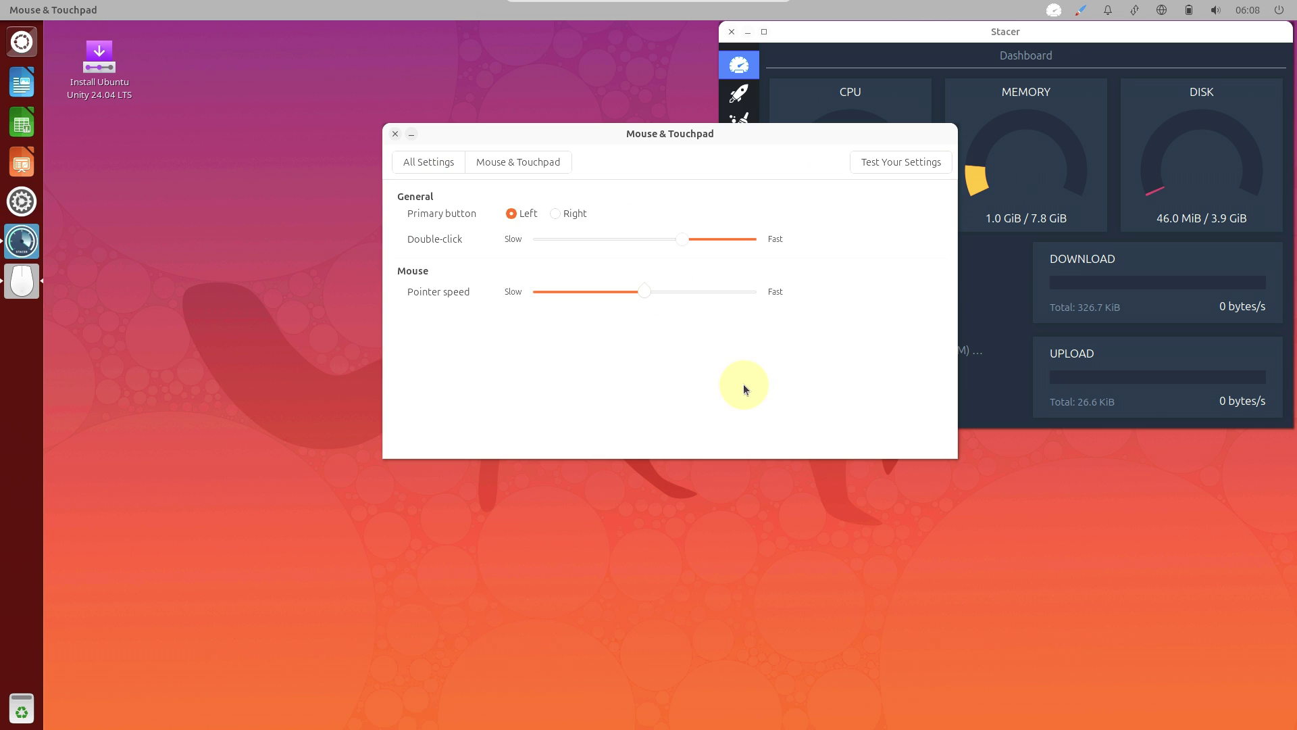
left_click(416, 171)
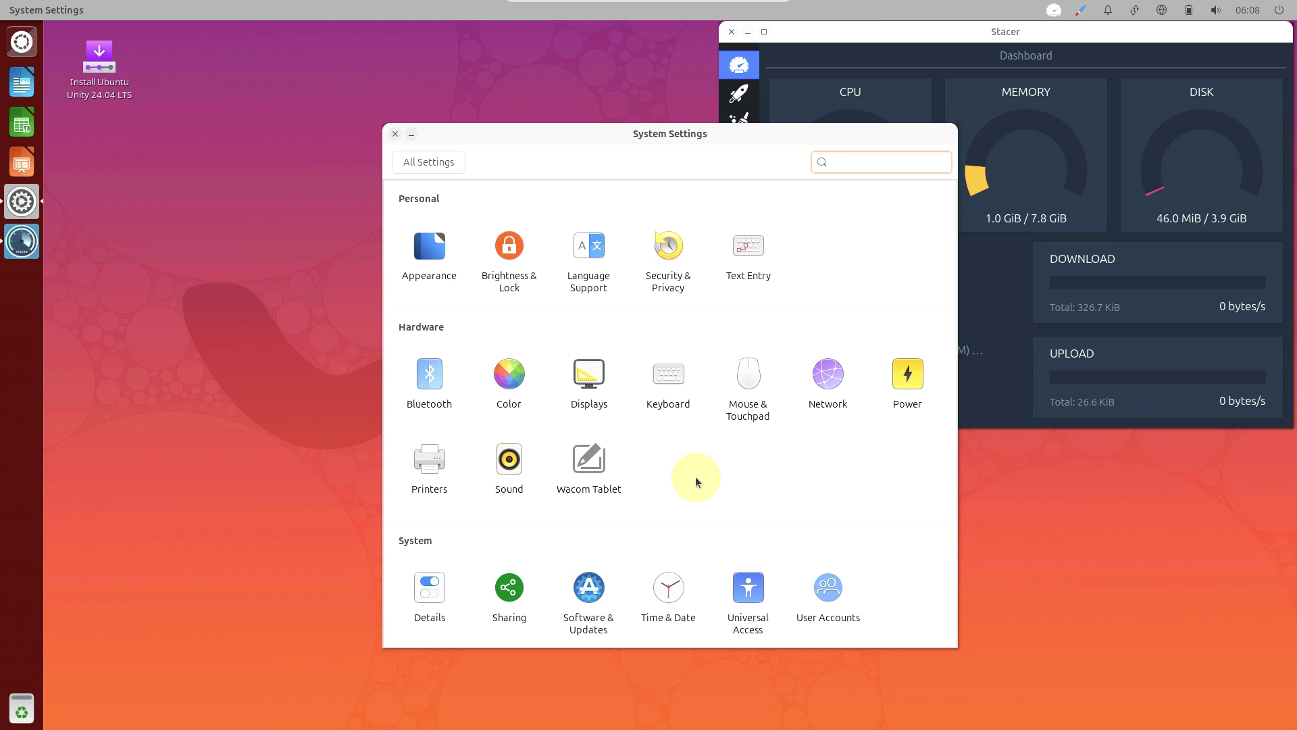
- Open the Sound settings, go back to the overview, and close System Settings
left_click(516, 476)
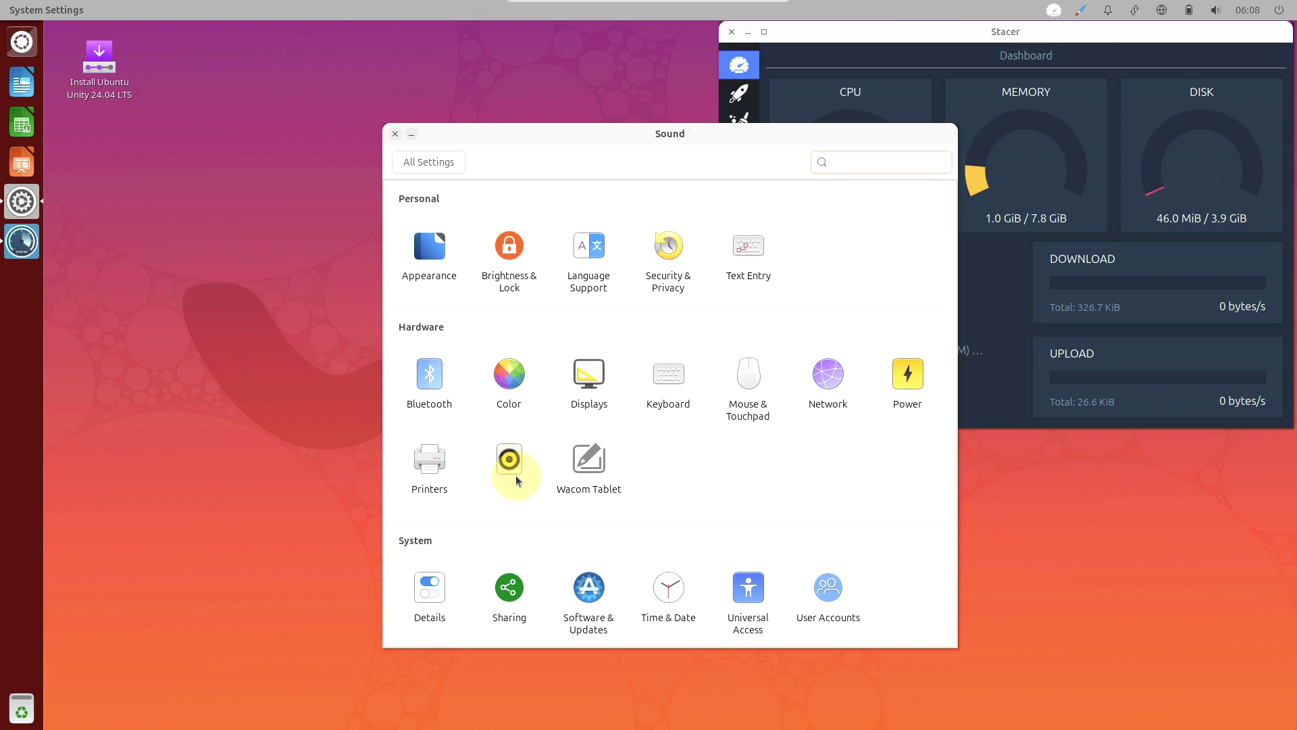
left_click(427, 173)
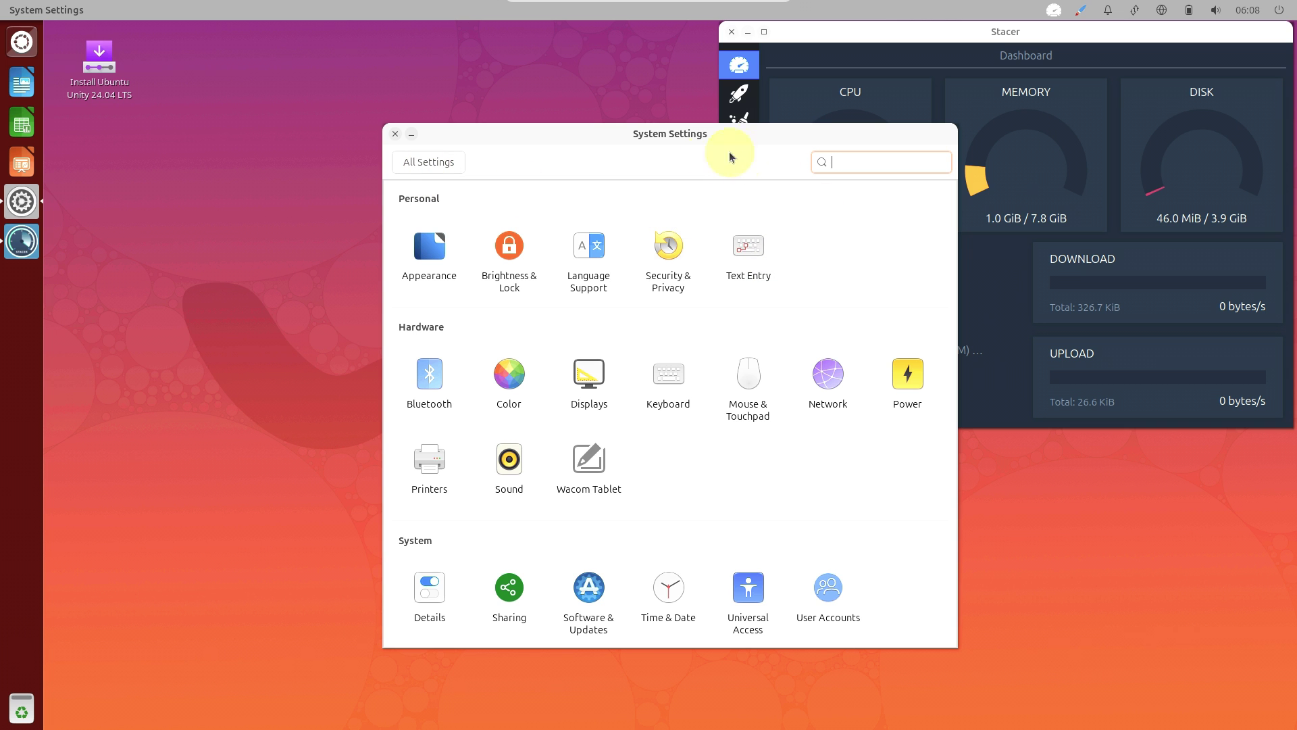
left_click(396, 135)
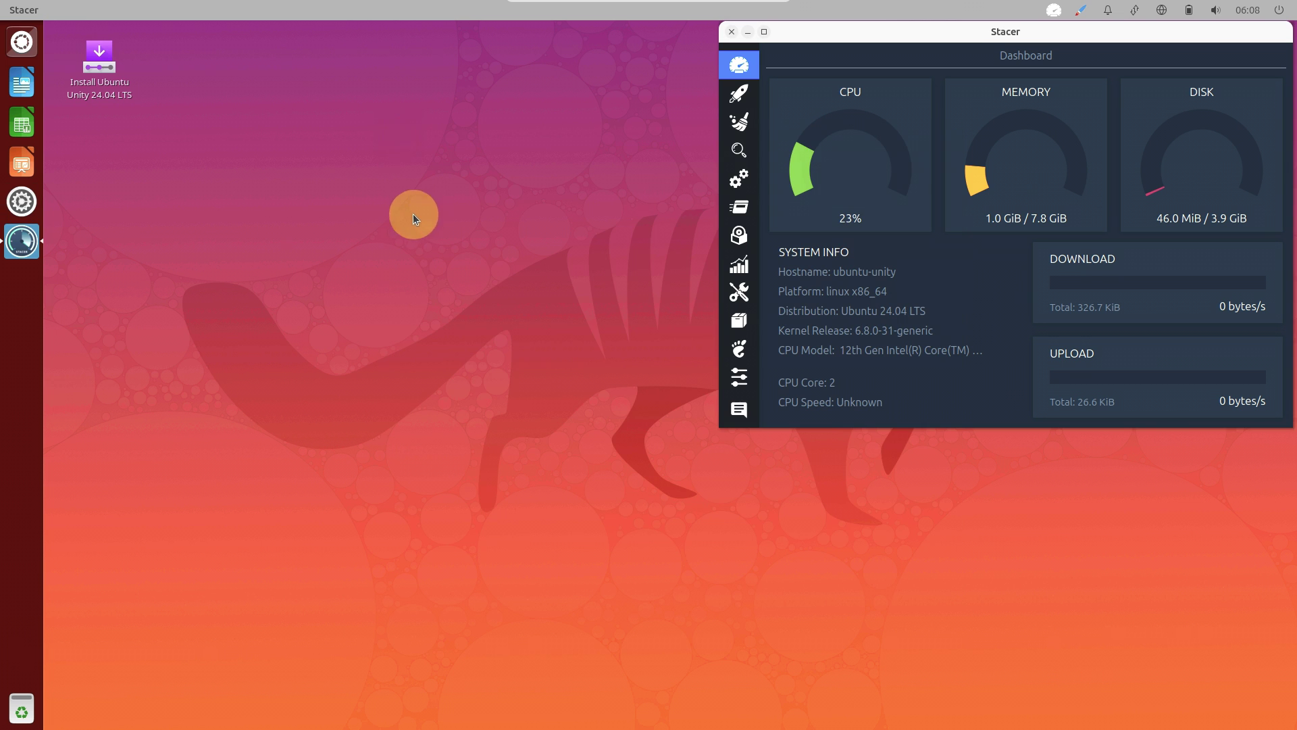
- Launch LibreOffice Writer, and start Firefox Web Browser from the recently used applications
left_click(22, 92)
left_click(21, 41)
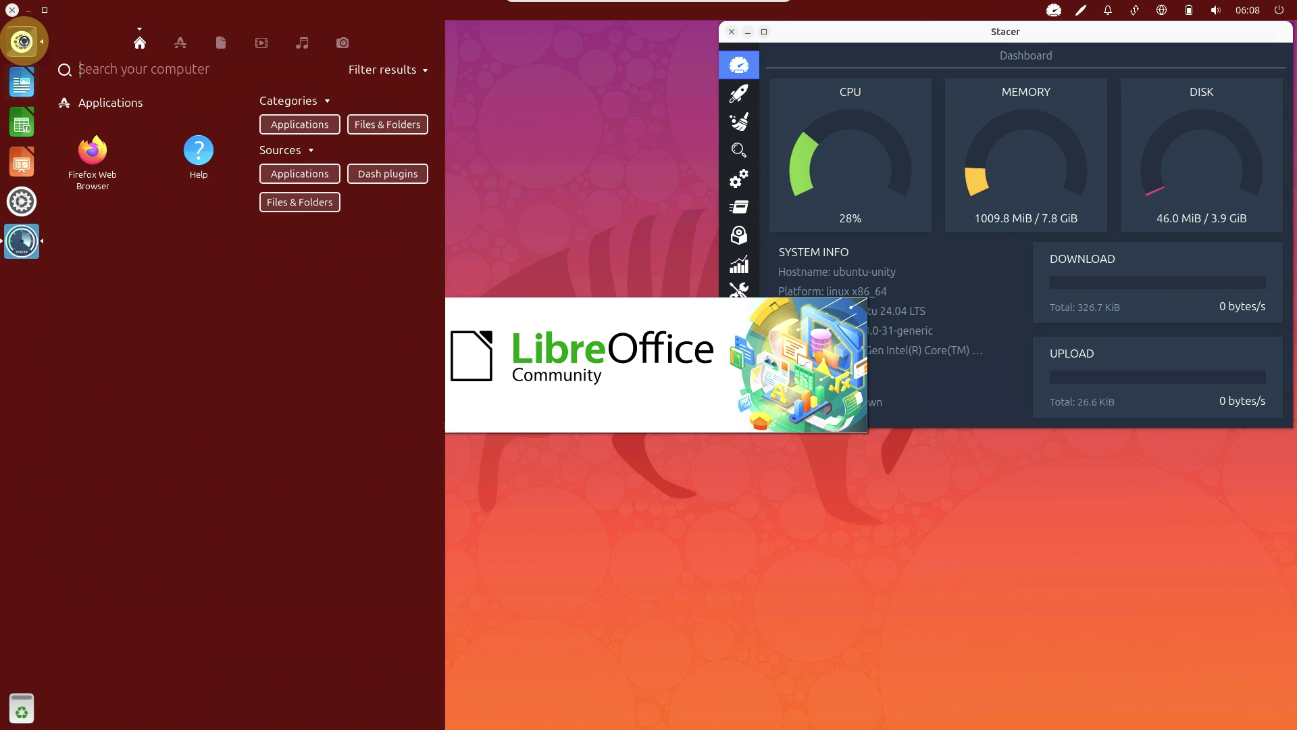
left_click(119, 103)
left_click(180, 44)
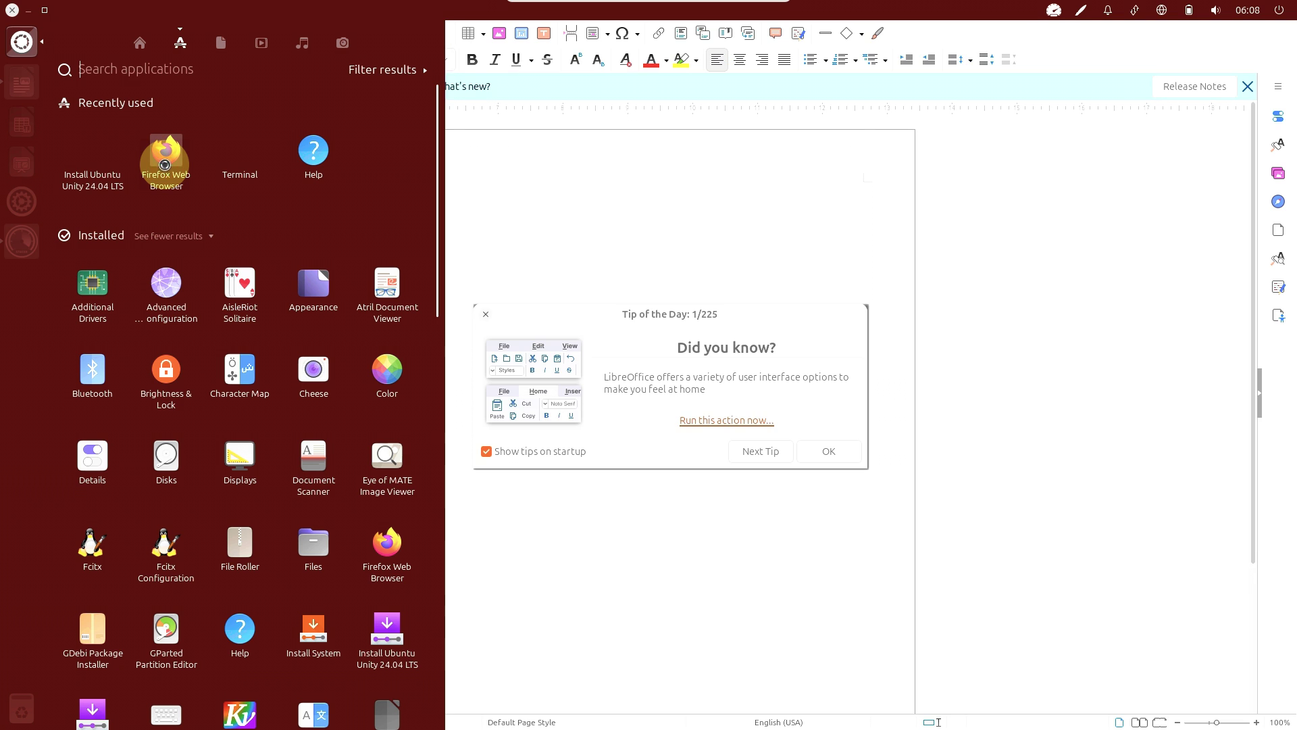
left_click(166, 165)
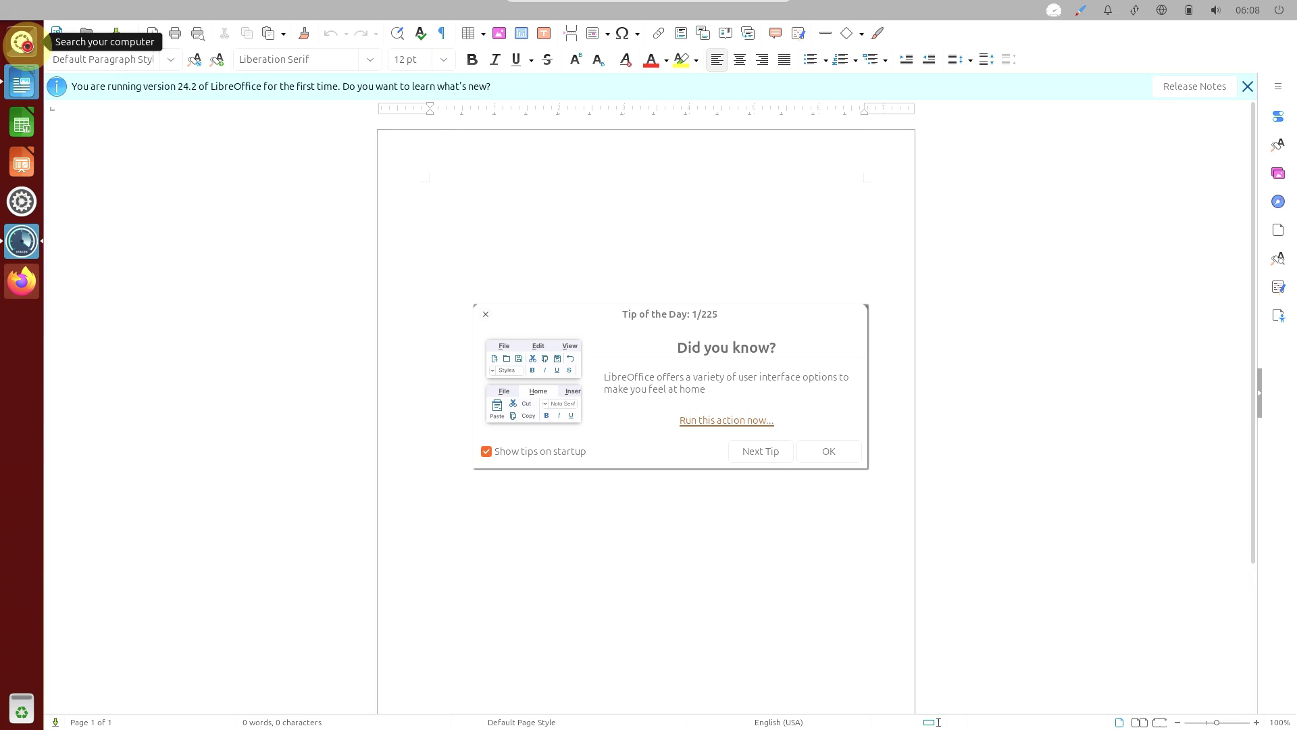
- Launch the Cheese webcam application from the installed applications
left_click(22, 42)
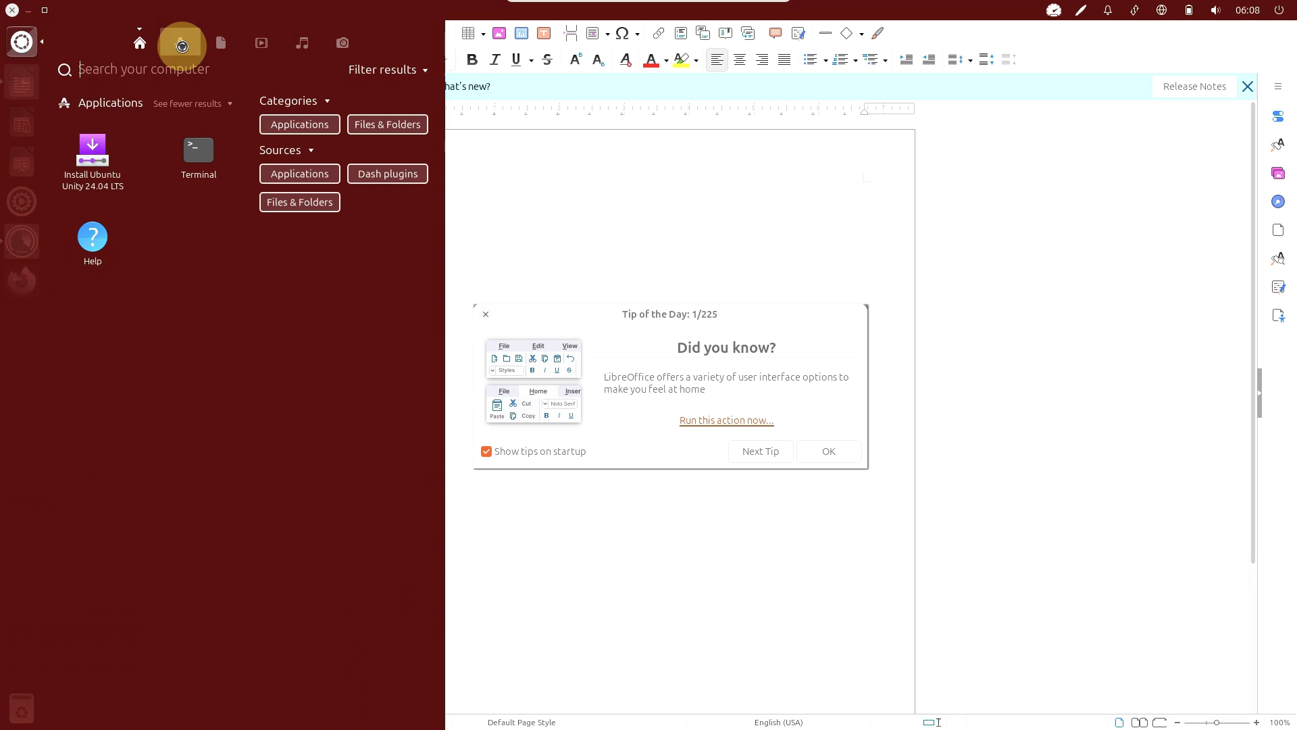
left_click(180, 44)
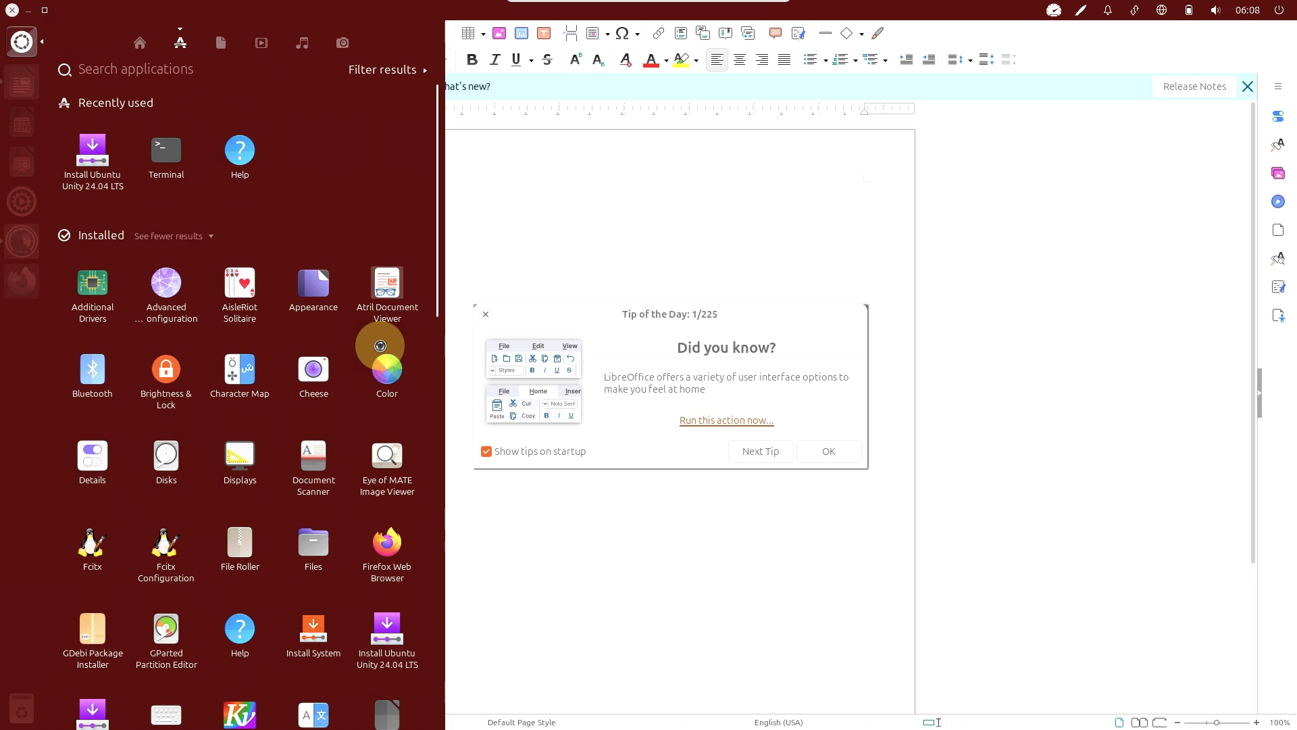
left_click(354, 372)
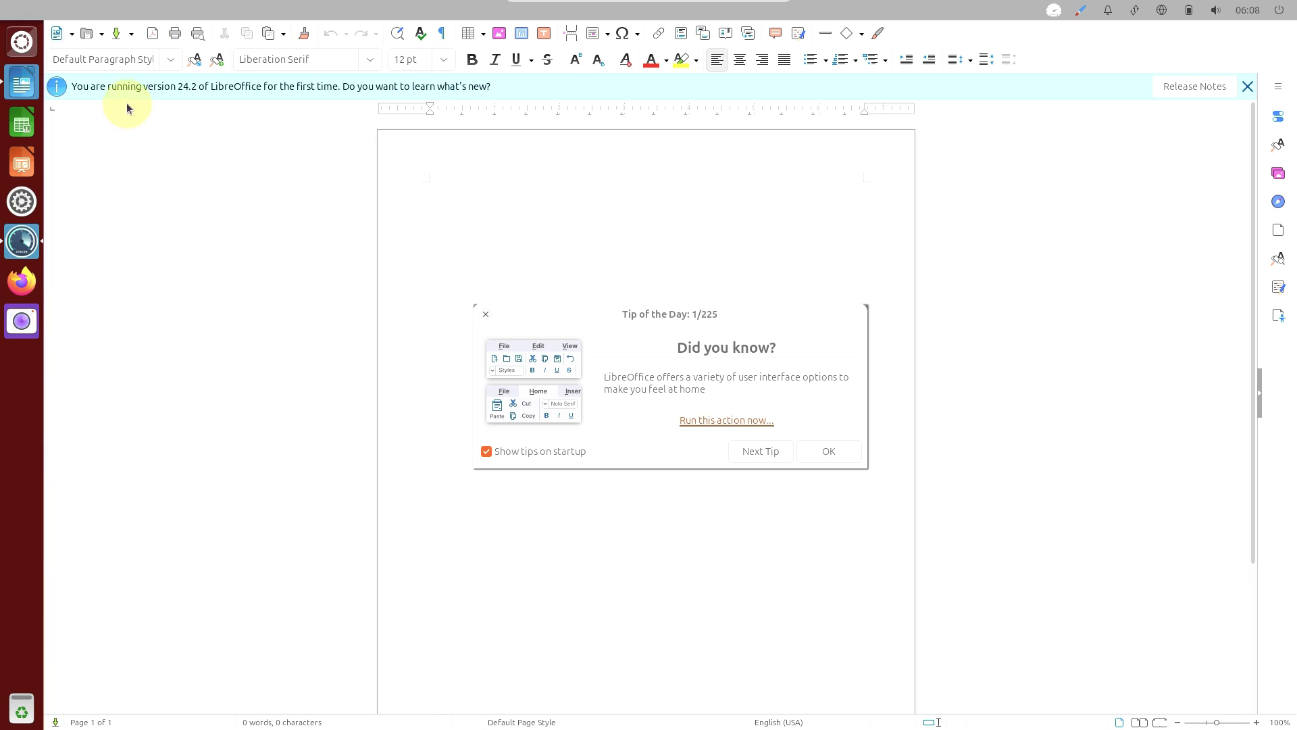
- Launch the Disks utility from the installed applications
left_click(22, 41)
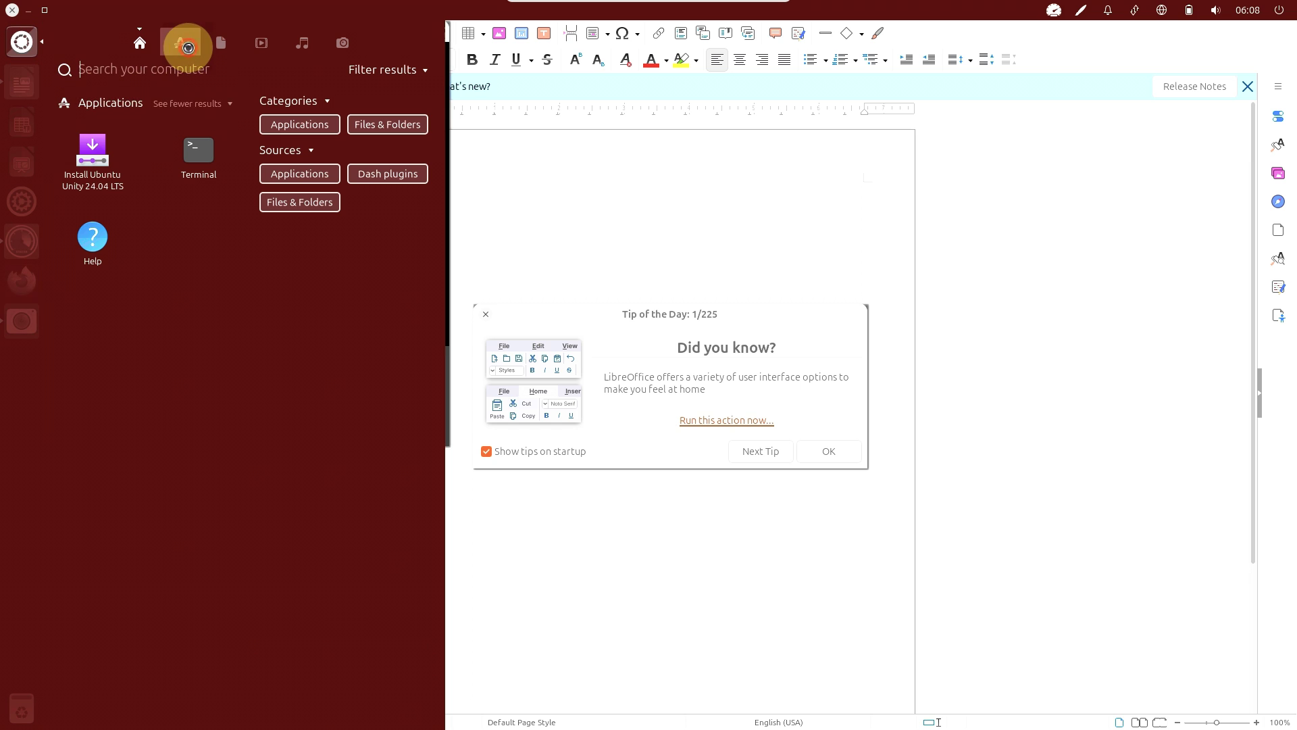
left_click(187, 46)
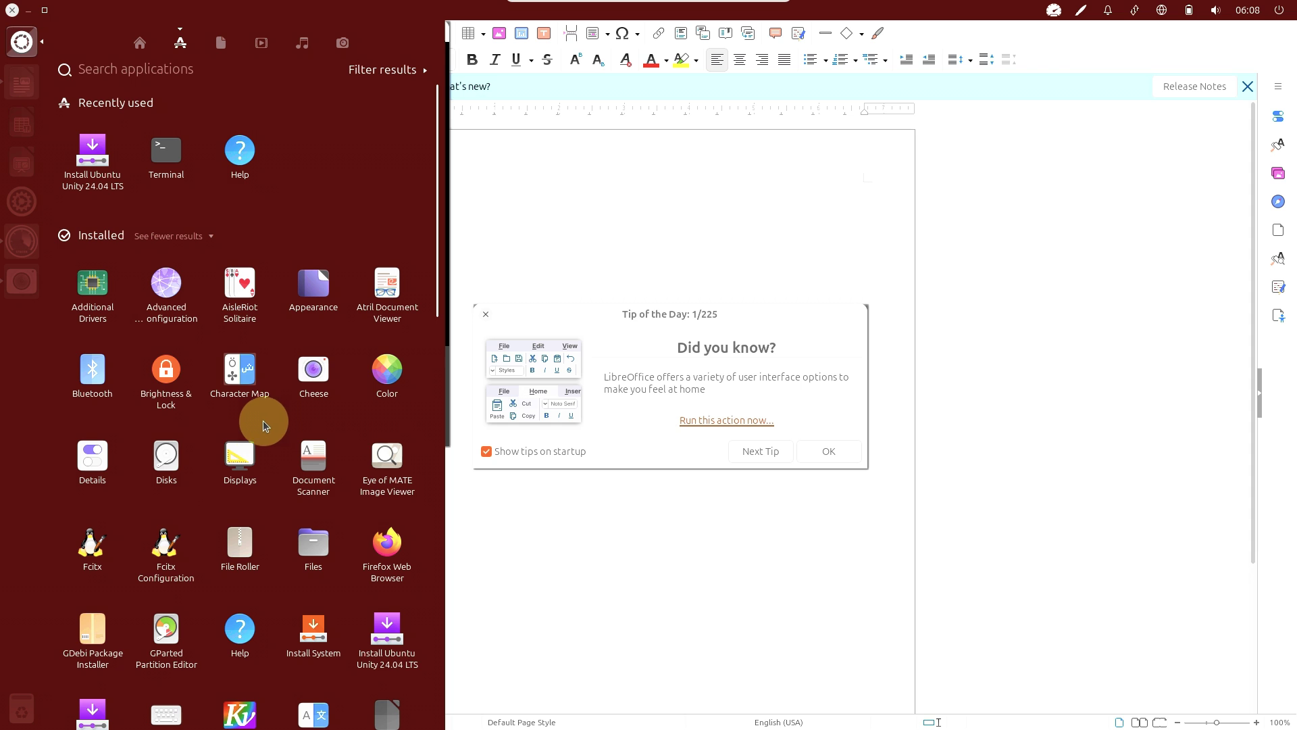
left_click(177, 466)
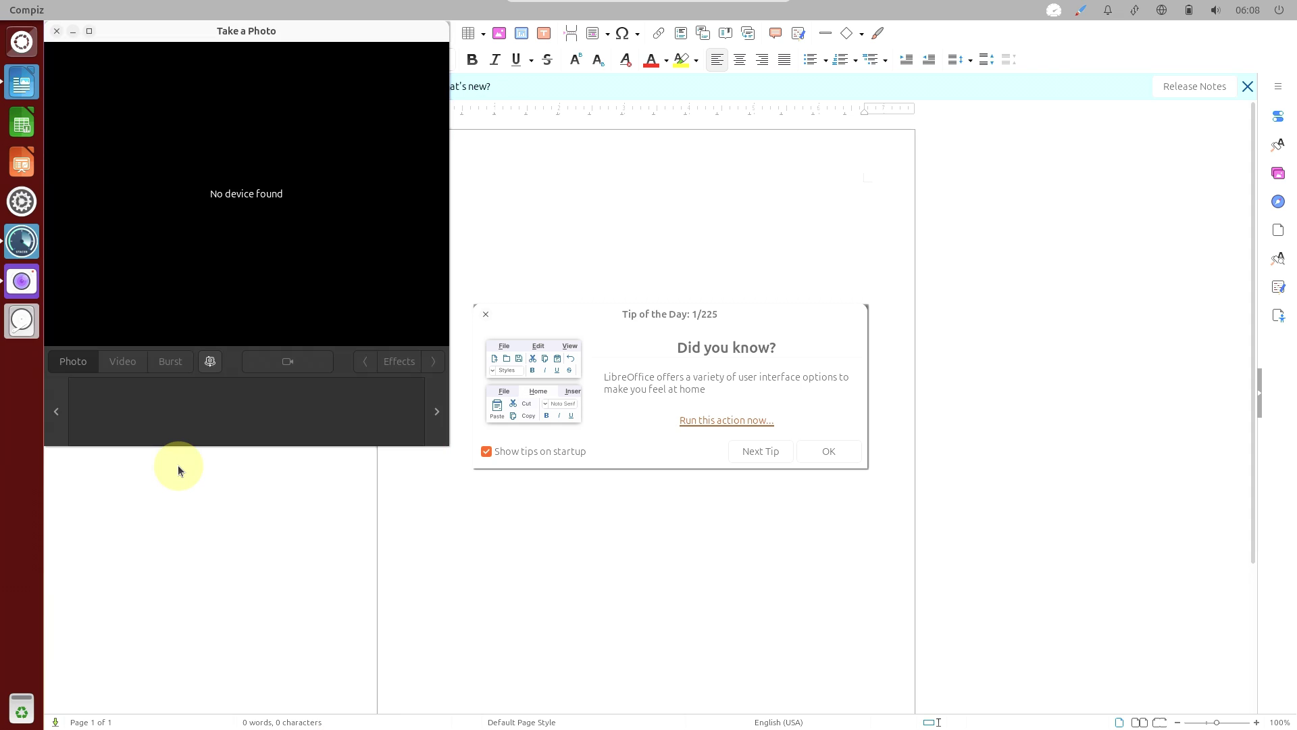
- Open the Files manager from the installed applications
left_click(22, 43)
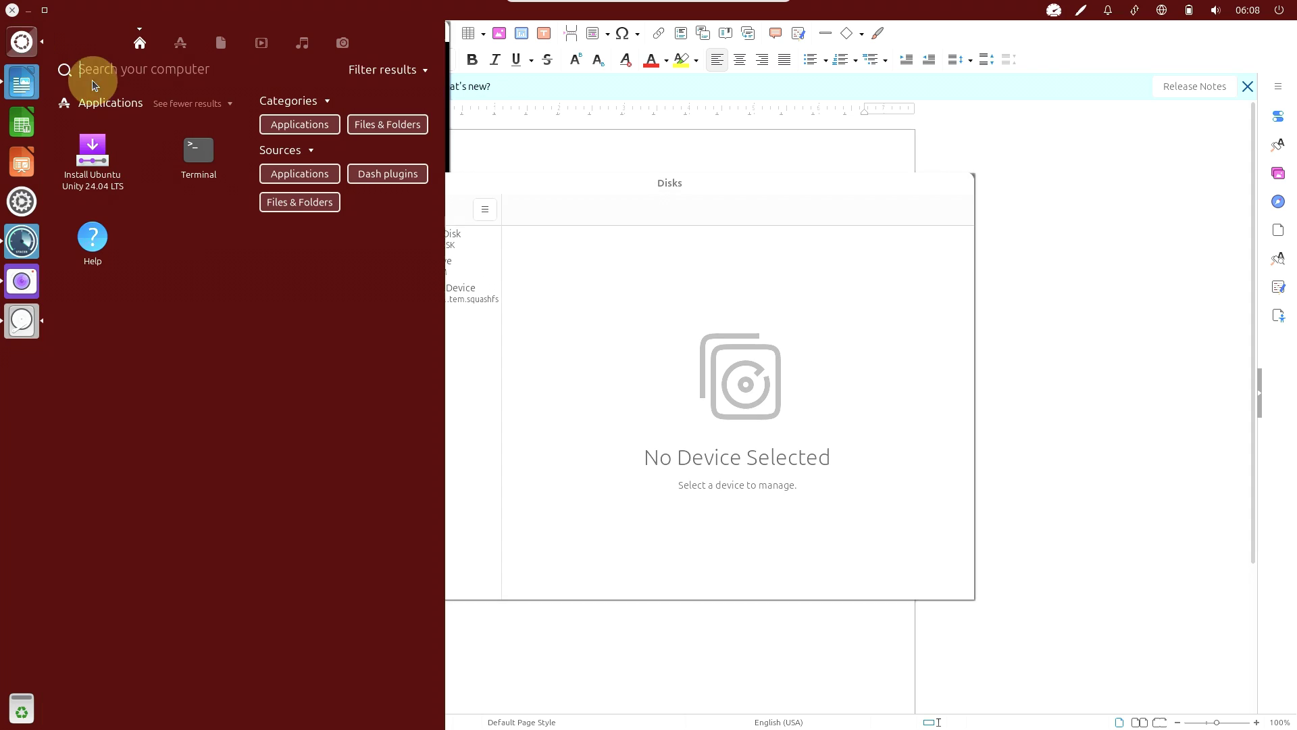
left_click(181, 43)
scroll(216, 294, "down", 1)
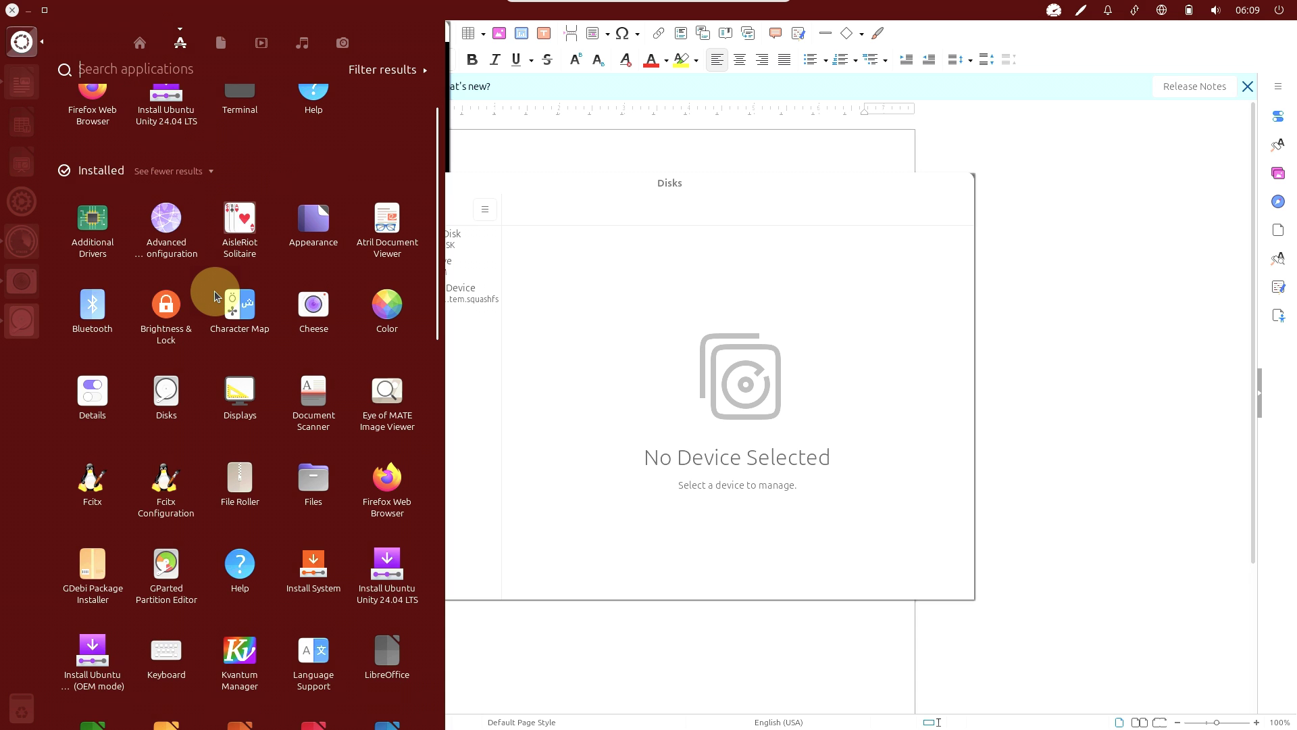
scroll(214, 296, "down", 1)
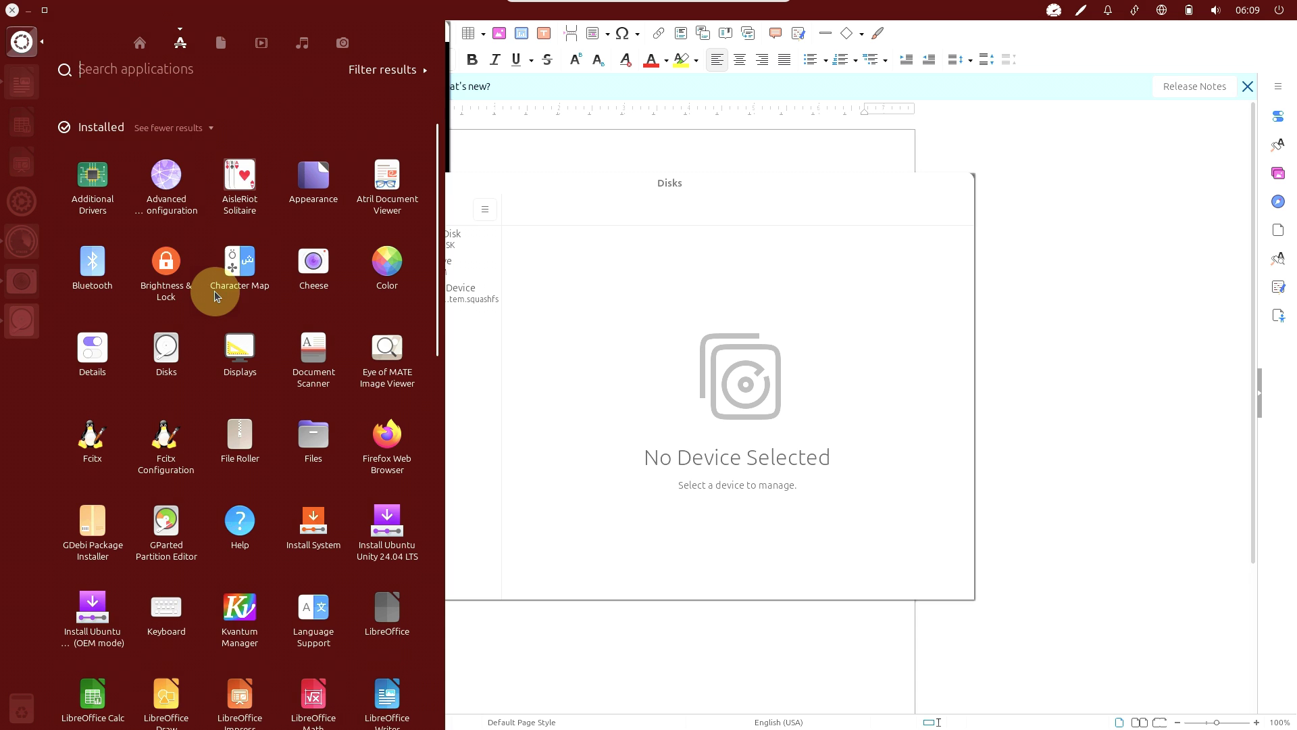
left_click(321, 439)
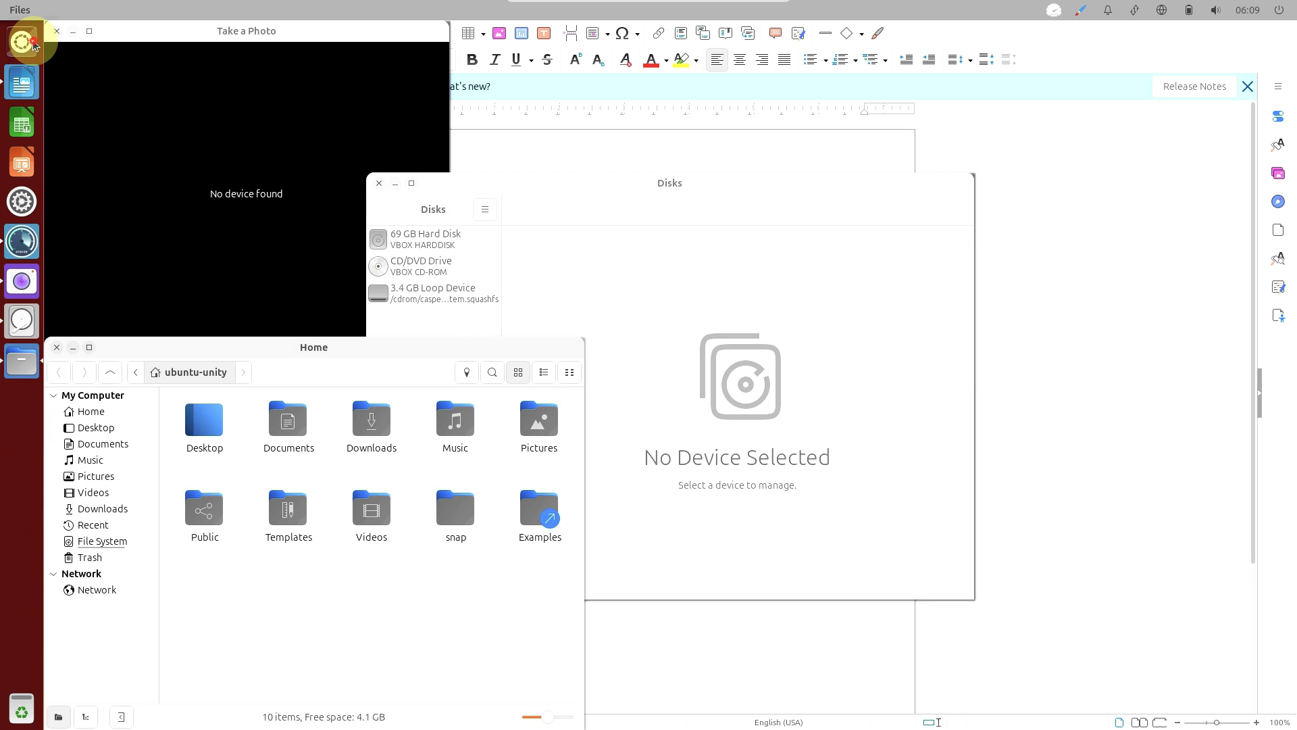
- Browse the list of installed applications and launch the Pluma text editor
left_click(23, 40)
left_click(182, 44)
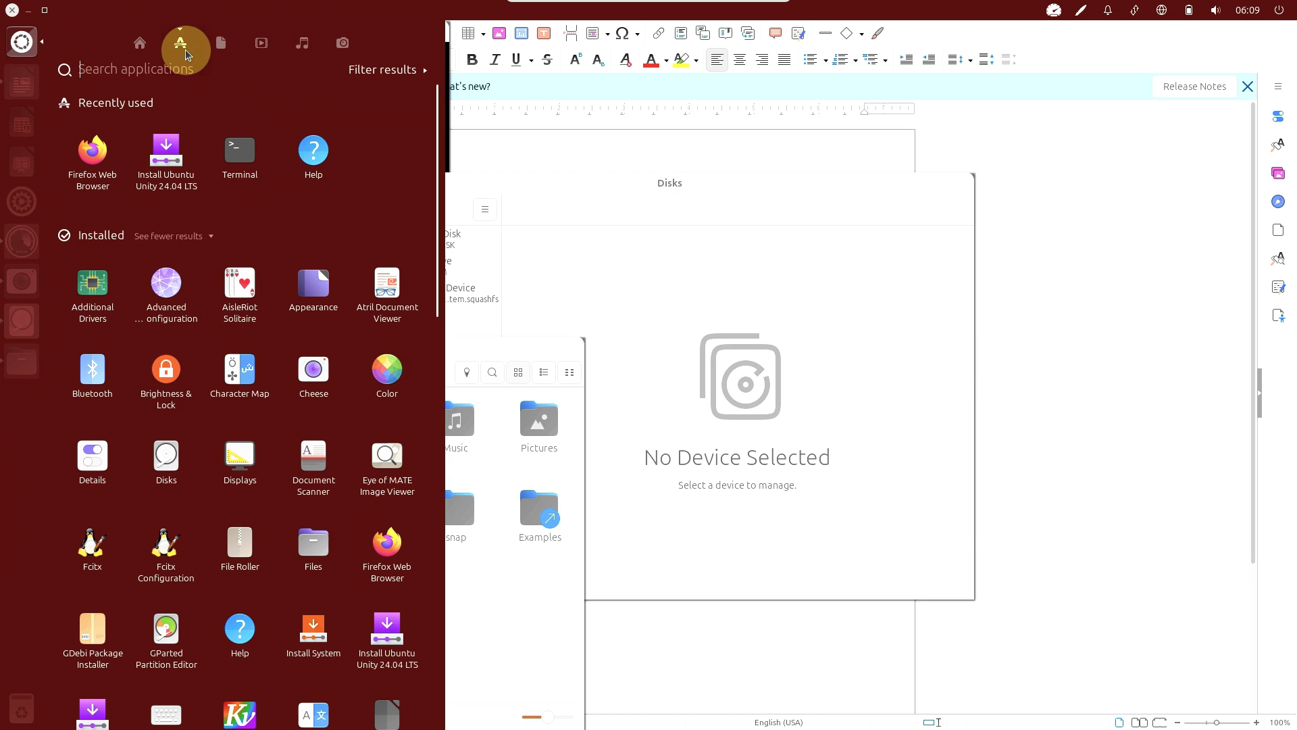
scroll(300, 372, "down", 3)
scroll(296, 379, "down", 2)
scroll(296, 378, "down", 1)
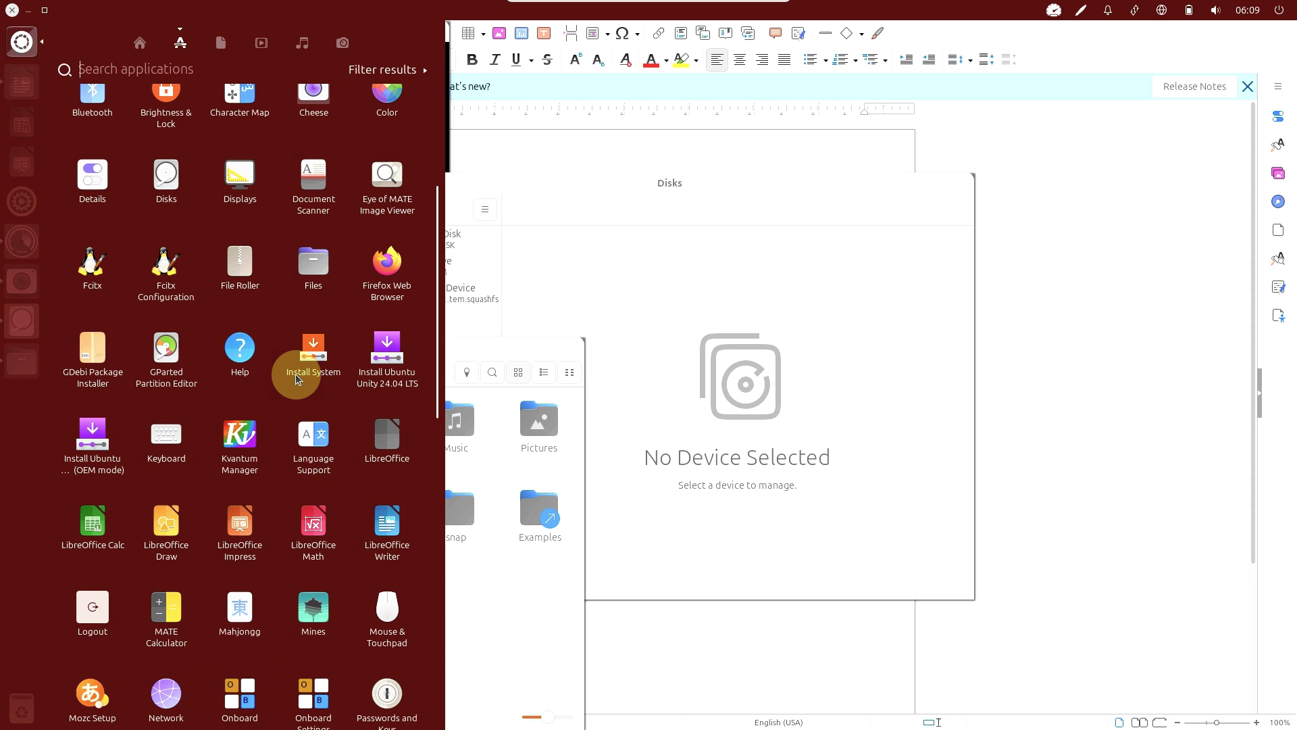
scroll(412, 385, "down", 2)
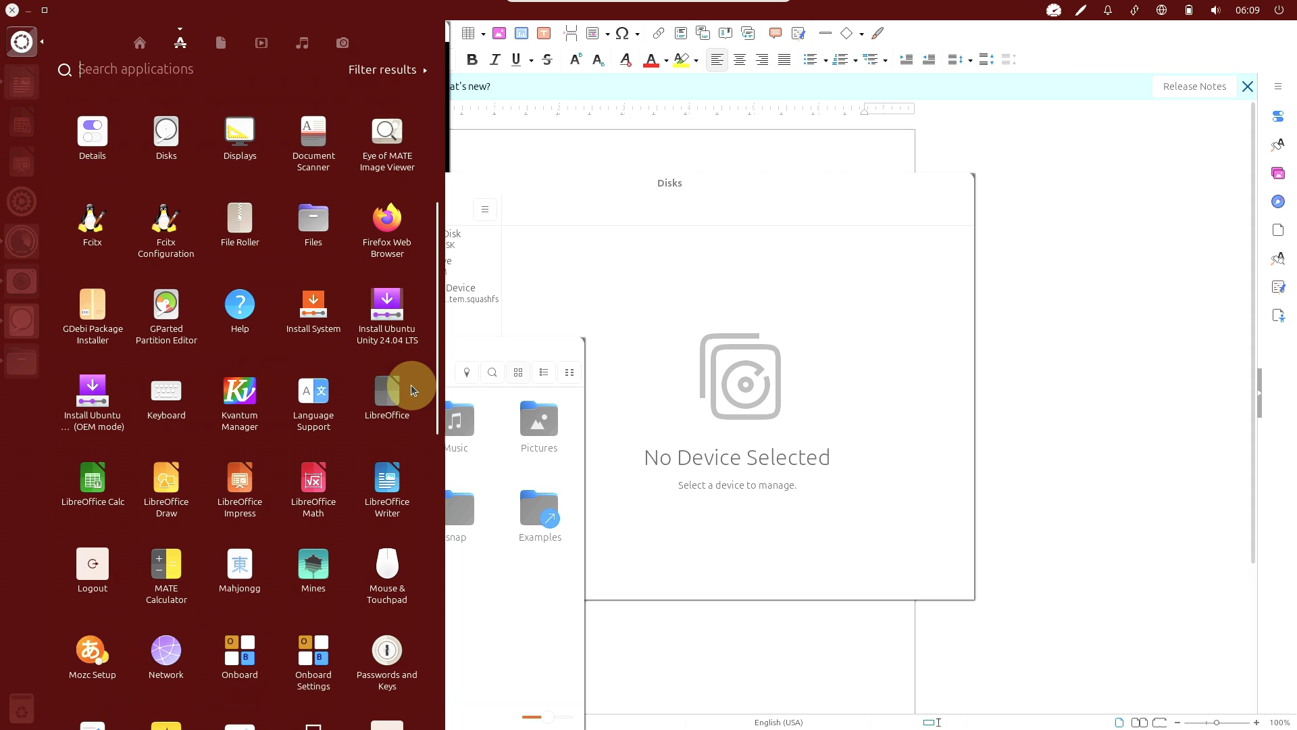
scroll(201, 331, "down", 1)
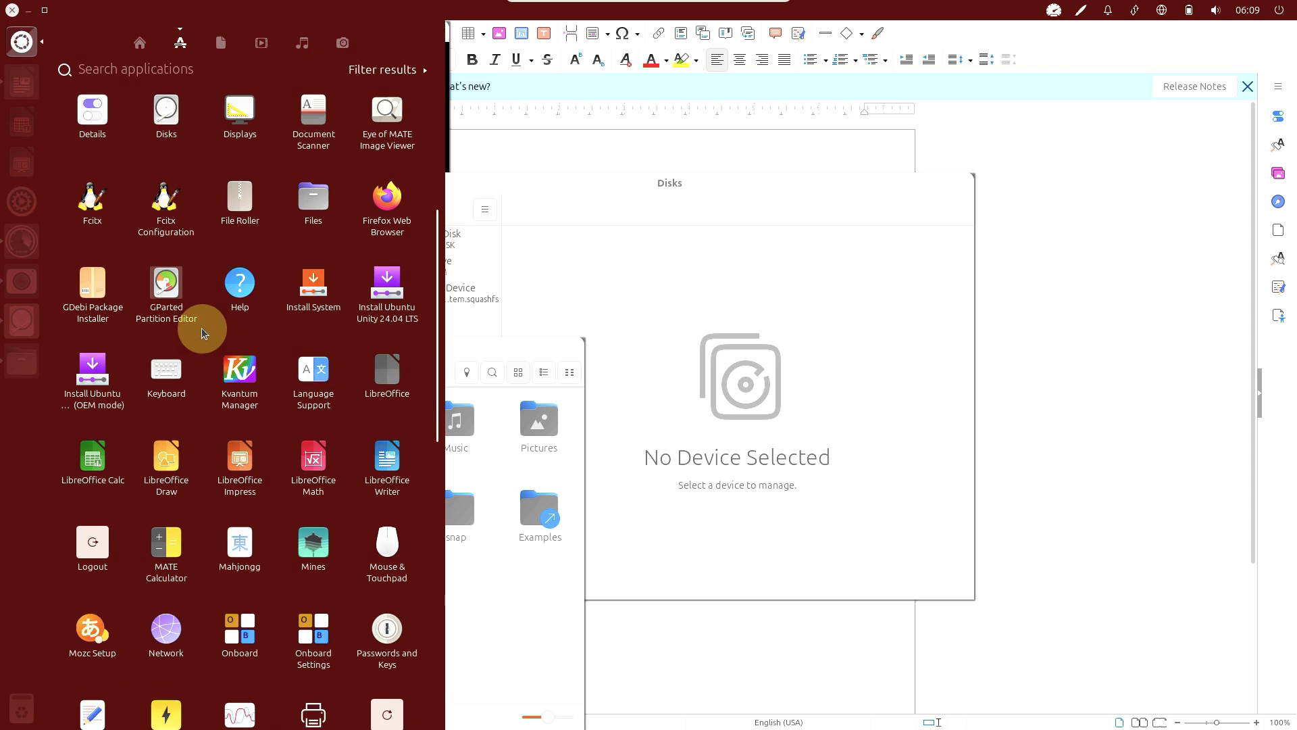
scroll(201, 331, "down", 2)
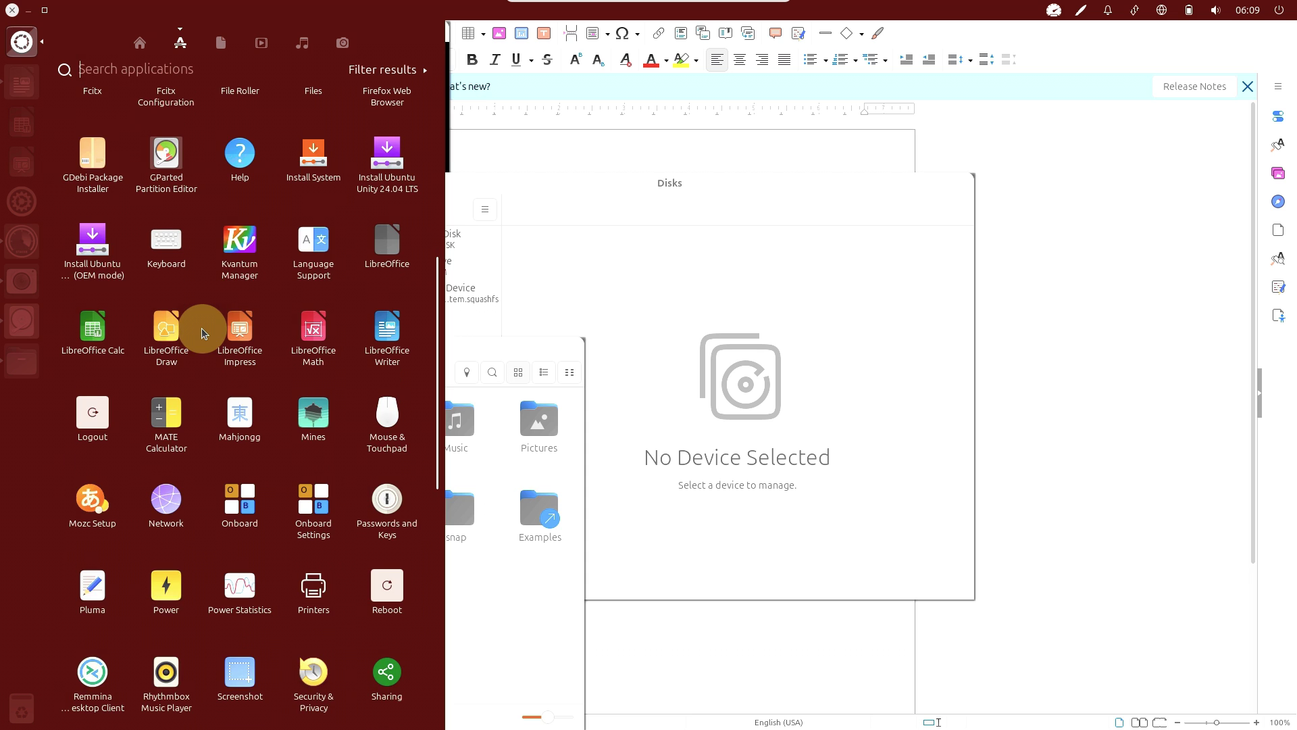
scroll(201, 331, "down", 2)
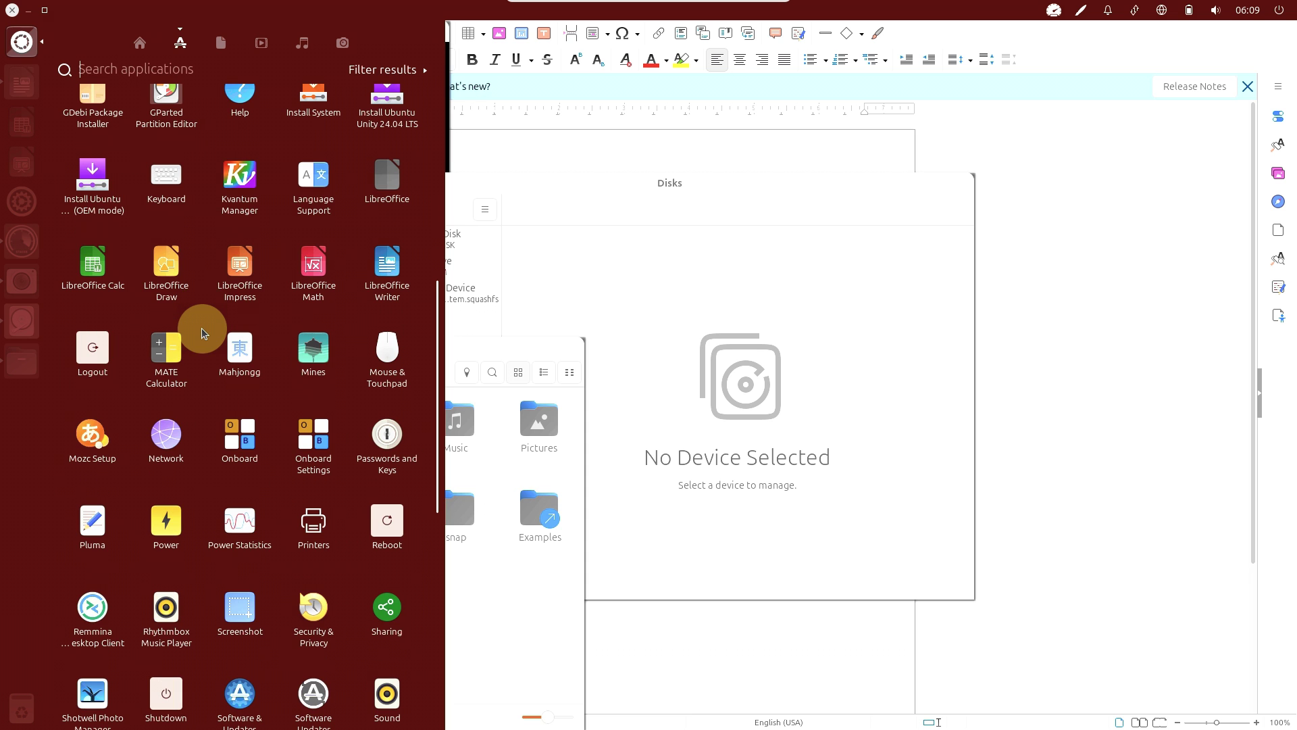
scroll(201, 331, "down", 1)
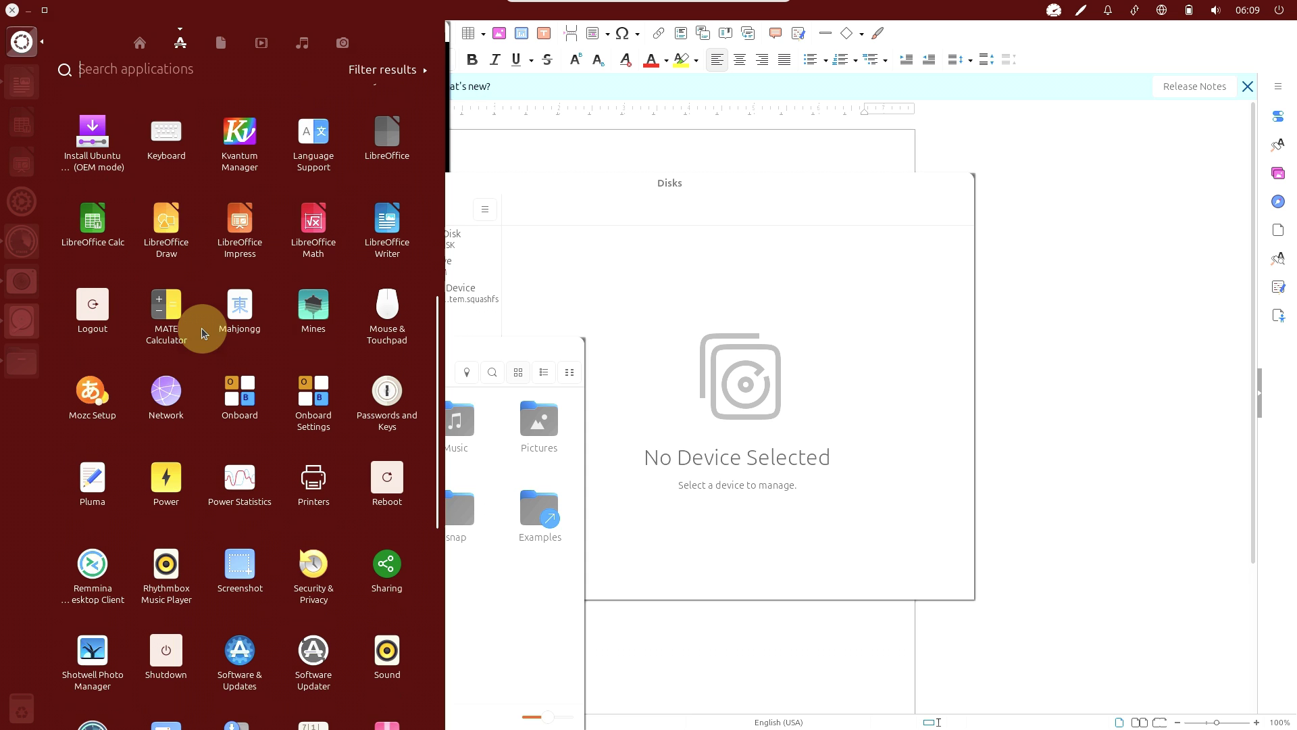
left_click(85, 488)
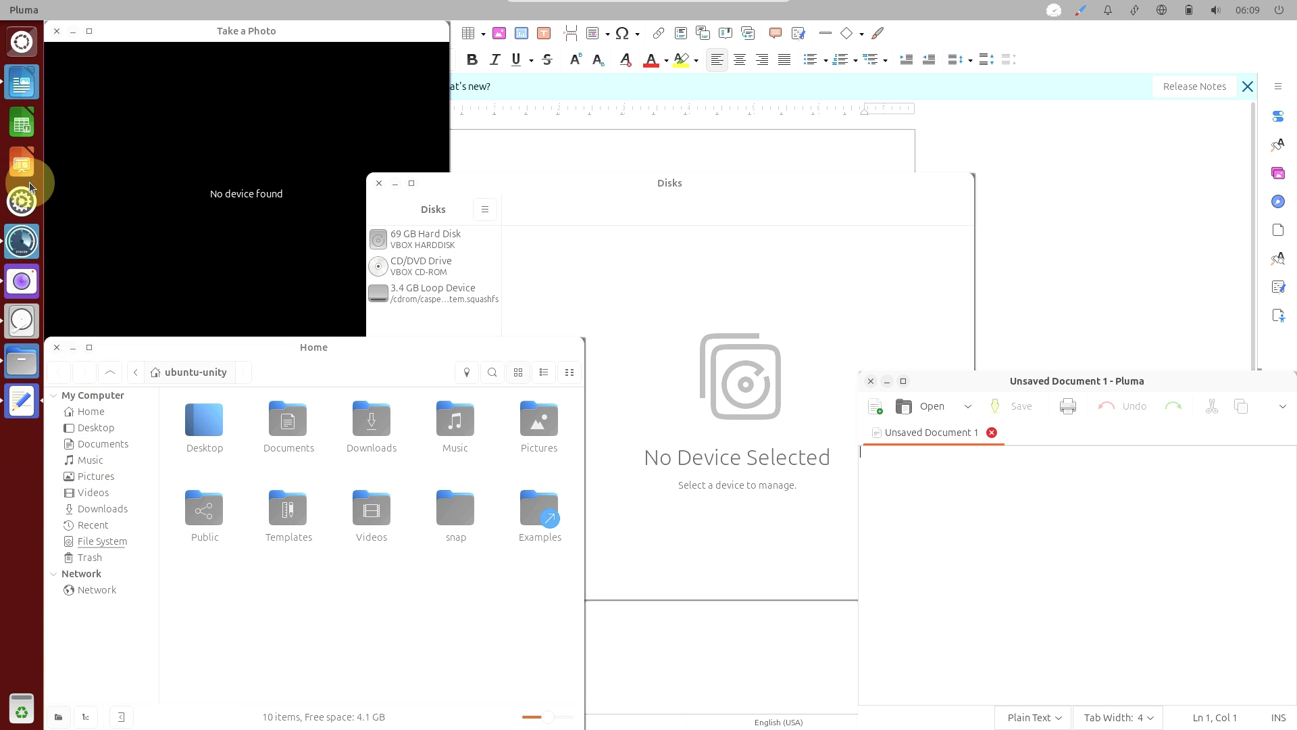
- Launch Synaptic Package Manager from the installed applications
left_click(30, 42)
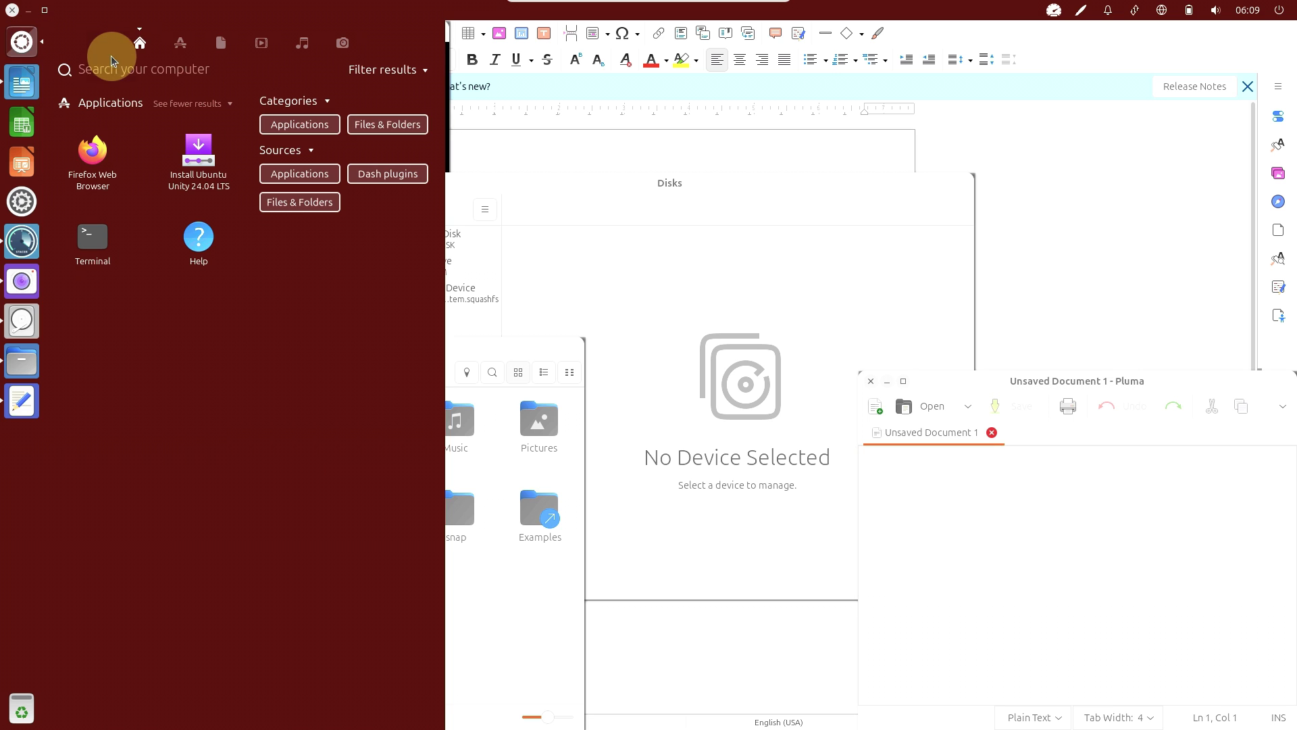
left_click(194, 44)
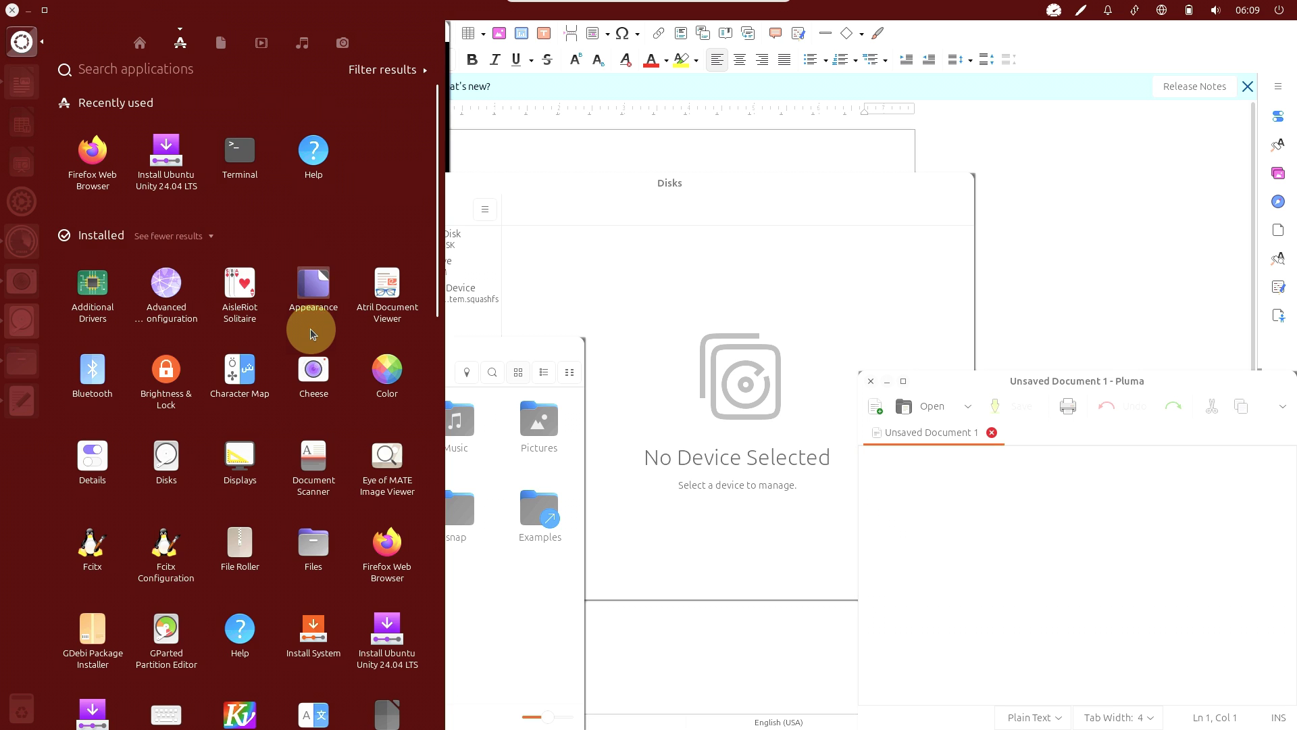
scroll(313, 328, "down", 5)
scroll(312, 332, "down", 5)
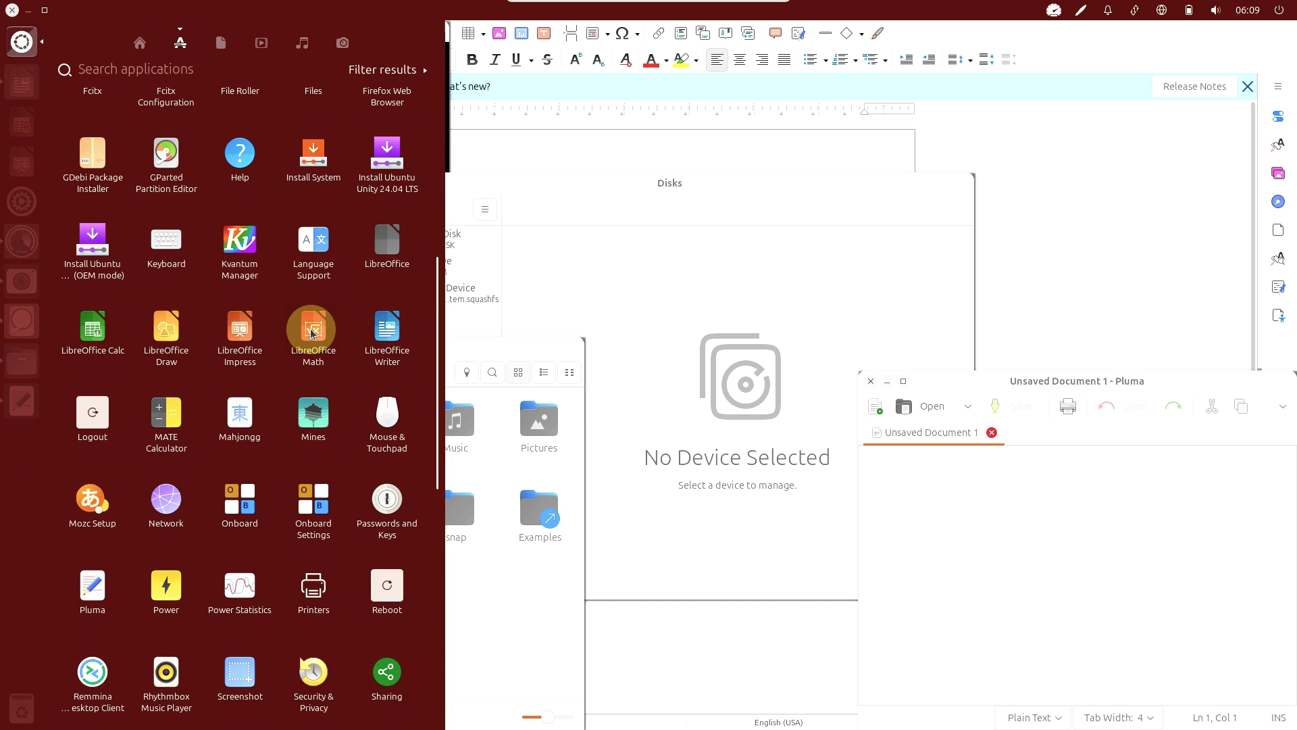
scroll(317, 334, "down", 3)
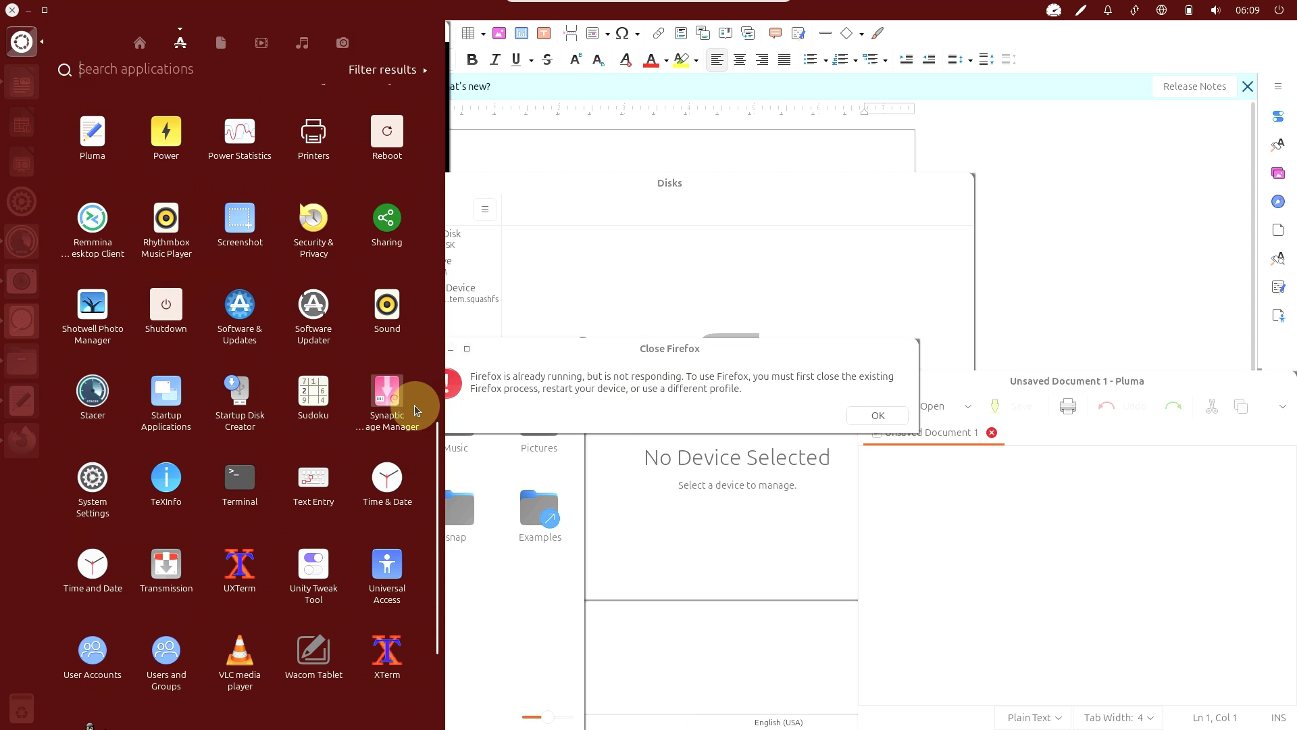
left_click(386, 396)
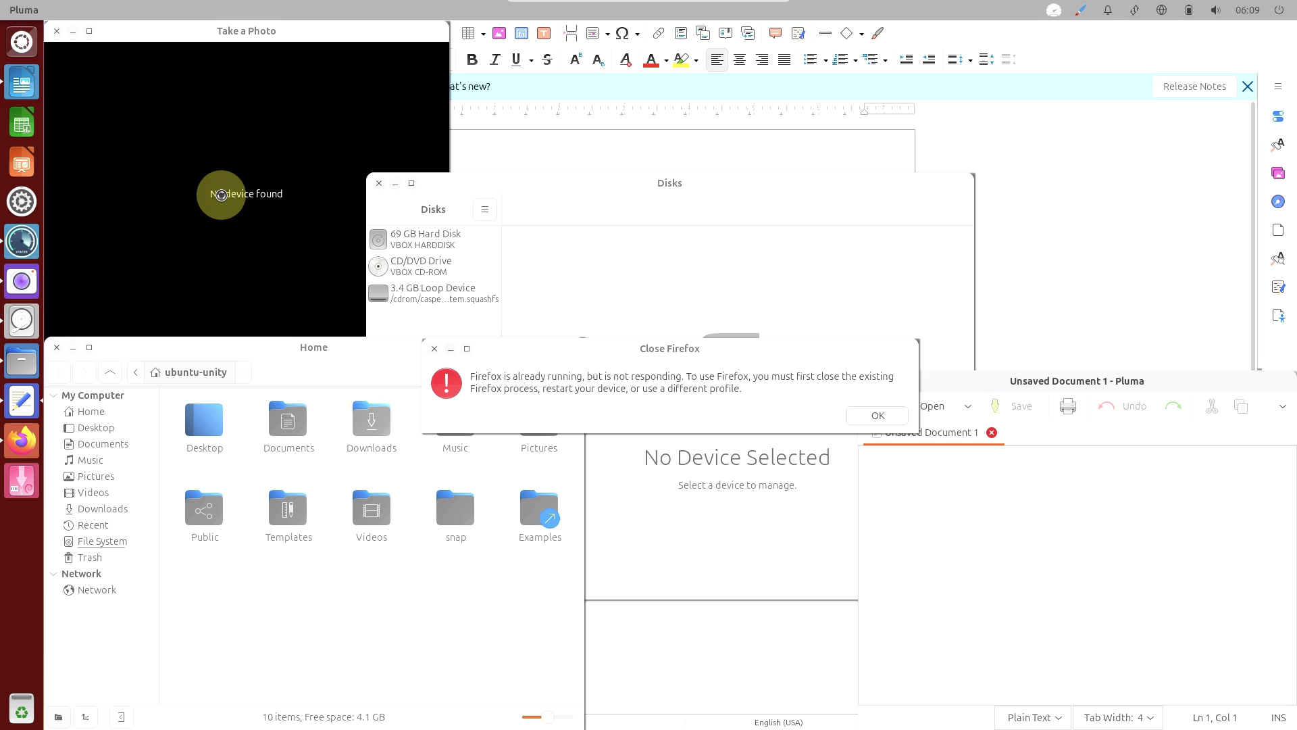
- Launch VLC media player from the installed applications
left_click(21, 41)
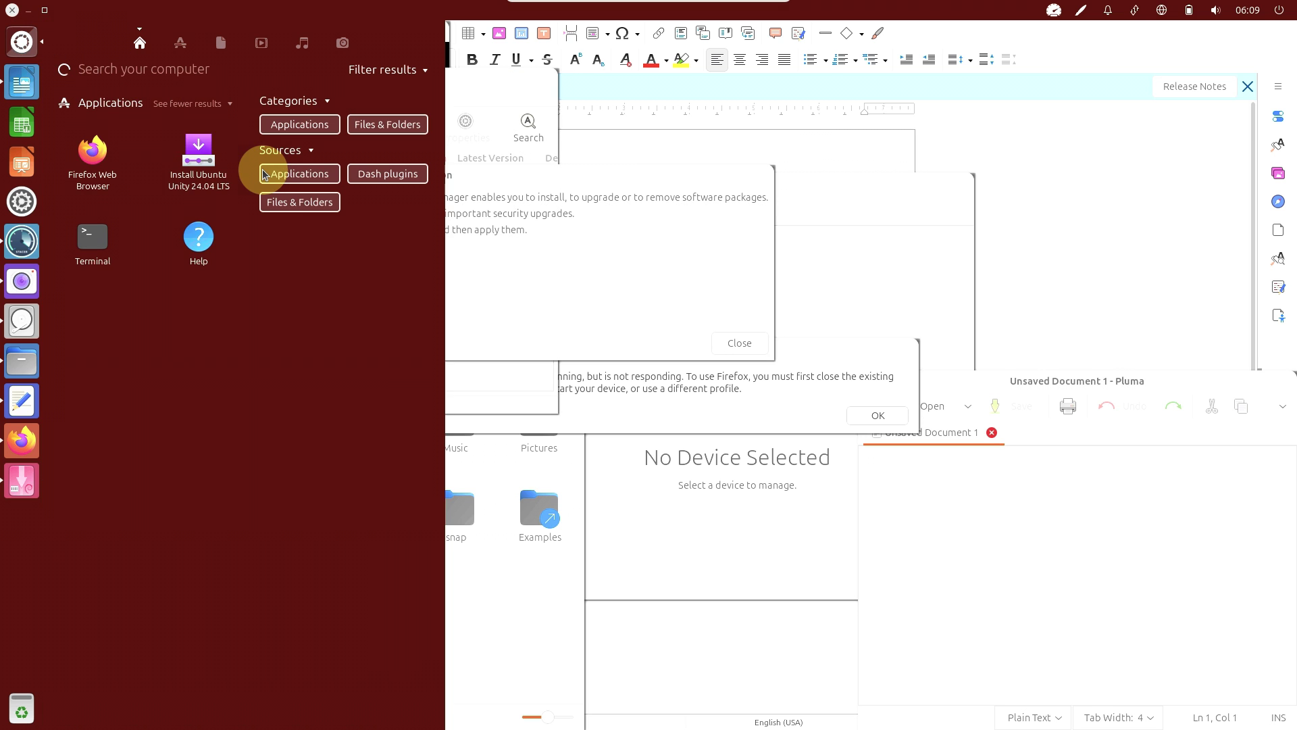
left_click(181, 54)
scroll(348, 328, "down", 3)
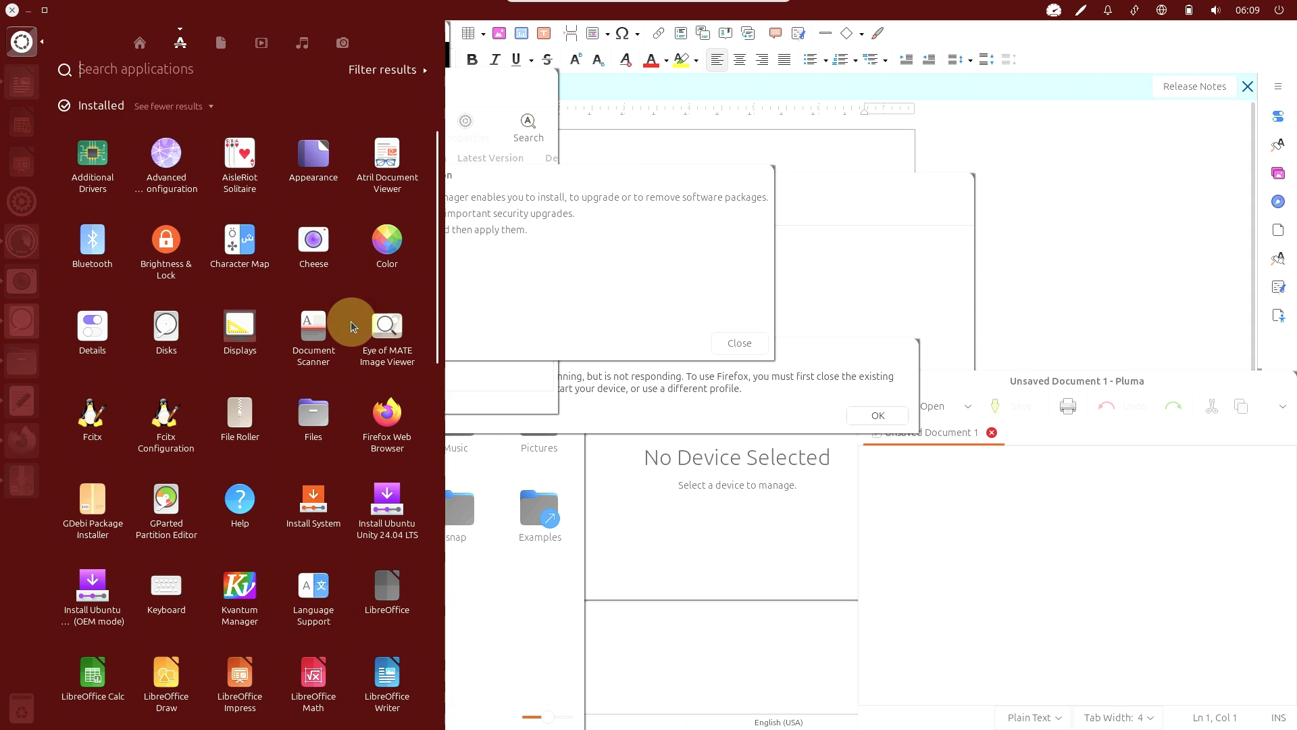
left_click_drag(428, 341, 429, 712)
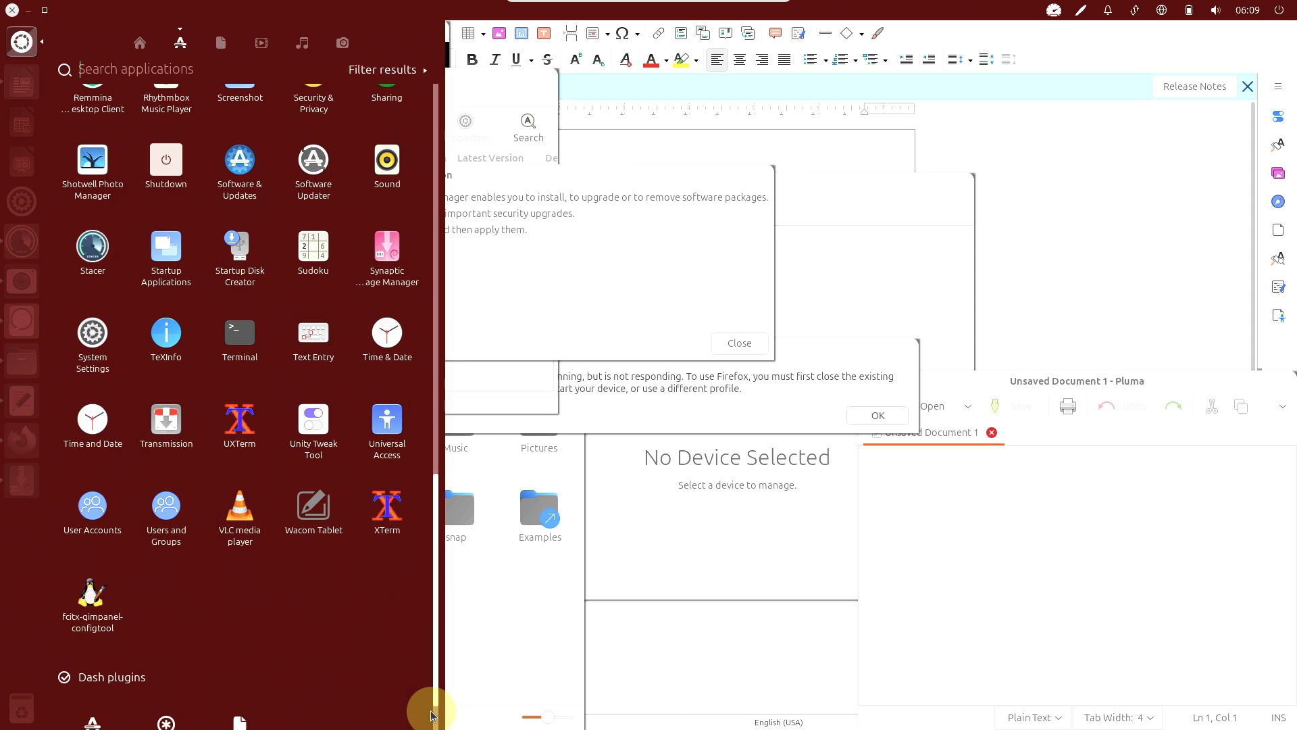
left_click(249, 505)
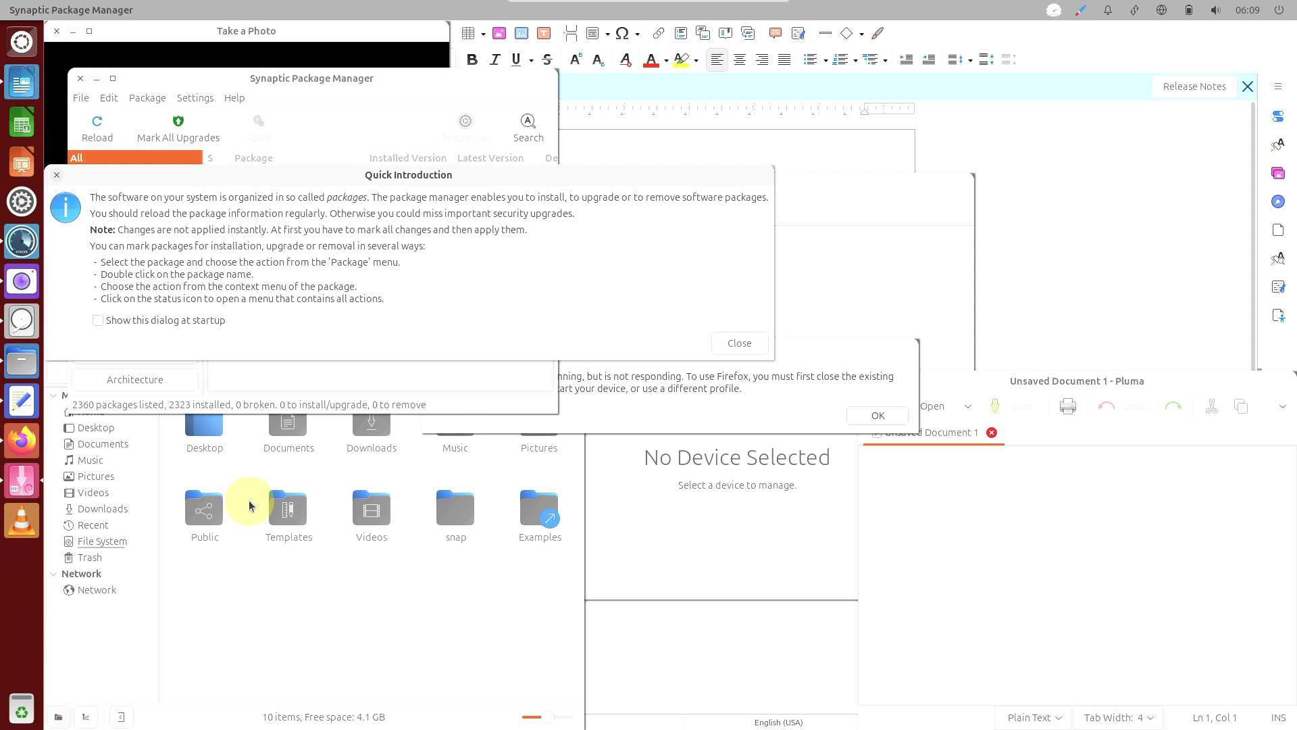
- Open the Sound settings from the installed applications
left_click(27, 42)
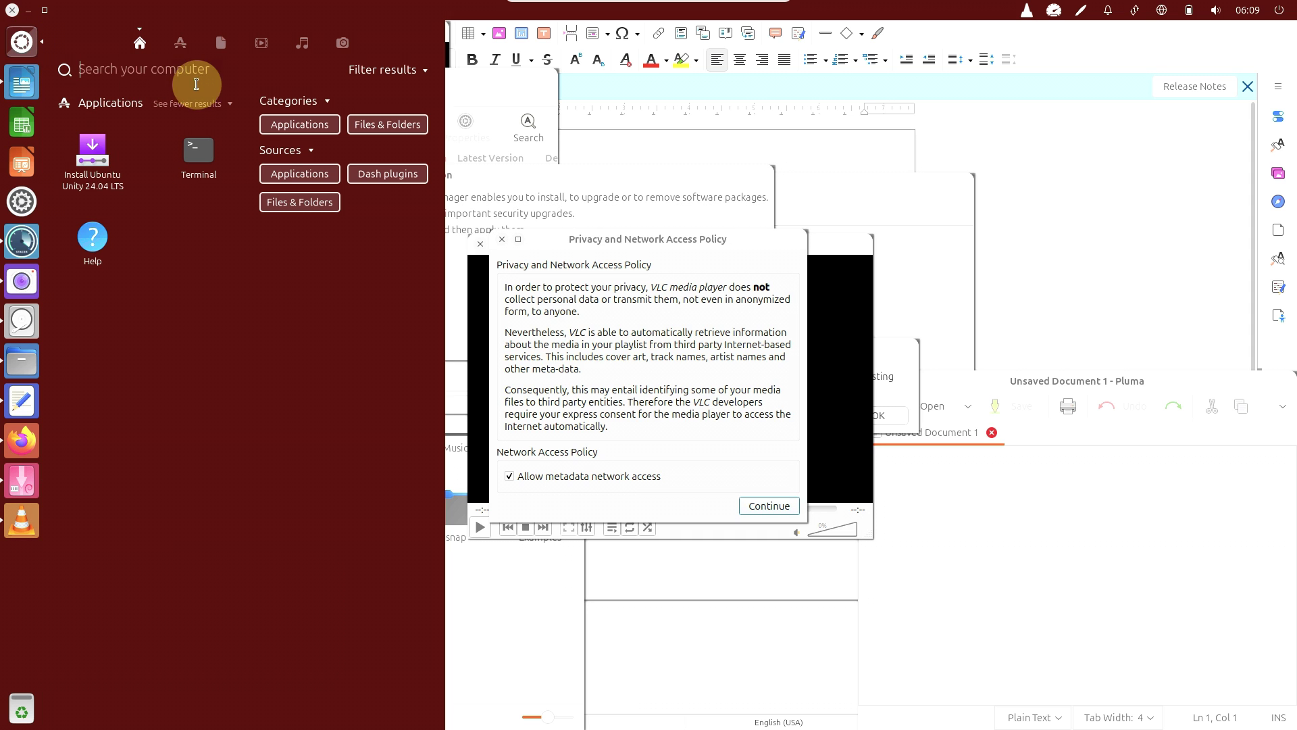
left_click(179, 44)
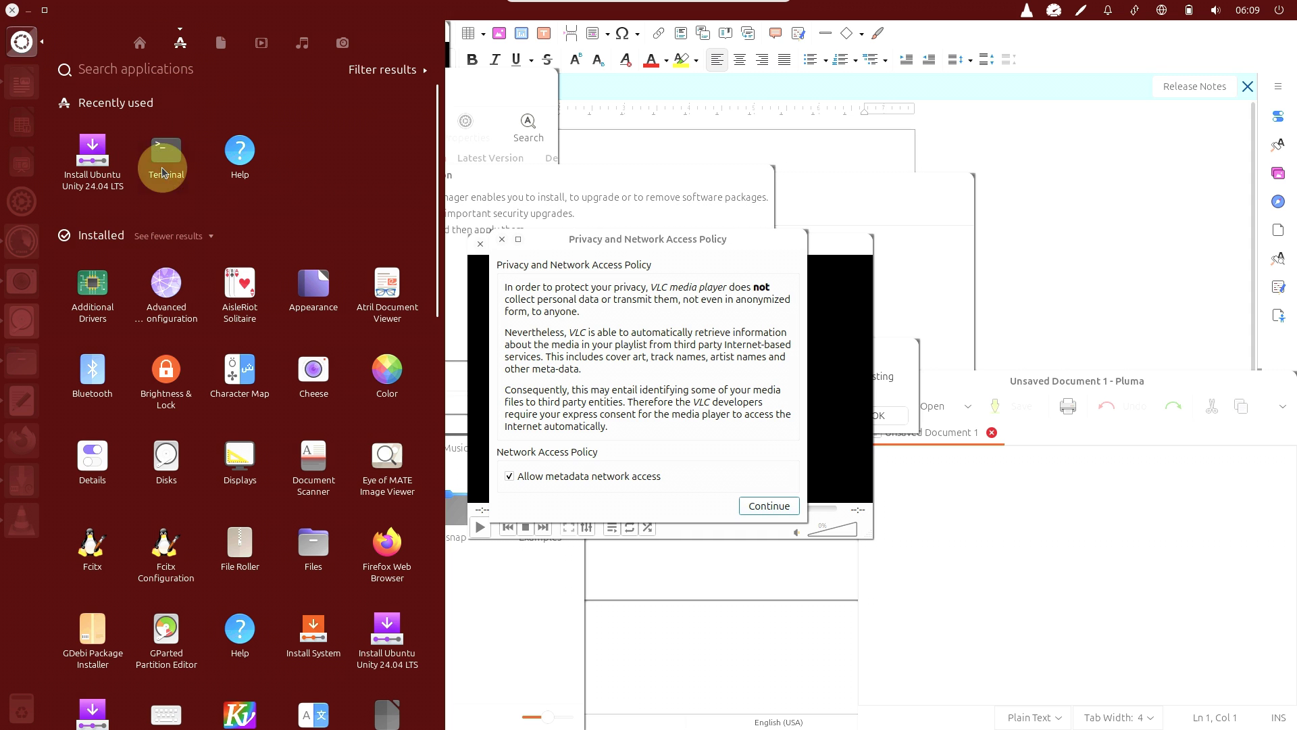
scroll(173, 225, "down", 1)
scroll(173, 232, "down", 1)
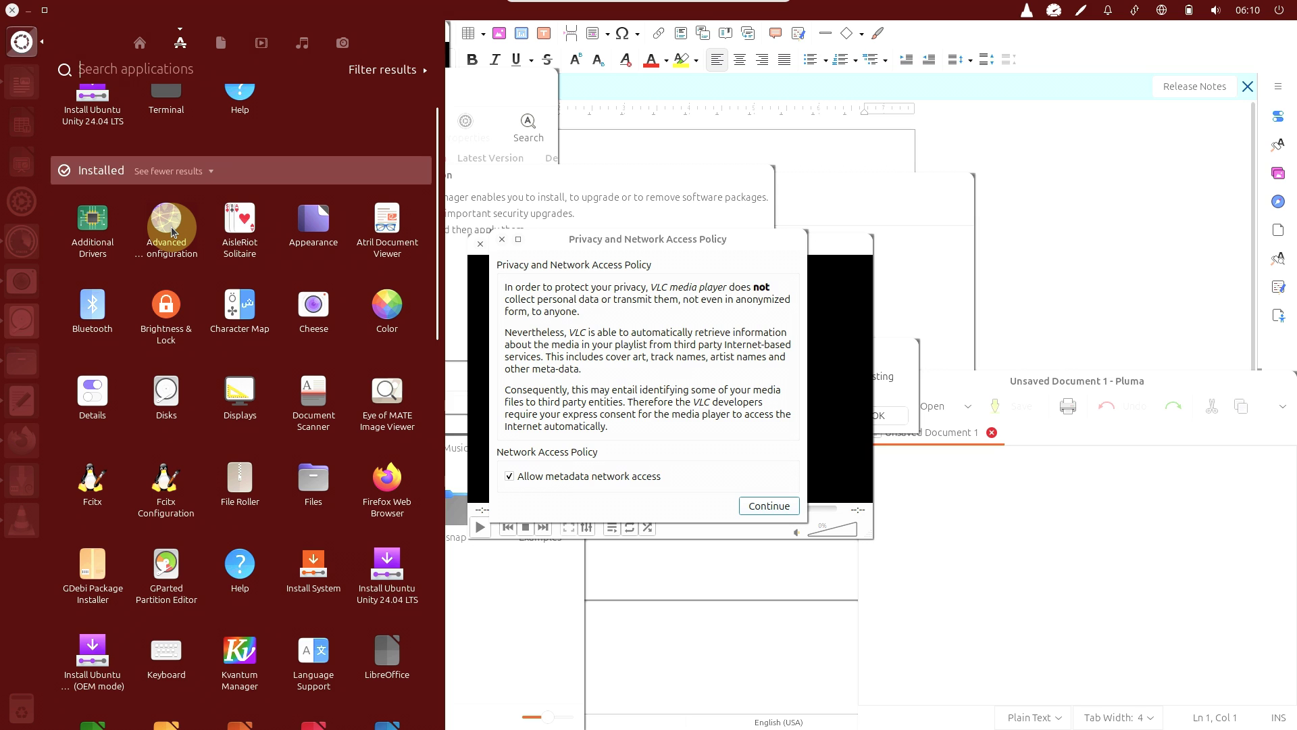
scroll(249, 338, "down", 3)
scroll(250, 358, "down", 10)
scroll(255, 369, "down", 10)
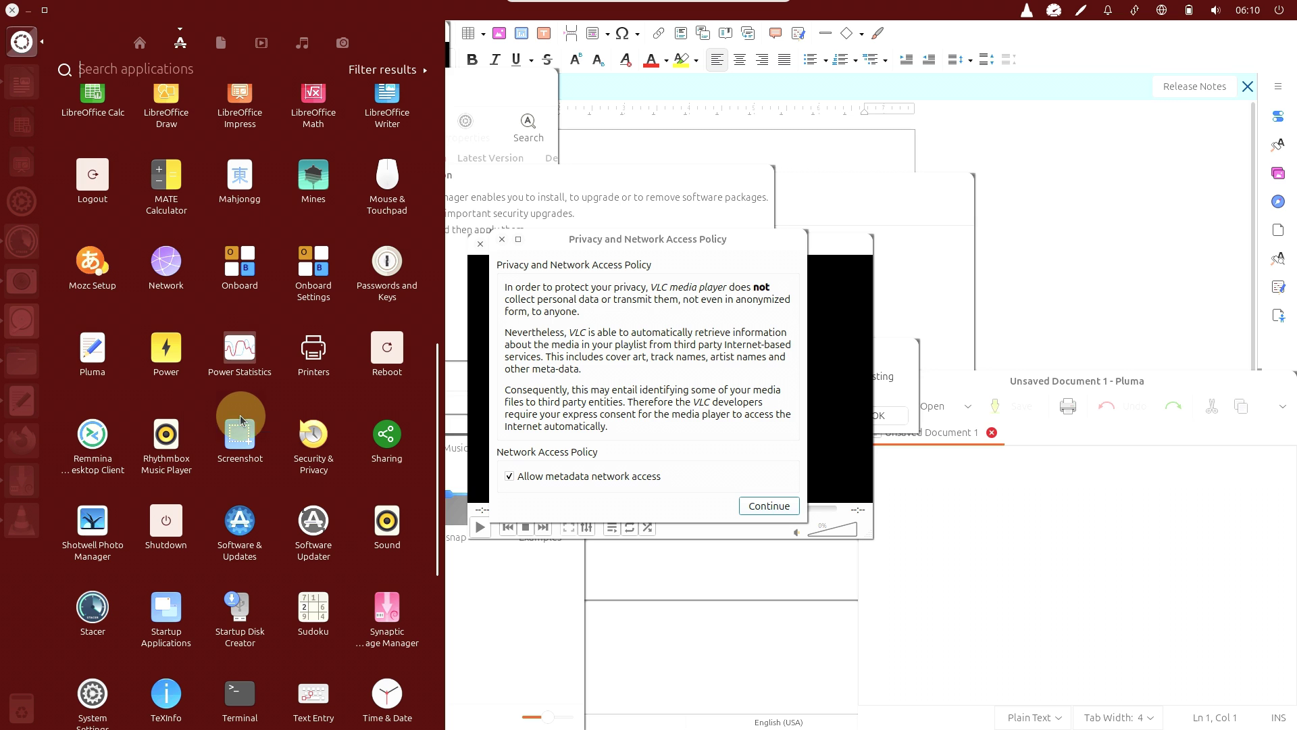
left_click(388, 541)
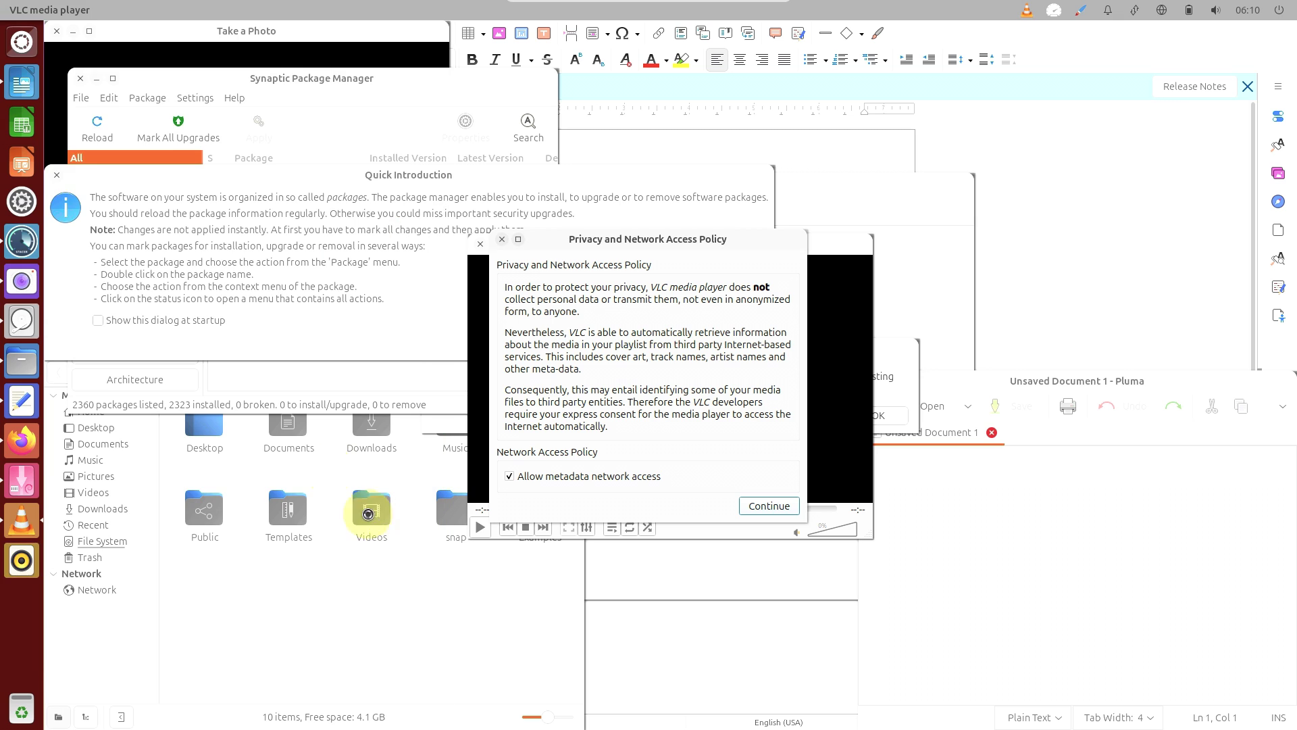
- Launch Rhythmbox Music Player from the installed applications
left_click(22, 42)
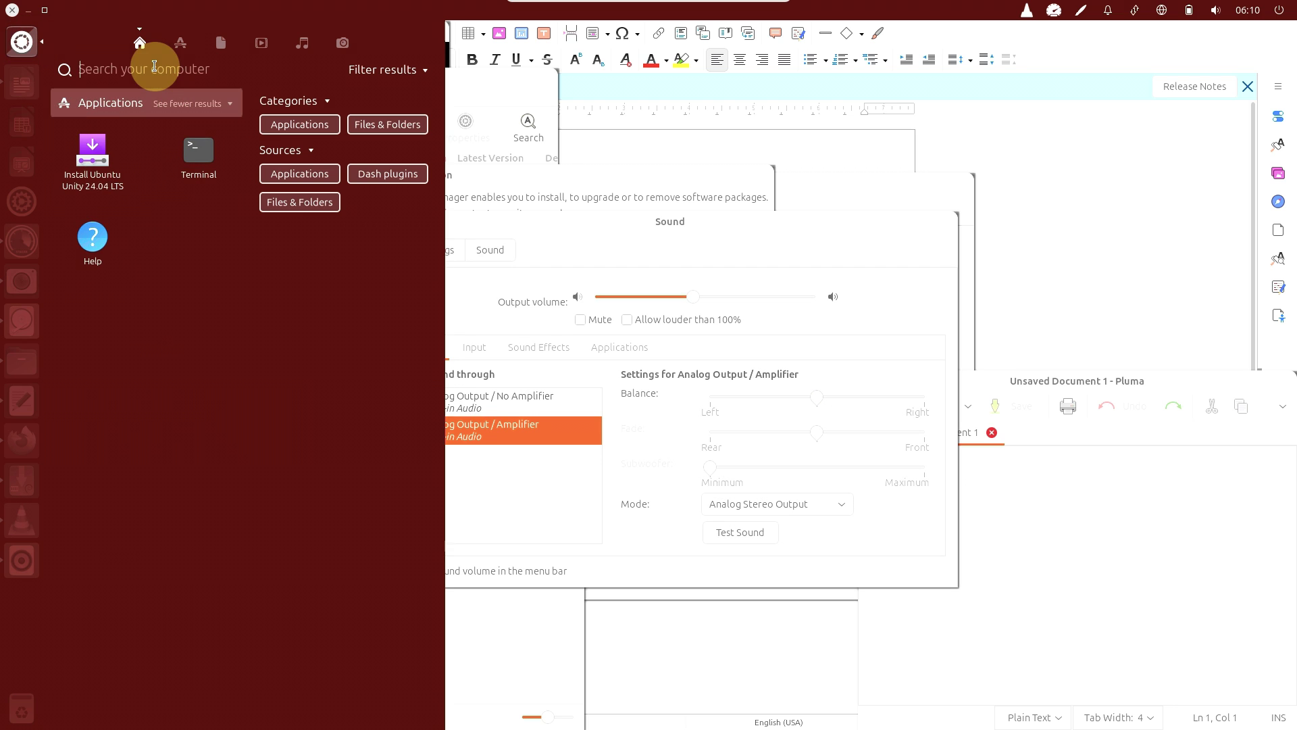
left_click(181, 42)
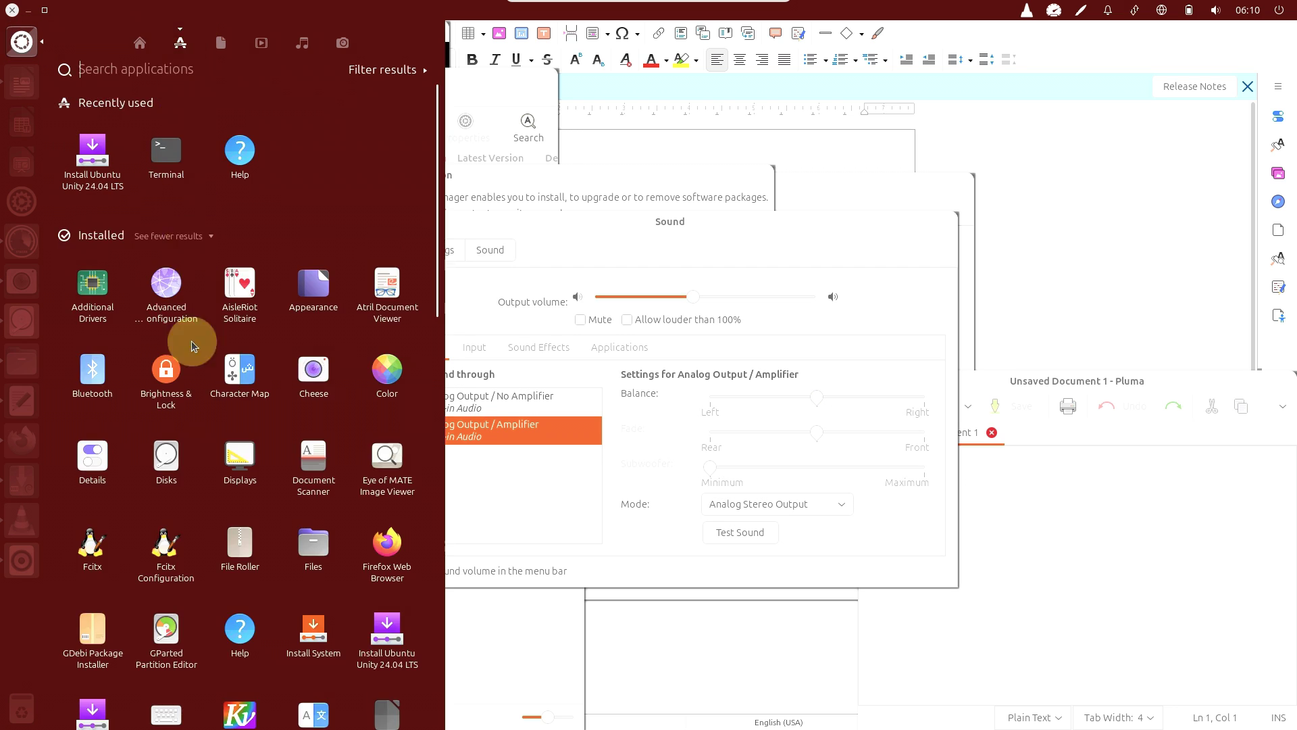
scroll(196, 391, "down", 2)
scroll(200, 397, "down", 5)
scroll(198, 398, "down", 3)
scroll(200, 398, "down", 3)
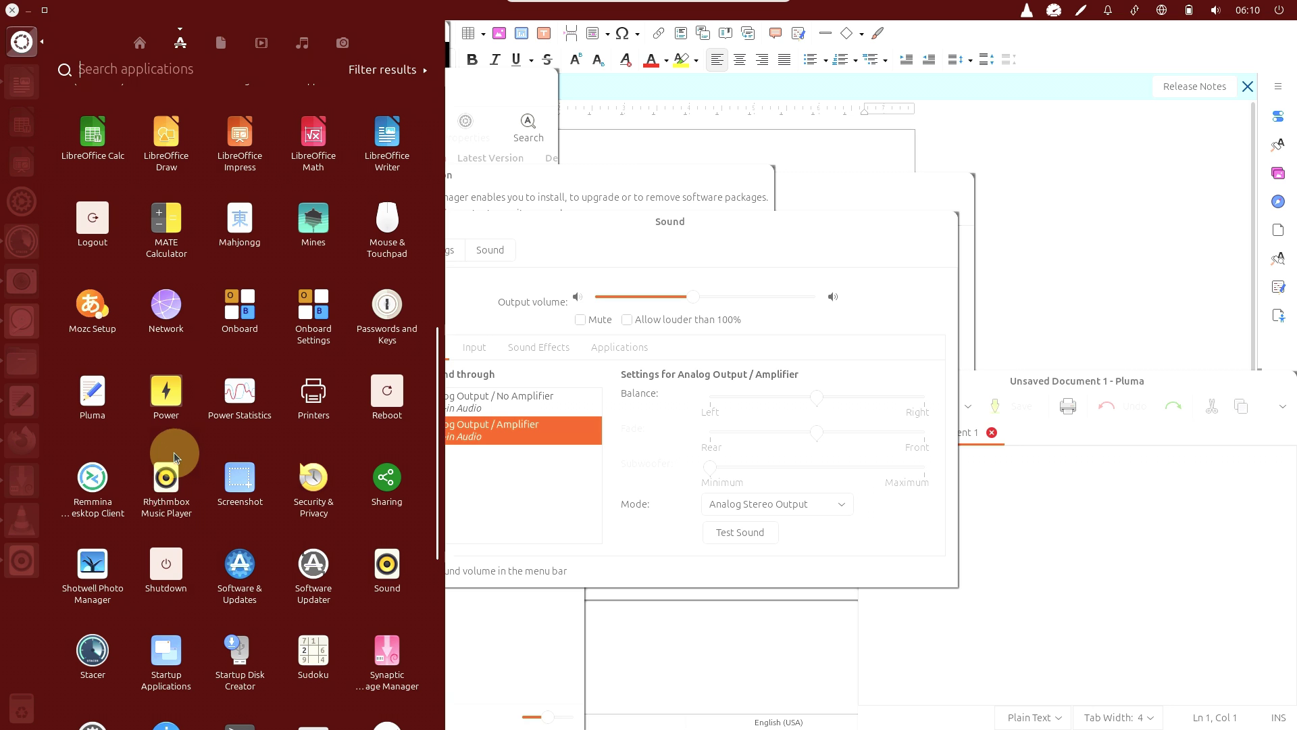
left_click(169, 487)
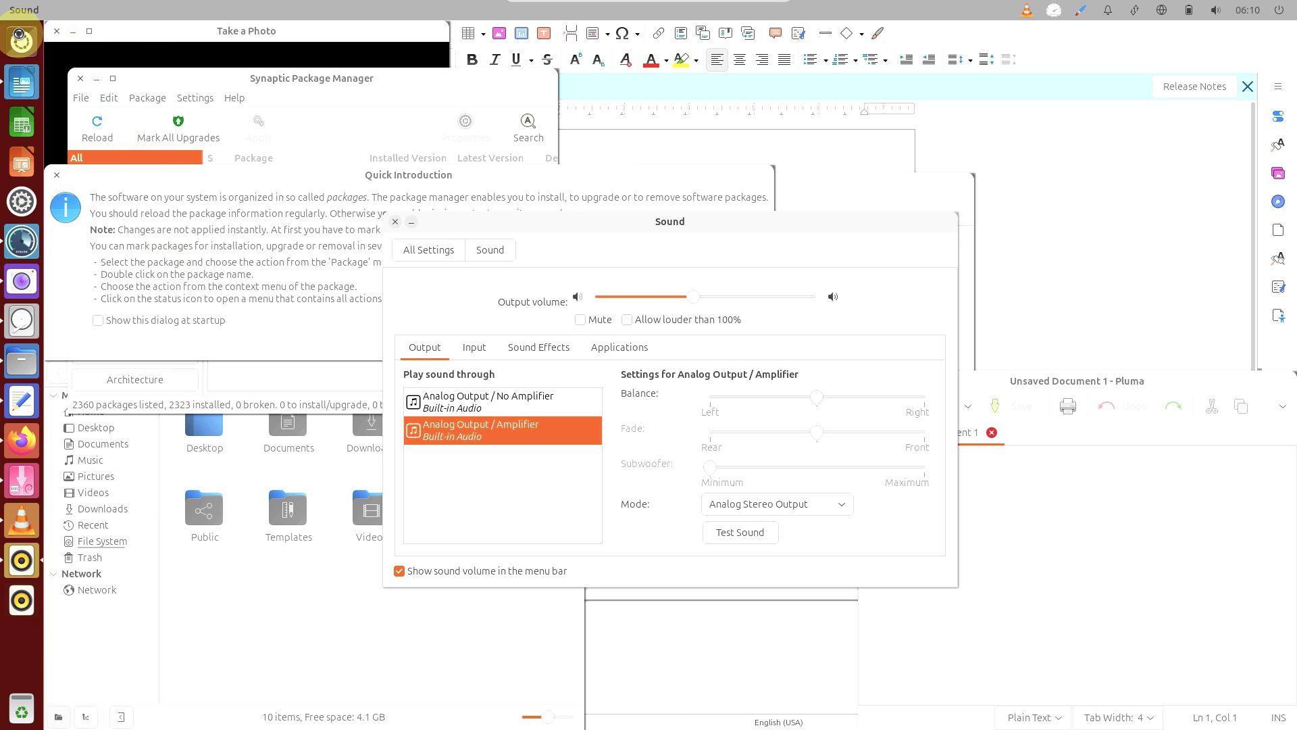
- Open System Settings from the installed applications
left_click(22, 40)
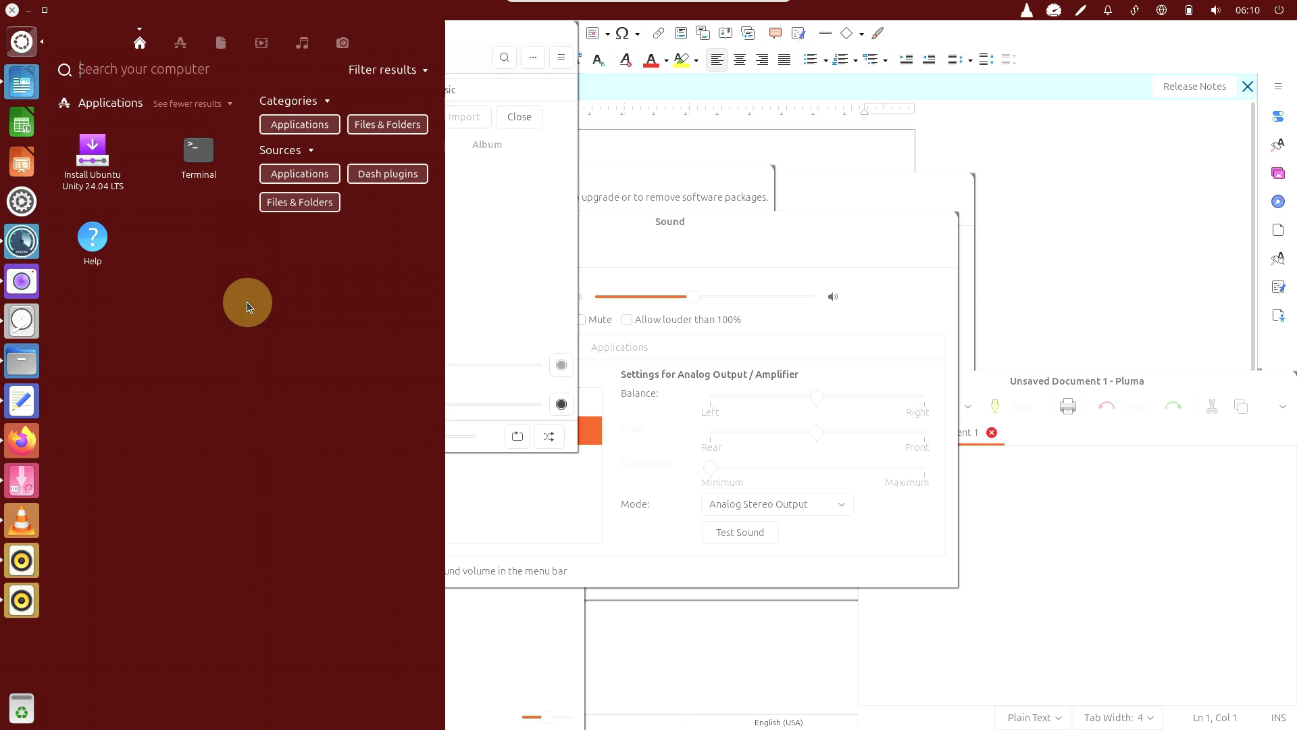
left_click(180, 51)
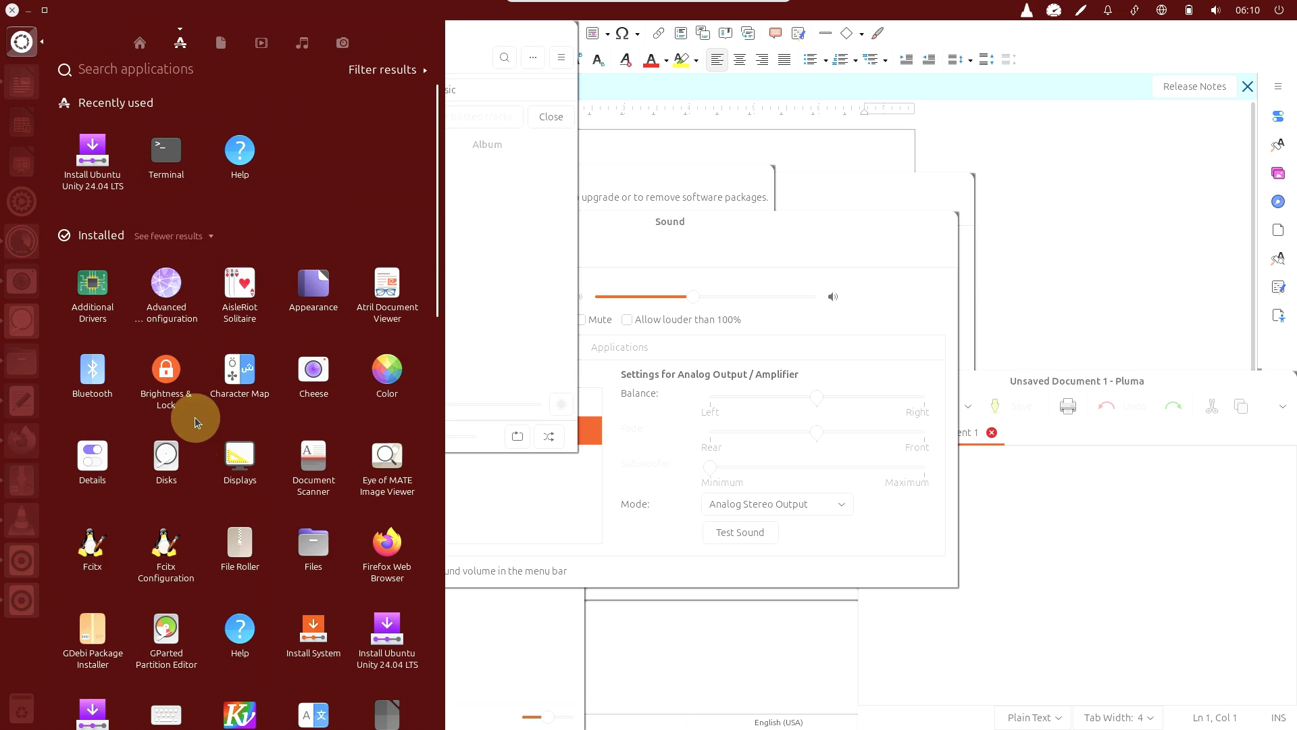
scroll(191, 473, "down", 3)
scroll(196, 480, "down", 10)
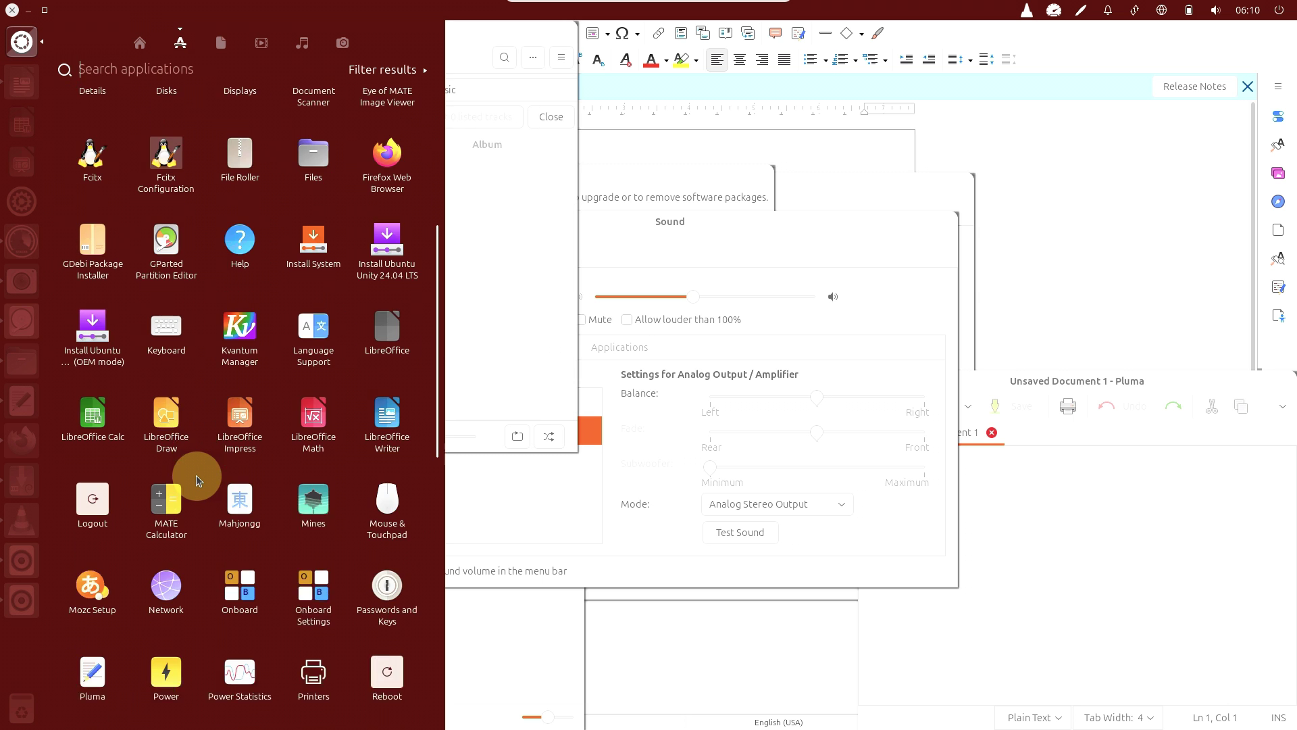
scroll(196, 479, "down", 3)
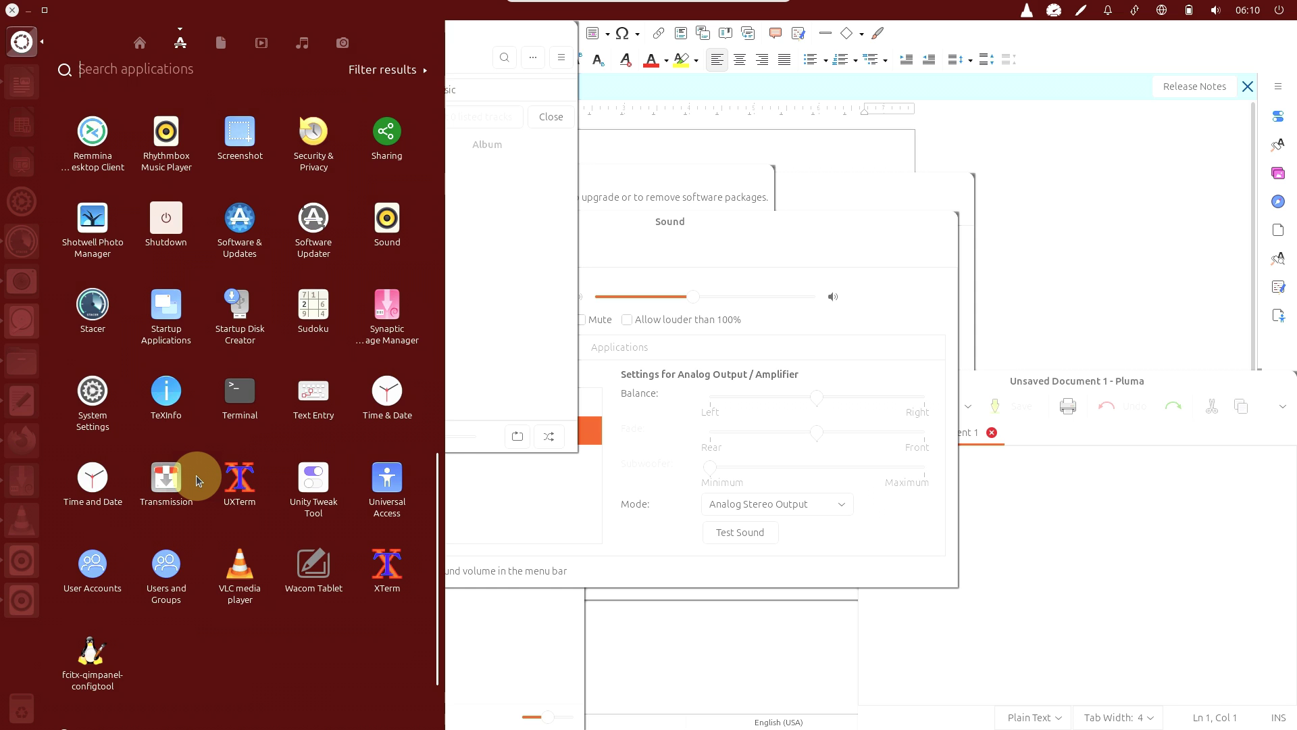
left_click(90, 391)
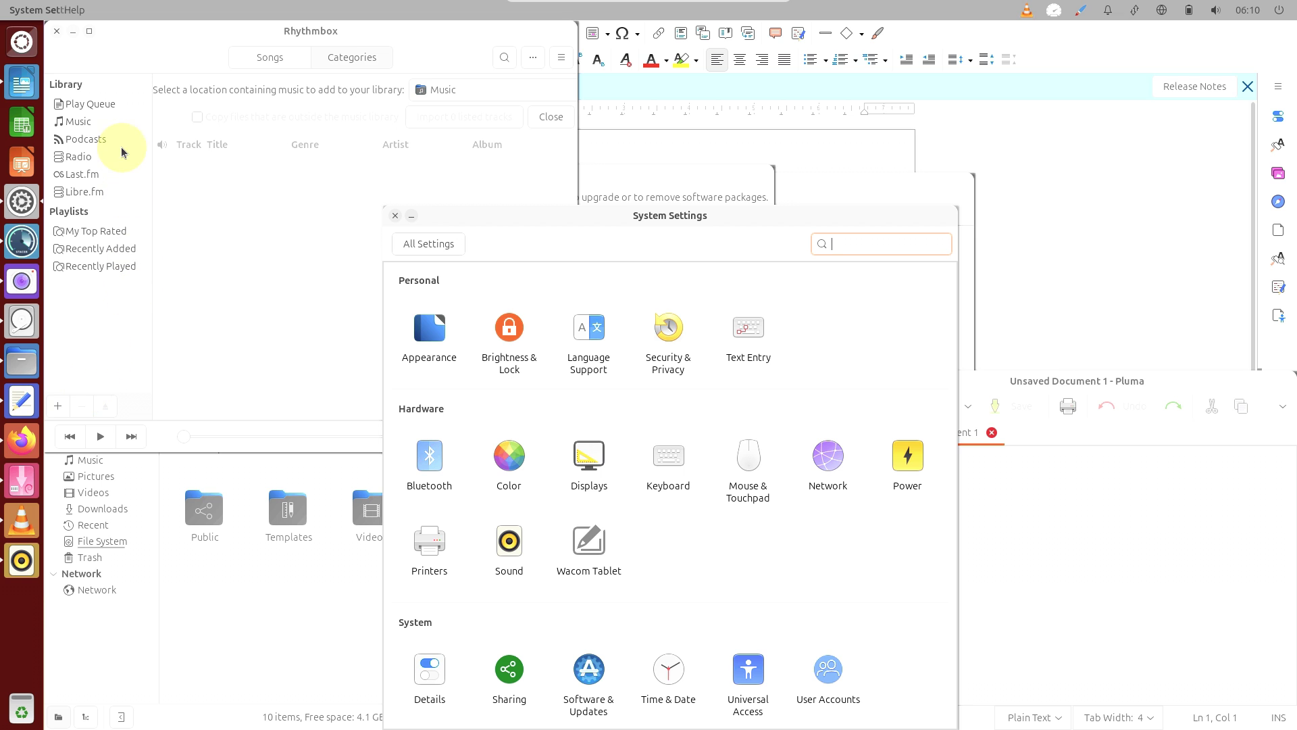
- Launch Kvantum Manager from the installed applications
left_click(31, 42)
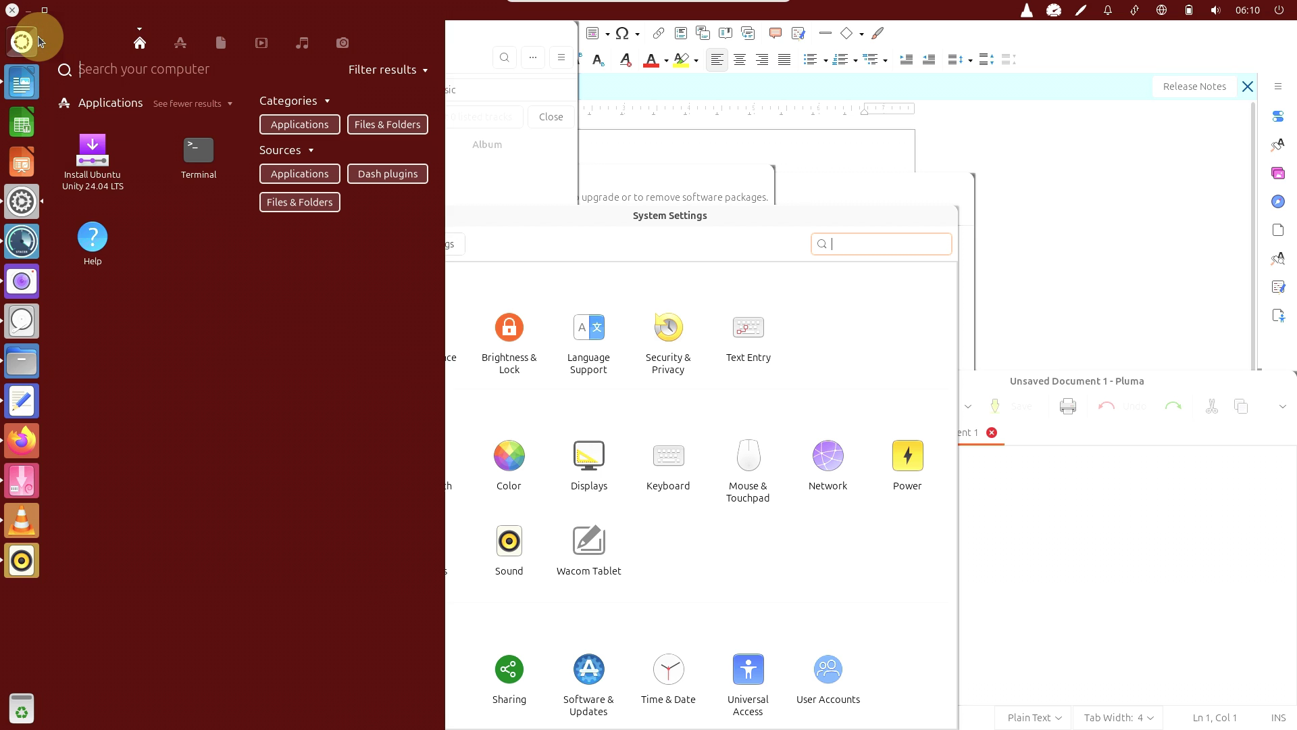
left_click(181, 42)
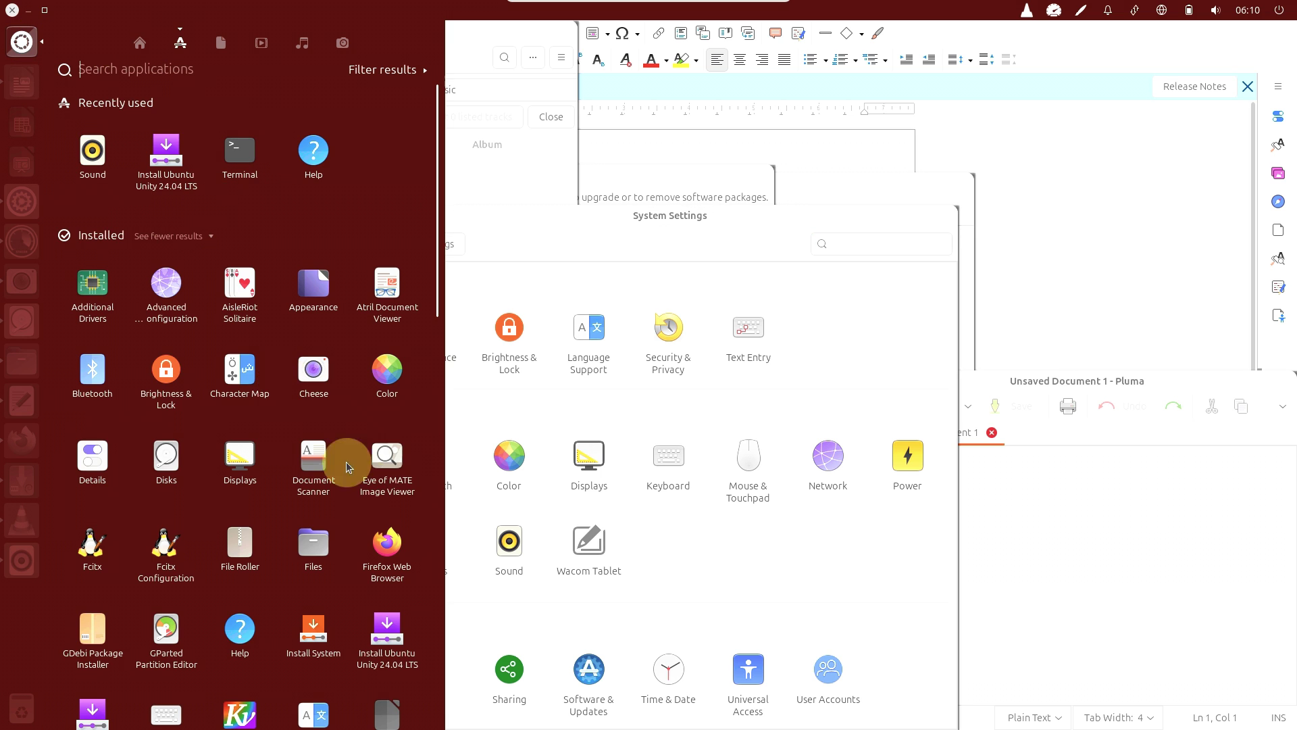
scroll(436, 511, "down", 3)
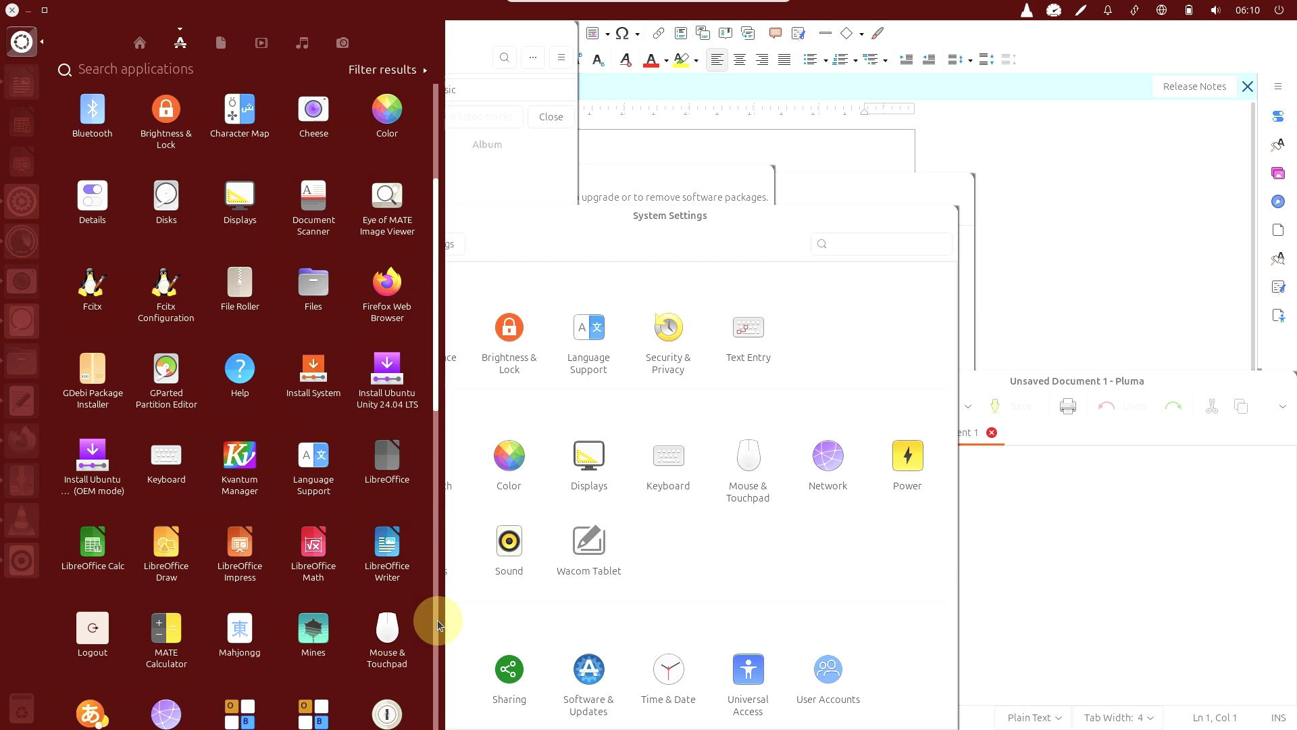
left_click(235, 463)
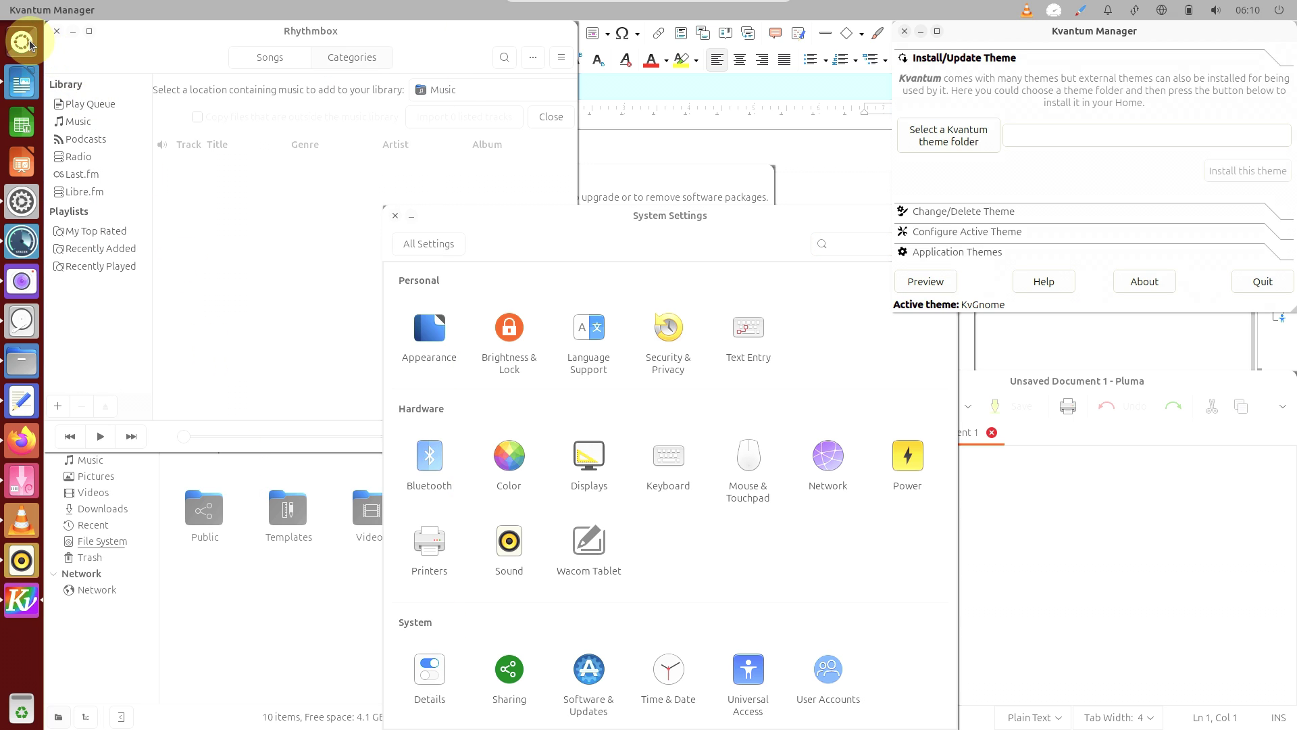
- Launch GParted Partition Editor from the installed applications and bring the running Stacer window to the front
left_click(30, 45)
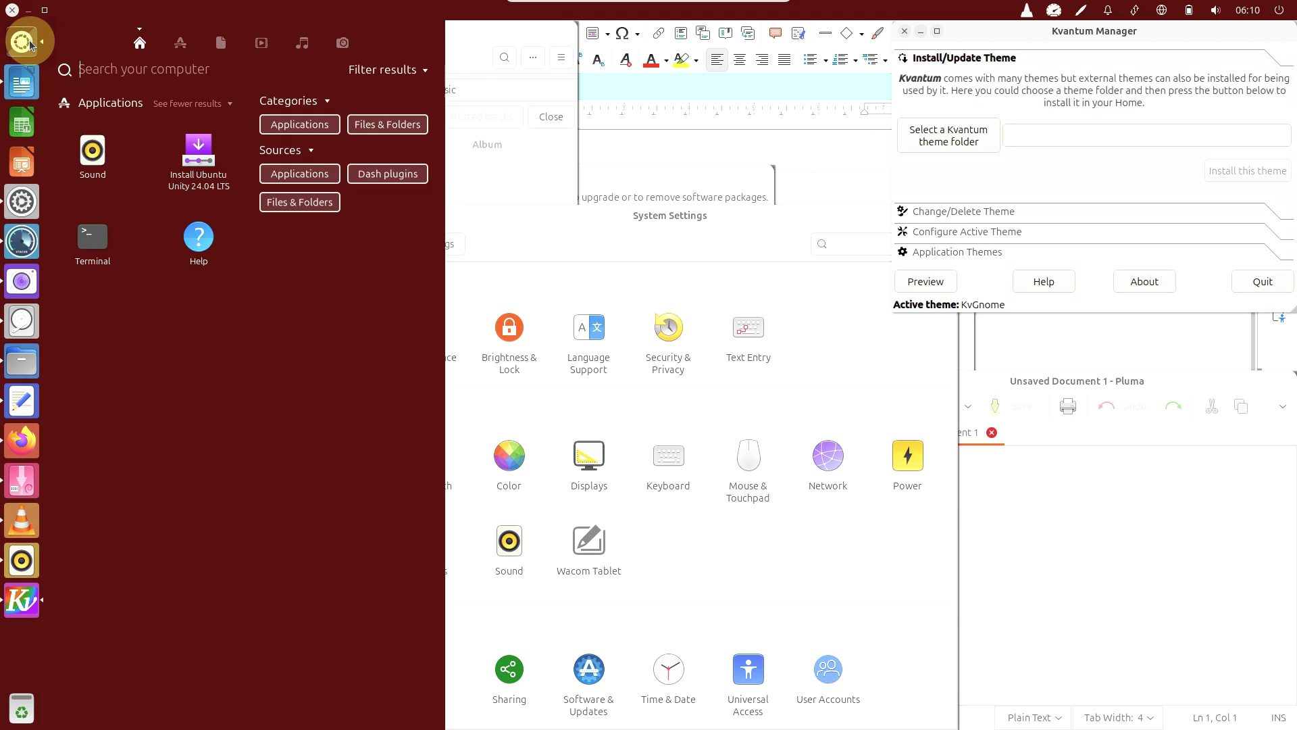
left_click(177, 46)
scroll(179, 405, "down", 2)
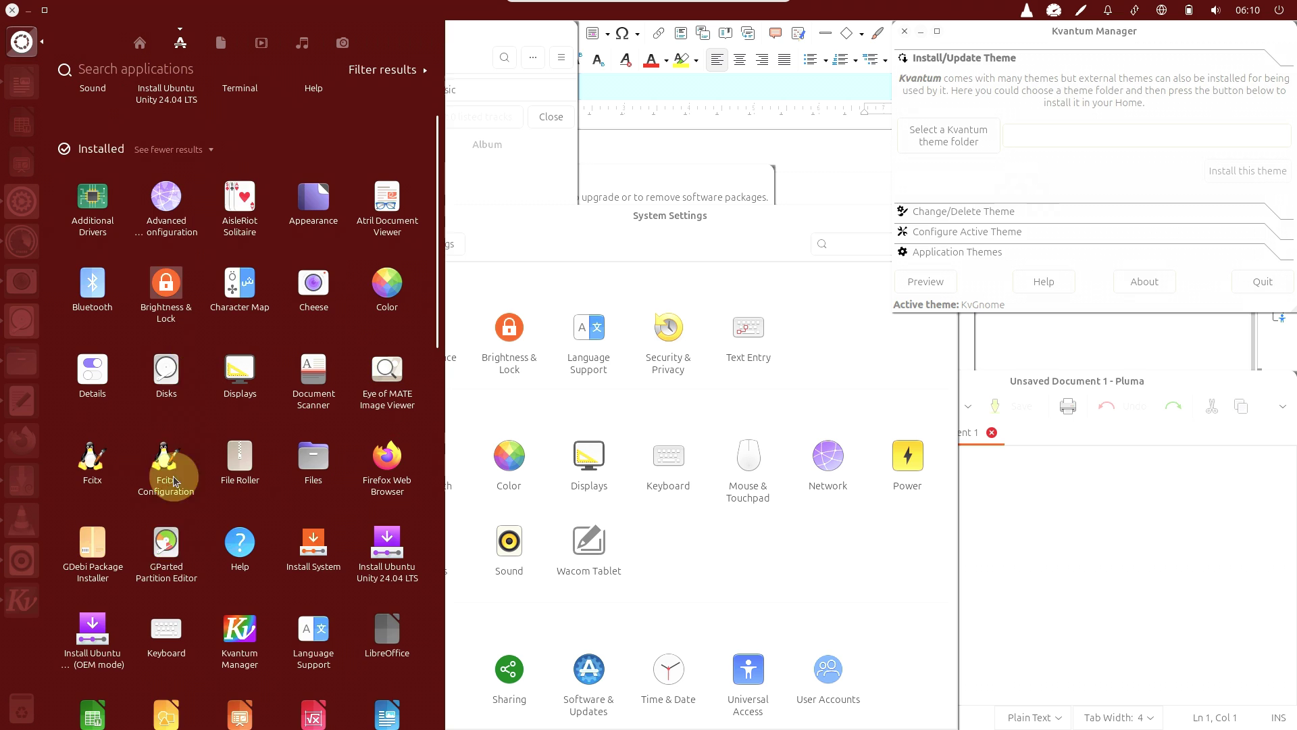
left_click(166, 548)
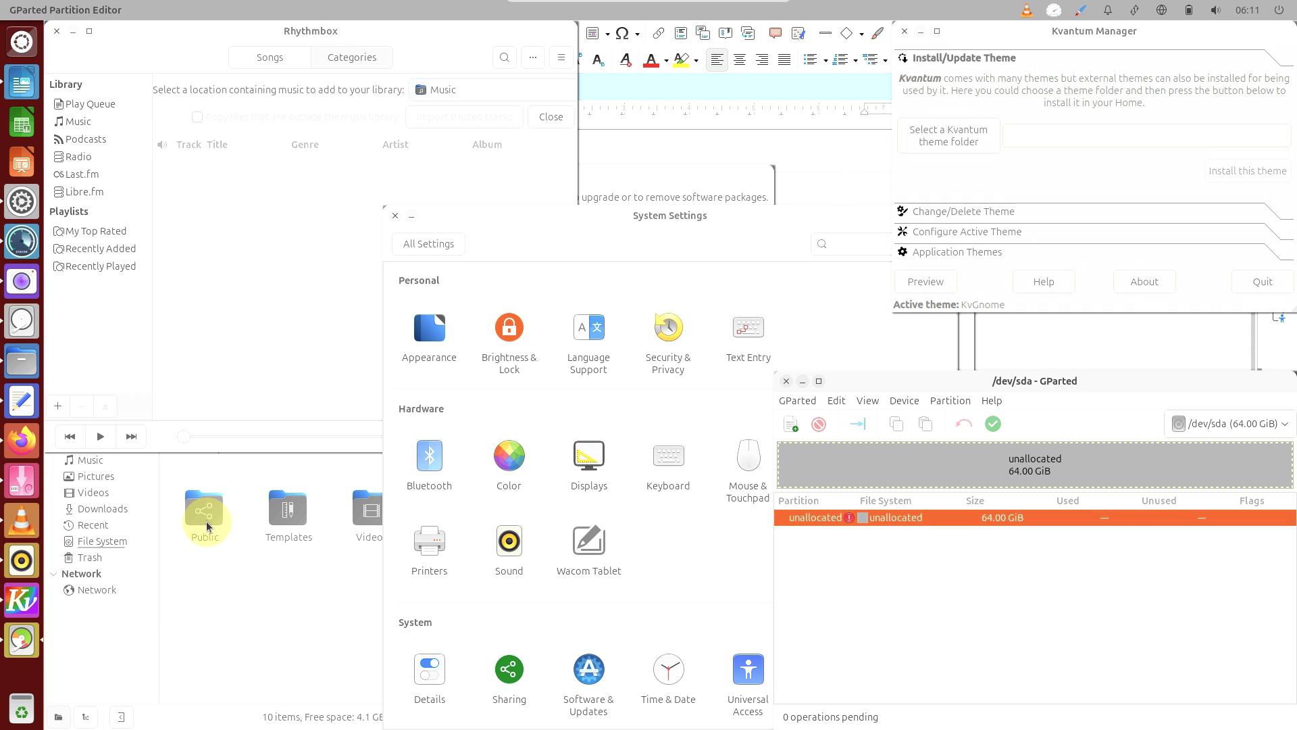
left_click(22, 236)
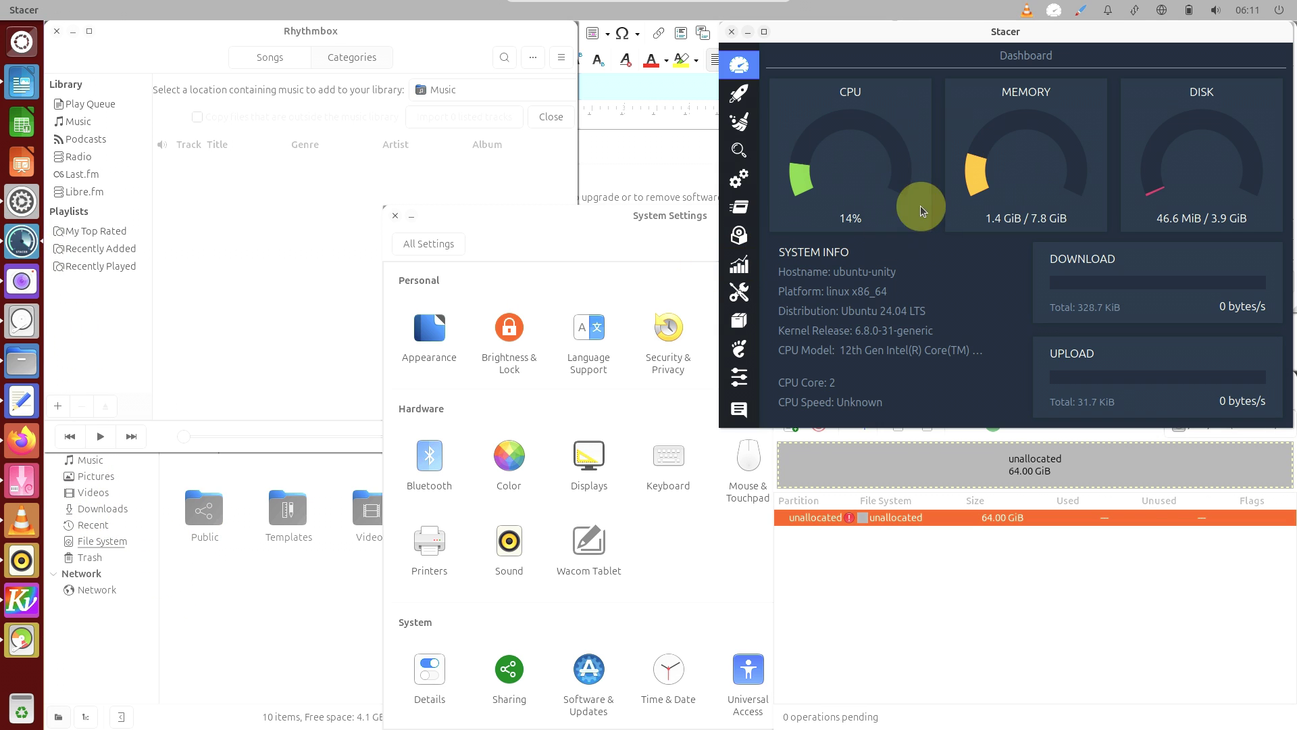
- View the version information of Rhythmbox and close the music player
left_click(535, 162)
left_click(561, 57)
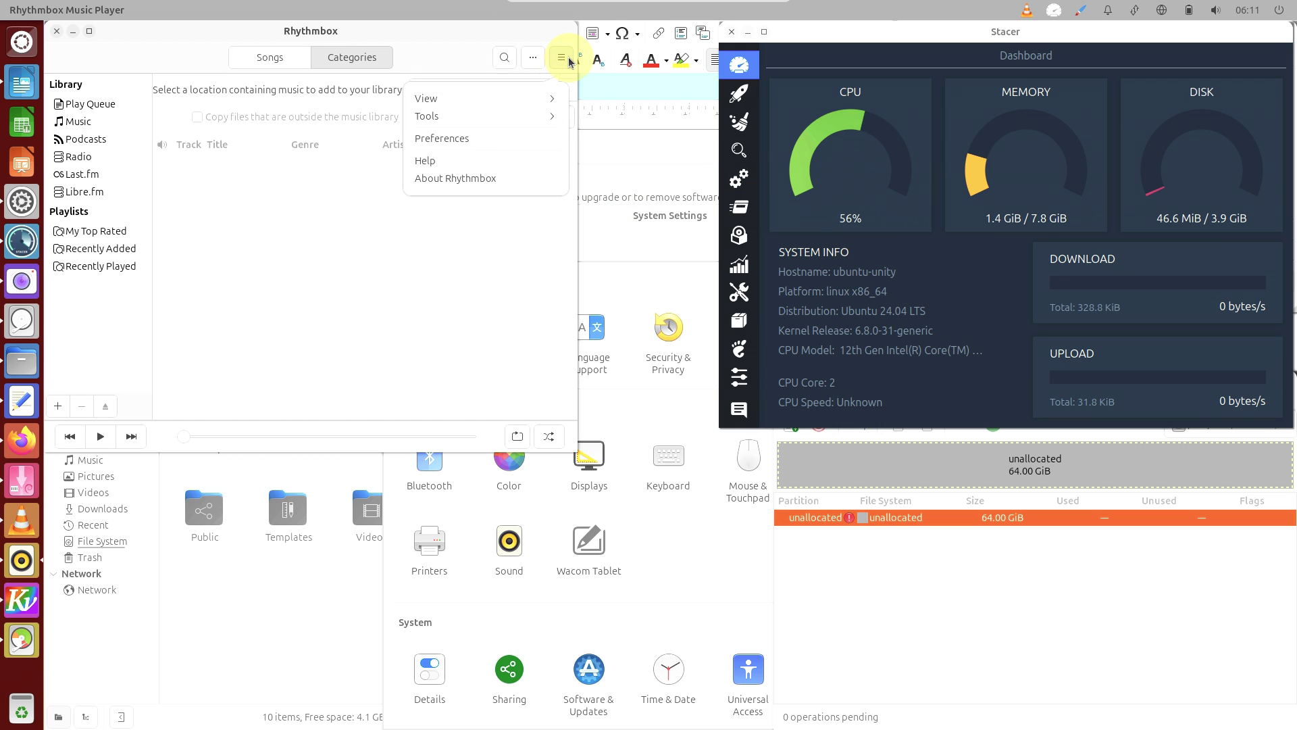
left_click(497, 177)
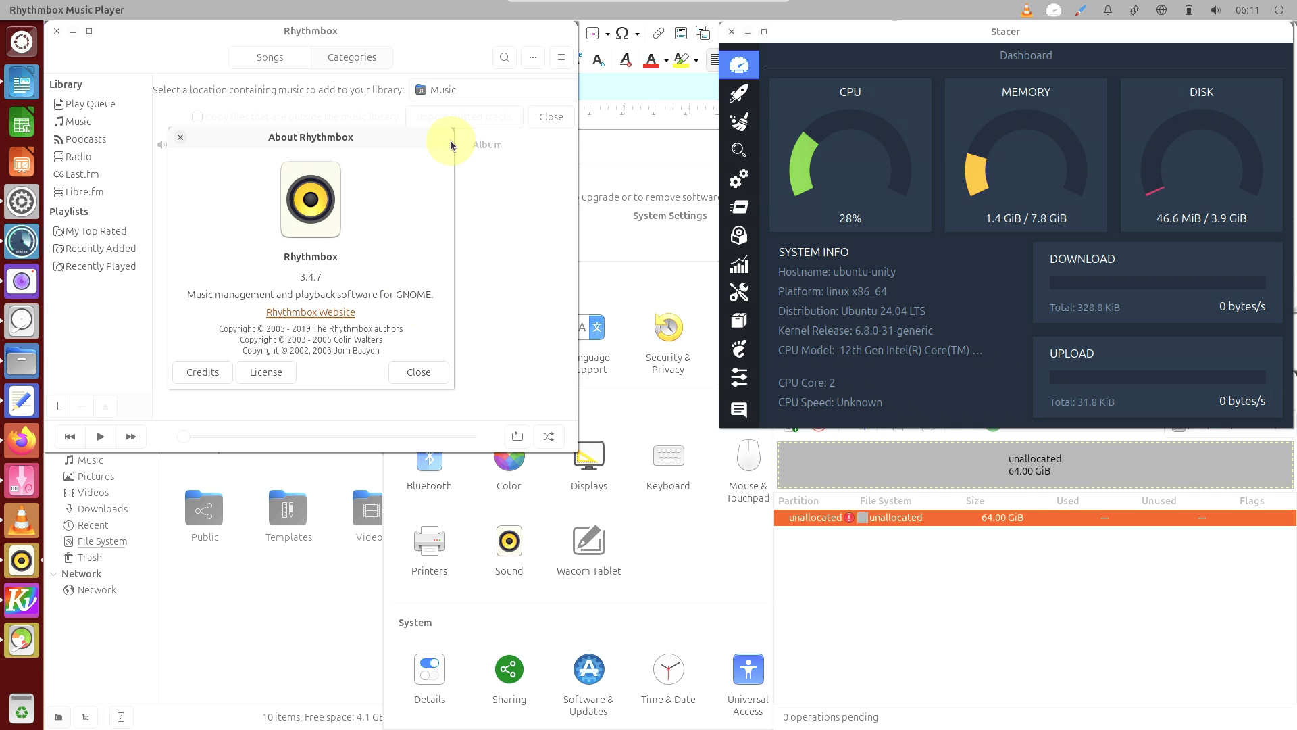
left_click(432, 371)
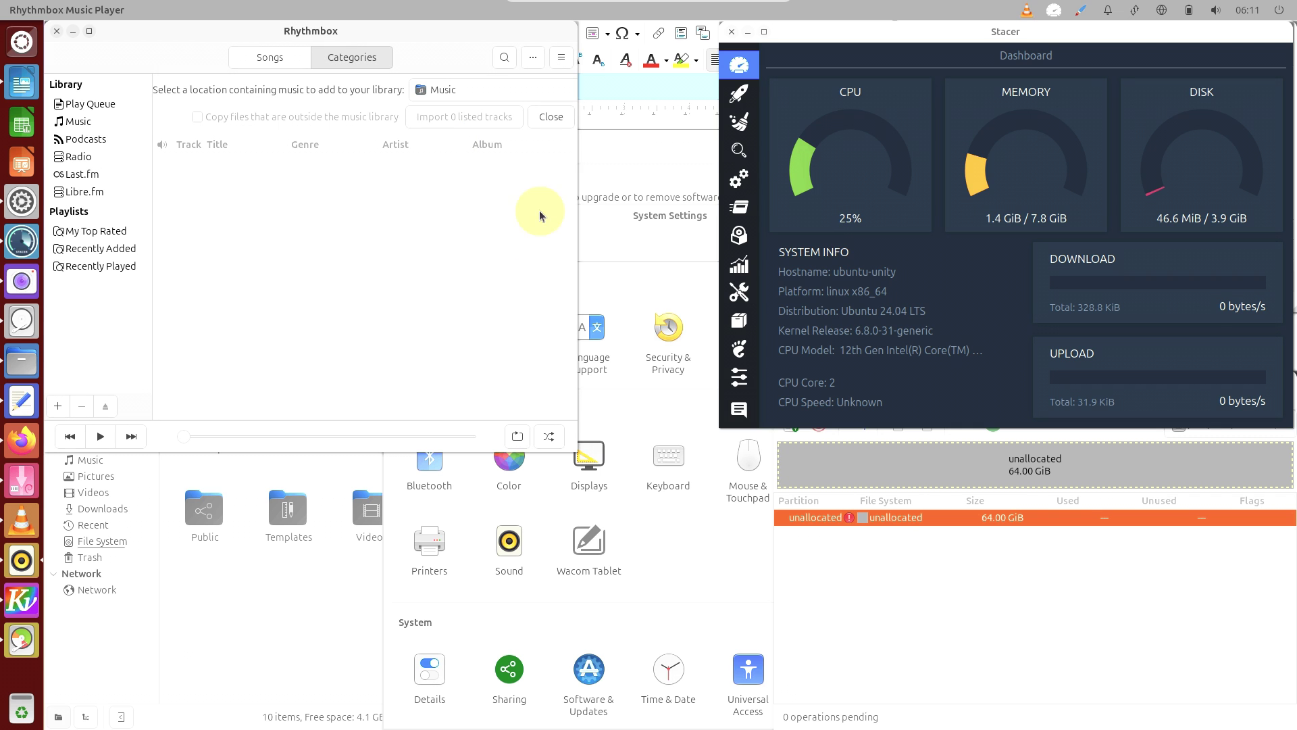
left_click(57, 31)
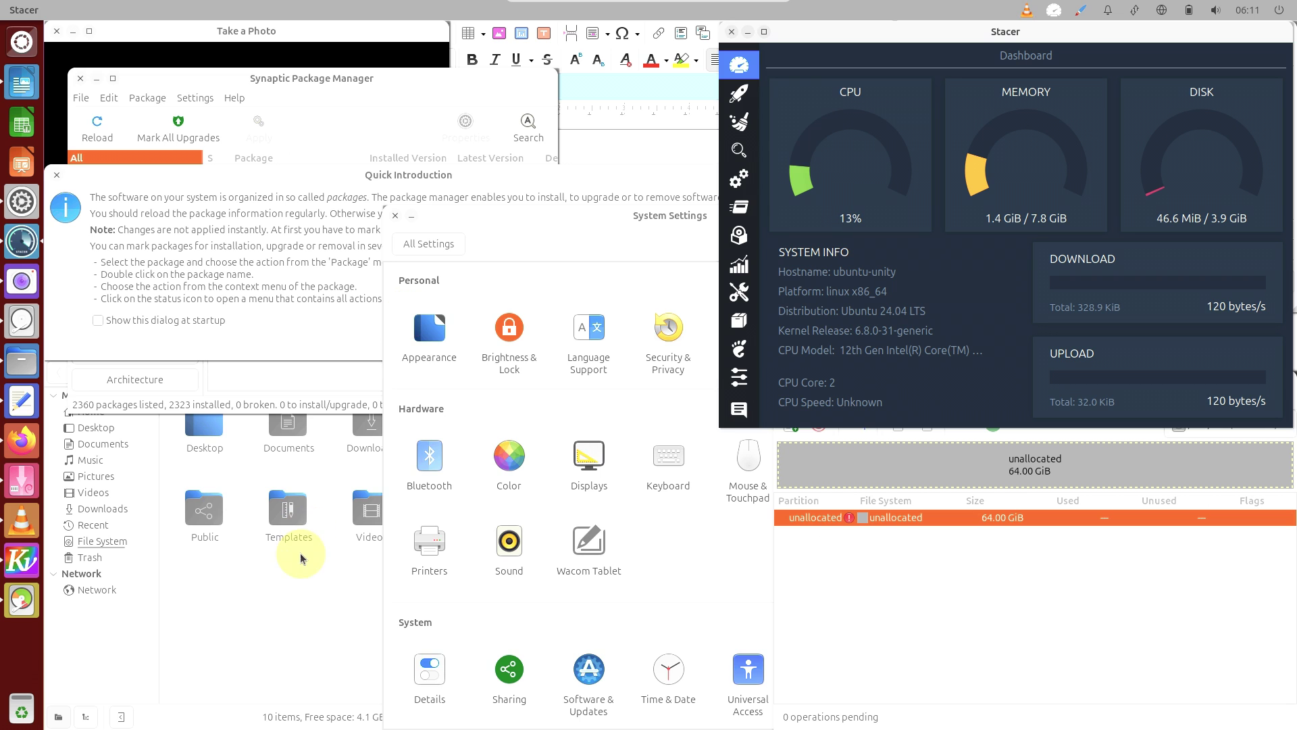
- Bring the LibreOffice Writer window to the front, view the LibreOffice version information and close it
left_click(291, 586)
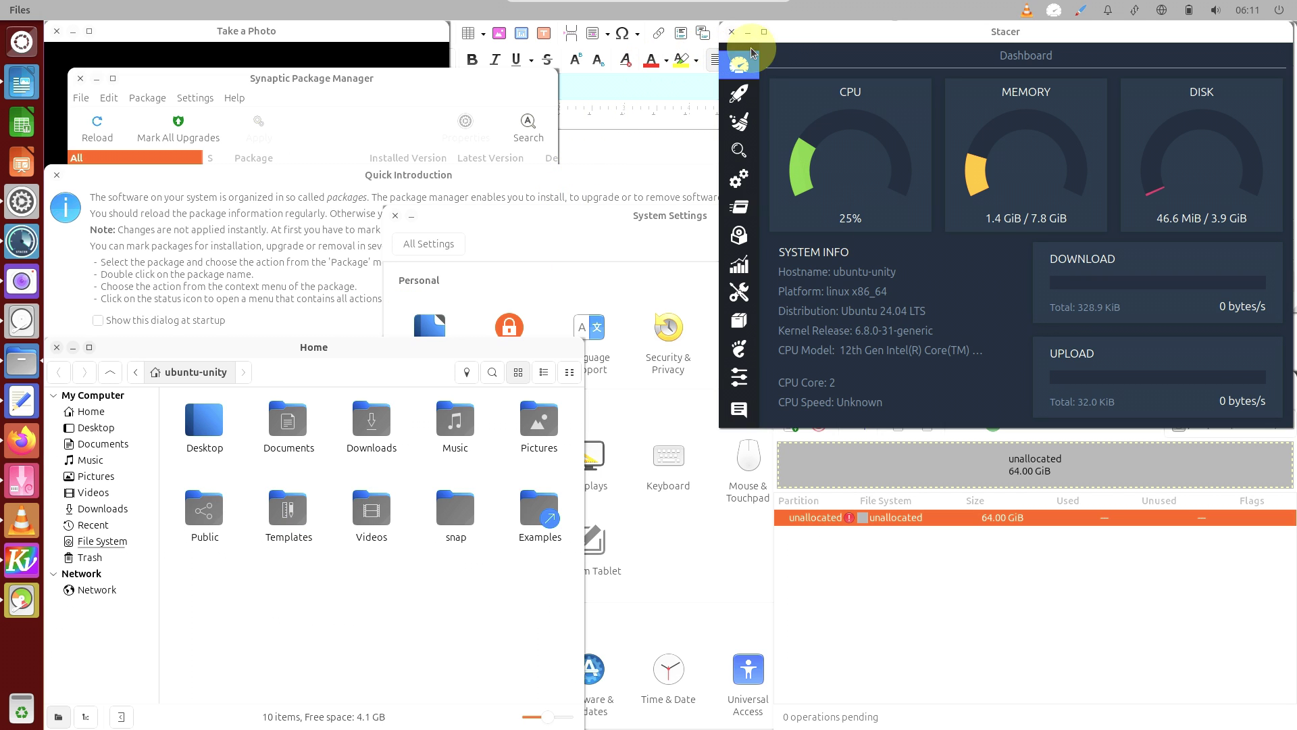
left_click(788, 33)
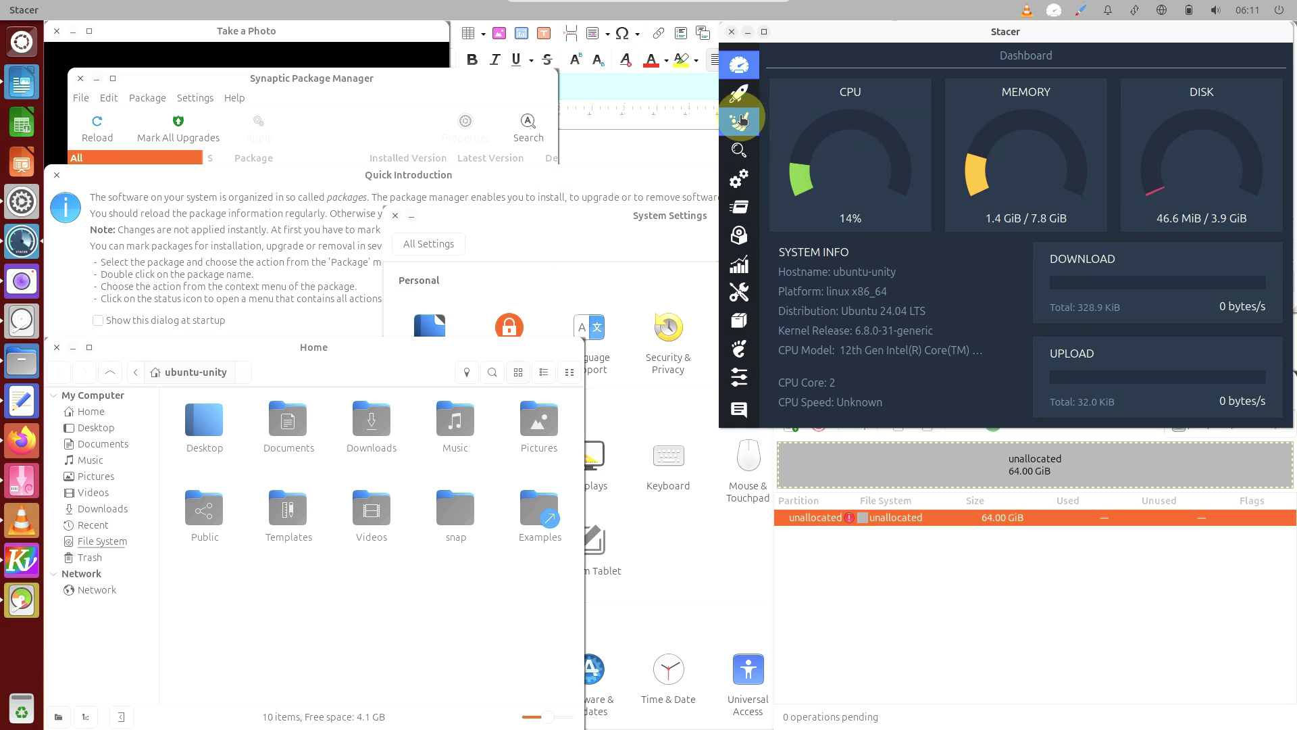
left_click(641, 117)
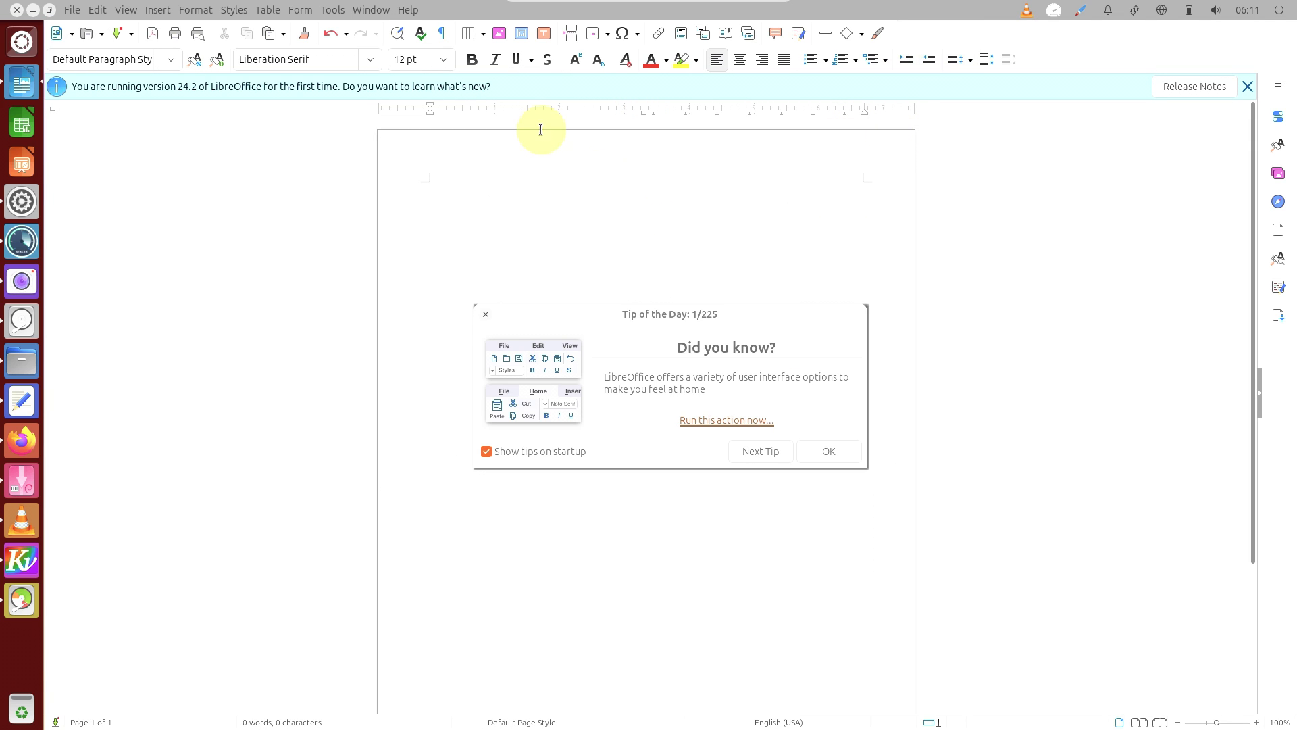
left_click(407, 10)
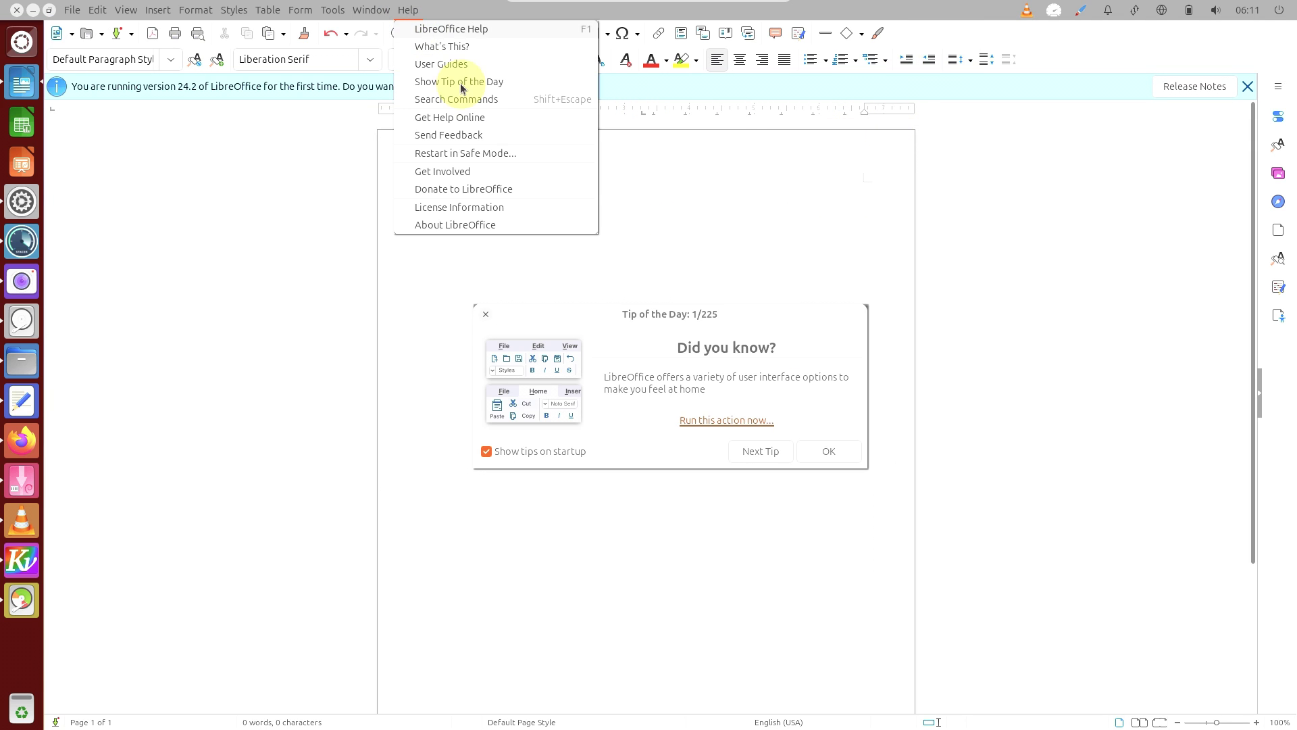
left_click(492, 219)
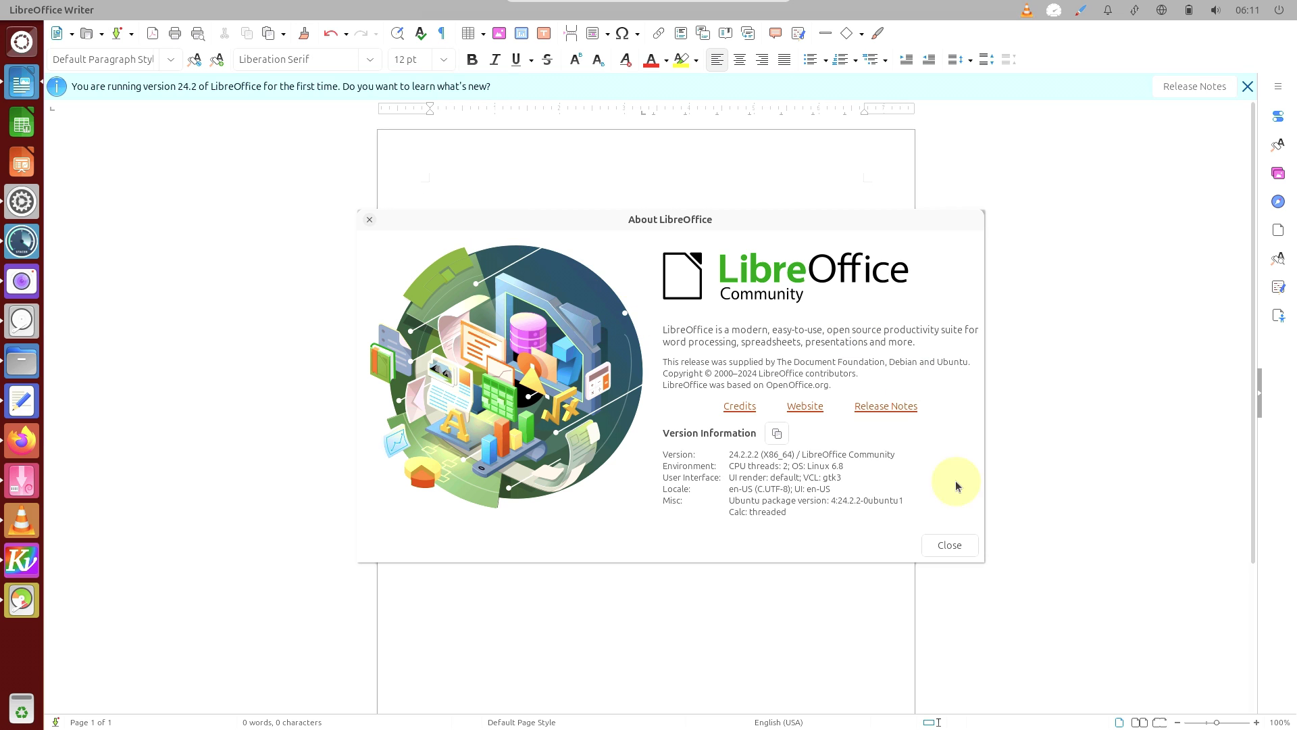
left_click(961, 544)
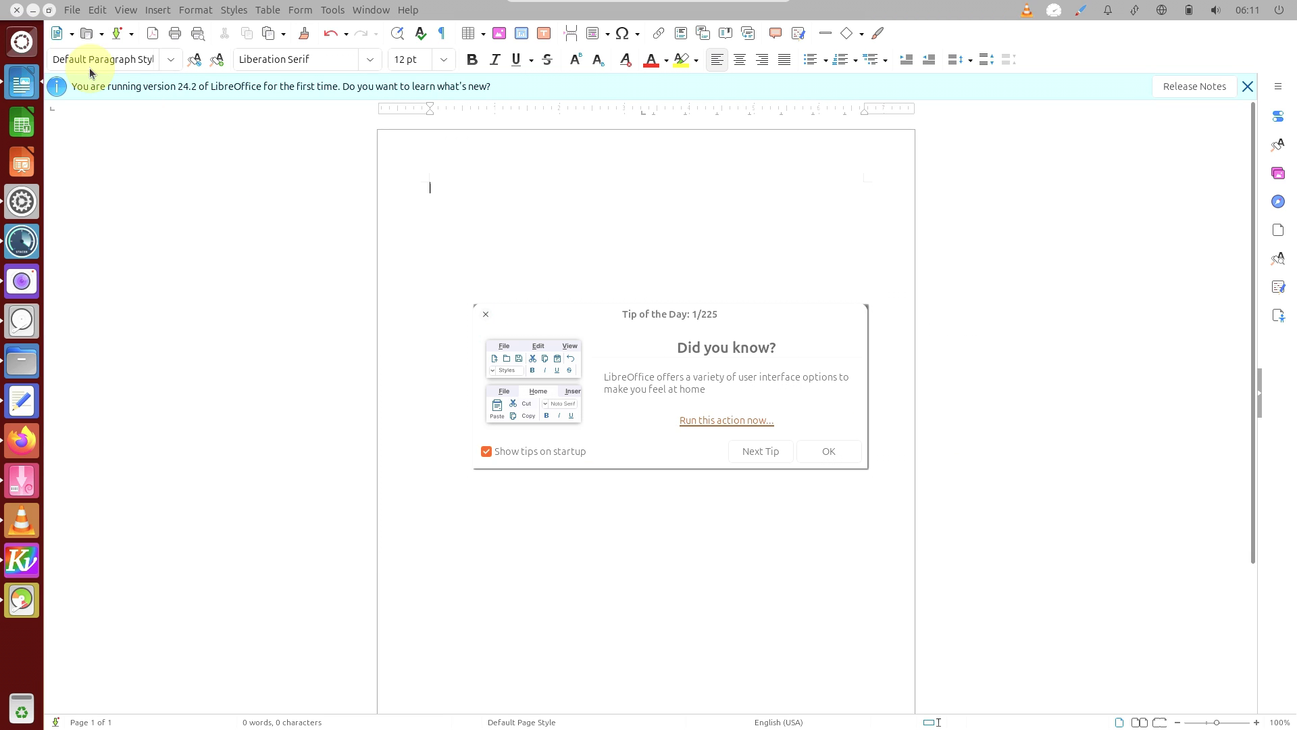
- Close LibreOffice Writer without saving the document Untitled 1
left_click(21, 10)
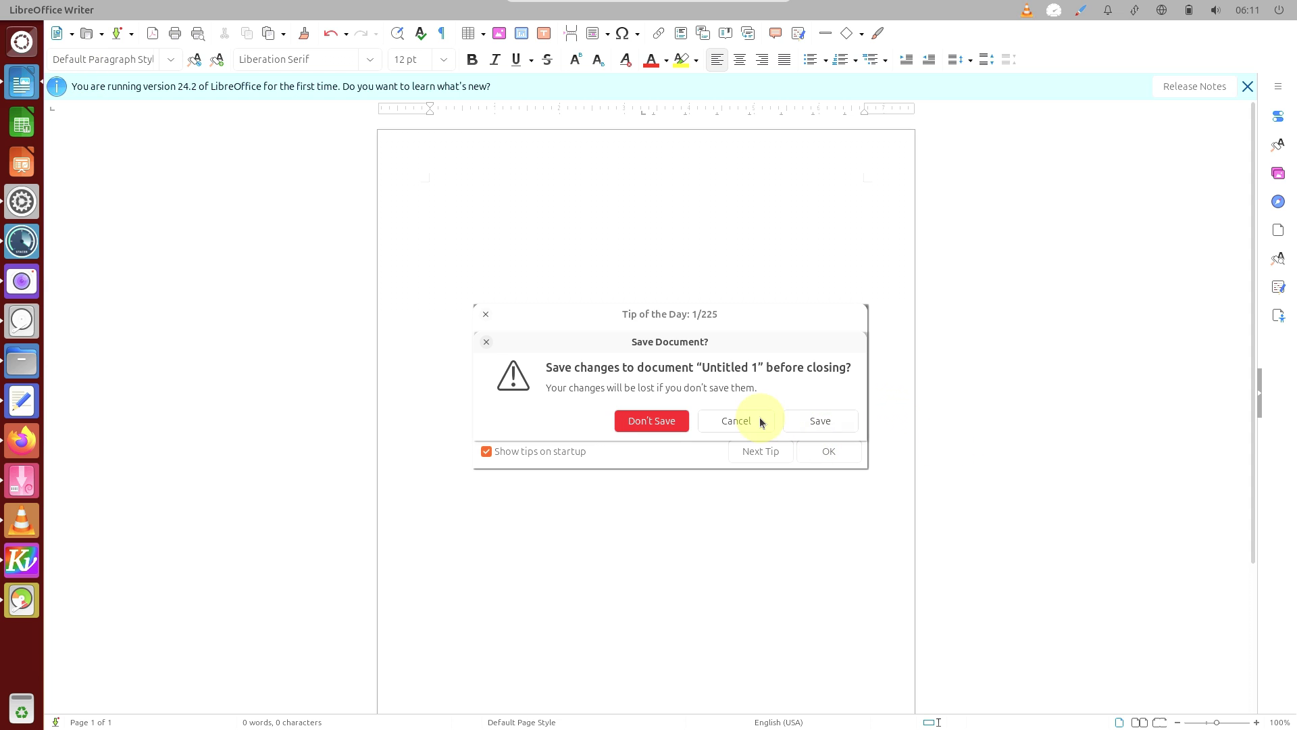
left_click(736, 421)
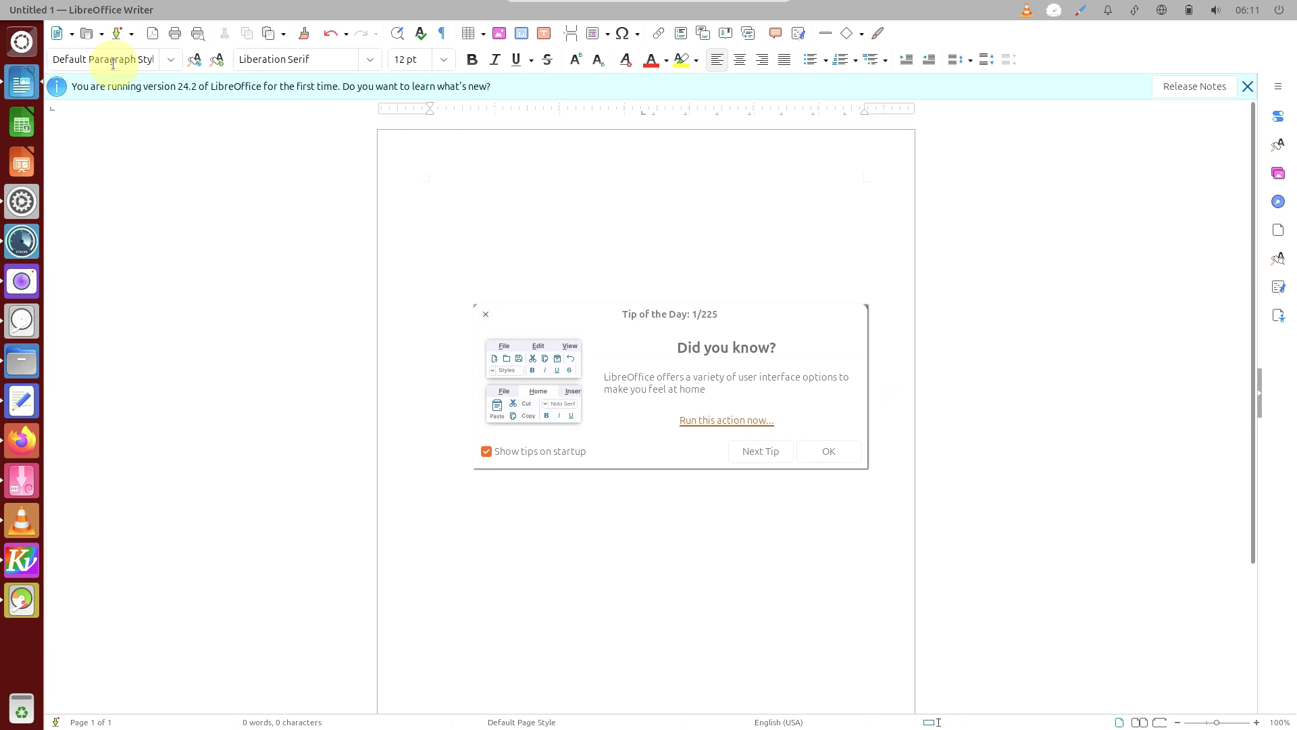
mouse_move(31, 15)
left_click(18, 11)
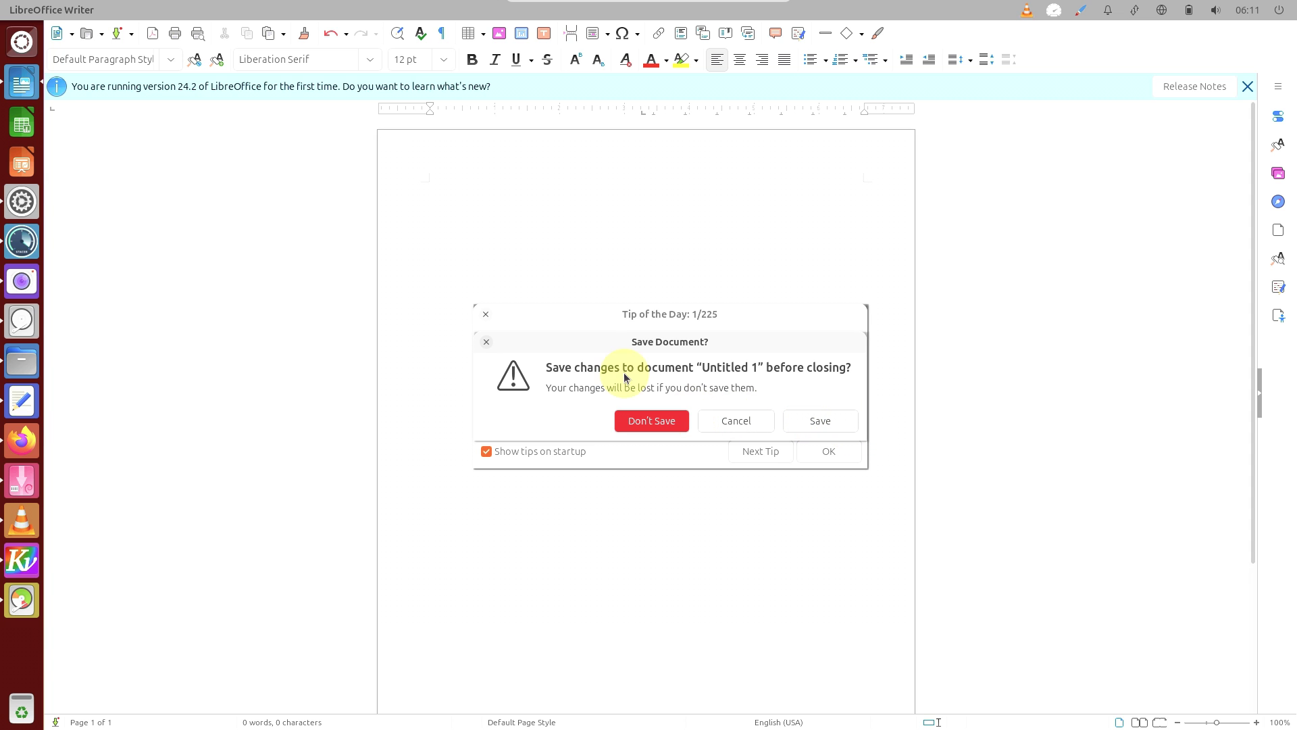
left_click(681, 420)
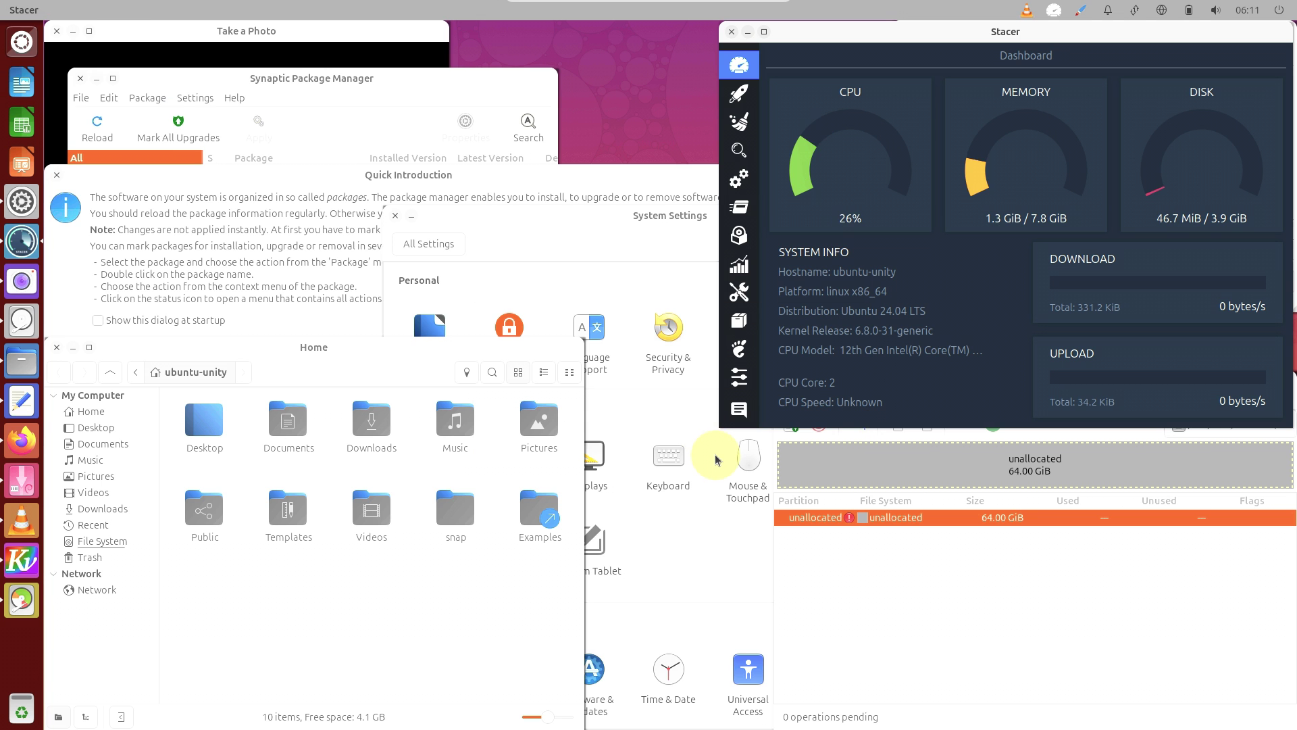
- View the version information of GParted and quit the partition editor
left_click(966, 580)
left_click(991, 401)
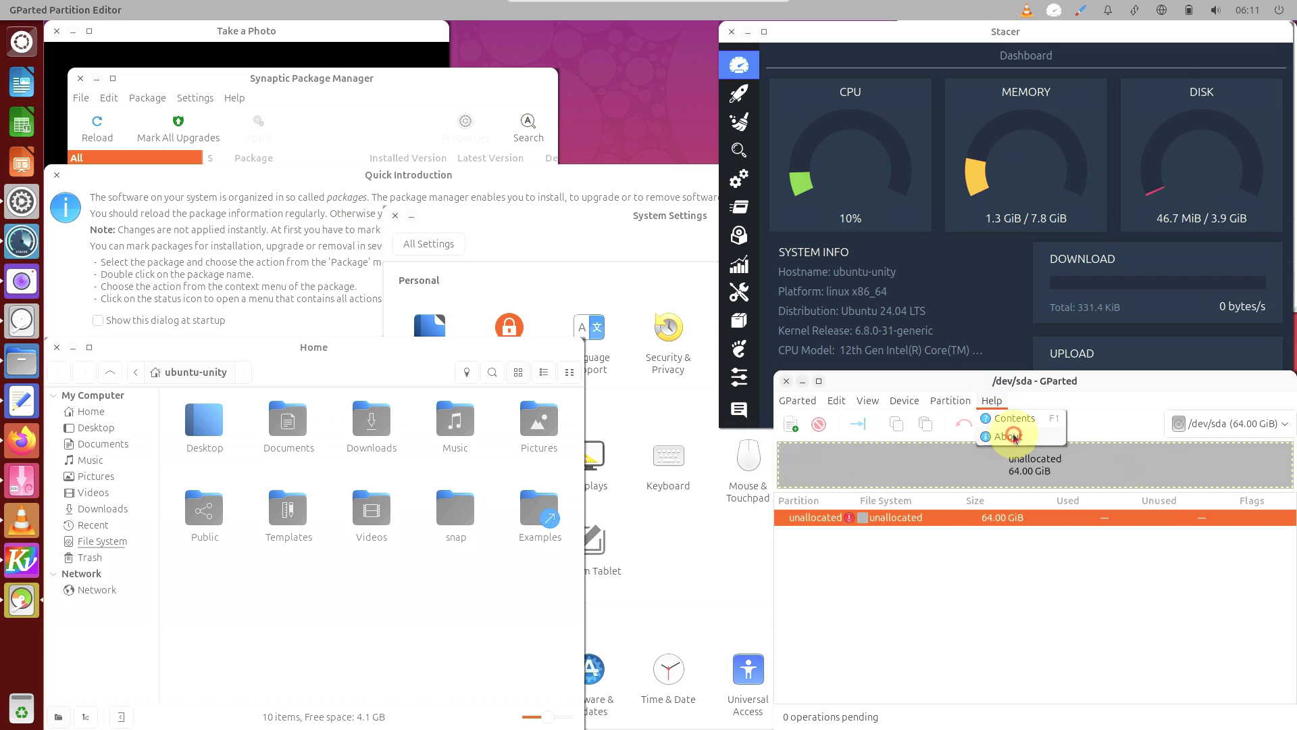
left_click(1015, 437)
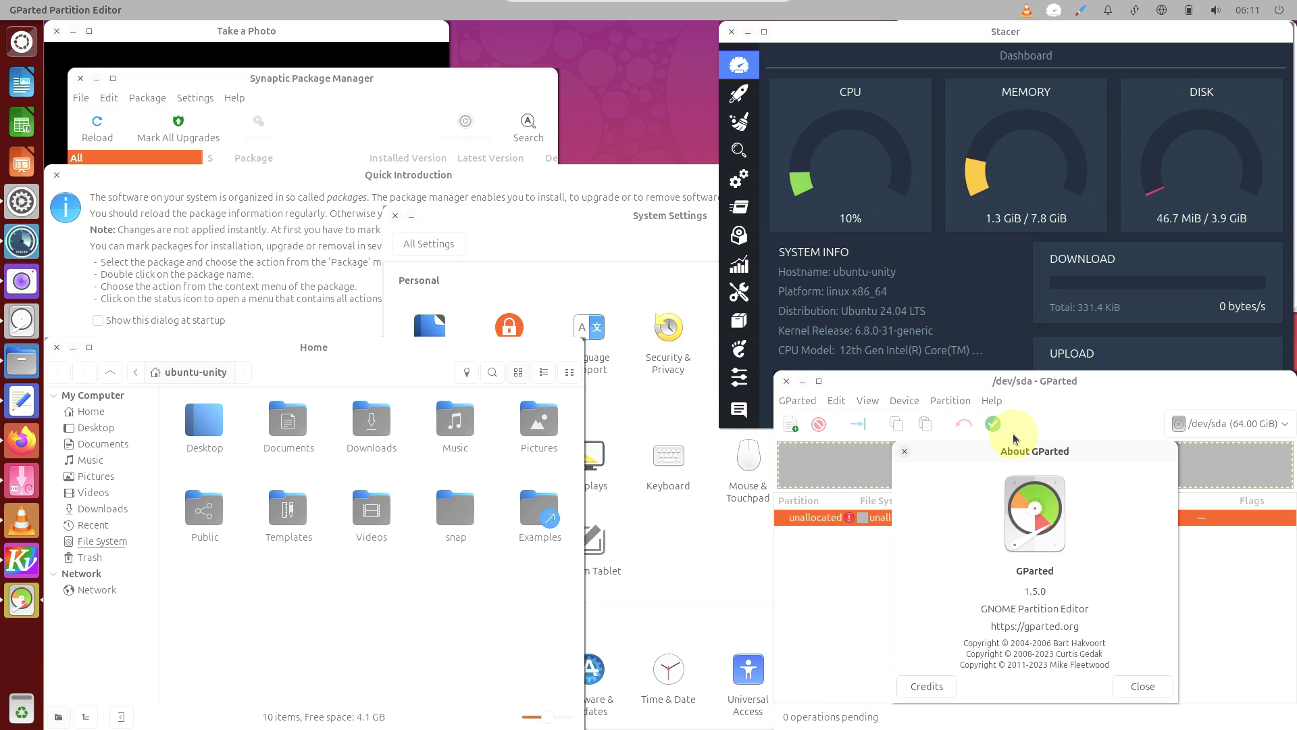
left_click(1141, 685)
left_click(794, 400)
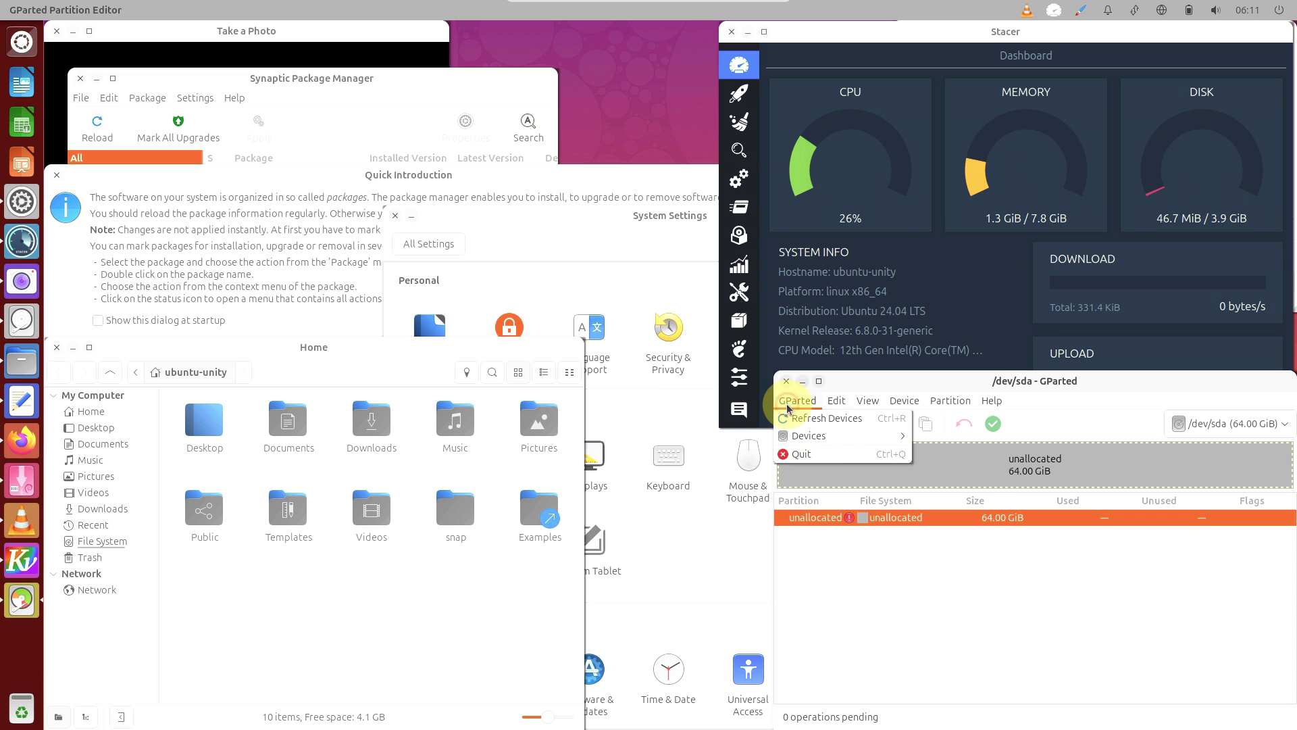
left_click(817, 455)
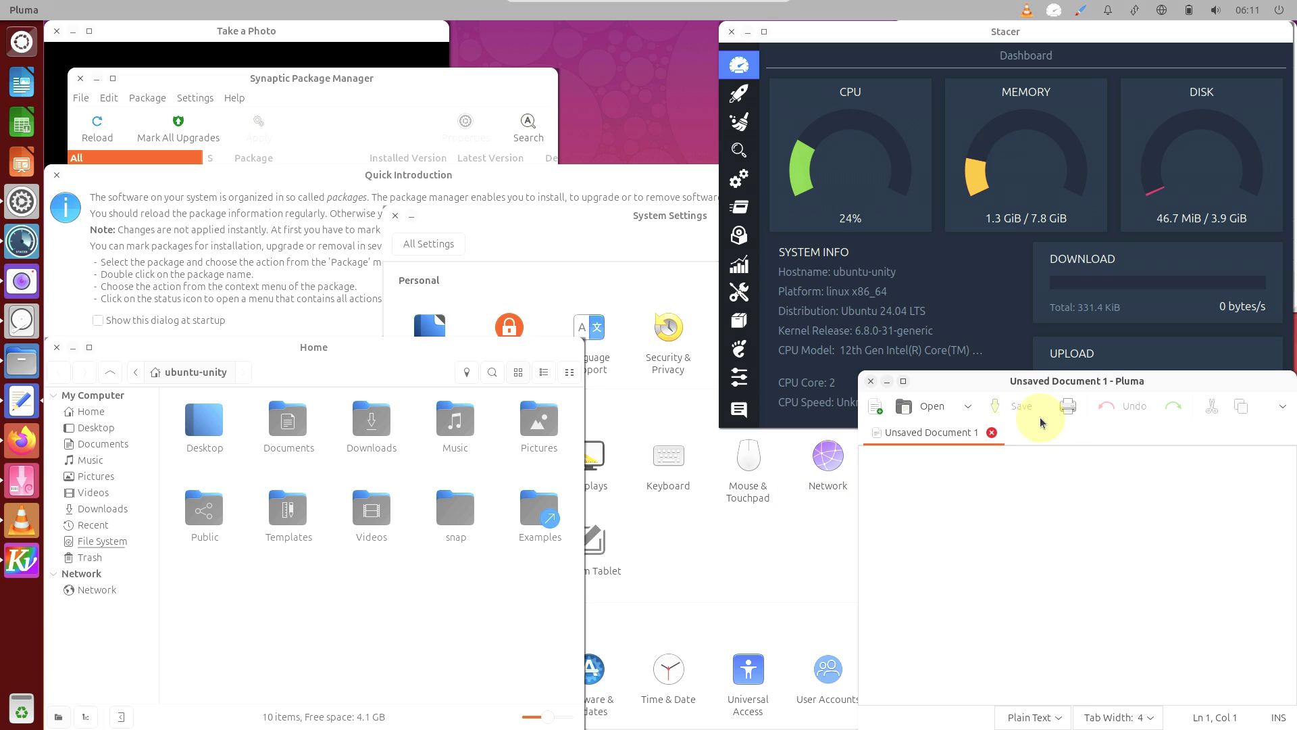
- Move the Pluma window clear of the screen edge, view its version information and close the text editor
left_click_drag(1149, 386, 954, 325)
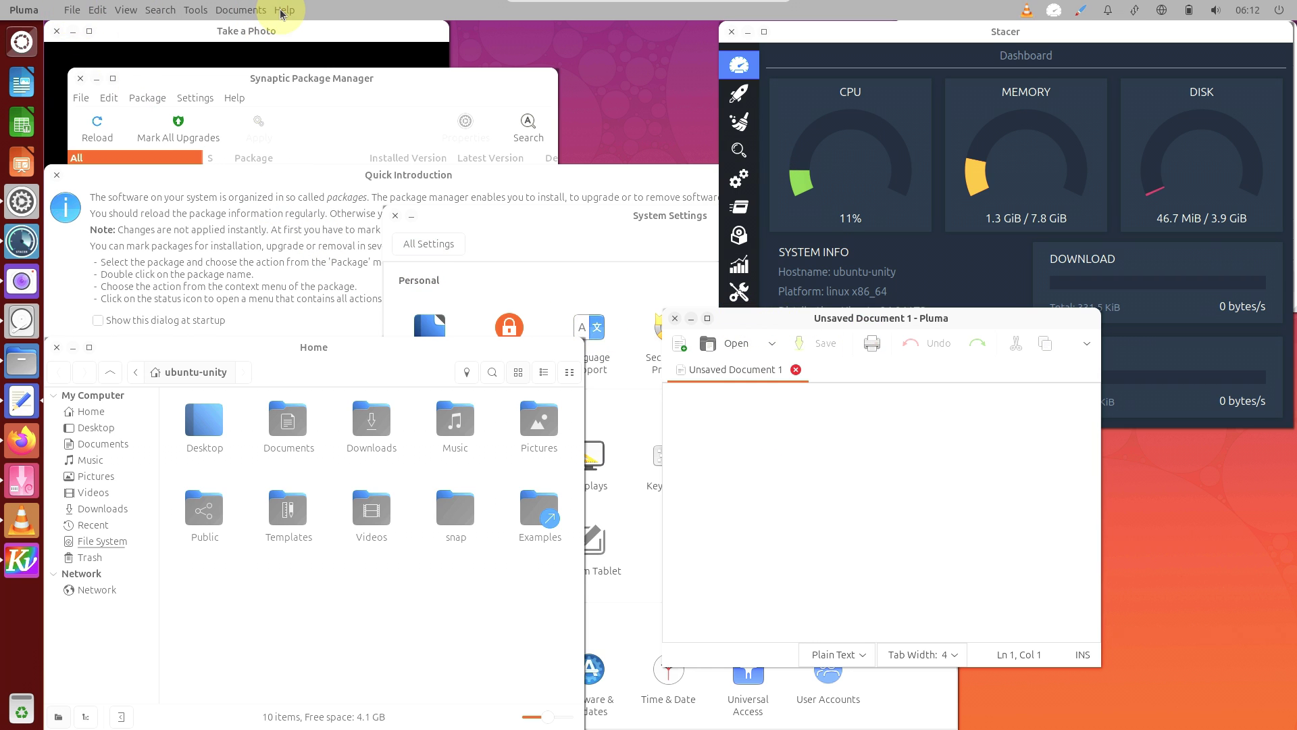
left_click(282, 10)
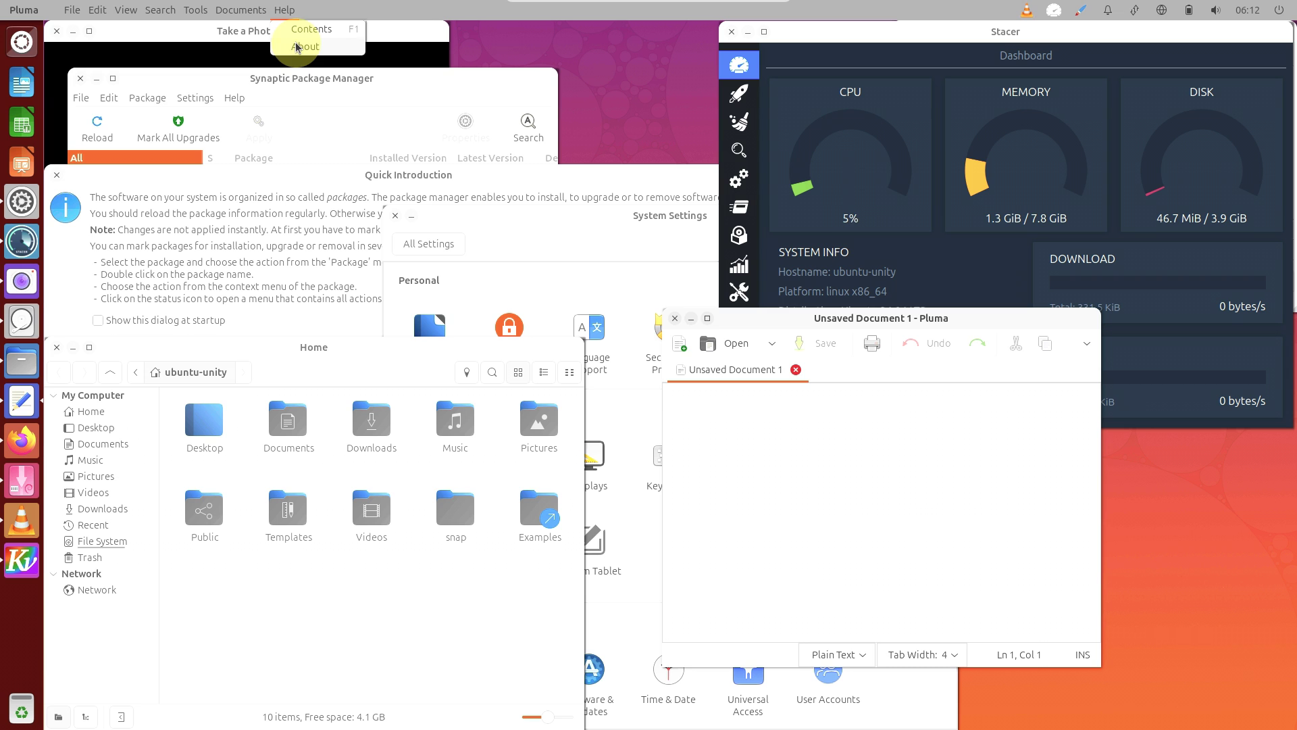
left_click(297, 46)
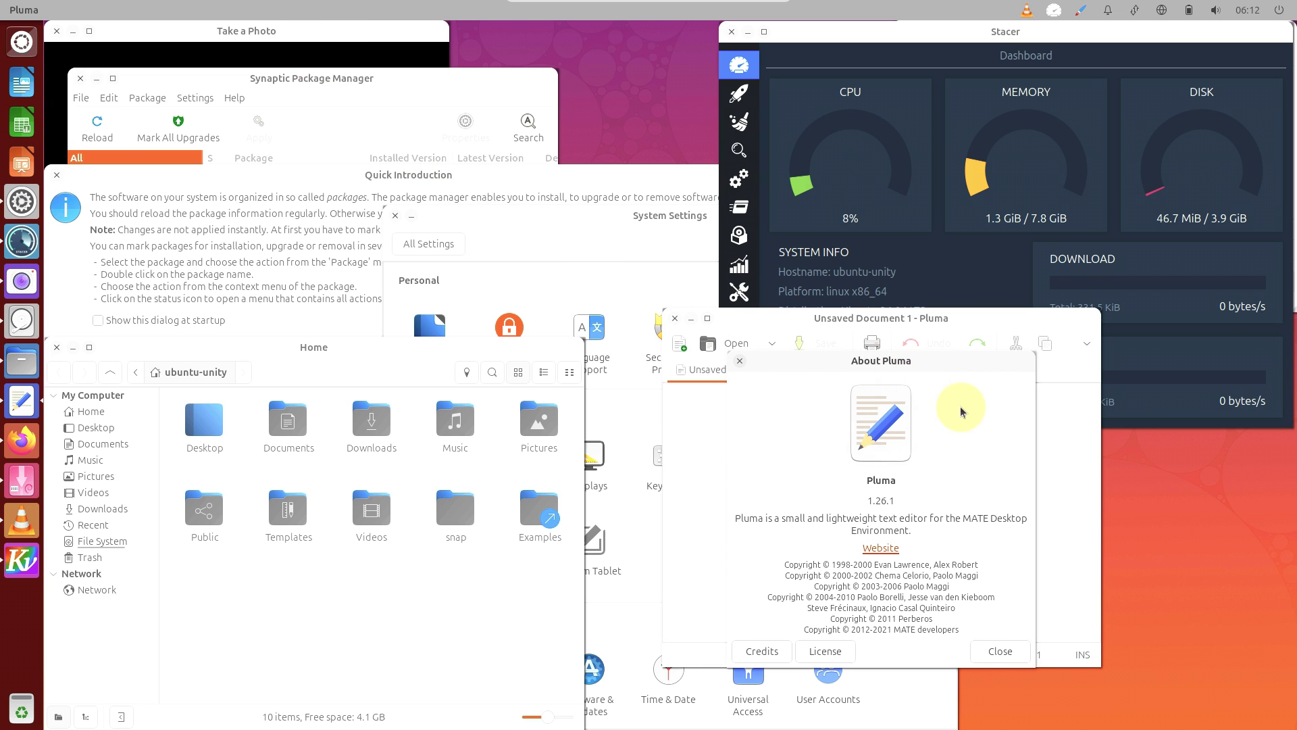
left_click(993, 652)
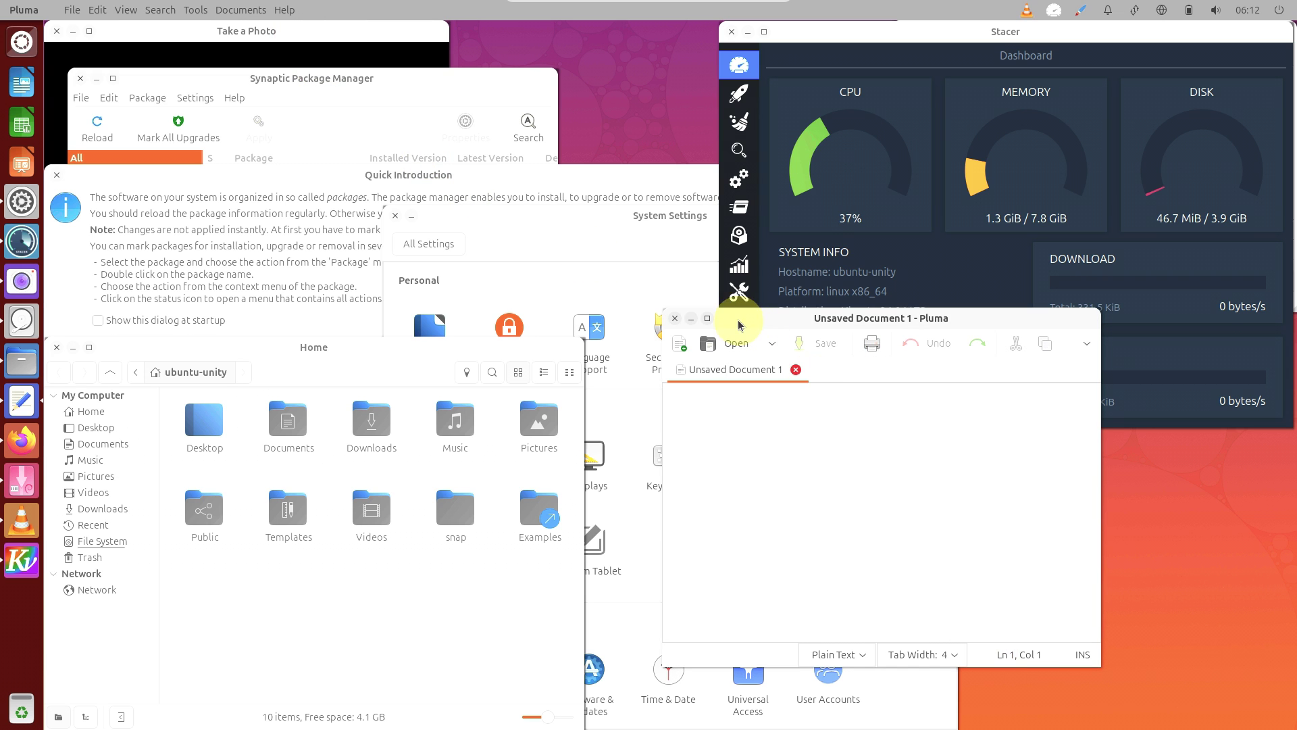
left_click(674, 318)
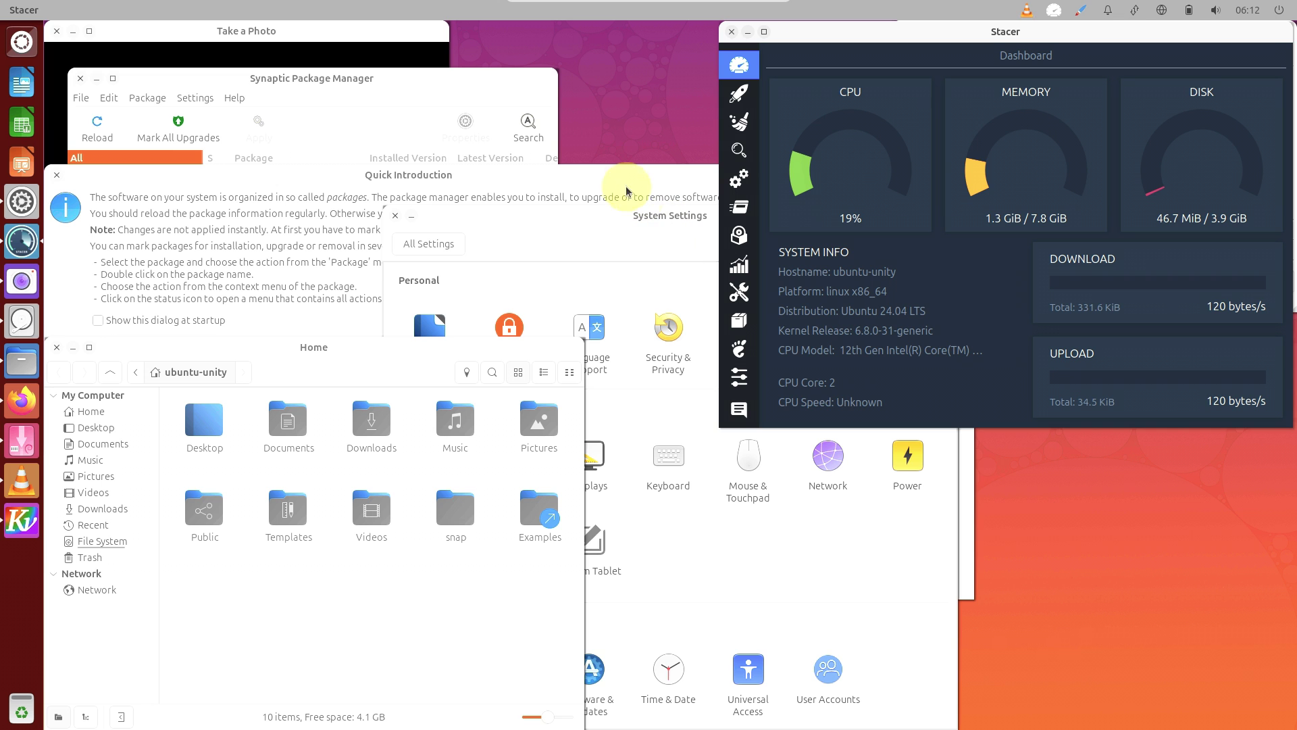
- Dismiss Synaptic's Quick Introduction, then maximize the package manager and enlarge its package list
left_click(489, 105)
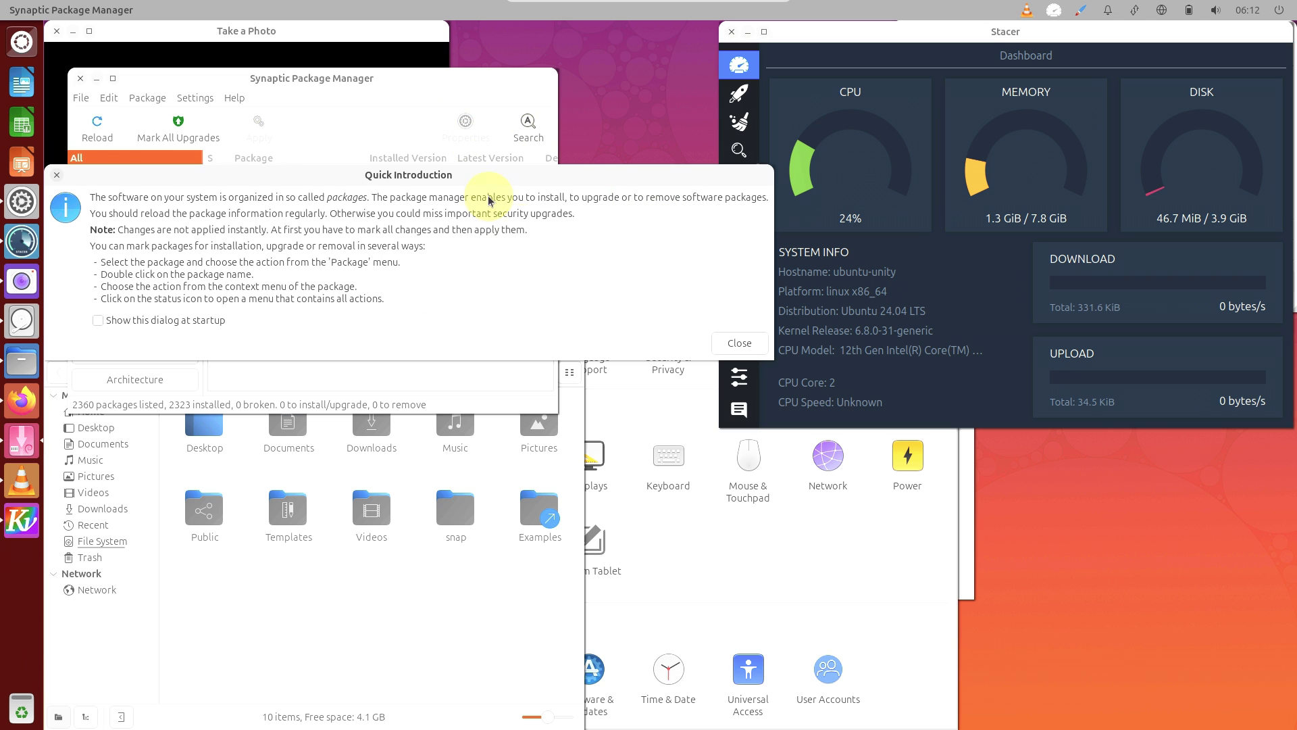
left_click(763, 344)
double_click(385, 76)
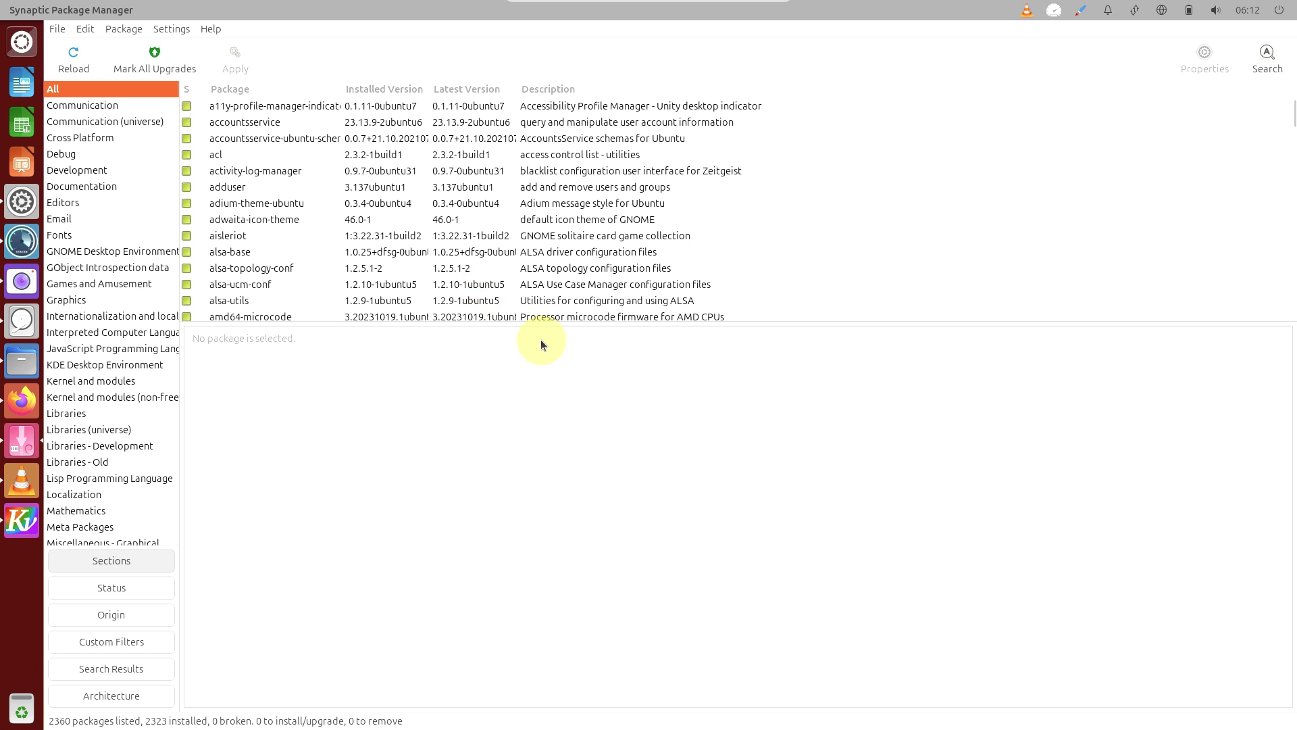
left_click_drag(545, 325, 550, 633)
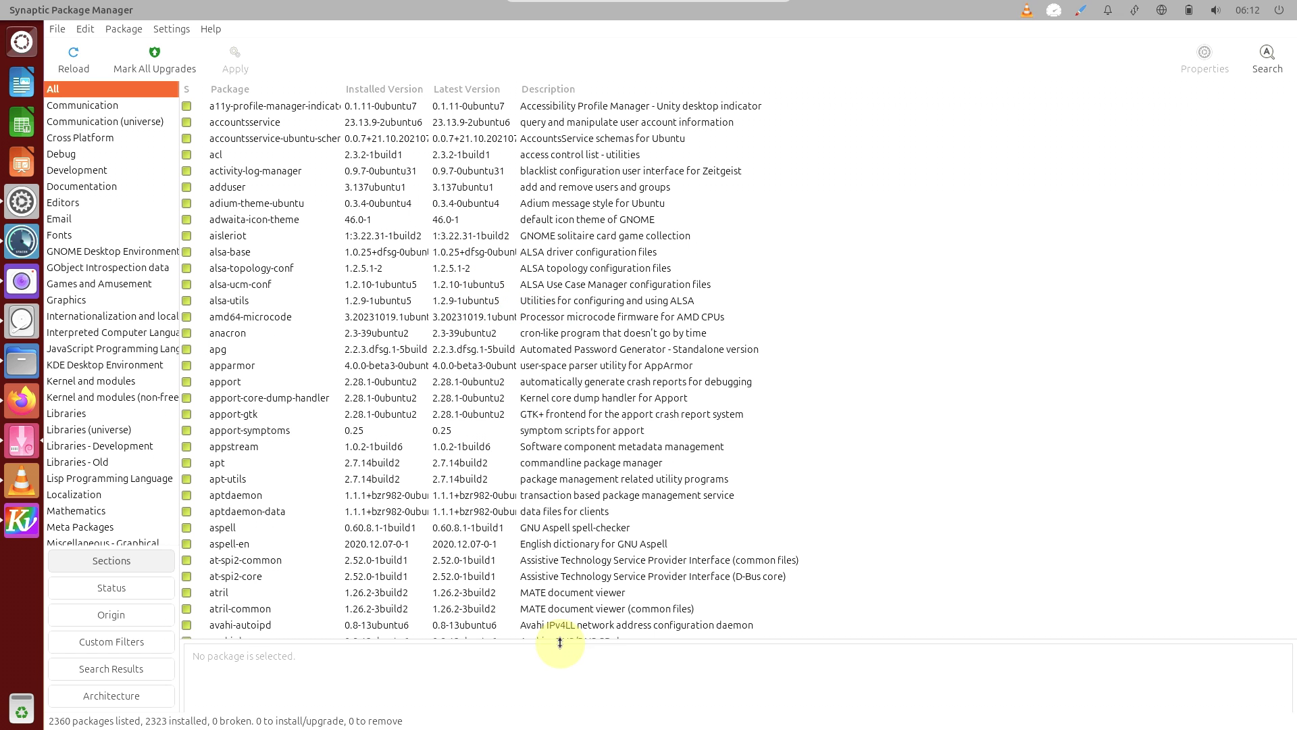
- View the version information of Synaptic Package Manager and quit the program
left_click(215, 31)
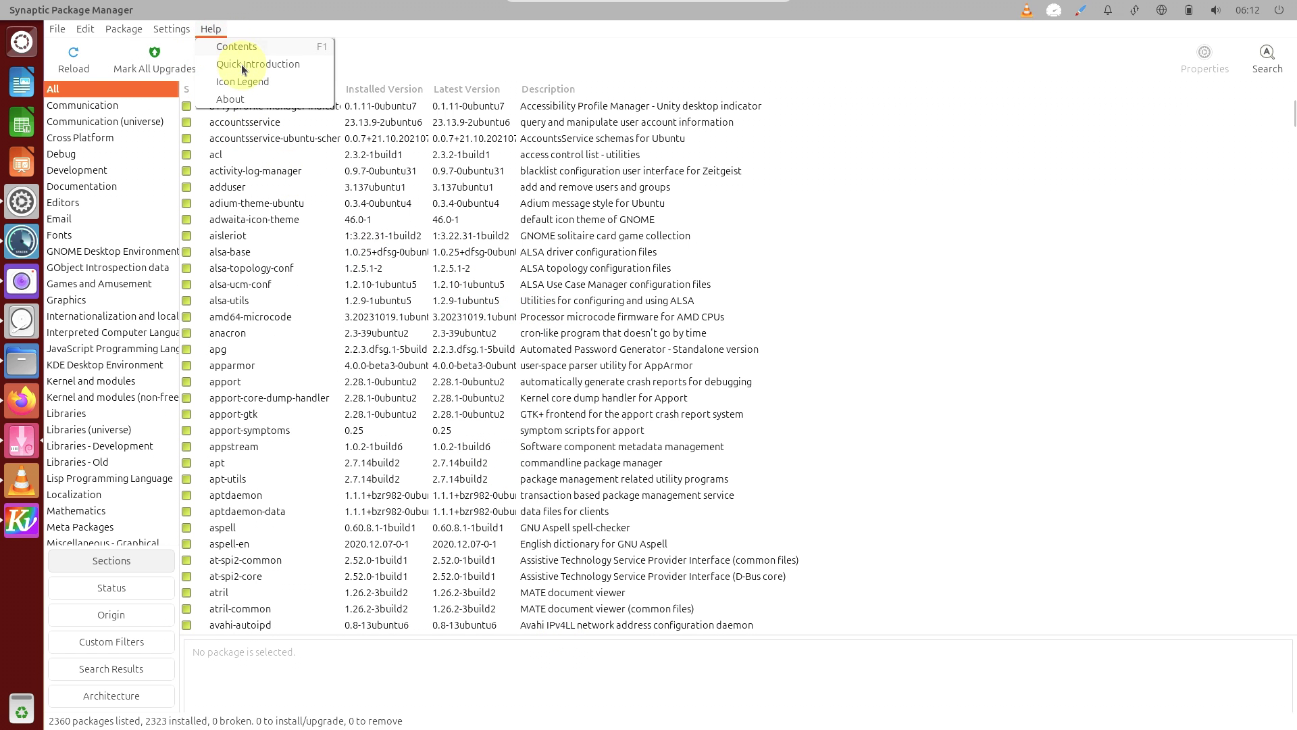
left_click(253, 98)
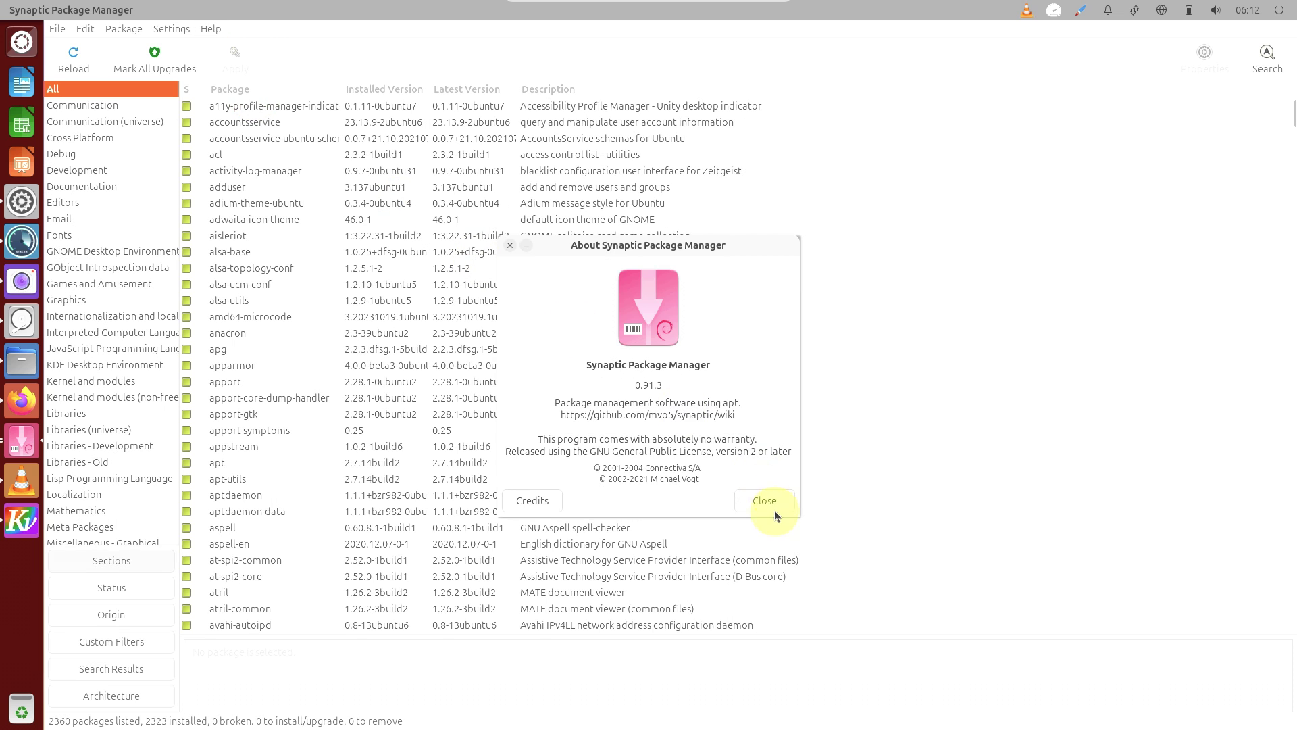
left_click(770, 499)
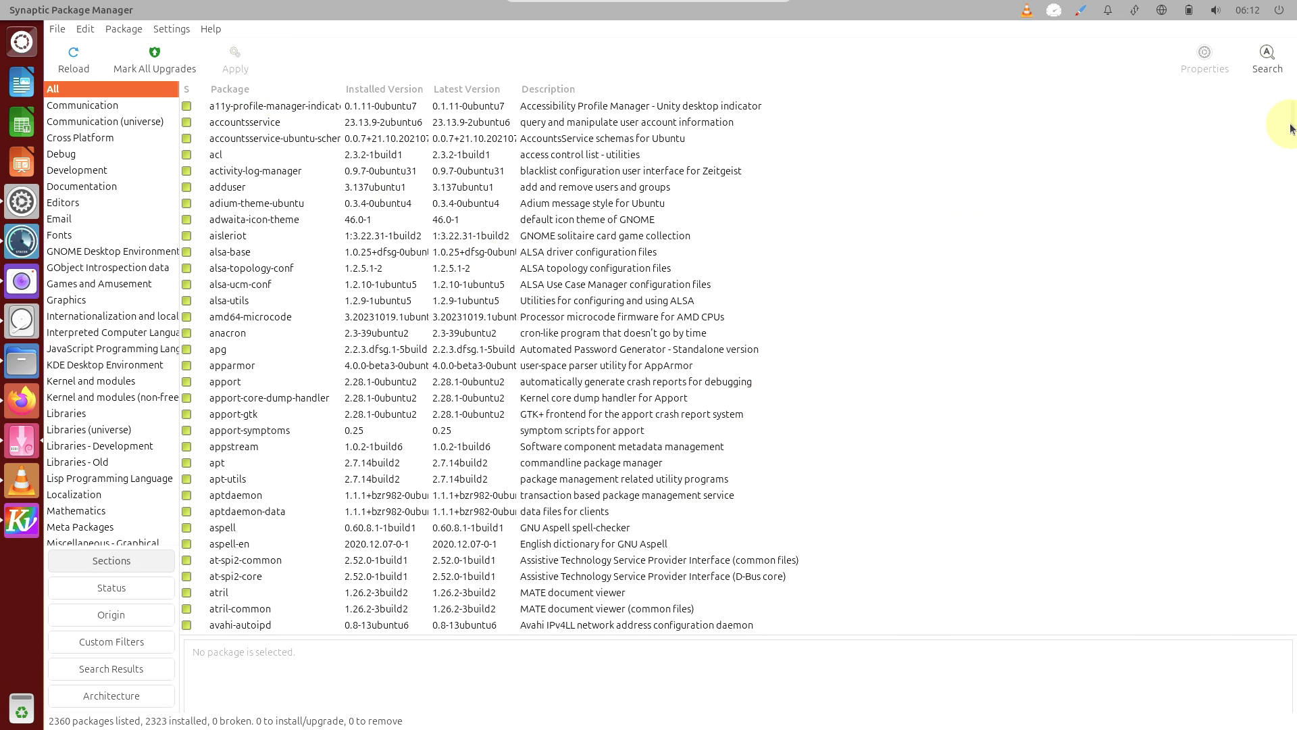
left_click_drag(1290, 125, 1220, 92)
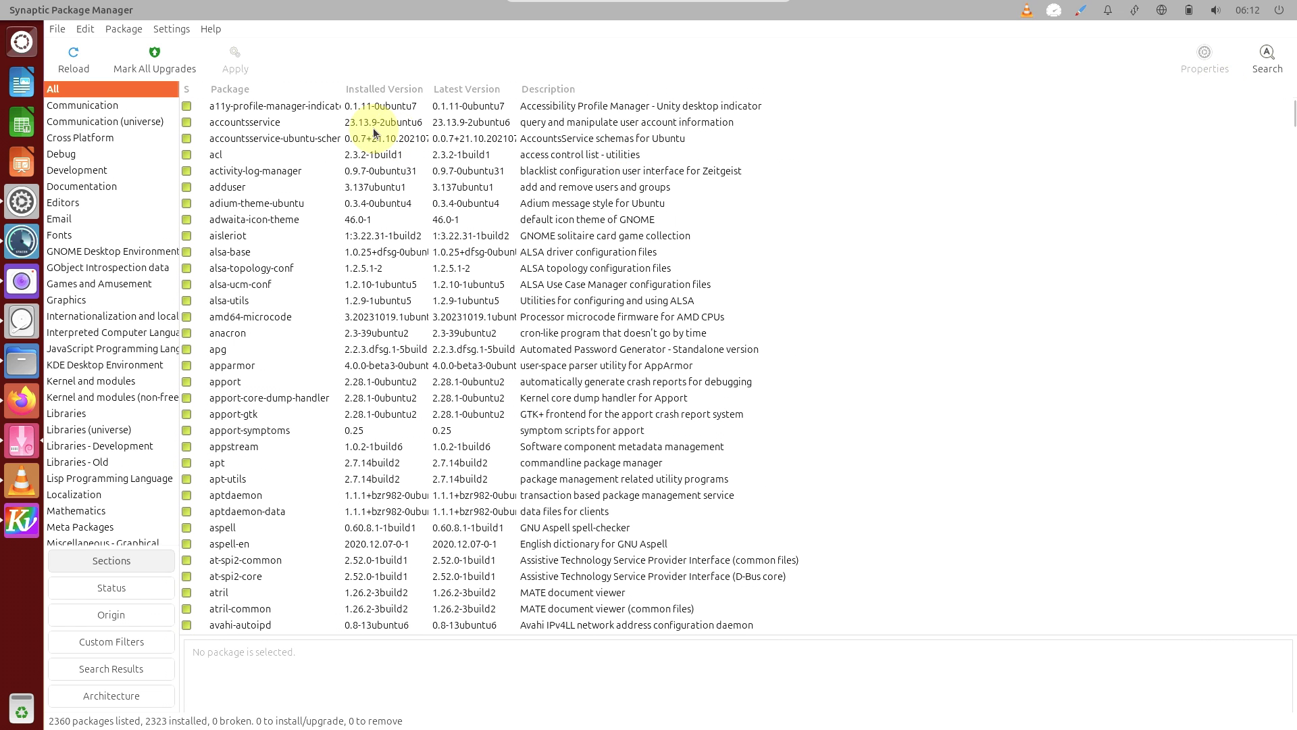
left_click(56, 29)
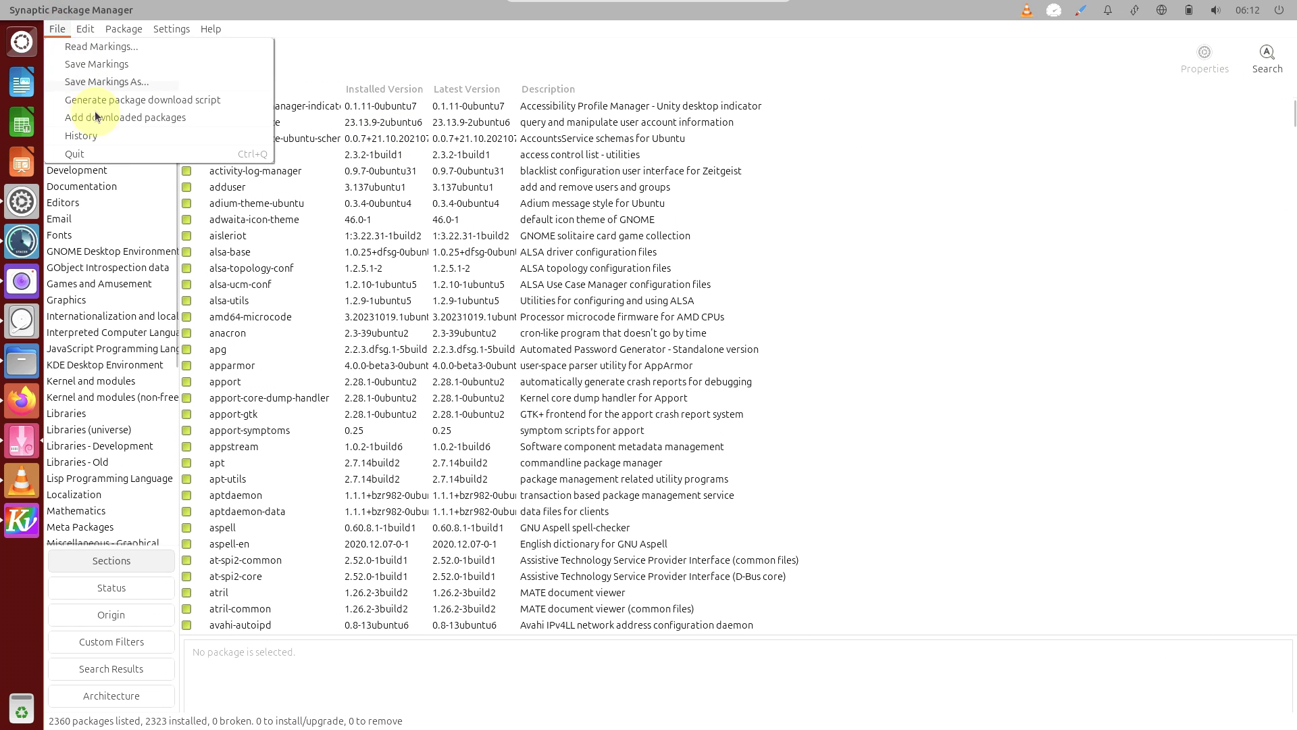
left_click(113, 151)
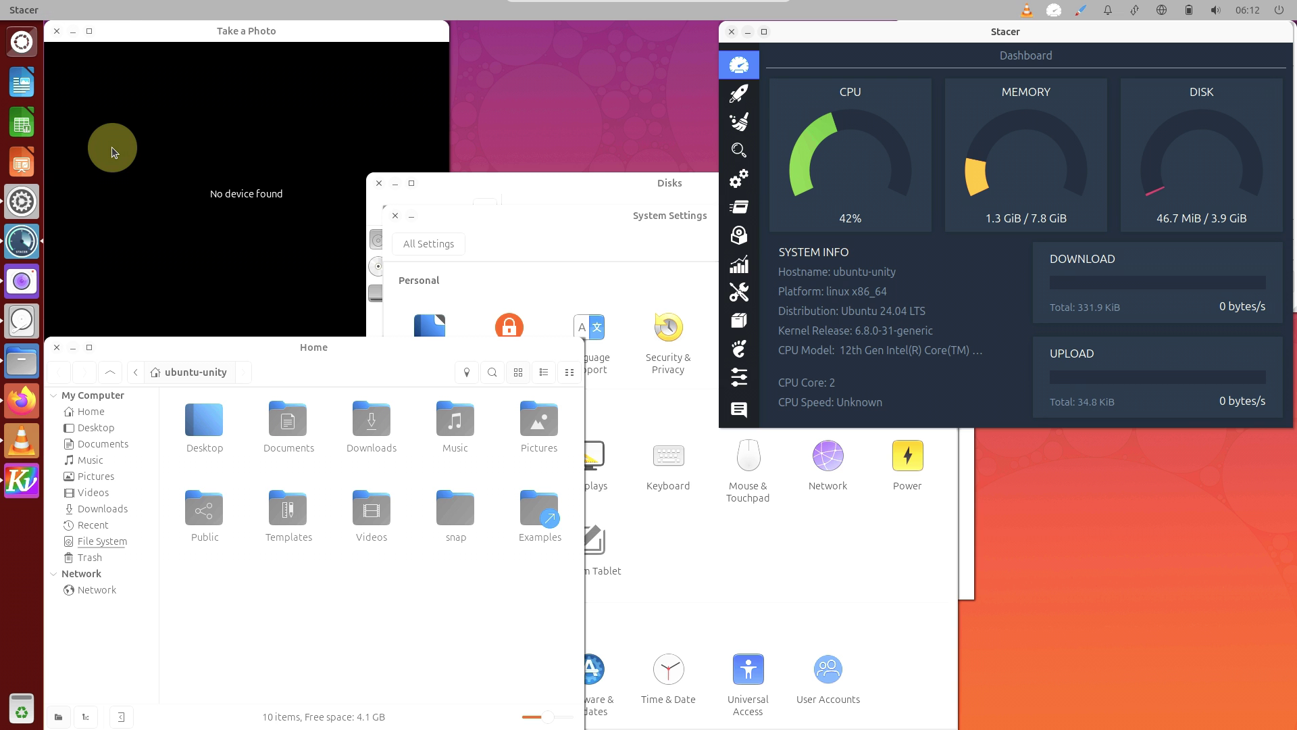
- Bring the Cheese camera window to the front and close it
left_click(245, 40)
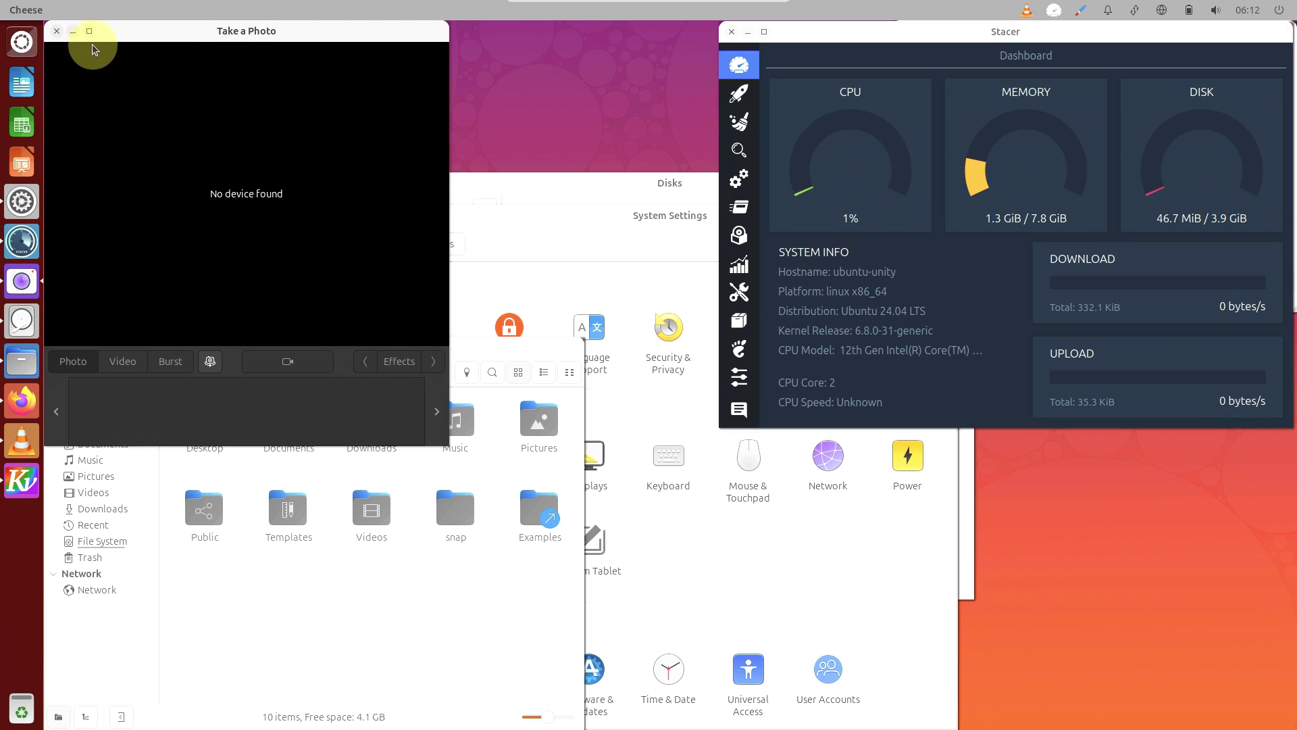
left_click(58, 31)
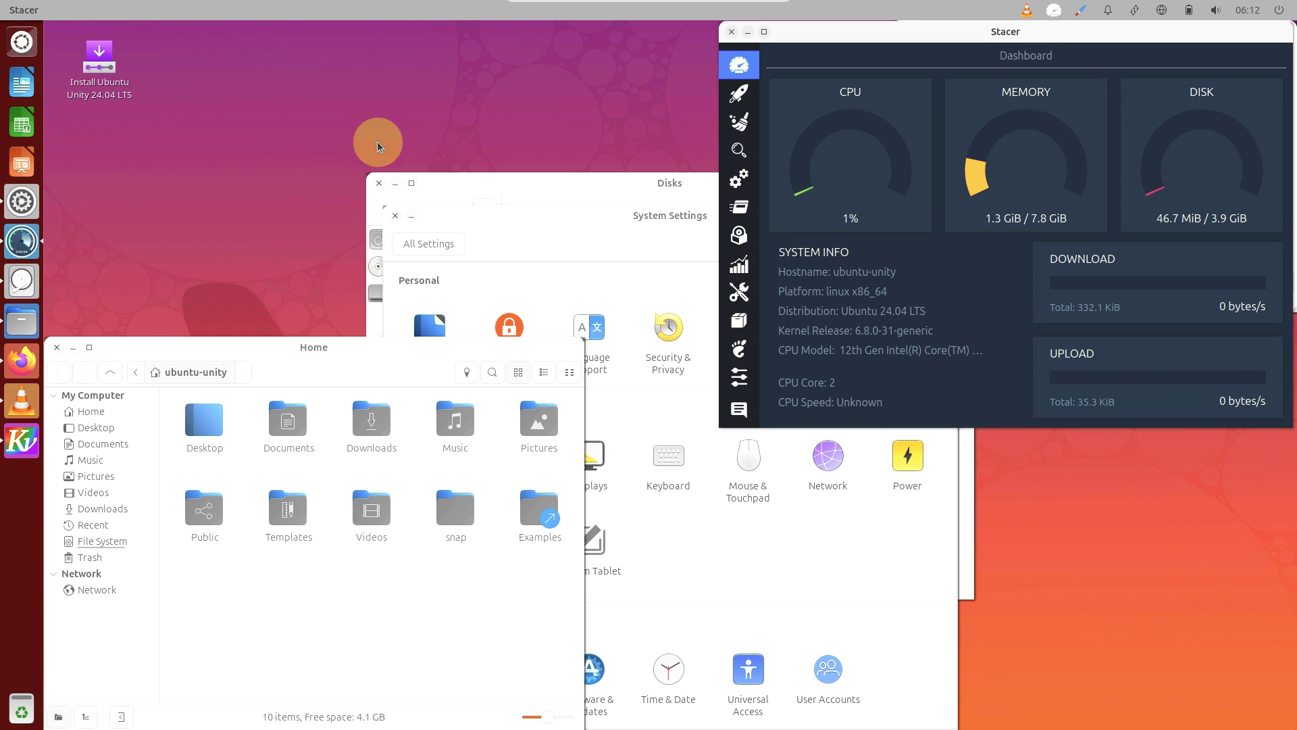
- View the Power settings in System Settings and close the settings window
left_click(527, 219)
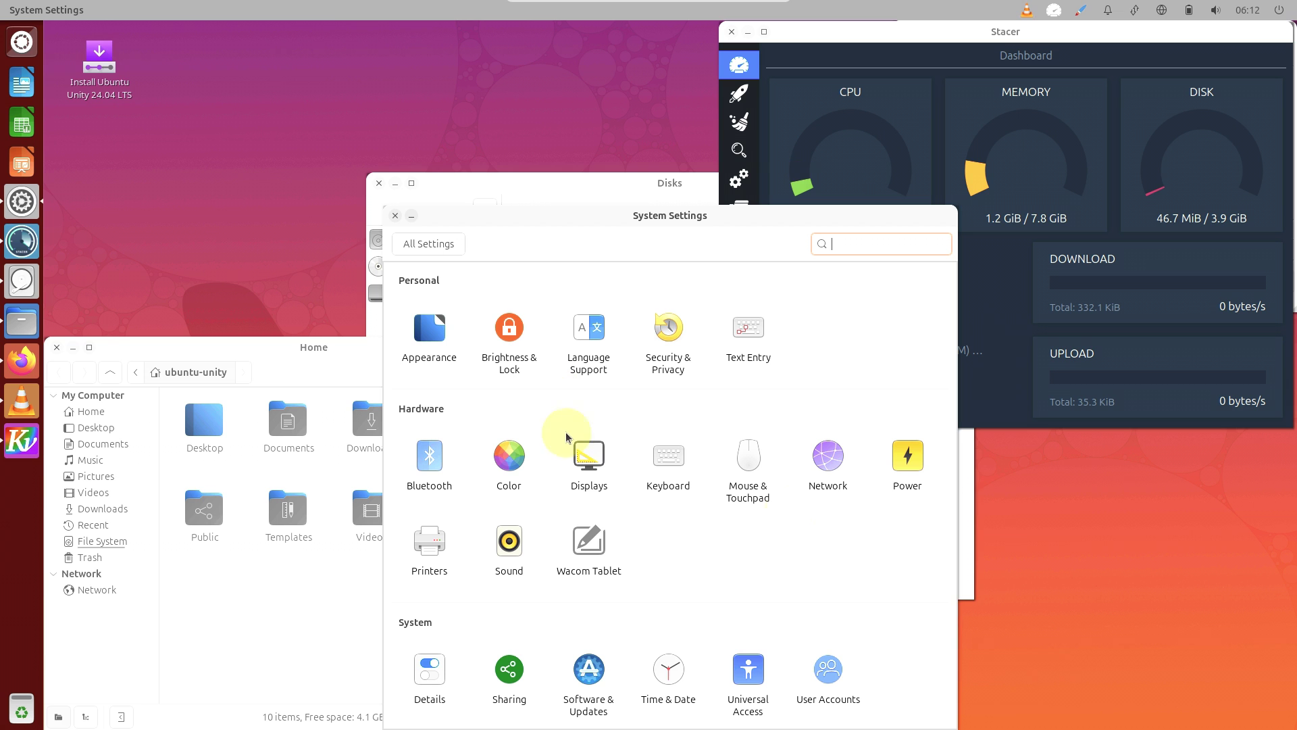
left_click(905, 484)
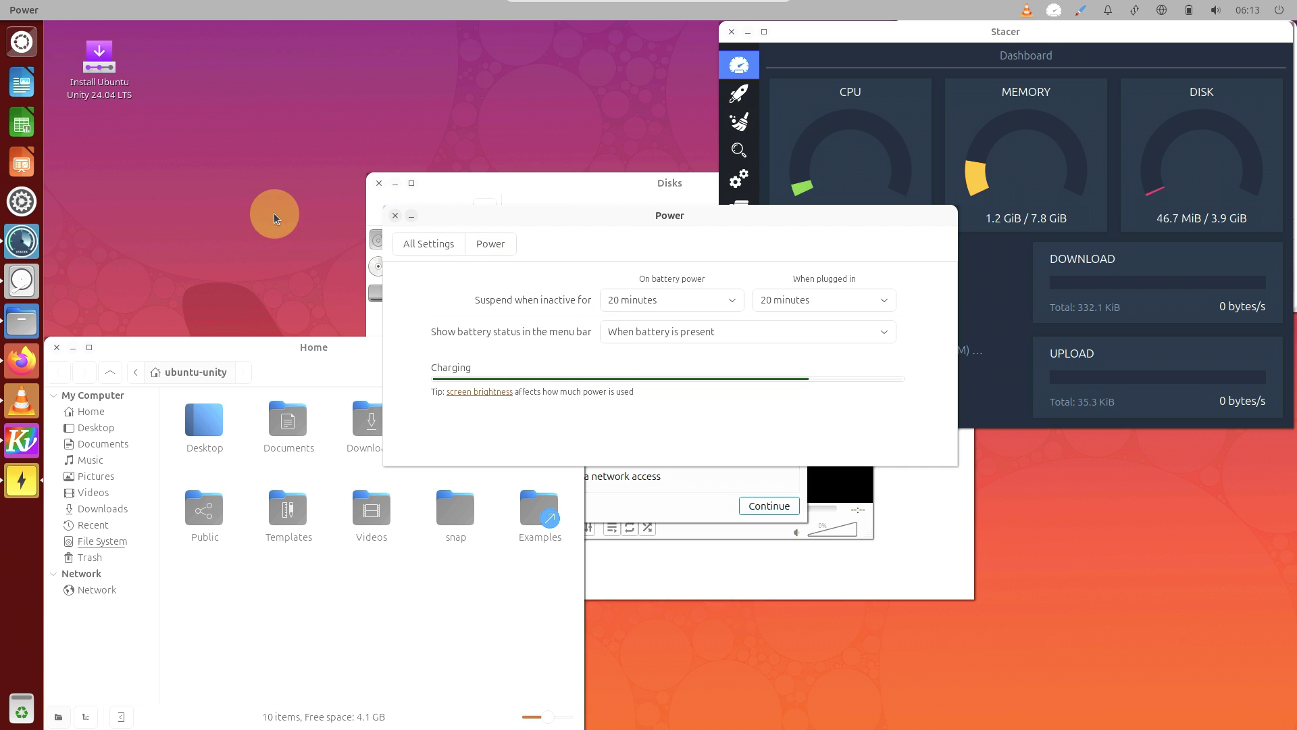
left_click(391, 218)
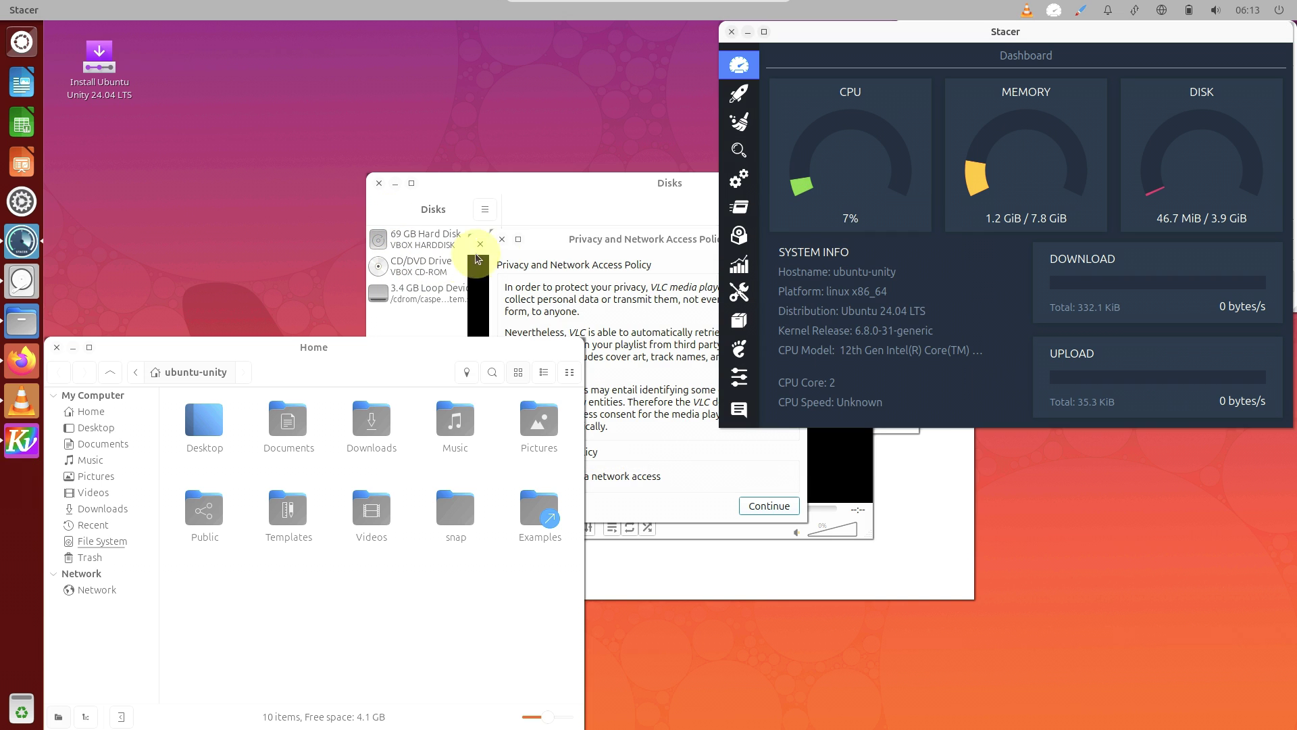
- Accept VLC media player's Privacy and Network Access Policy with metadata network access allowed
left_click(558, 252)
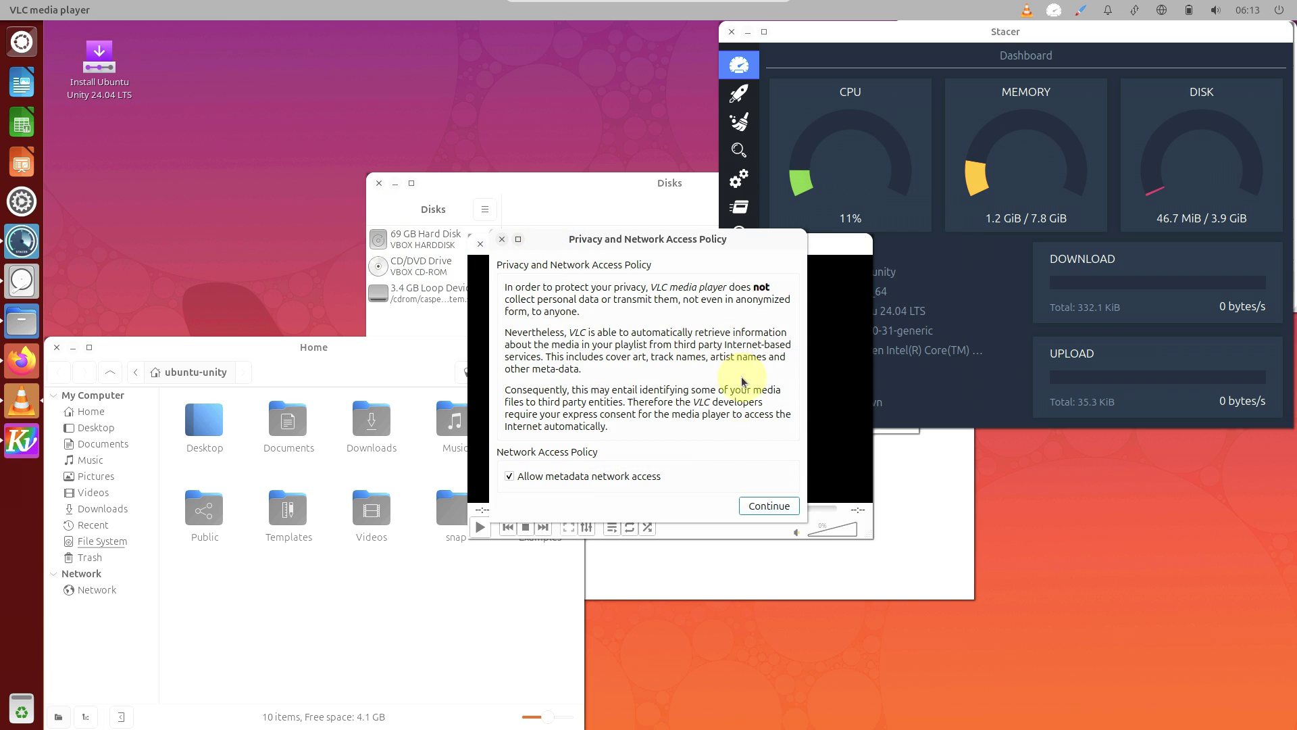
left_click(786, 506)
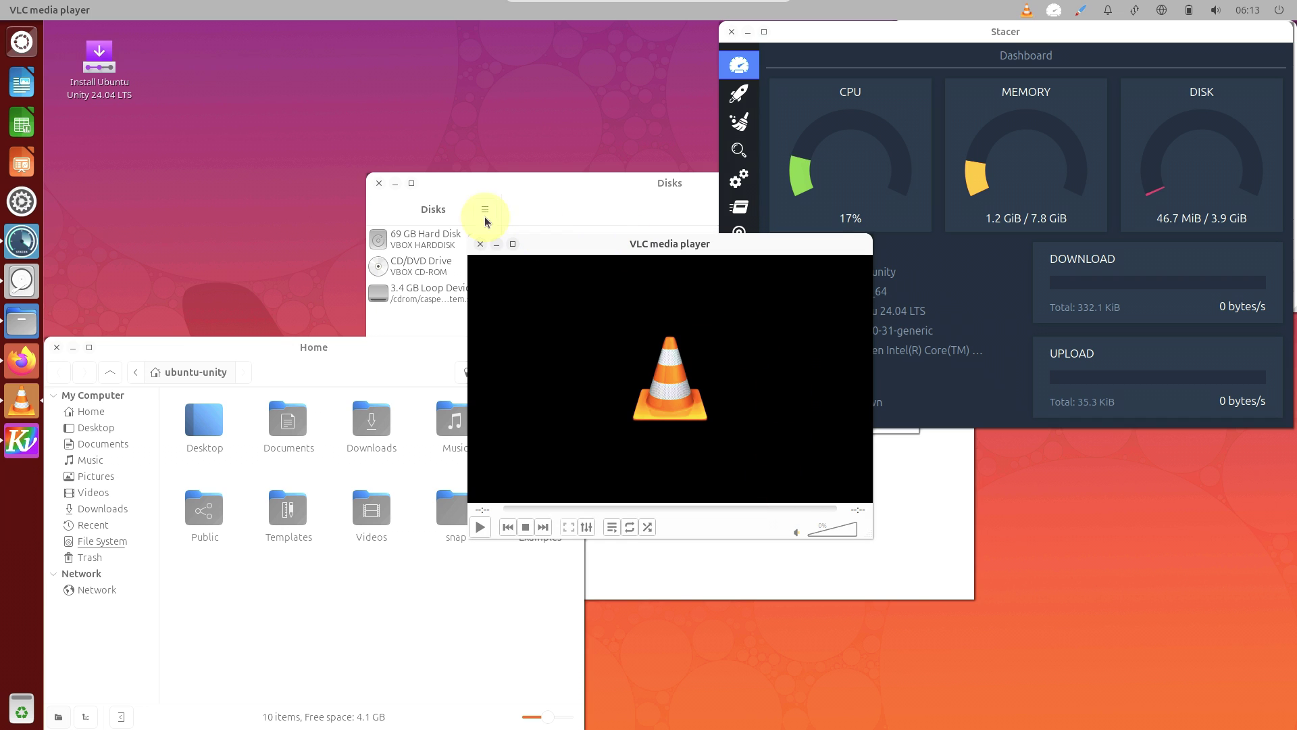
- View the version information of VLC media player and close the program
mouse_move(116, 5)
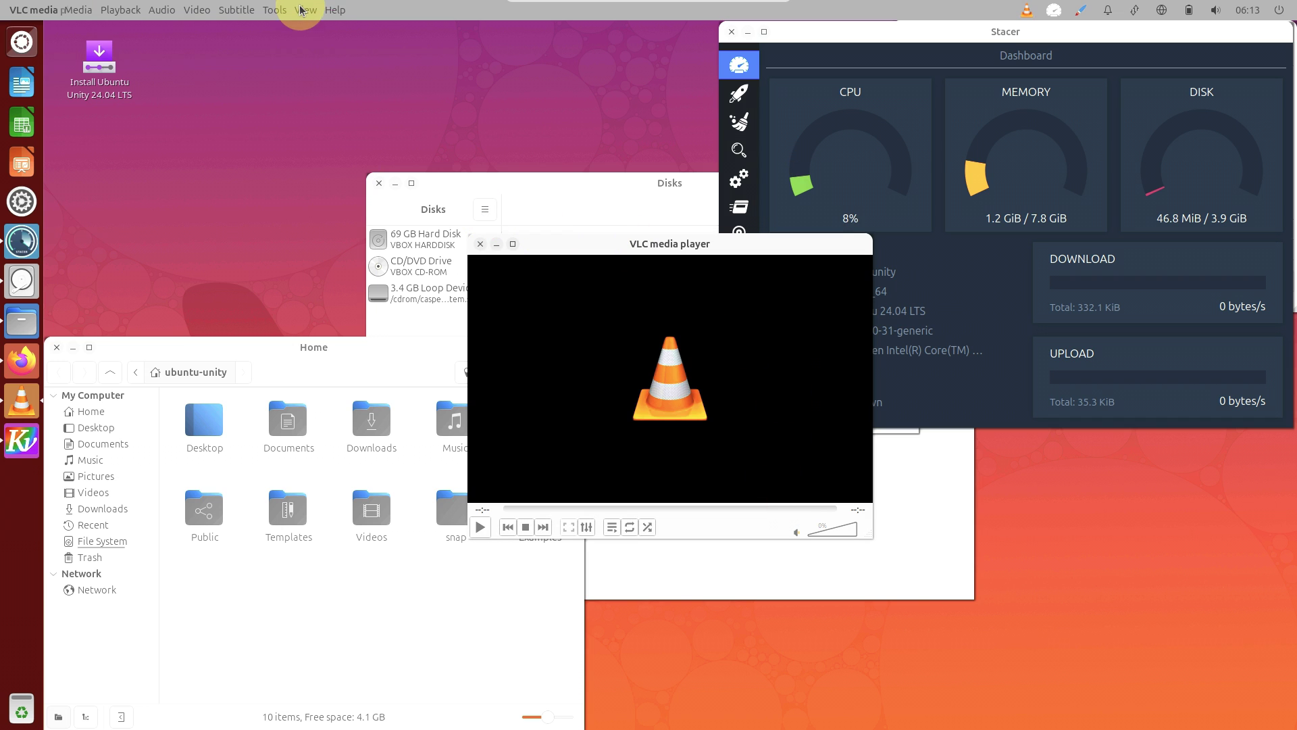
left_click(332, 12)
left_click(363, 53)
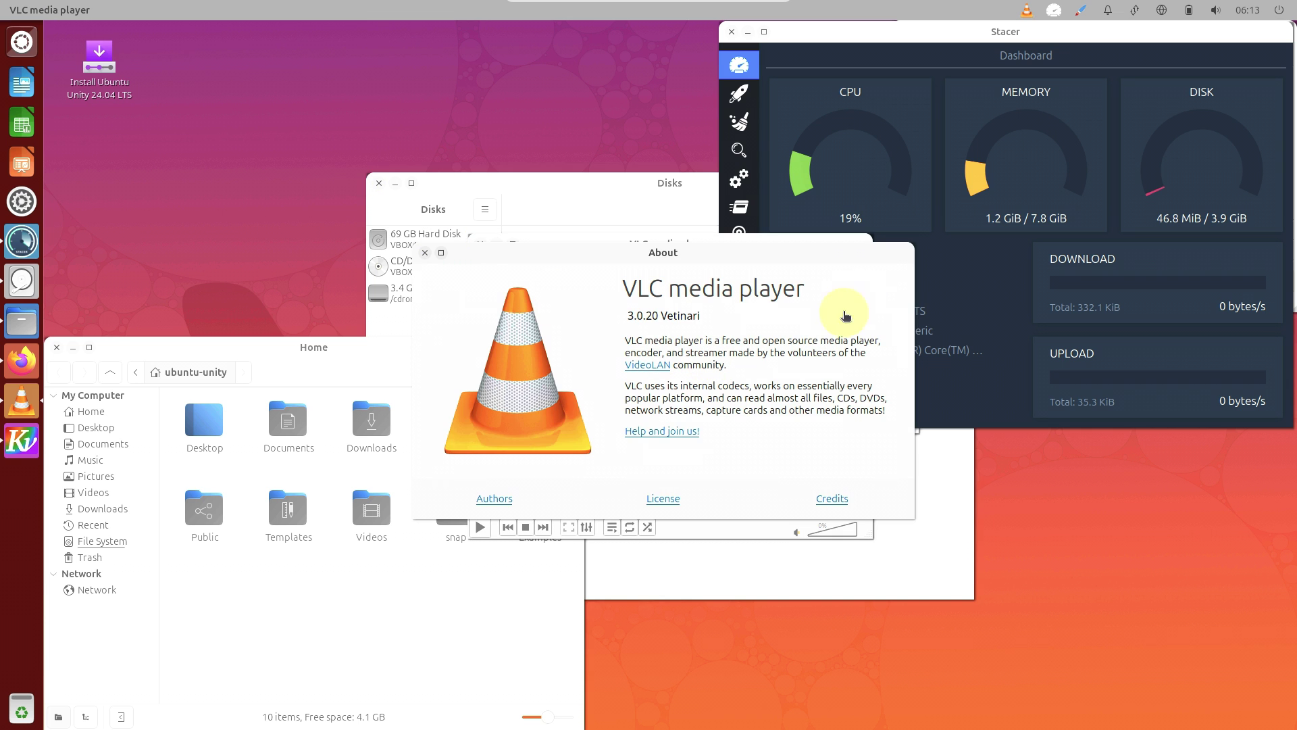
left_click(423, 254)
left_click(480, 243)
- Bring the Disks window to the front, view its version information and close the program
left_click(566, 203)
left_click_drag(568, 206, 485, 181)
left_click(400, 186)
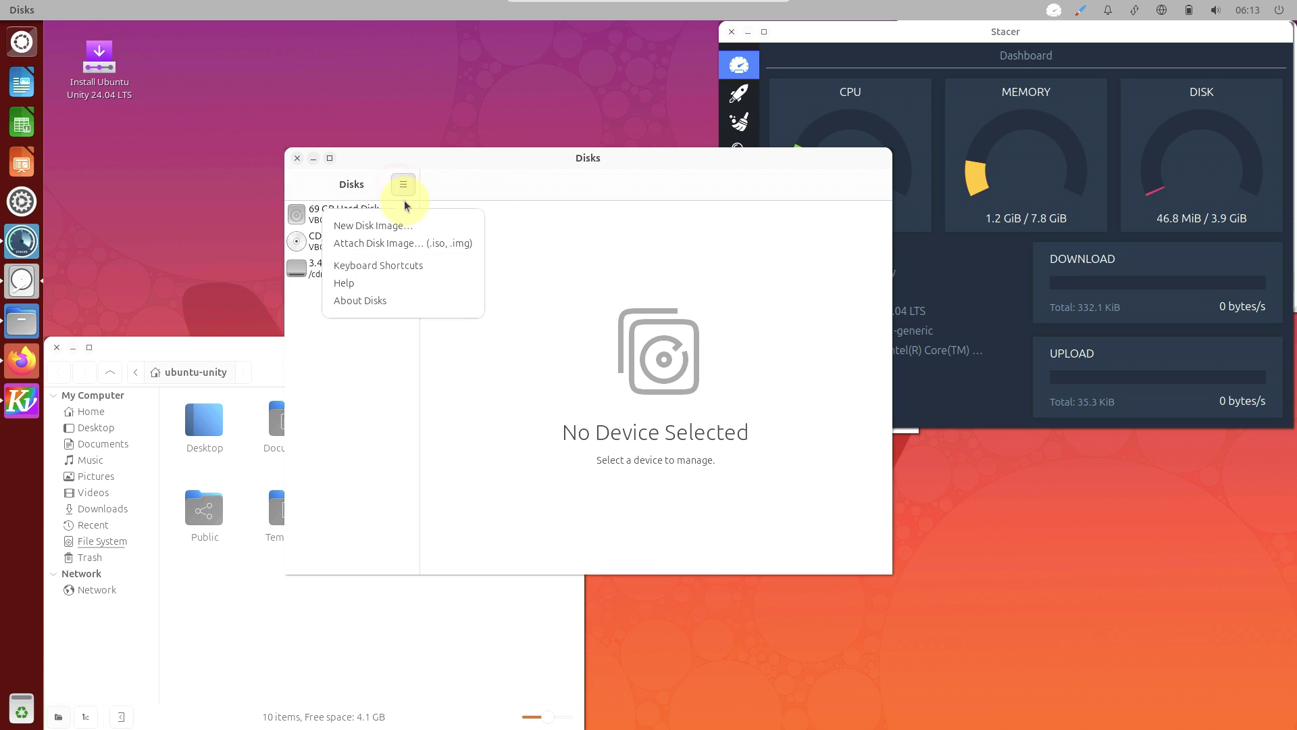
left_click(419, 299)
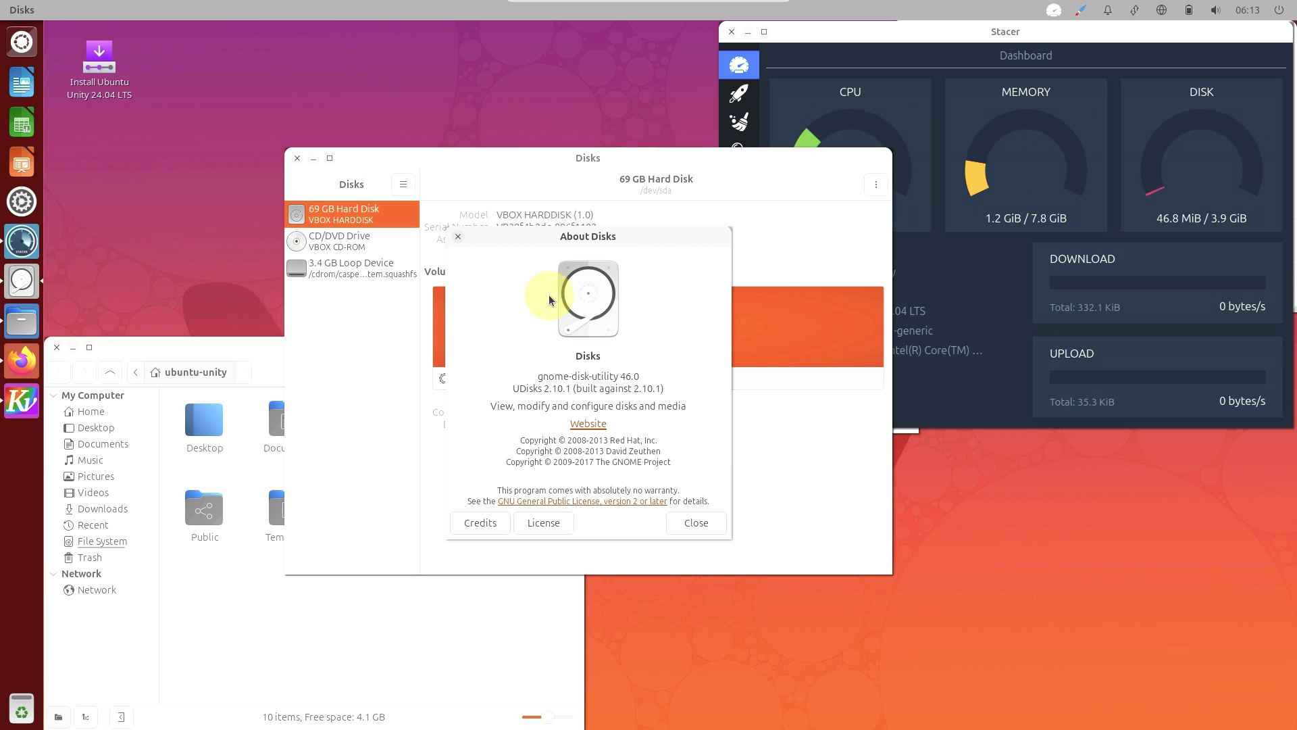
left_click(459, 237)
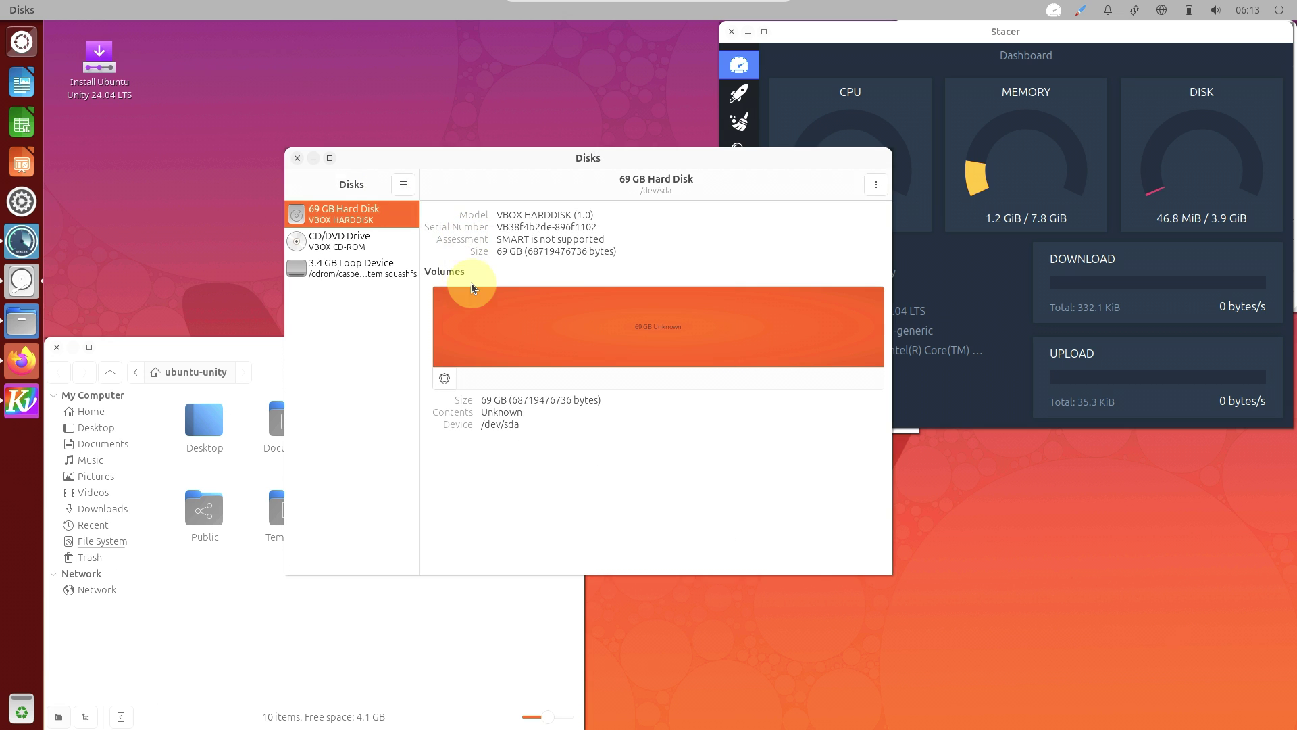
left_click(298, 160)
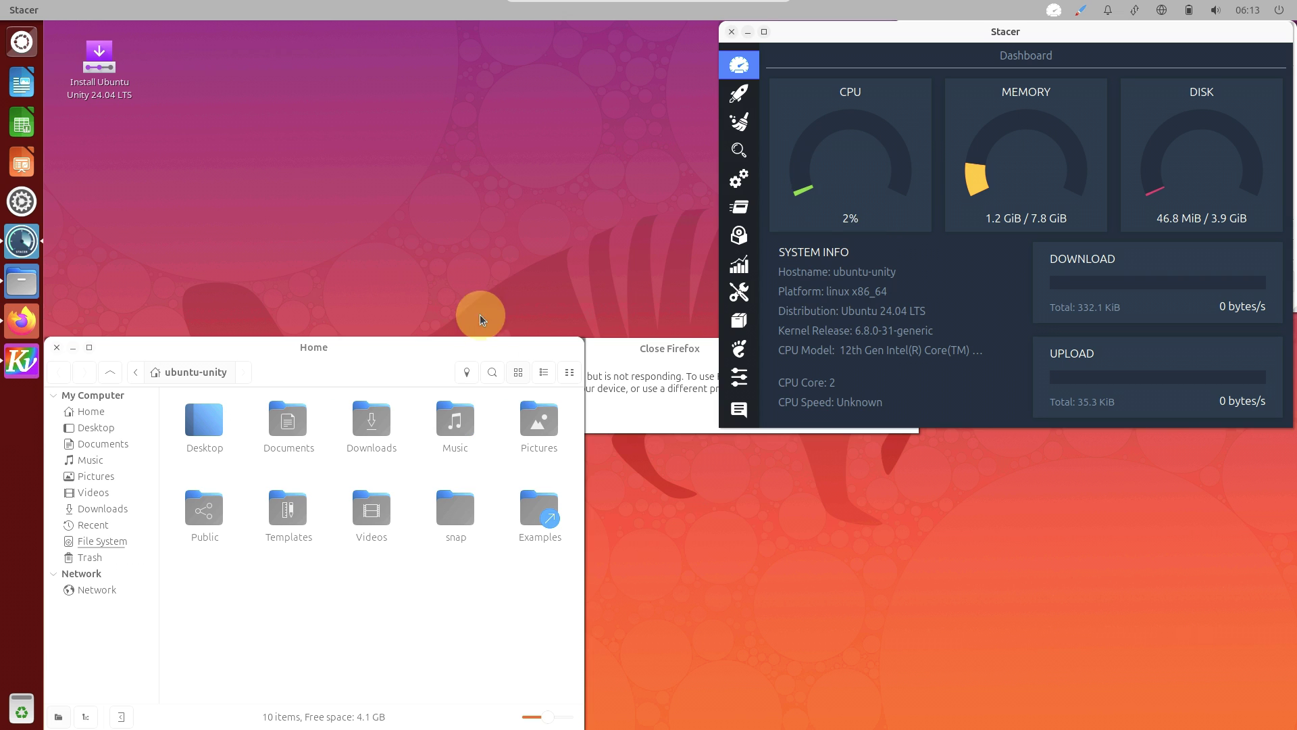
- Bring the Close Firefox dialog to the front and close the unresponsive Firefox
left_click(642, 397)
left_click(874, 417)
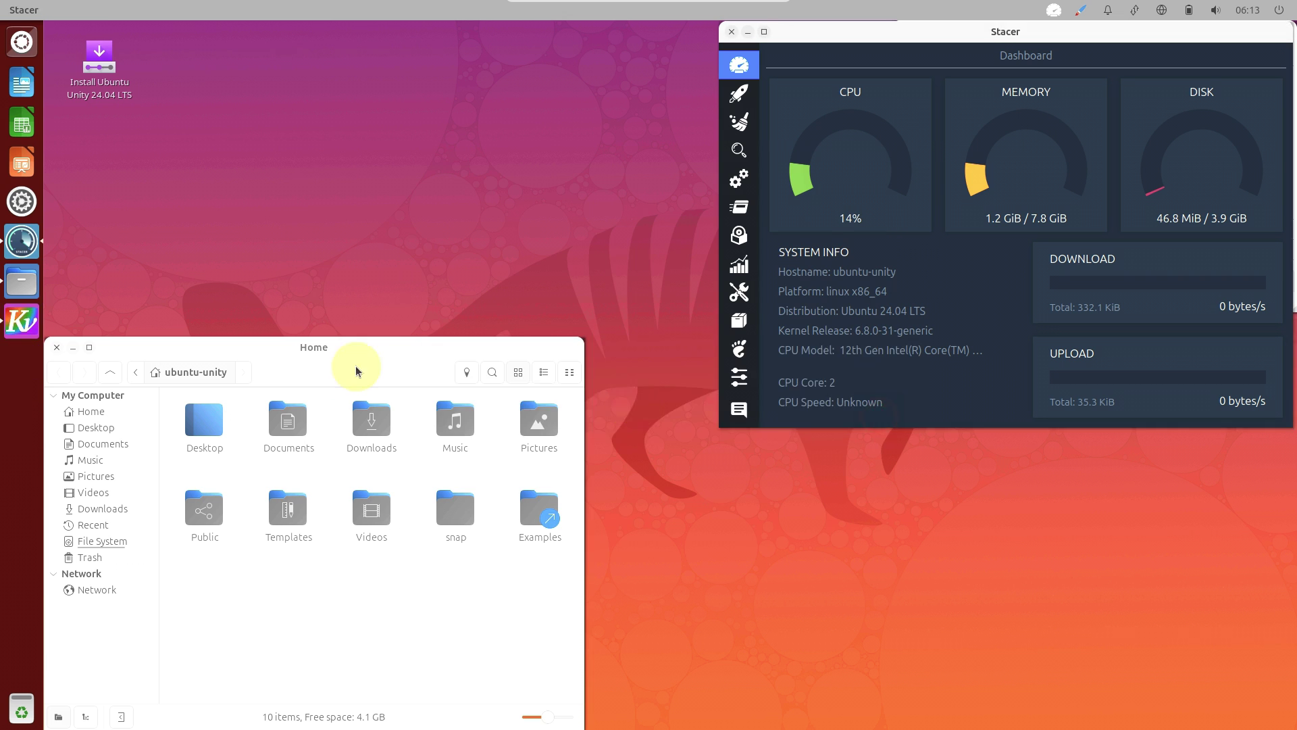
- Maximize the Home file manager window and browse the File System into sys/kernel, returning to the sys folder
left_click_drag(346, 357, 351, 44)
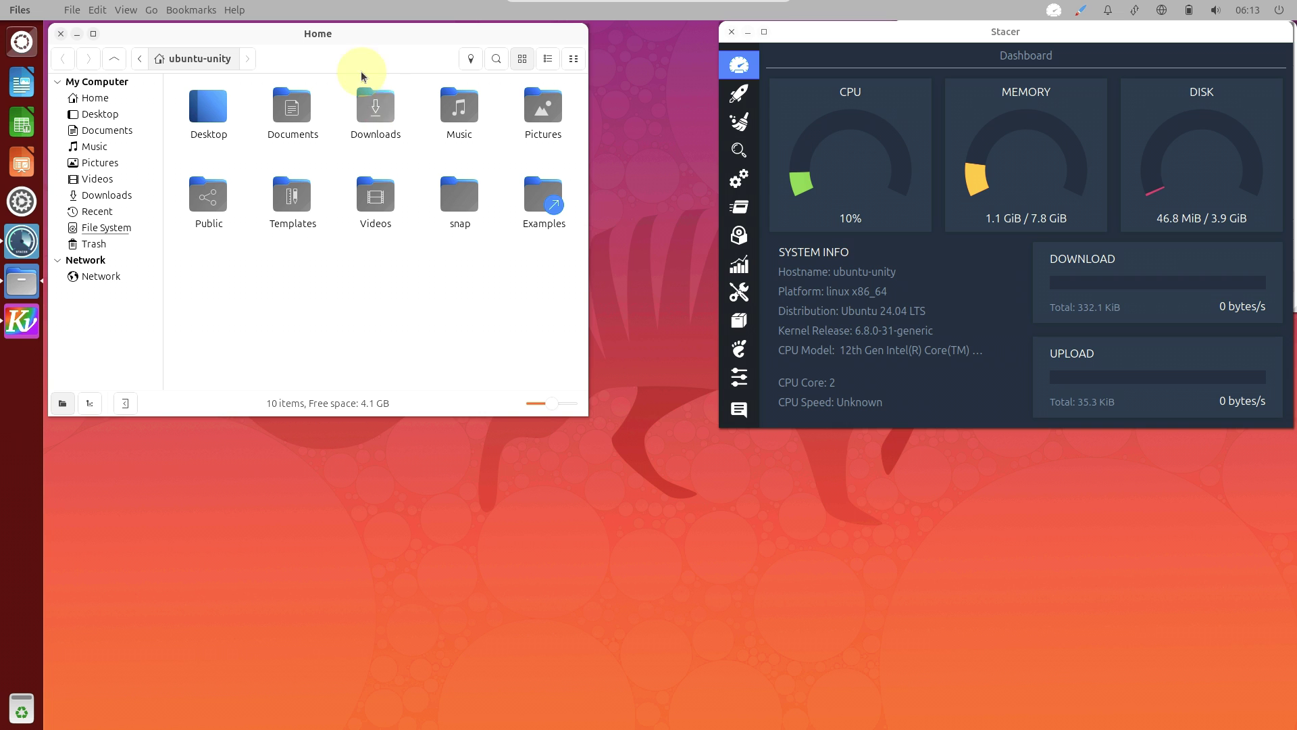
double_click(348, 38)
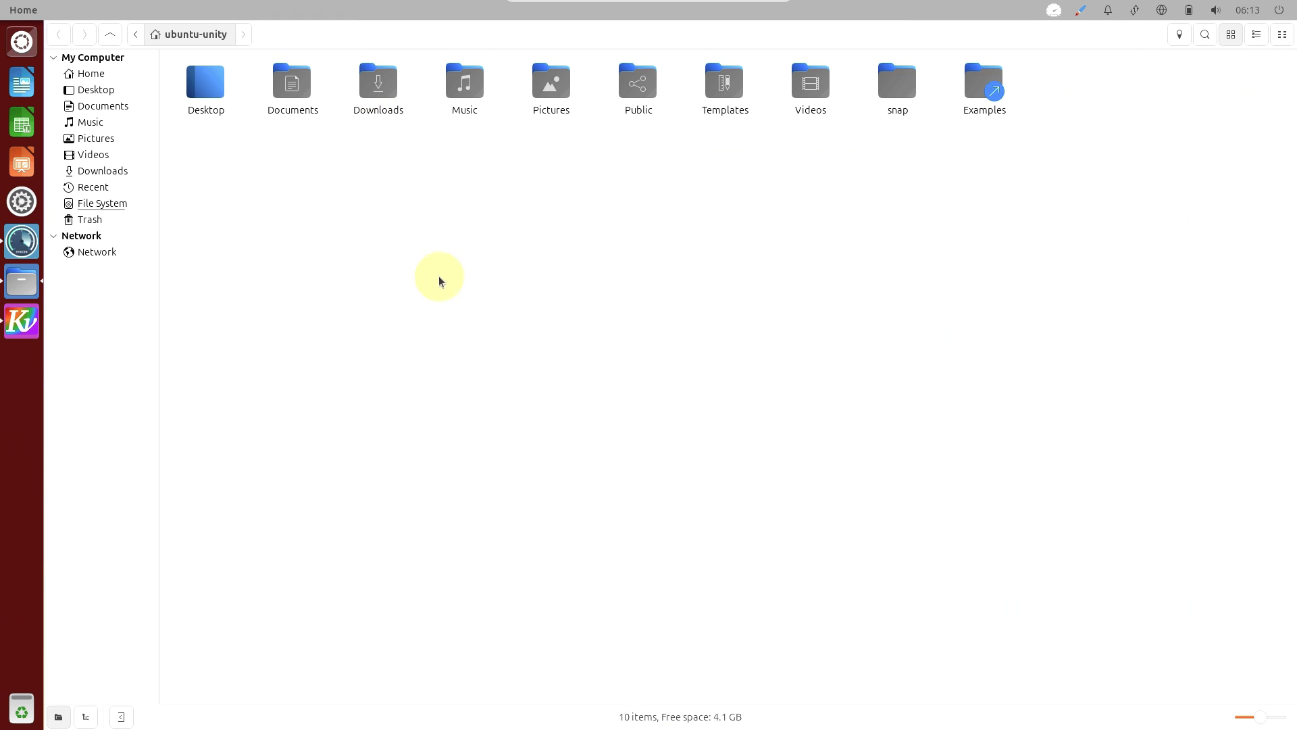
left_click(125, 201)
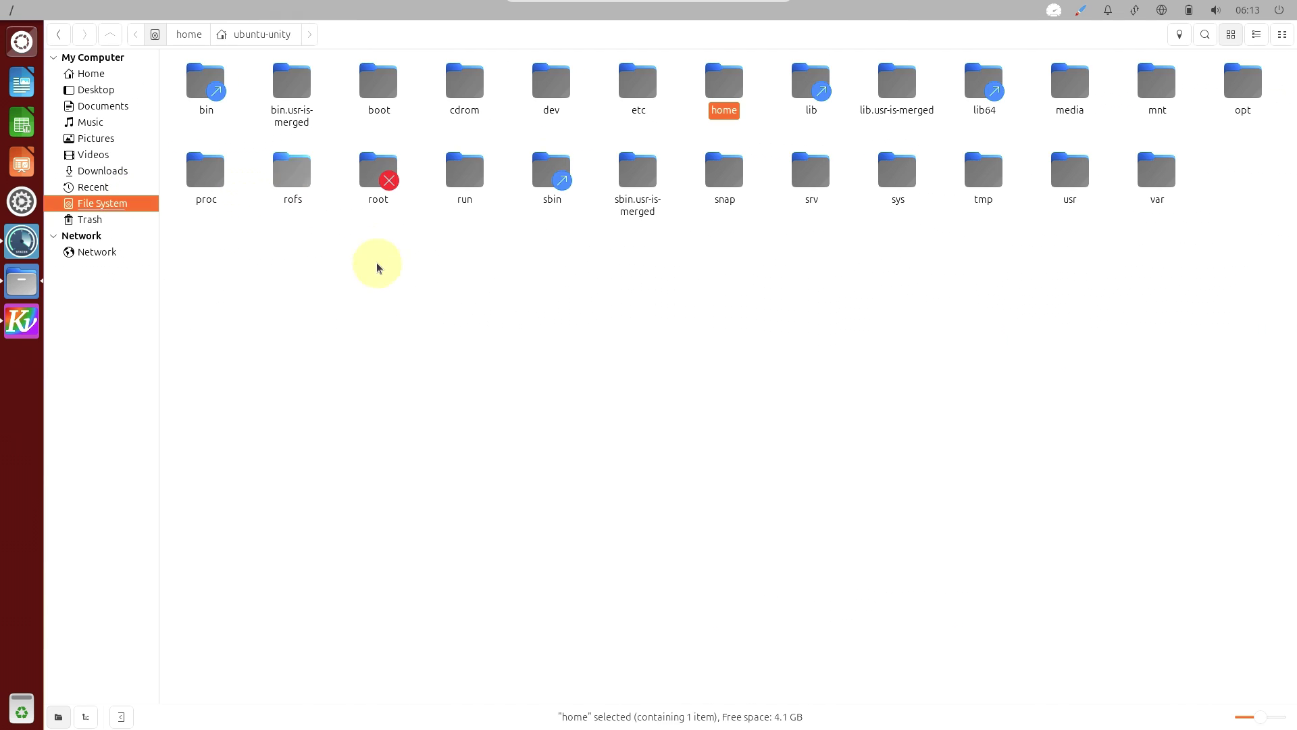
double_click(891, 182)
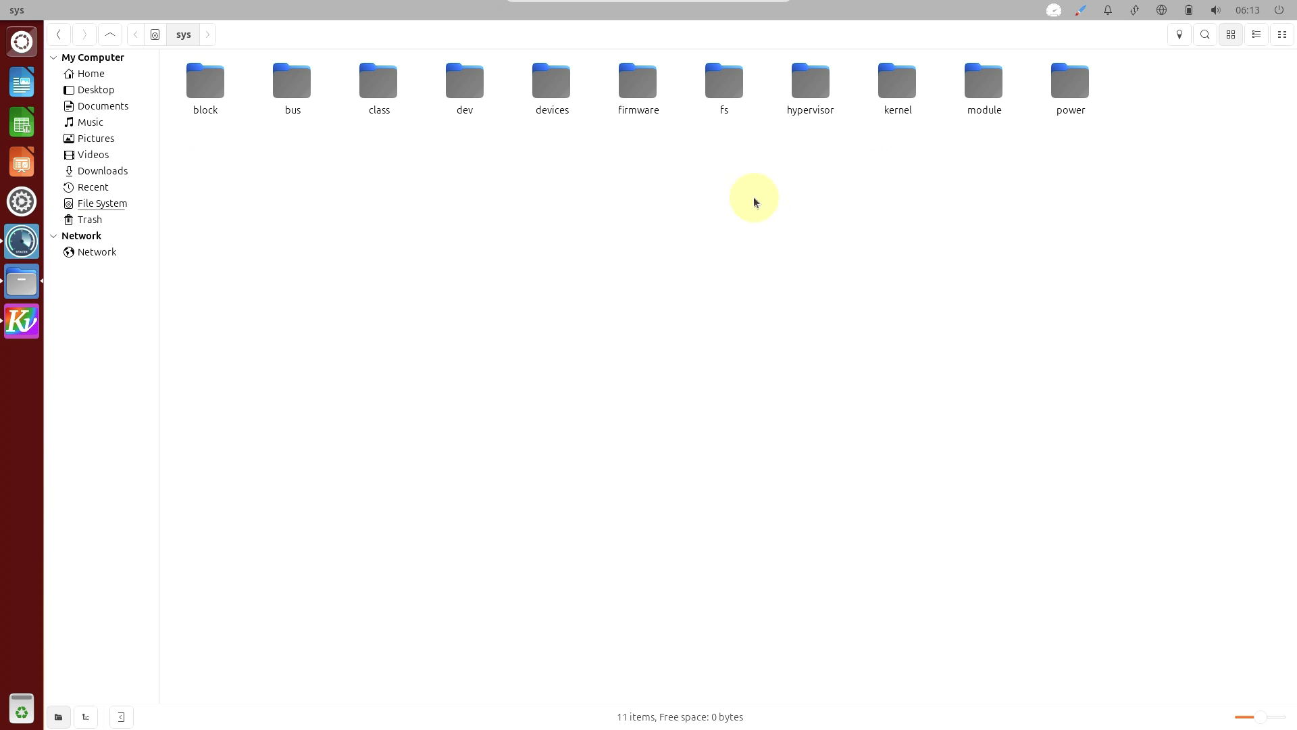
double_click(896, 91)
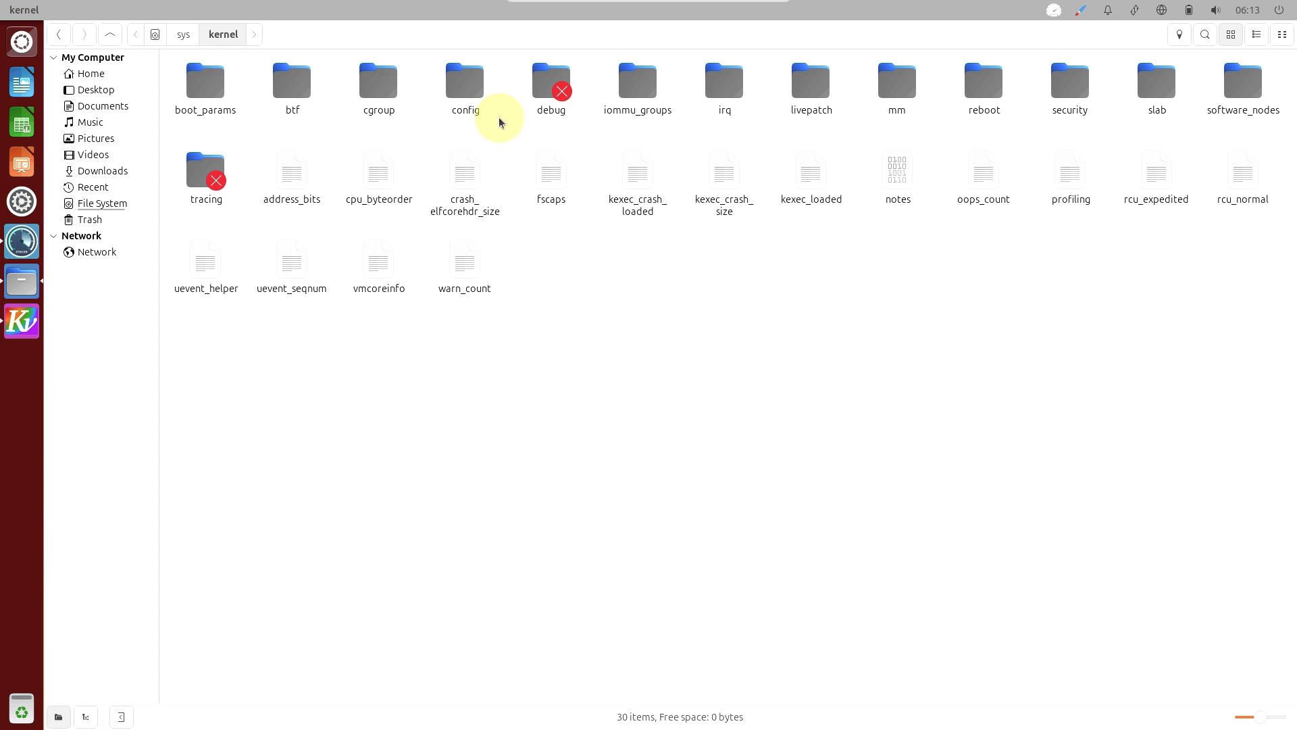
left_click(60, 35)
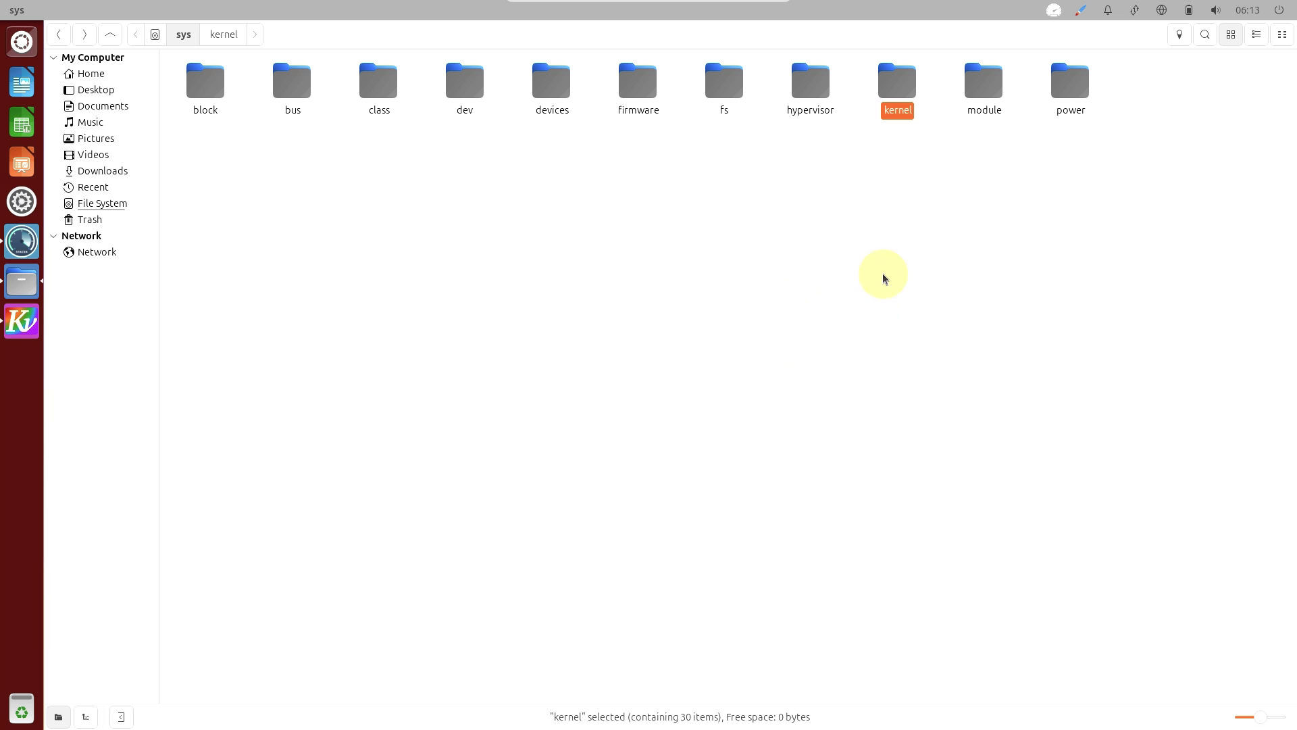
- View the version information of the Nemo file manager and close the dialog
mouse_move(49, 17)
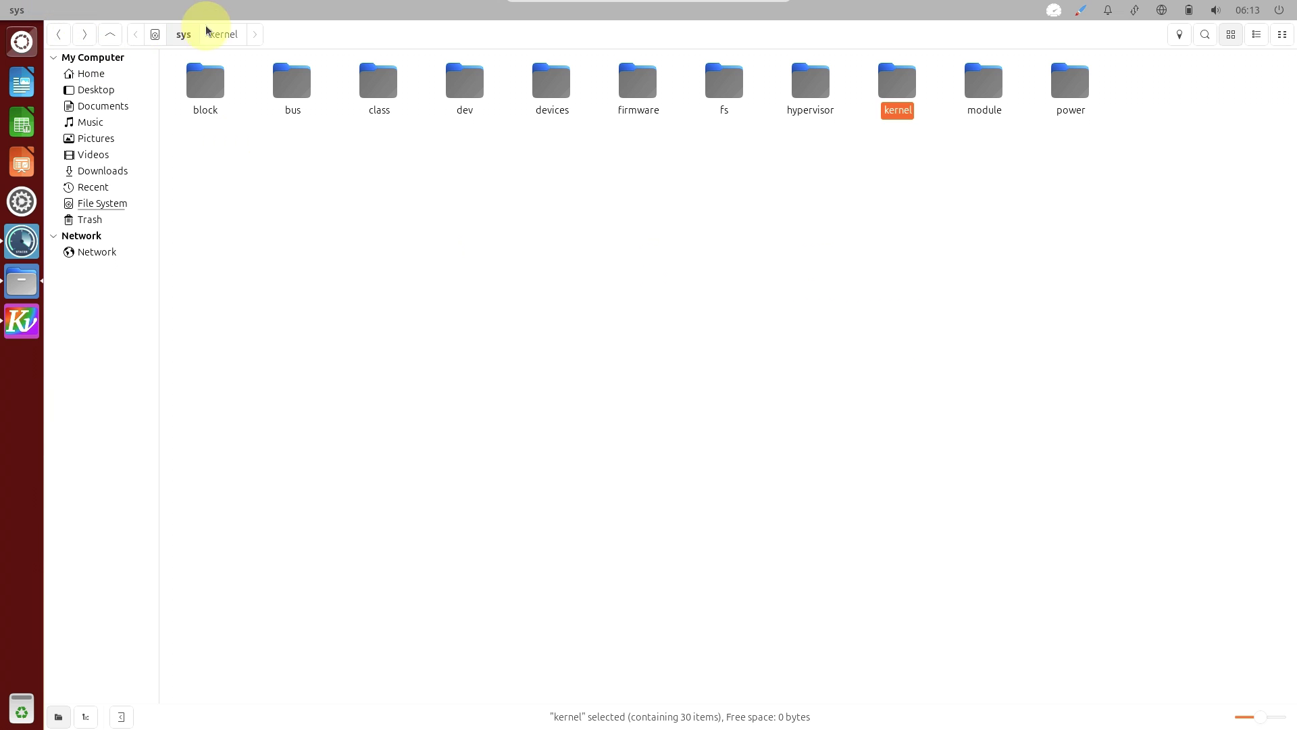
left_click(234, 9)
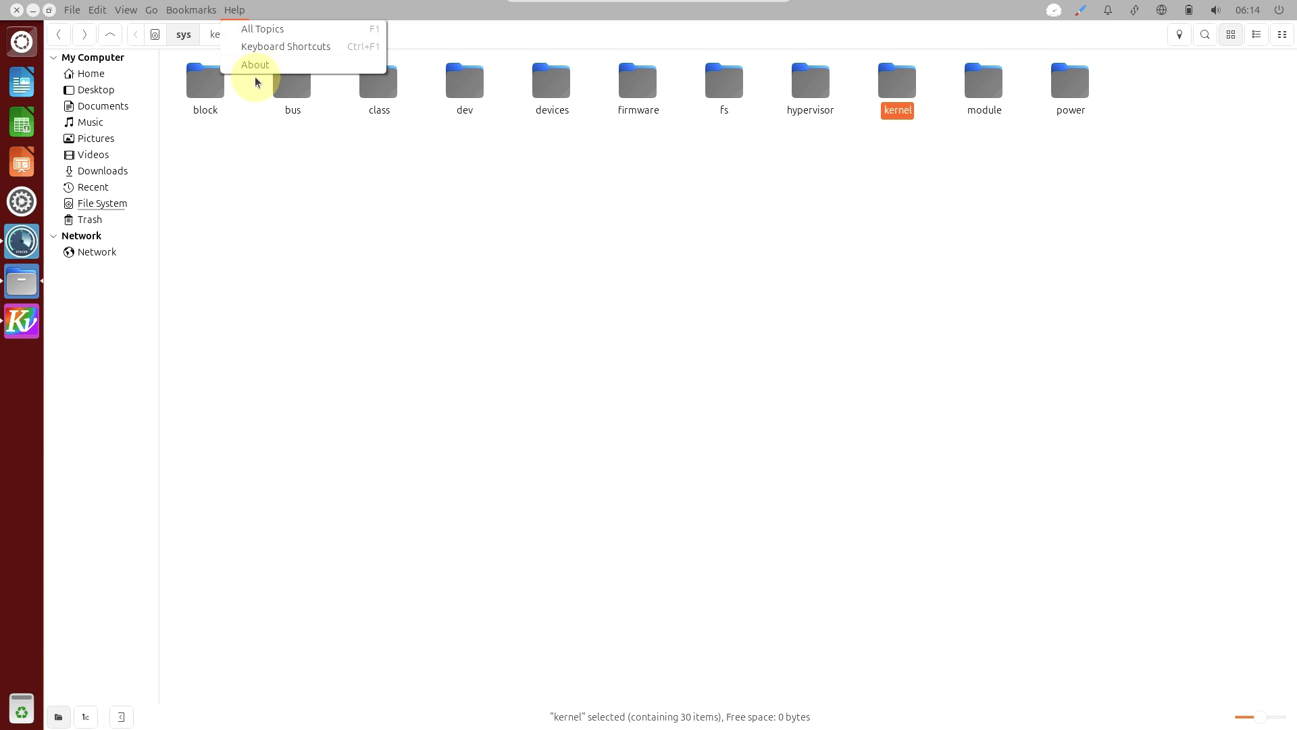
left_click(255, 66)
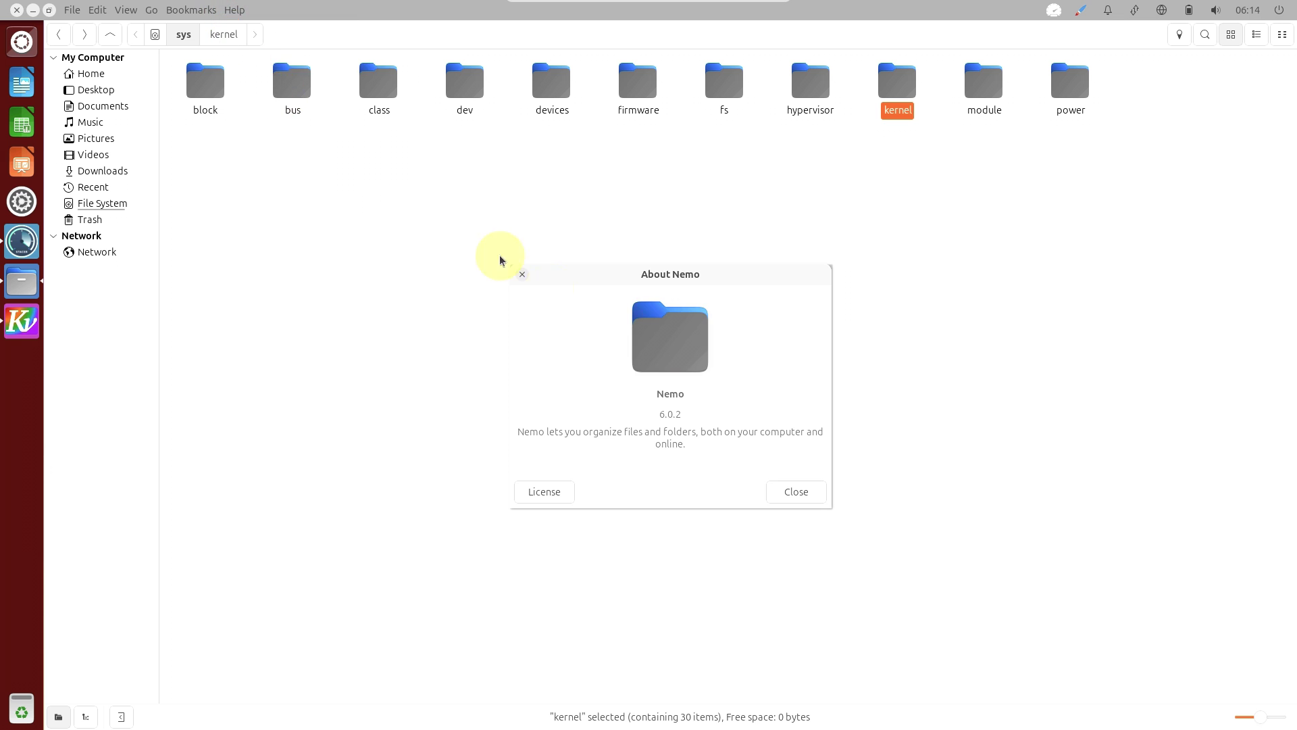
left_click(795, 492)
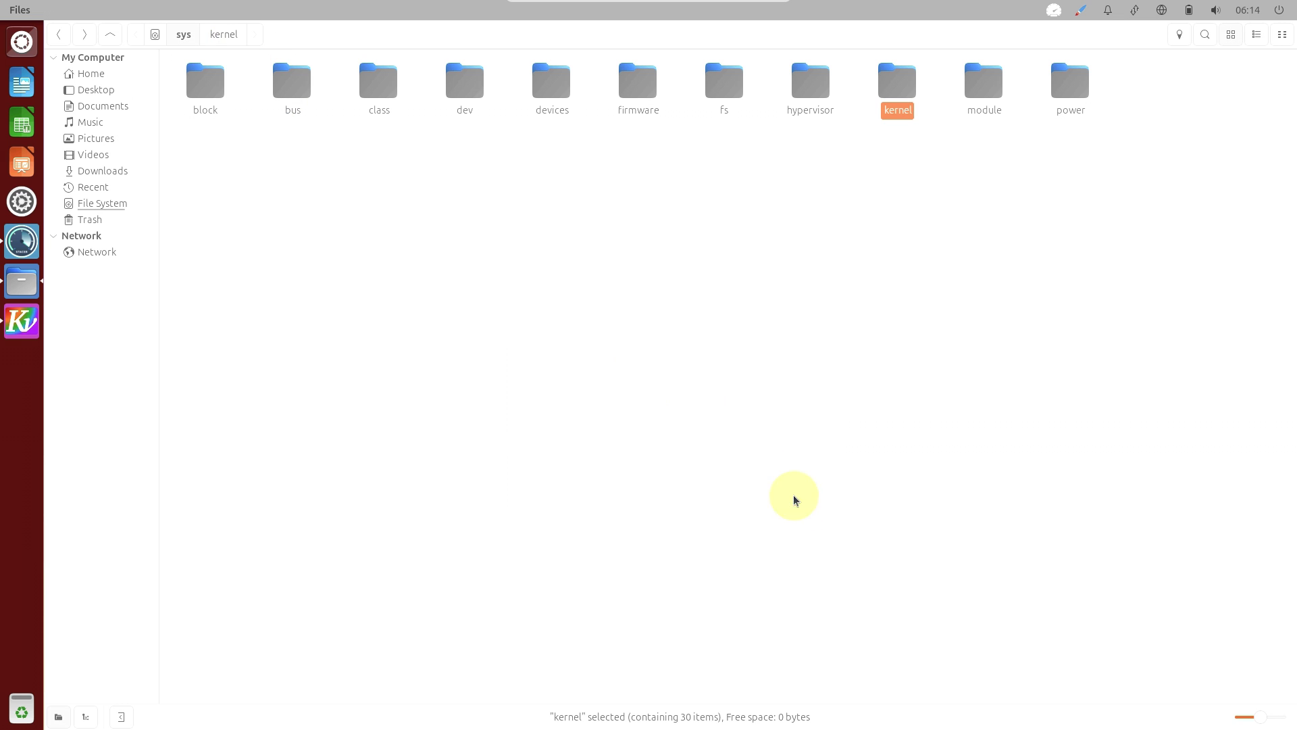
- Browse the lib folder from the File System root, return to the root and close the file manager
left_click(70, 33)
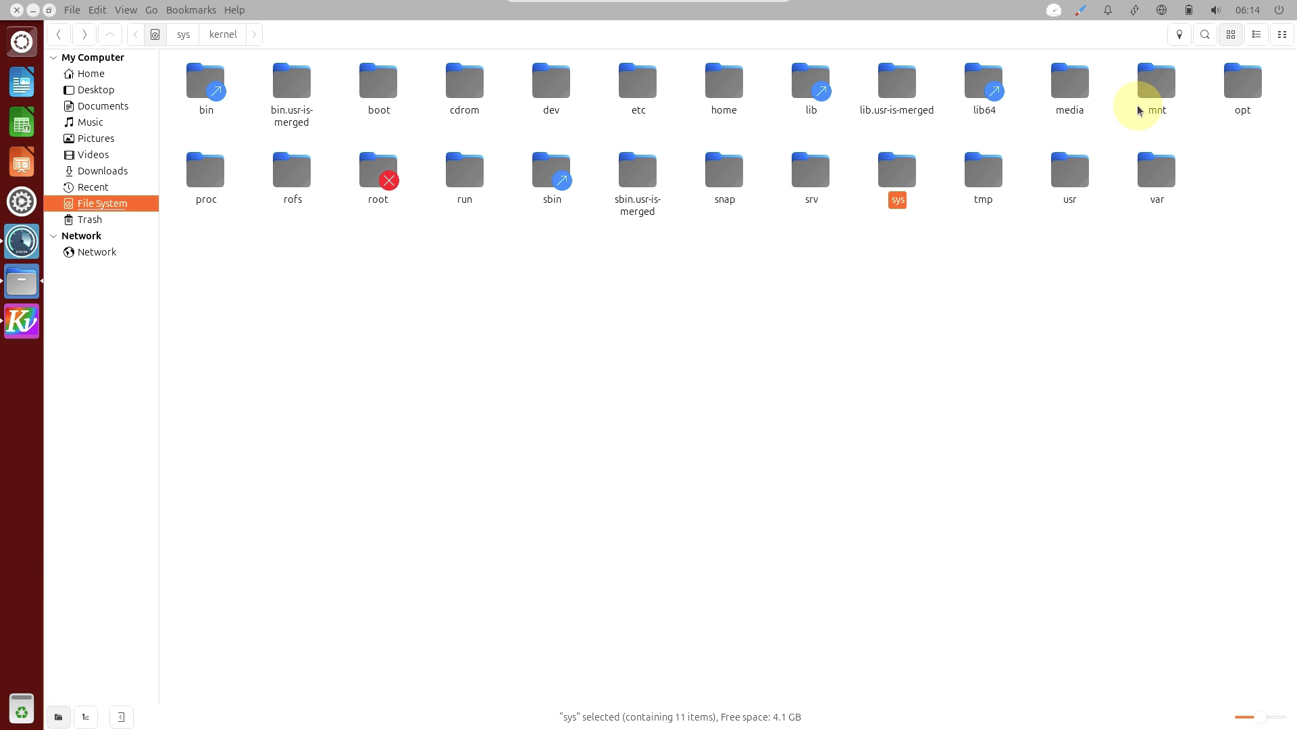
double_click(797, 98)
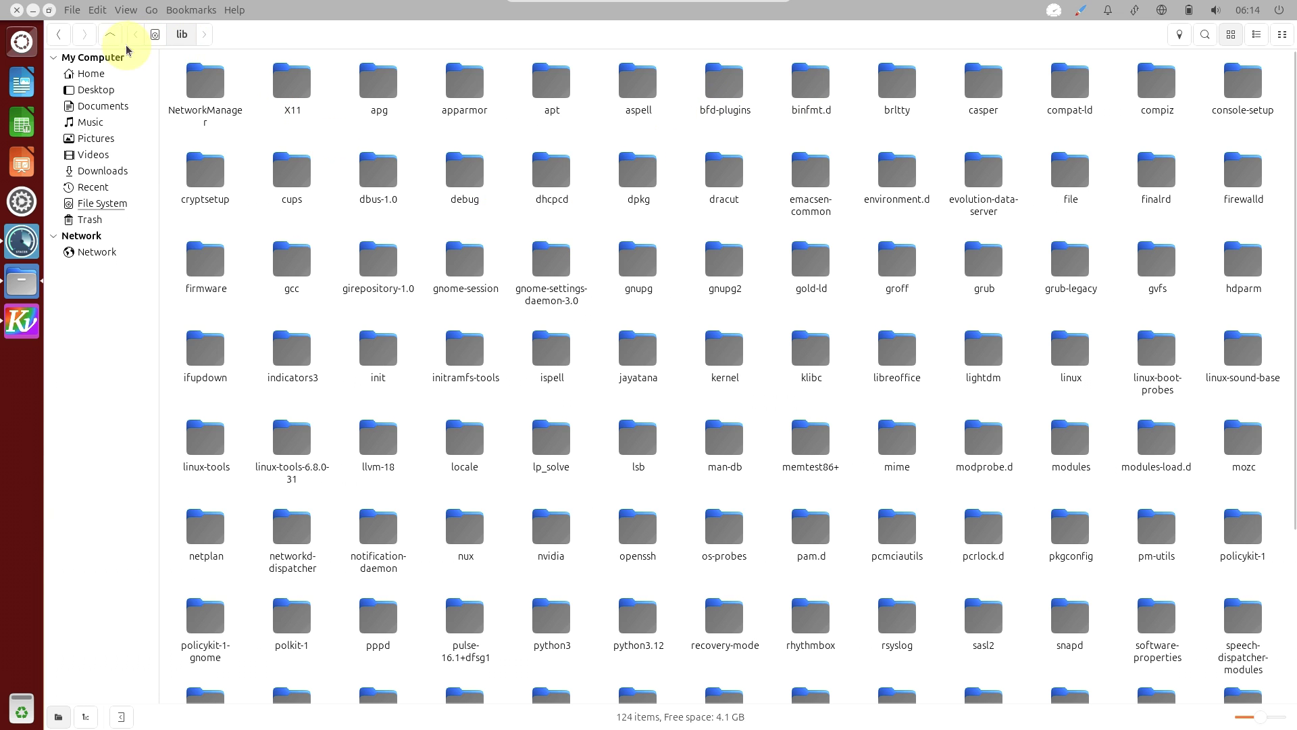
left_click(60, 36)
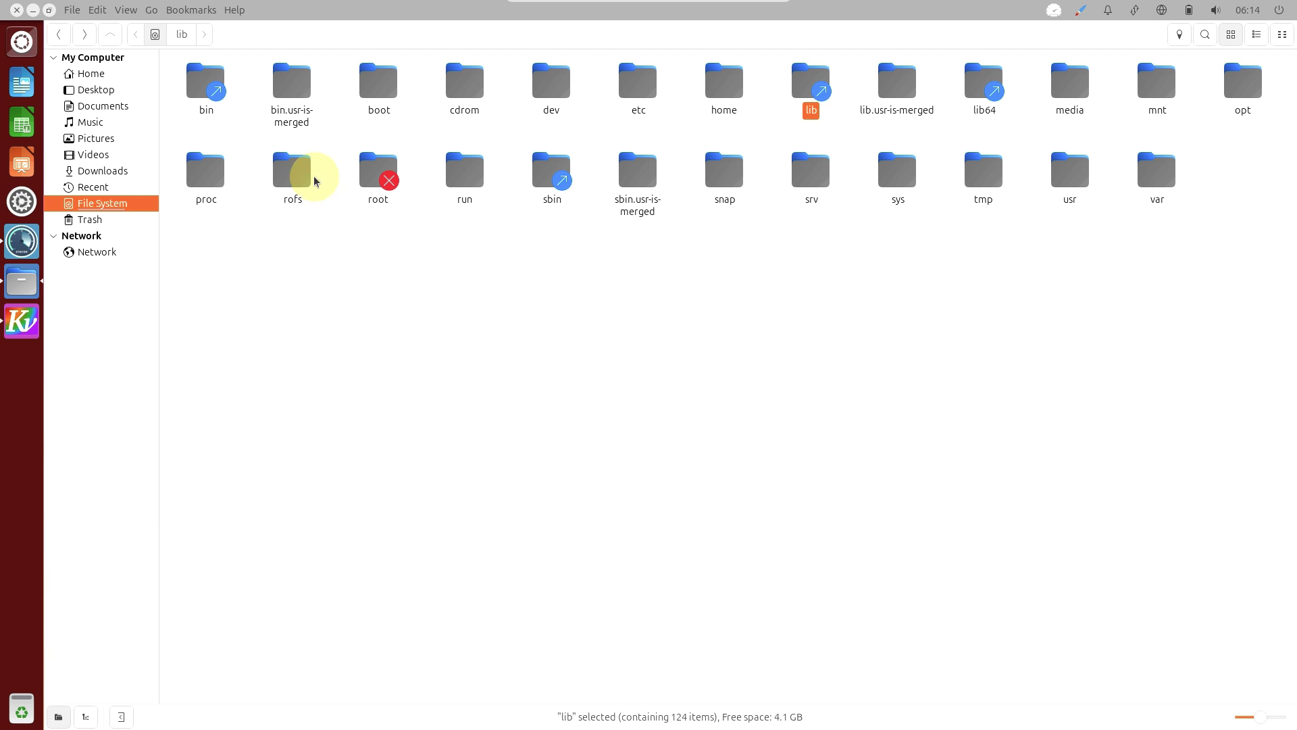
left_click(16, 10)
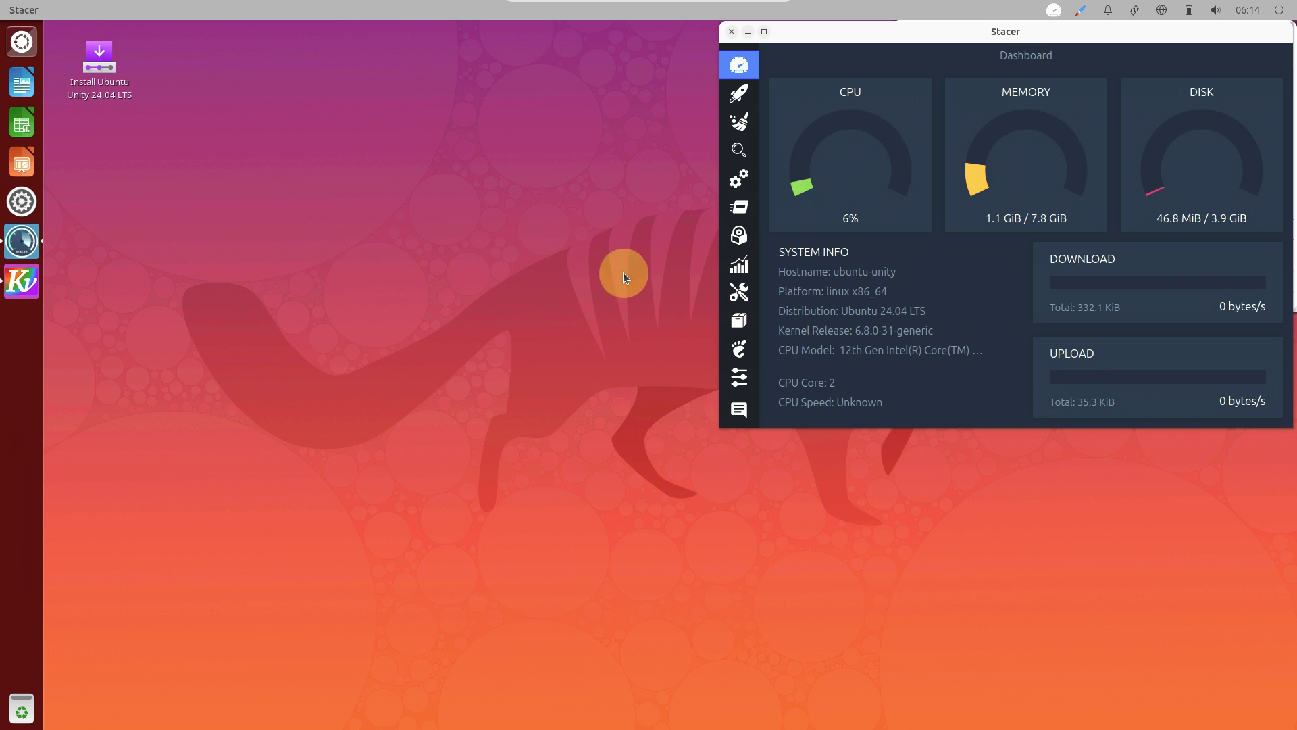
- View the options offered by Stacer's indicator in the system tray and dismiss them
left_click(1049, 18)
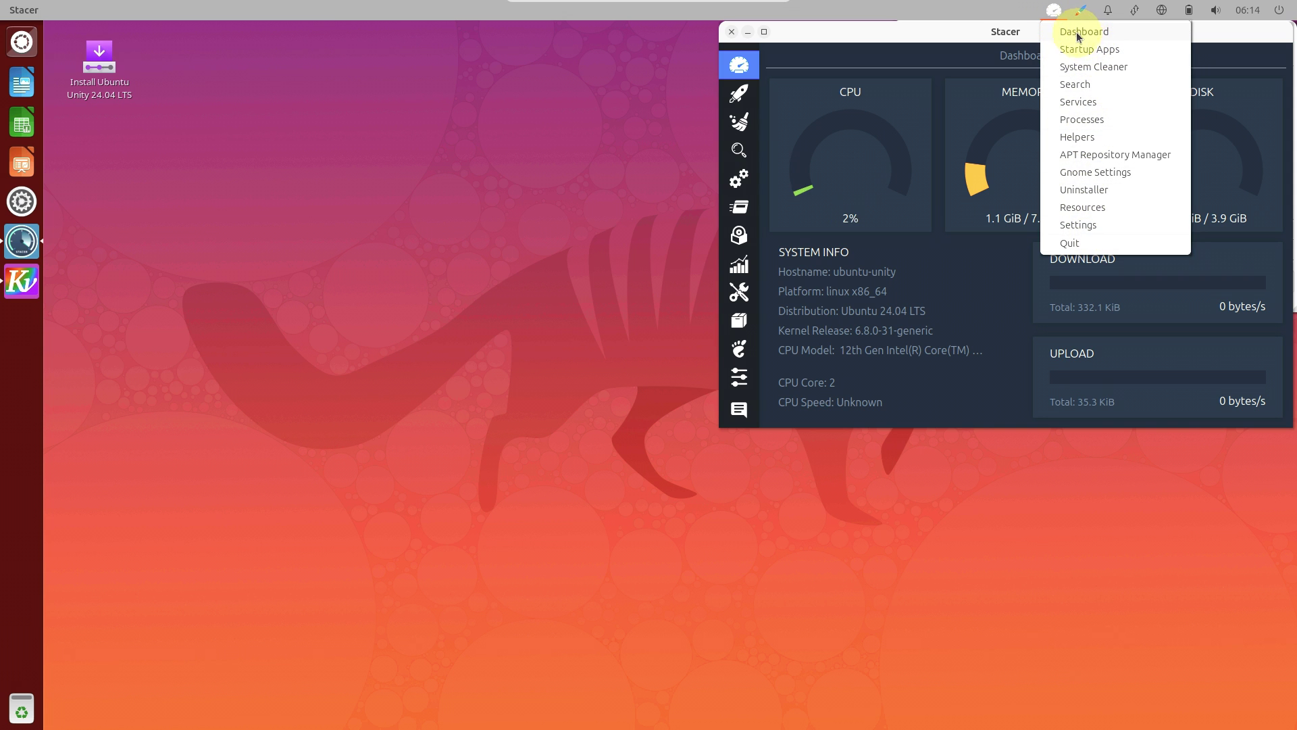
left_click(1019, 502)
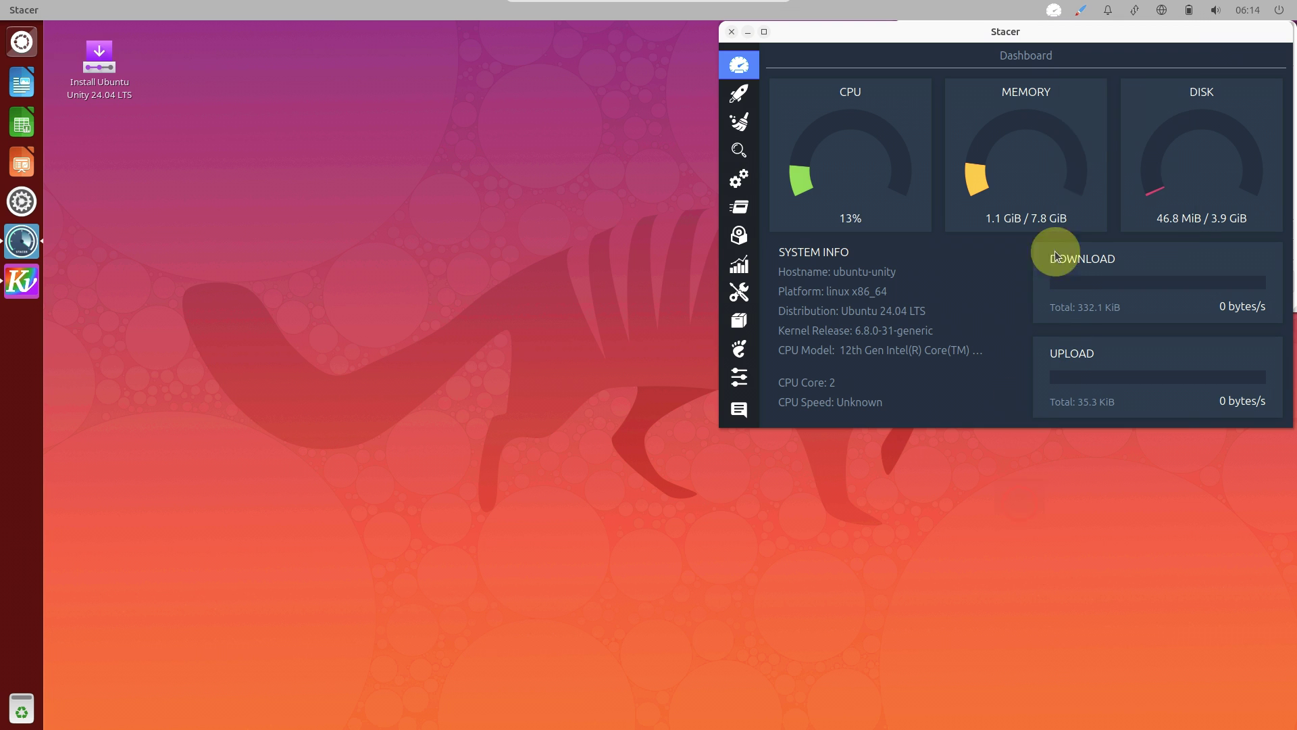
- Switch the desktop theme to dark and back to light
left_click(1081, 19)
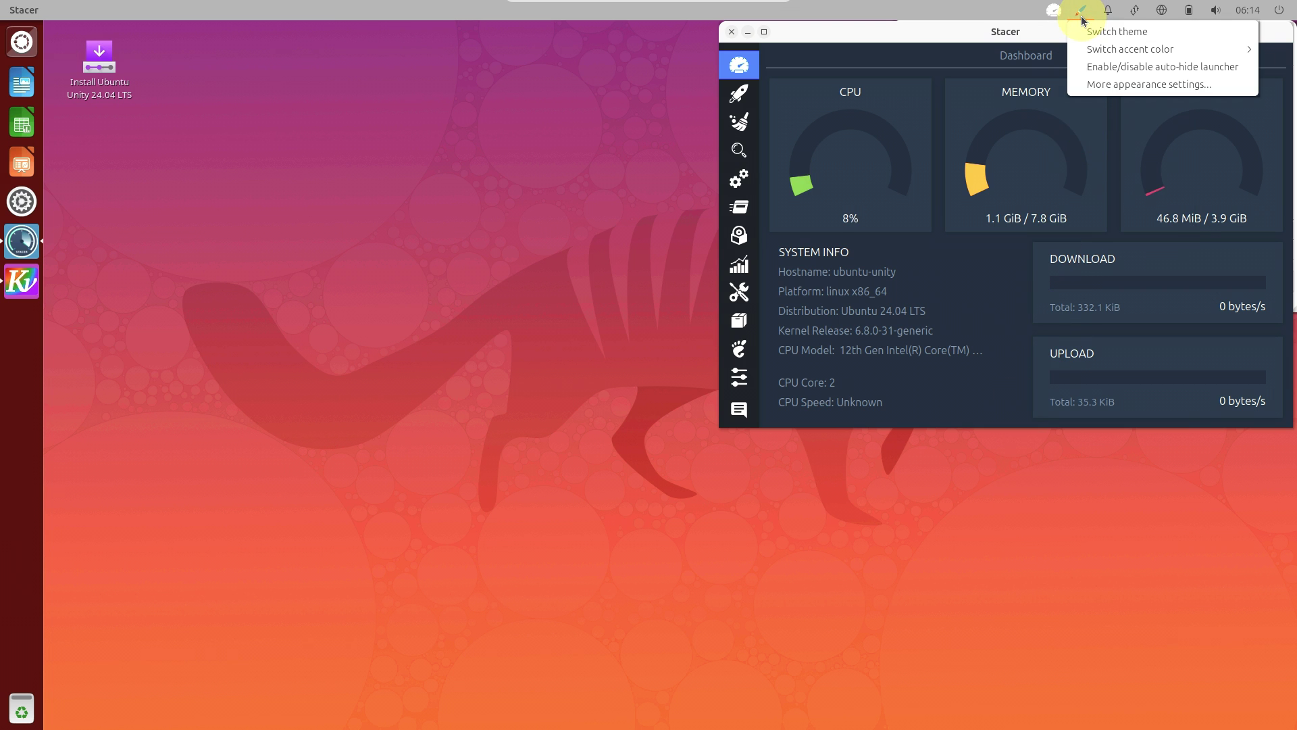
mouse_move(1118, 13)
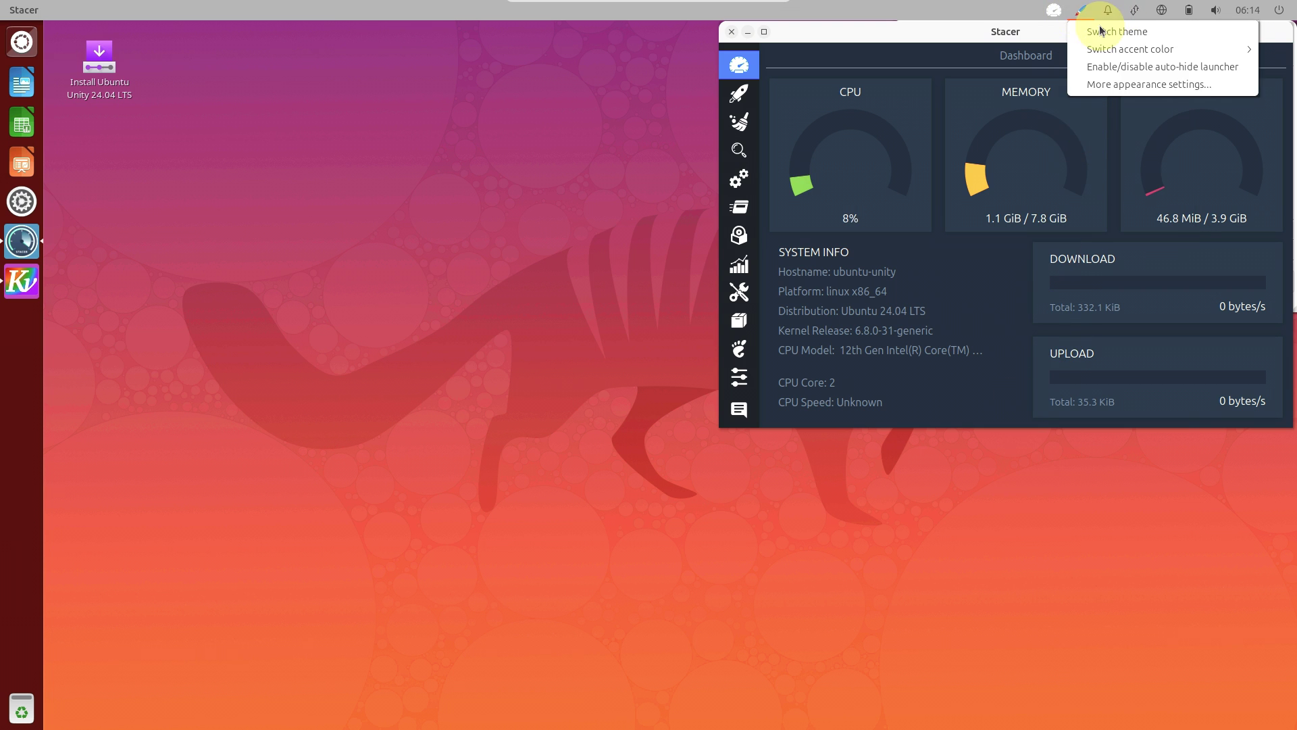
left_click(1099, 32)
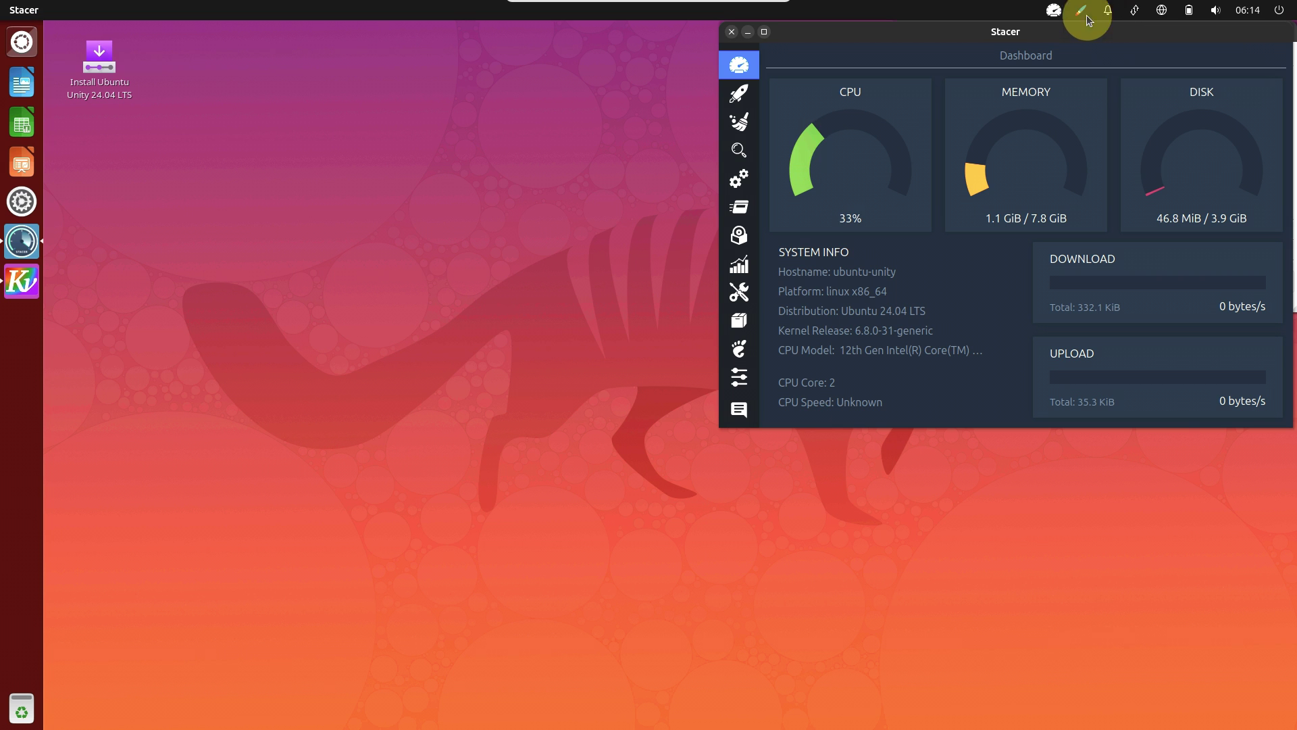
left_click(1079, 13)
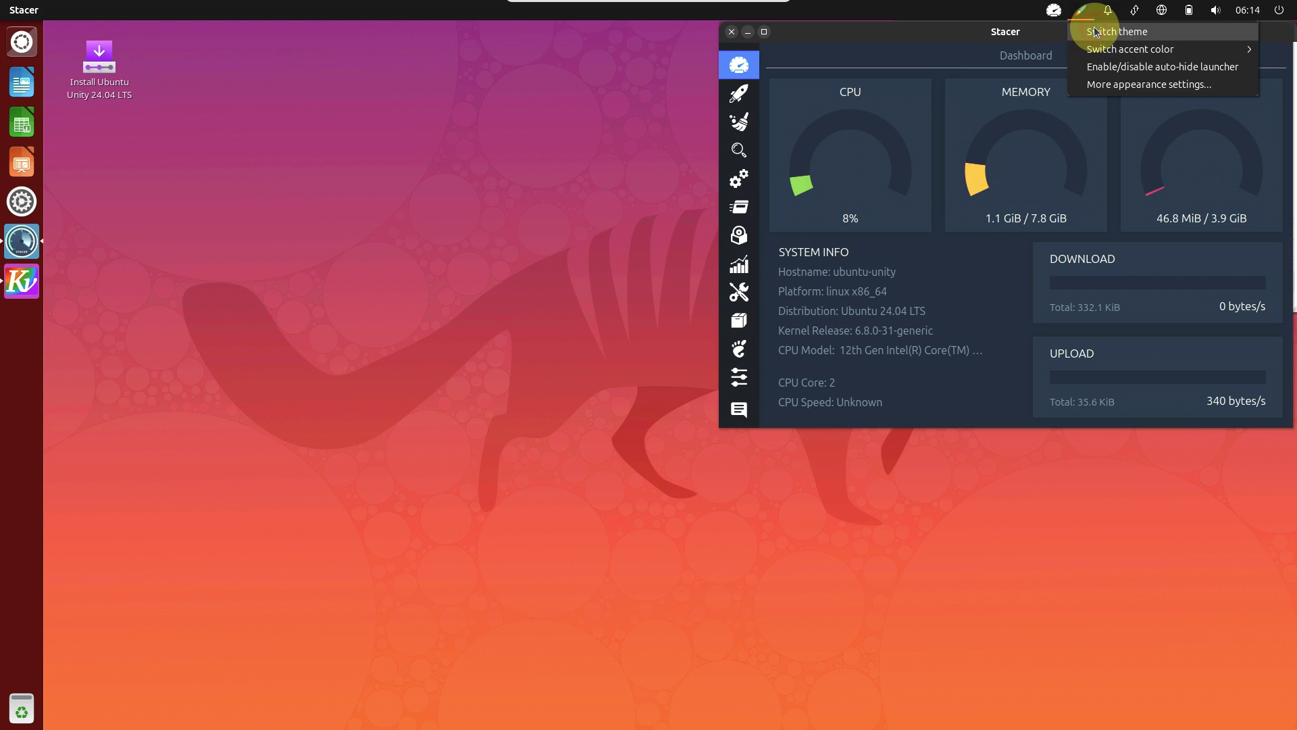
left_click(1086, 18)
- Try to switch the desktop accent color to Purple
left_click(1085, 13)
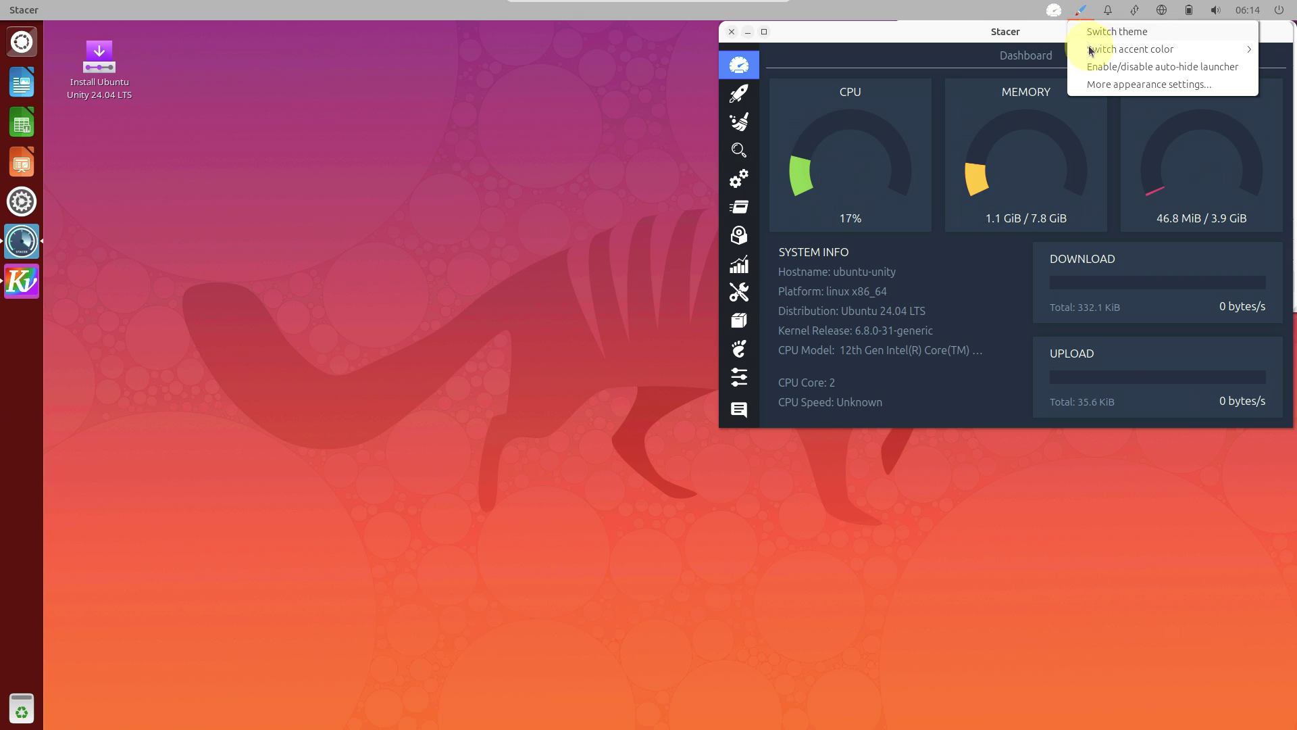
mouse_move(1091, 50)
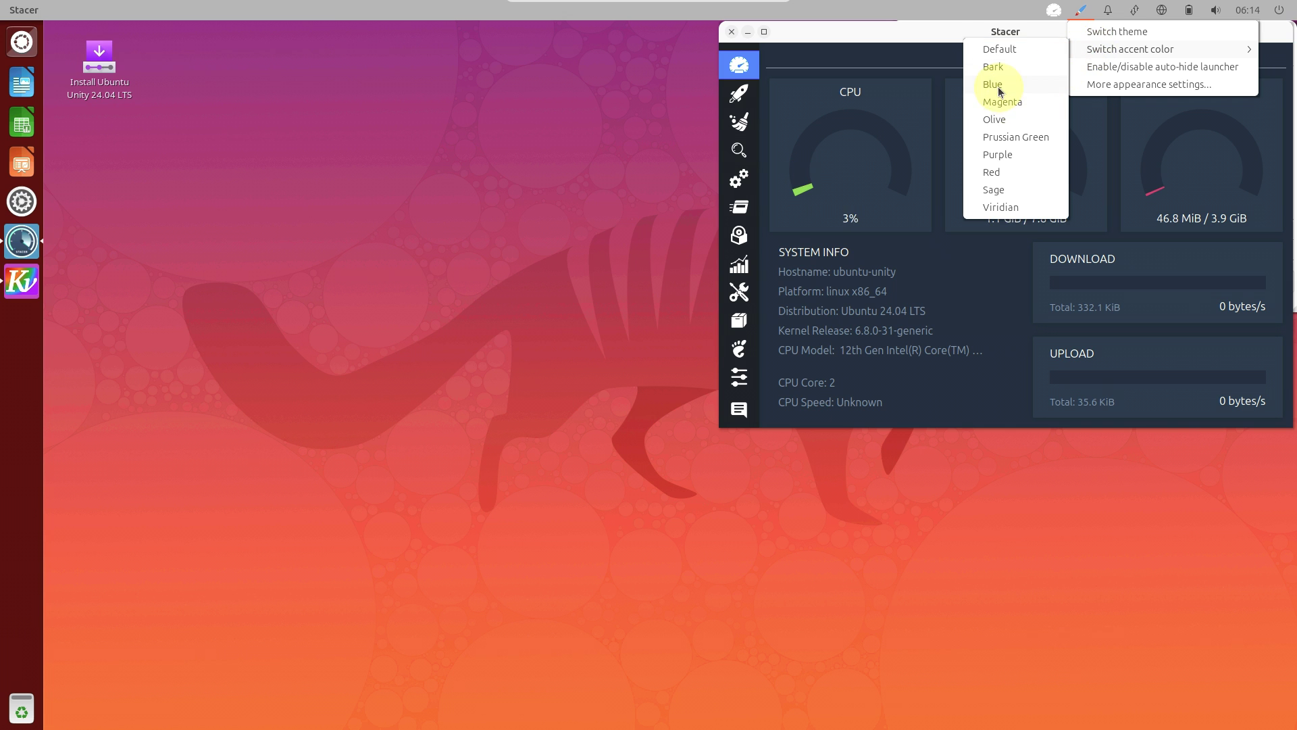
left_click(1007, 155)
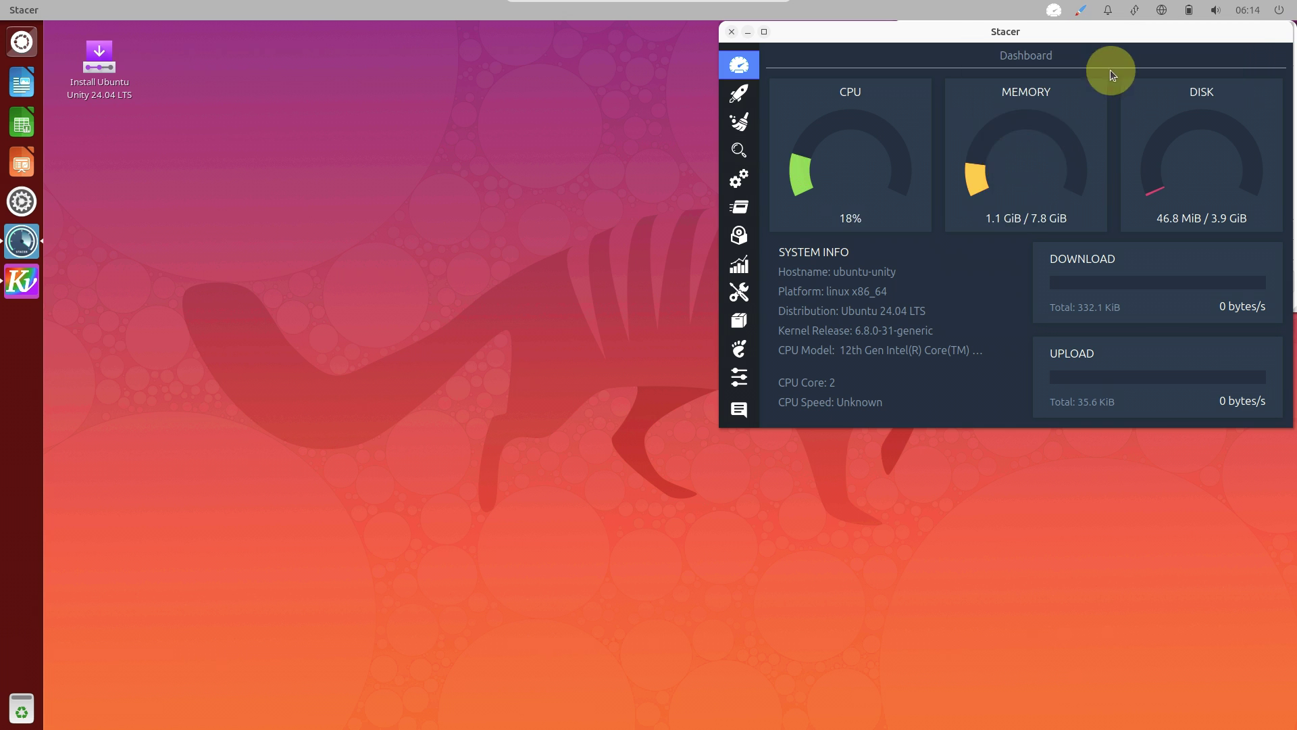
- Look through the notification and battery indicators and enable showing the battery percentage in the menu bar
left_click(1110, 20)
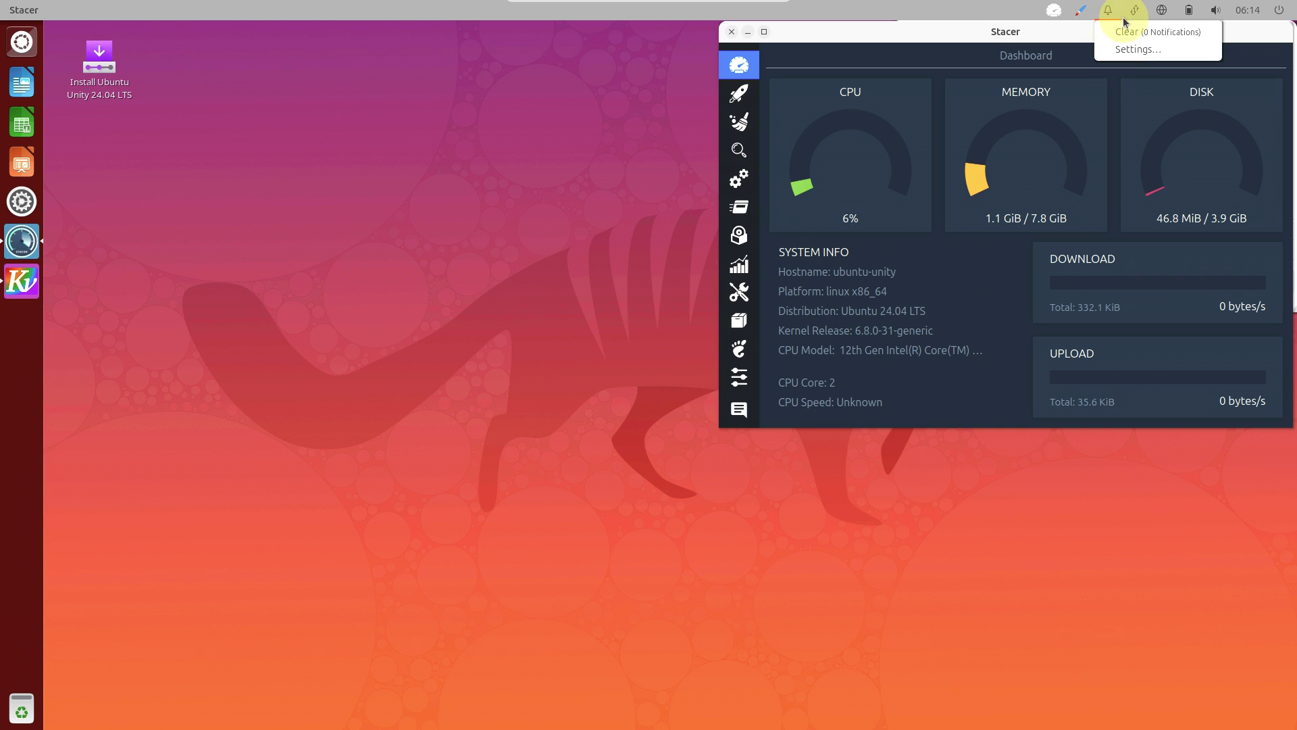
mouse_move(1132, 22)
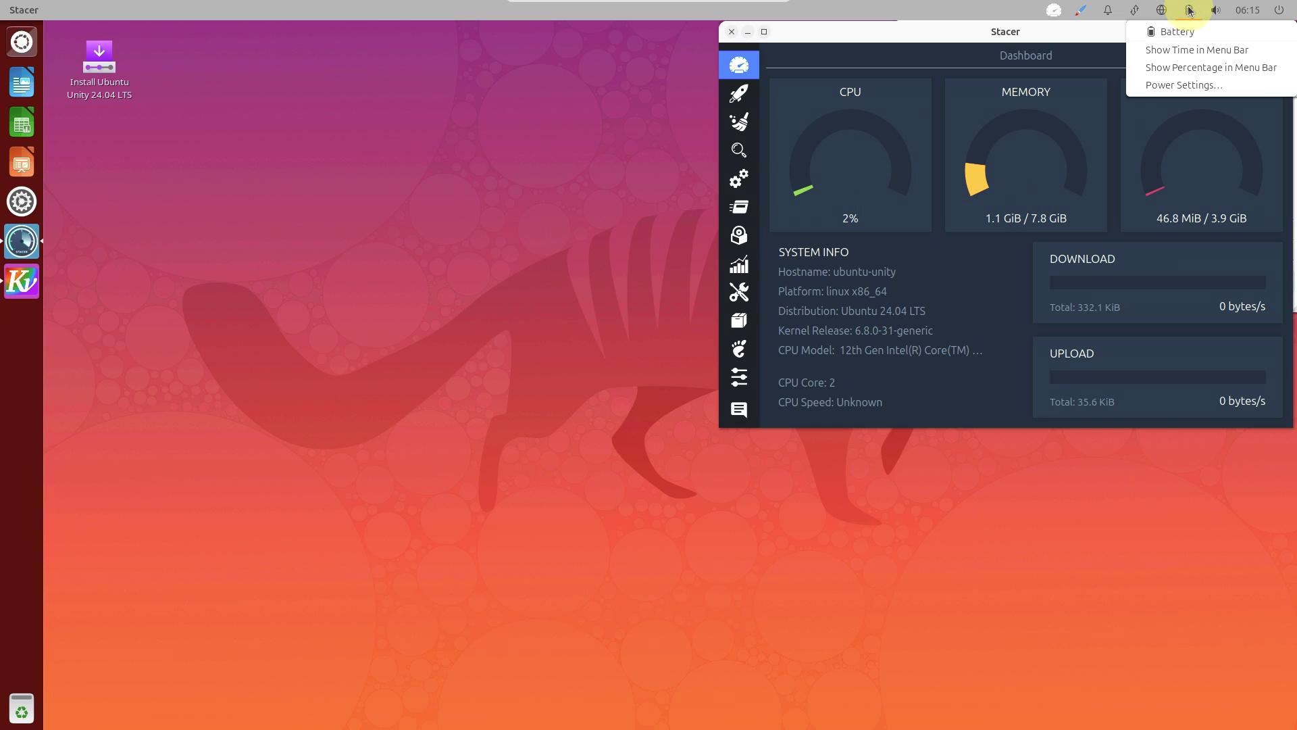
left_click(1187, 67)
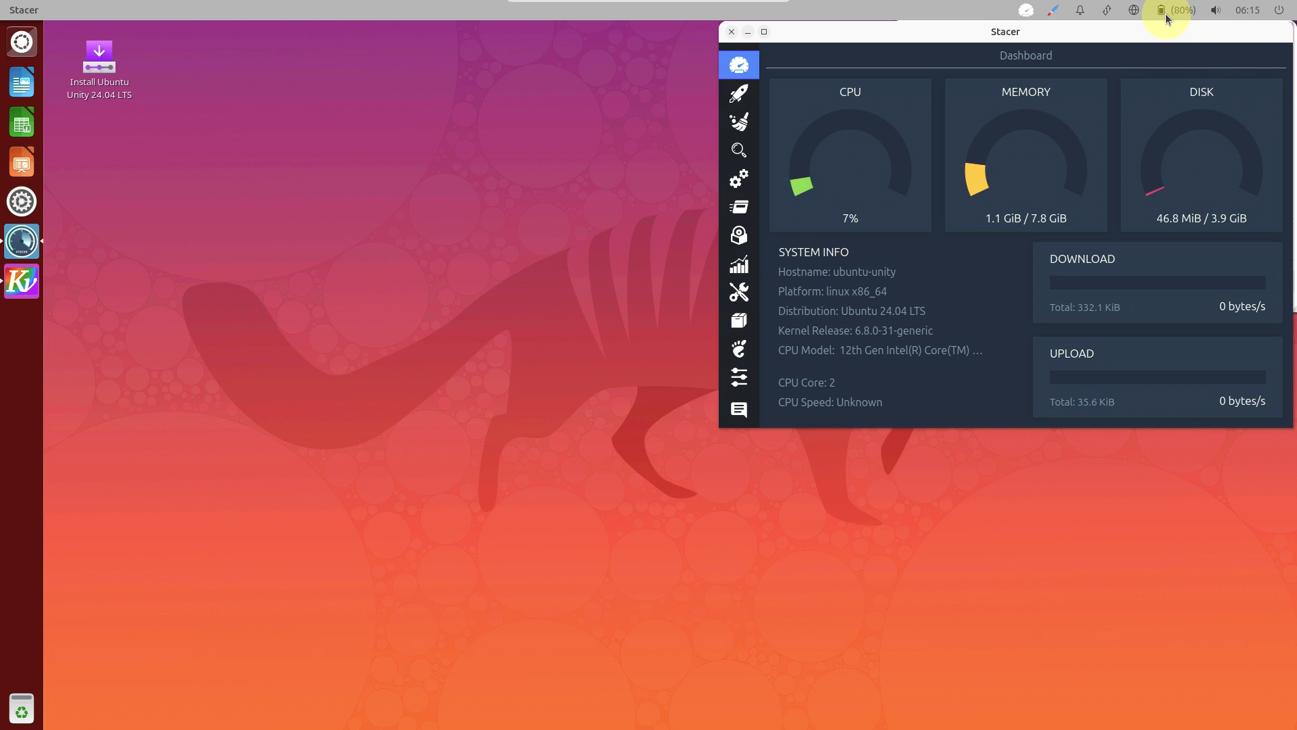
left_click(1165, 13)
left_click(1171, 42)
- View the sound controls and the calendar of the clock indicator
left_click(1215, 11)
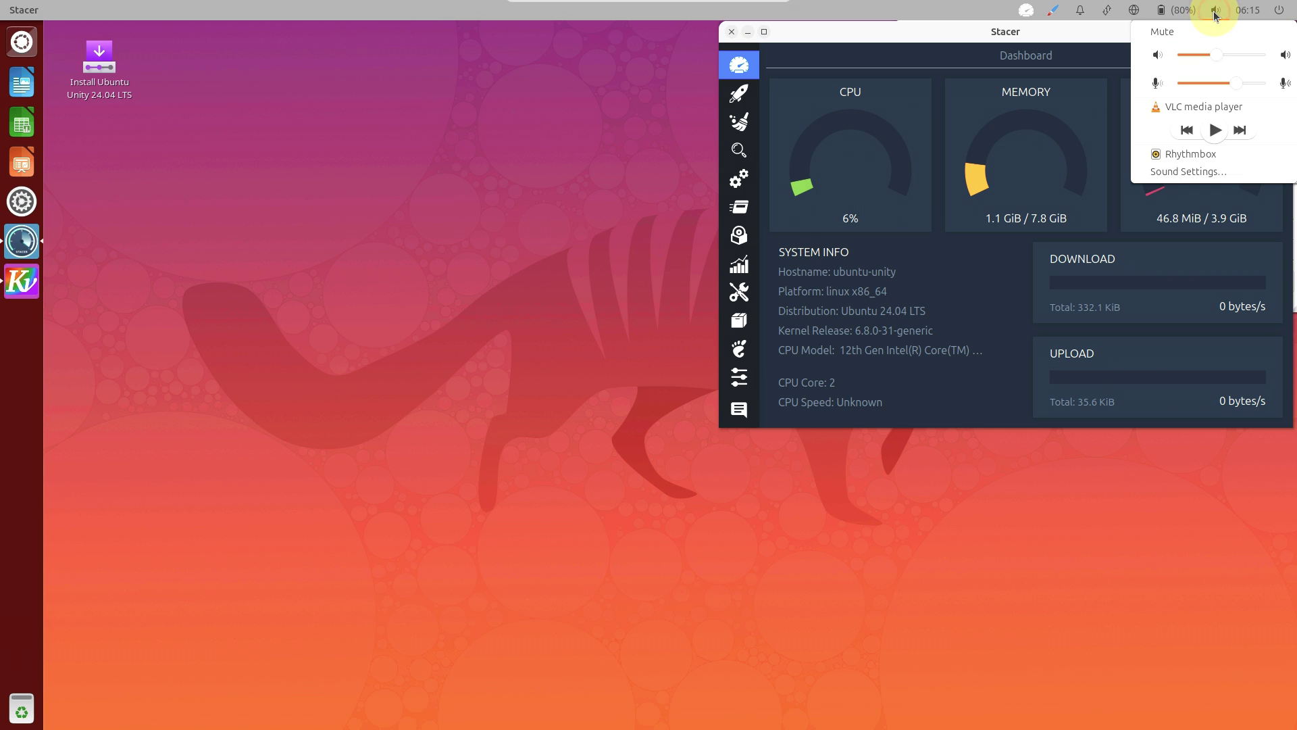
left_click(1245, 12)
left_click(1244, 15)
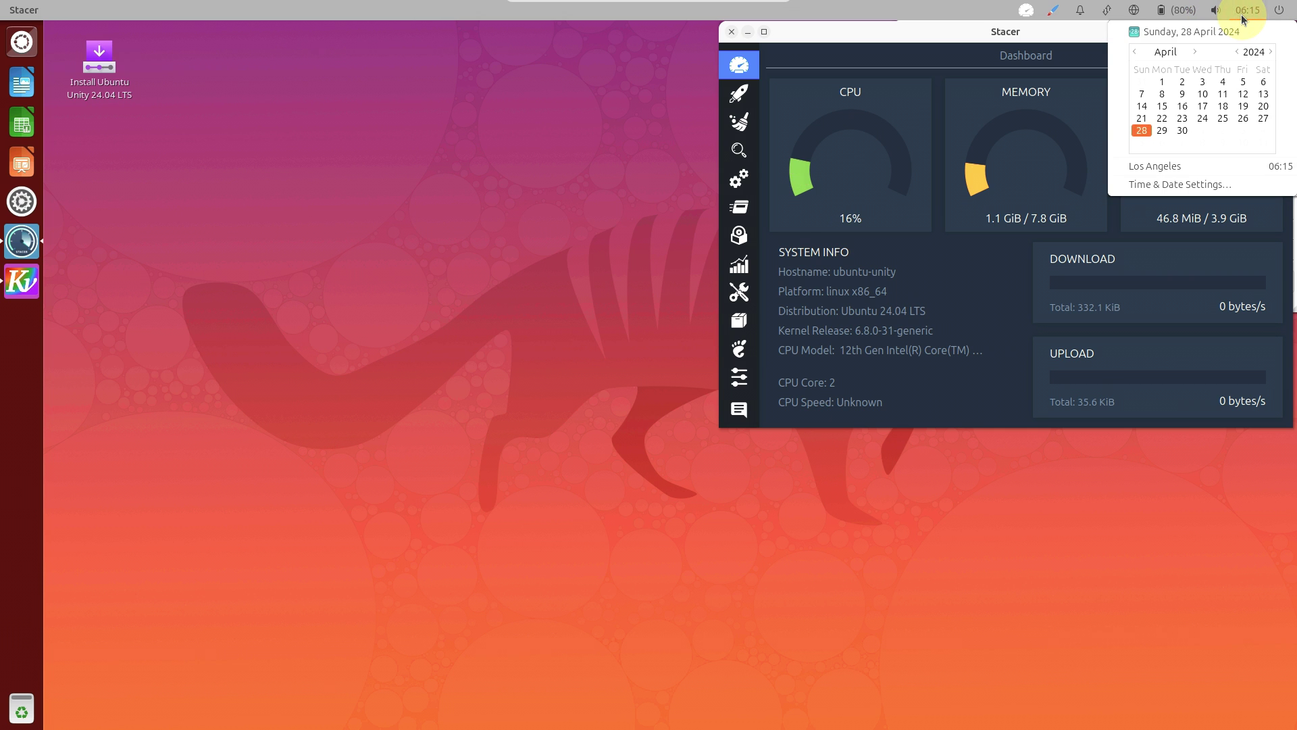
- Dismiss the calendar, bring Kvantum Manager forward, view its About information and quit it
left_click(1042, 40)
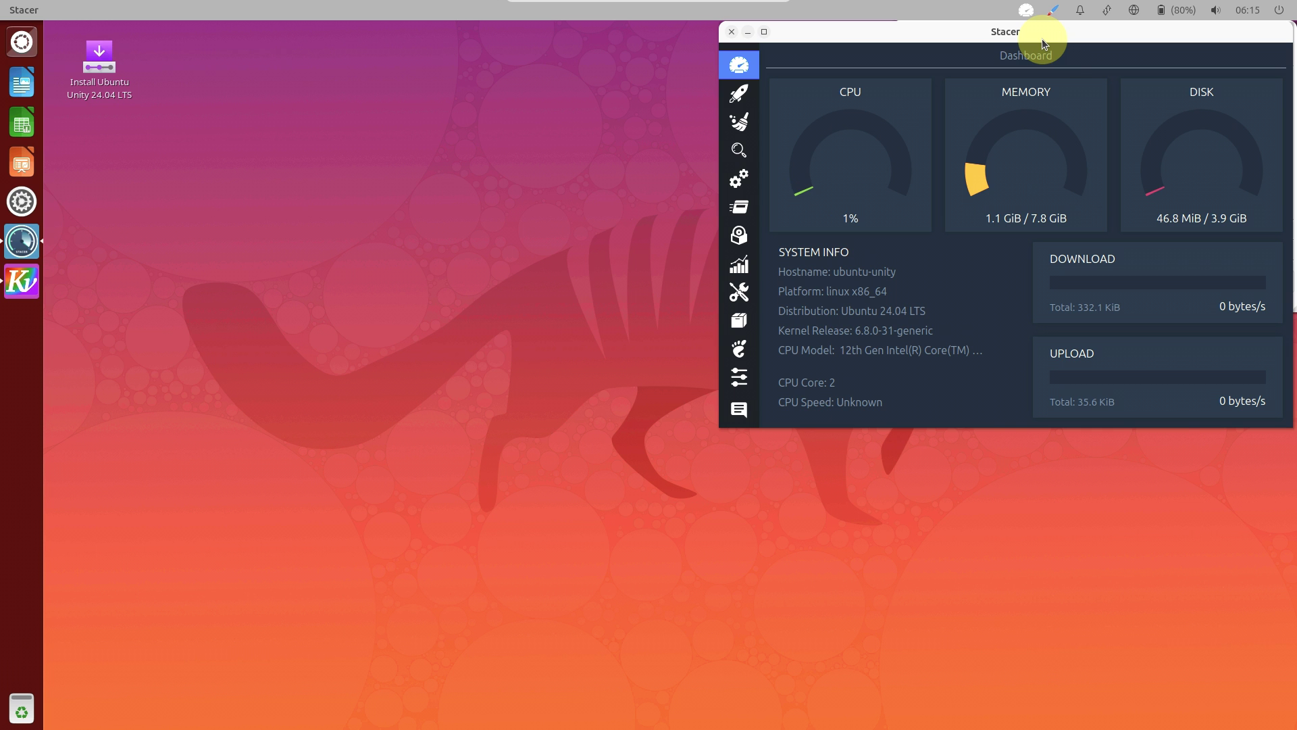
left_click(34, 281)
left_click_drag(973, 30, 270, 195)
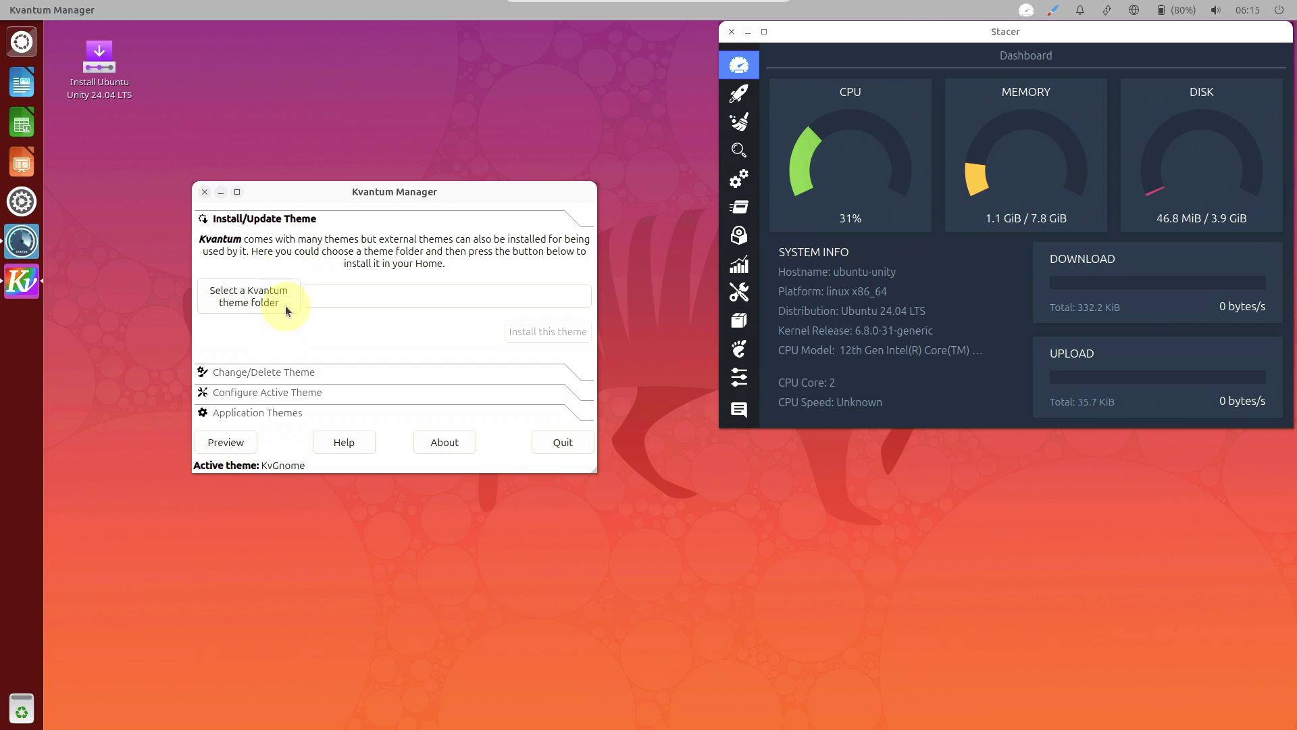
left_click(450, 443)
left_click(491, 428)
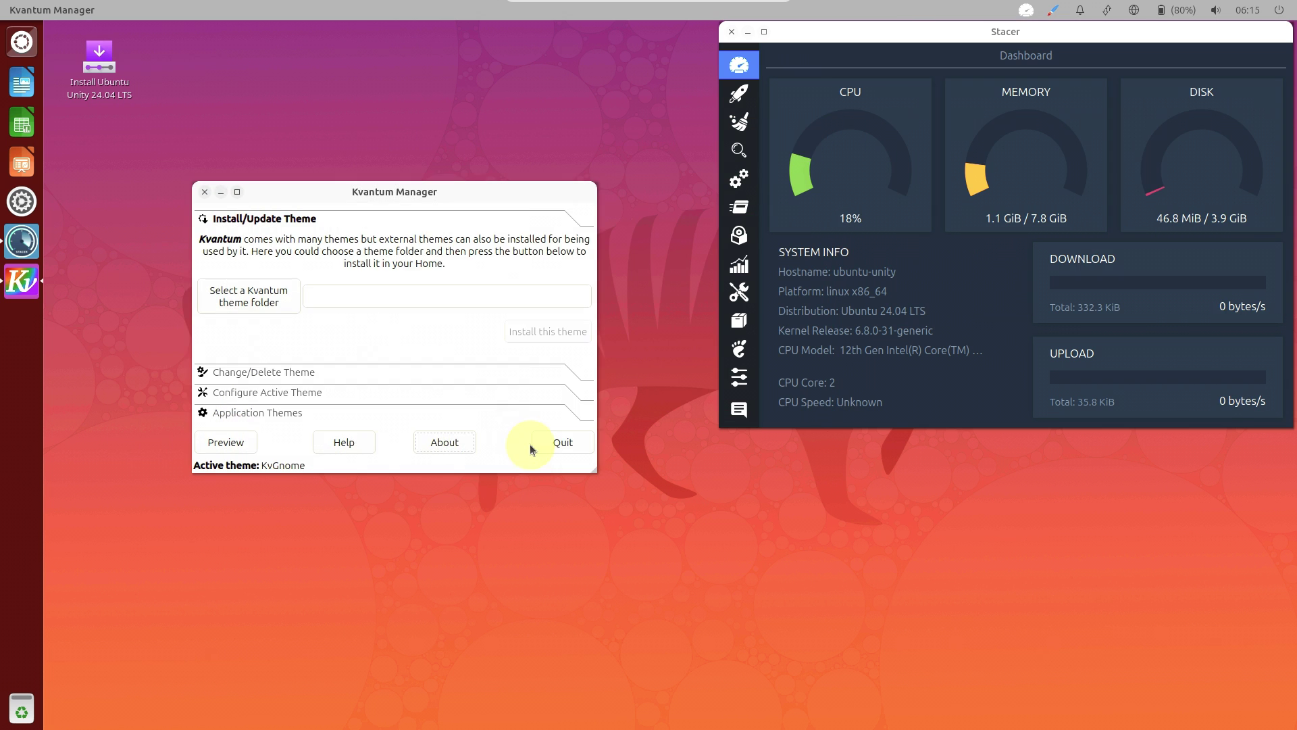
left_click(547, 446)
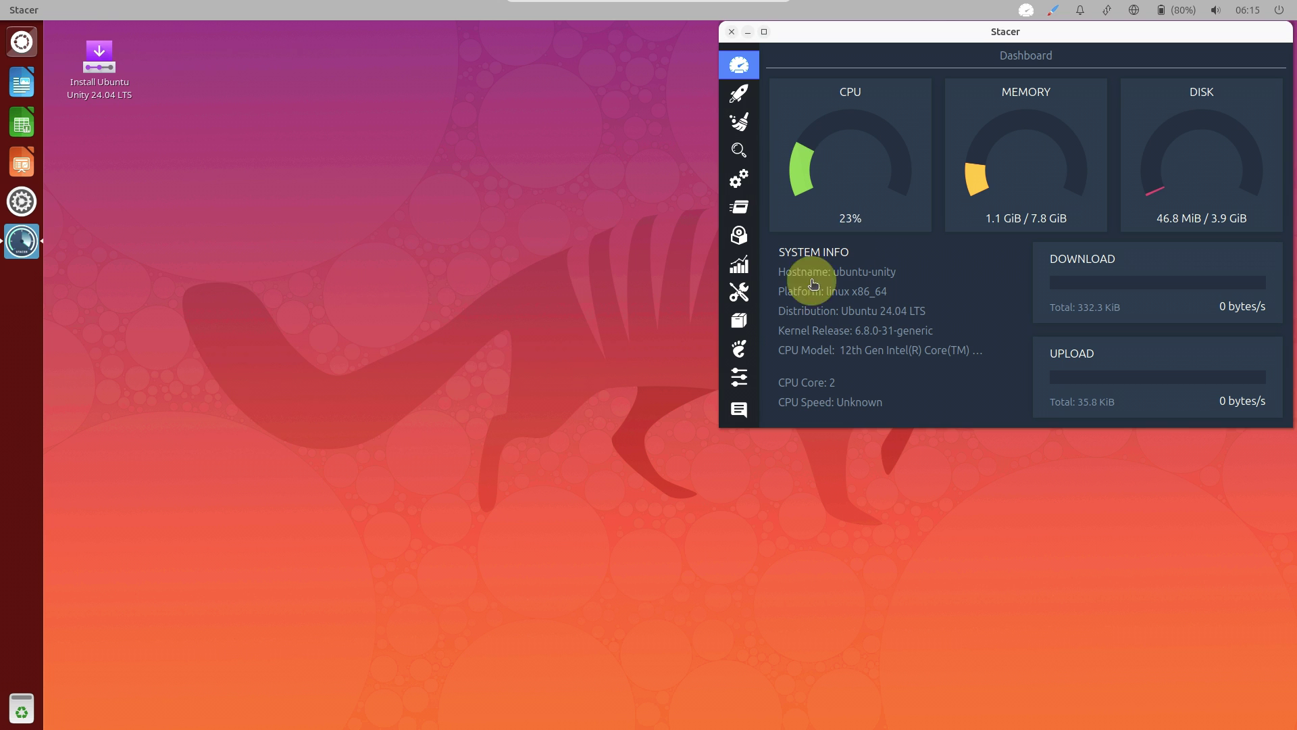
- Maximize the Stacer window and quit the program completely instead of letting it continue in the system tray
double_click(1055, 32)
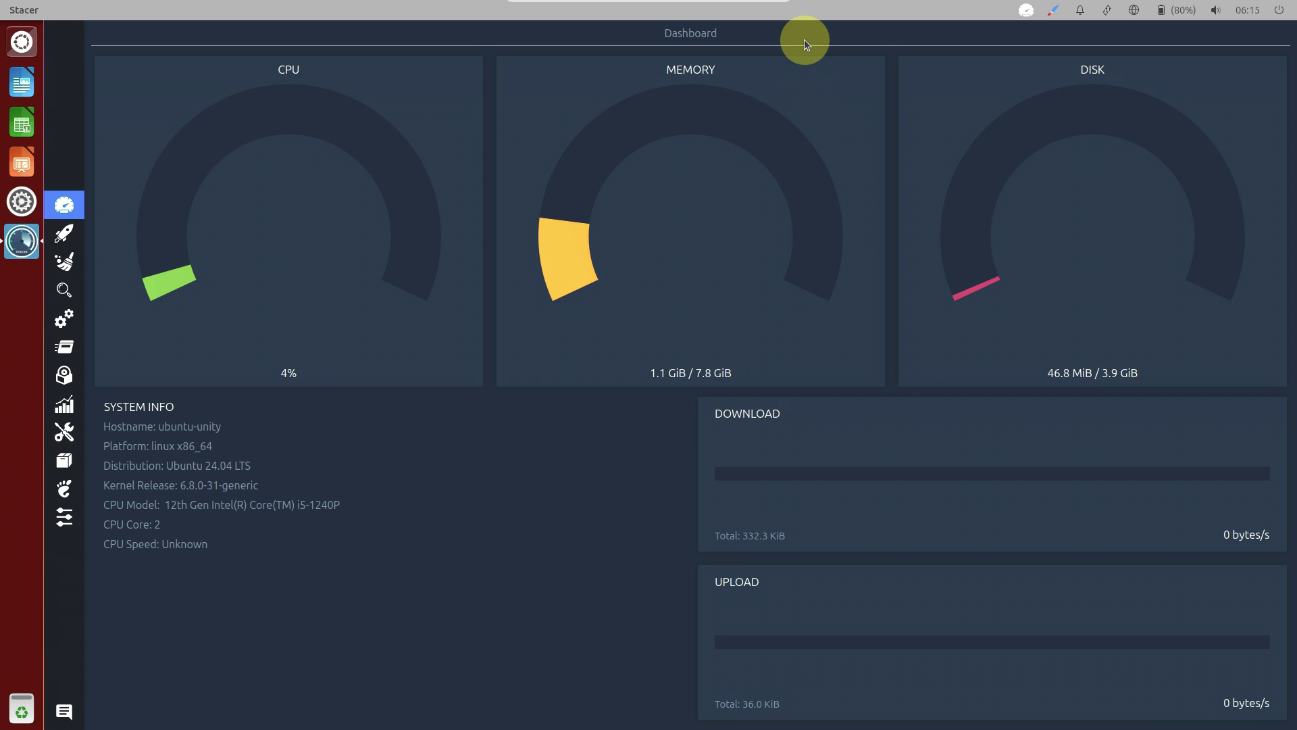
mouse_move(37, 12)
left_click(17, 10)
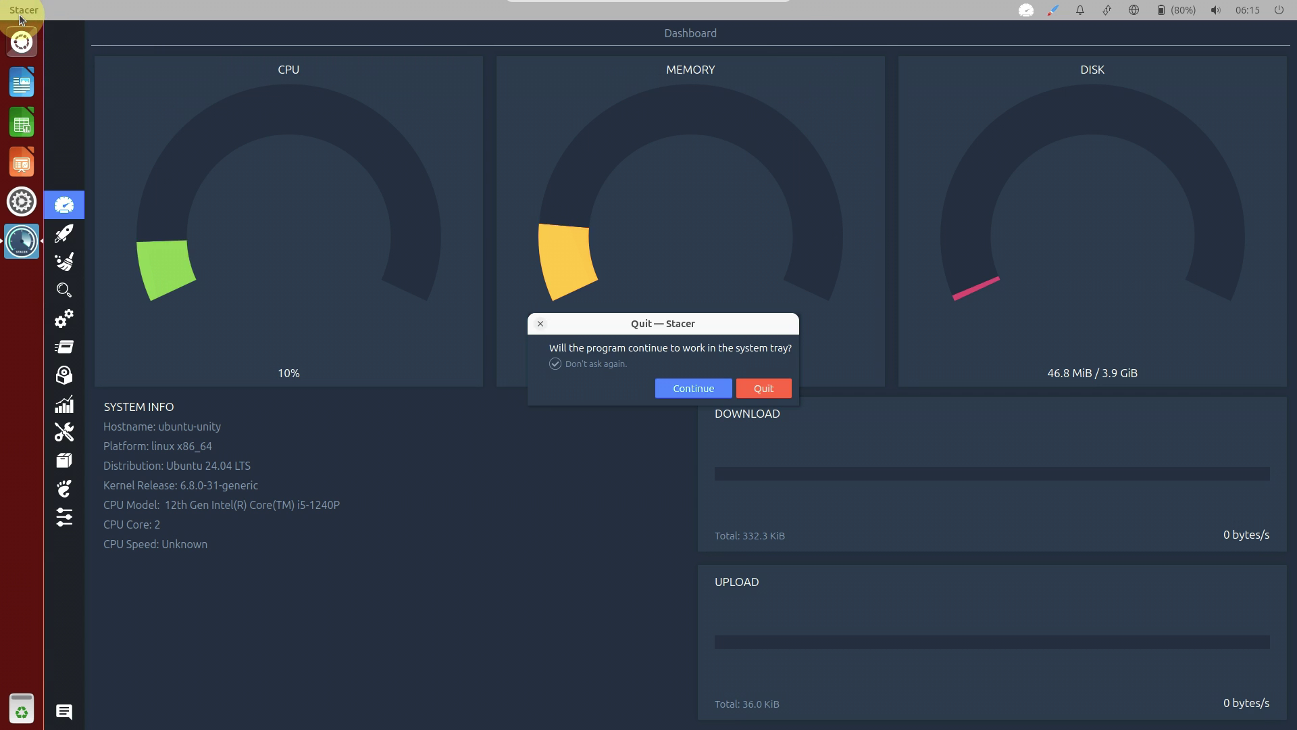
left_click(779, 388)
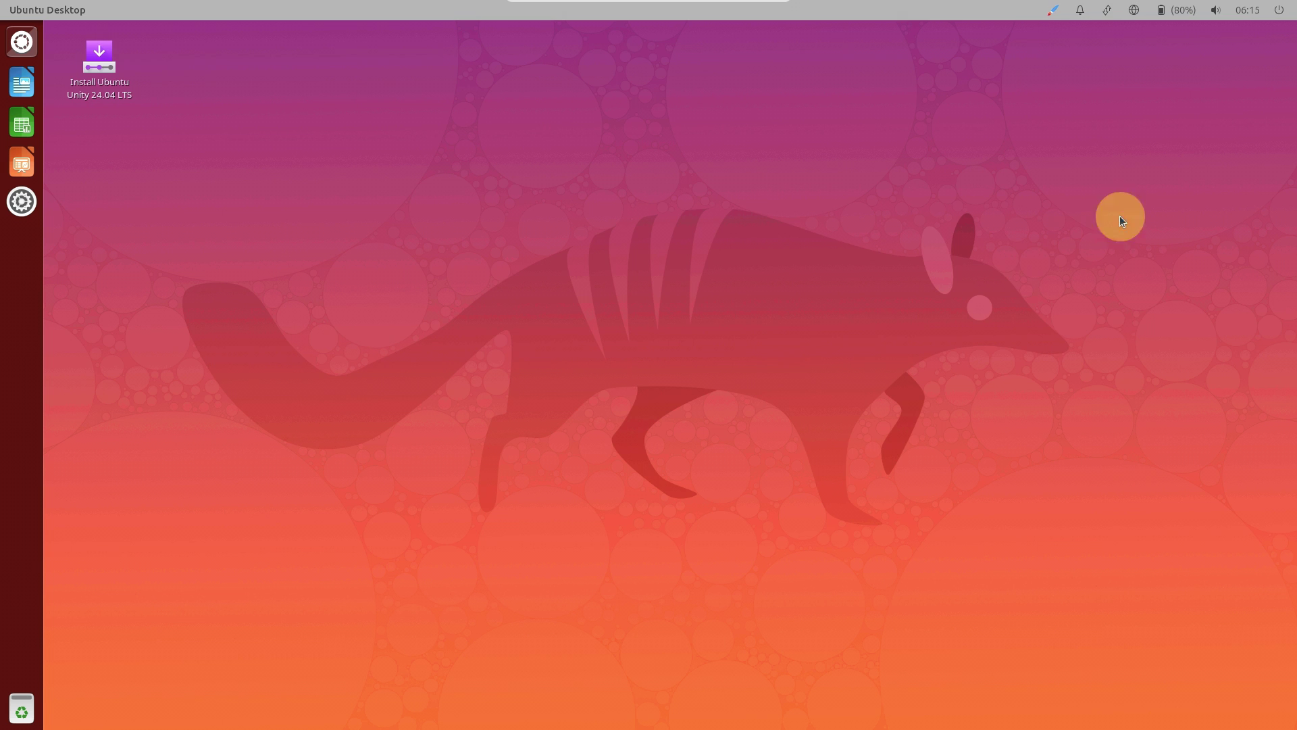
- Log out of the live session from the system's session options and confirm the logout
left_click(1279, 9)
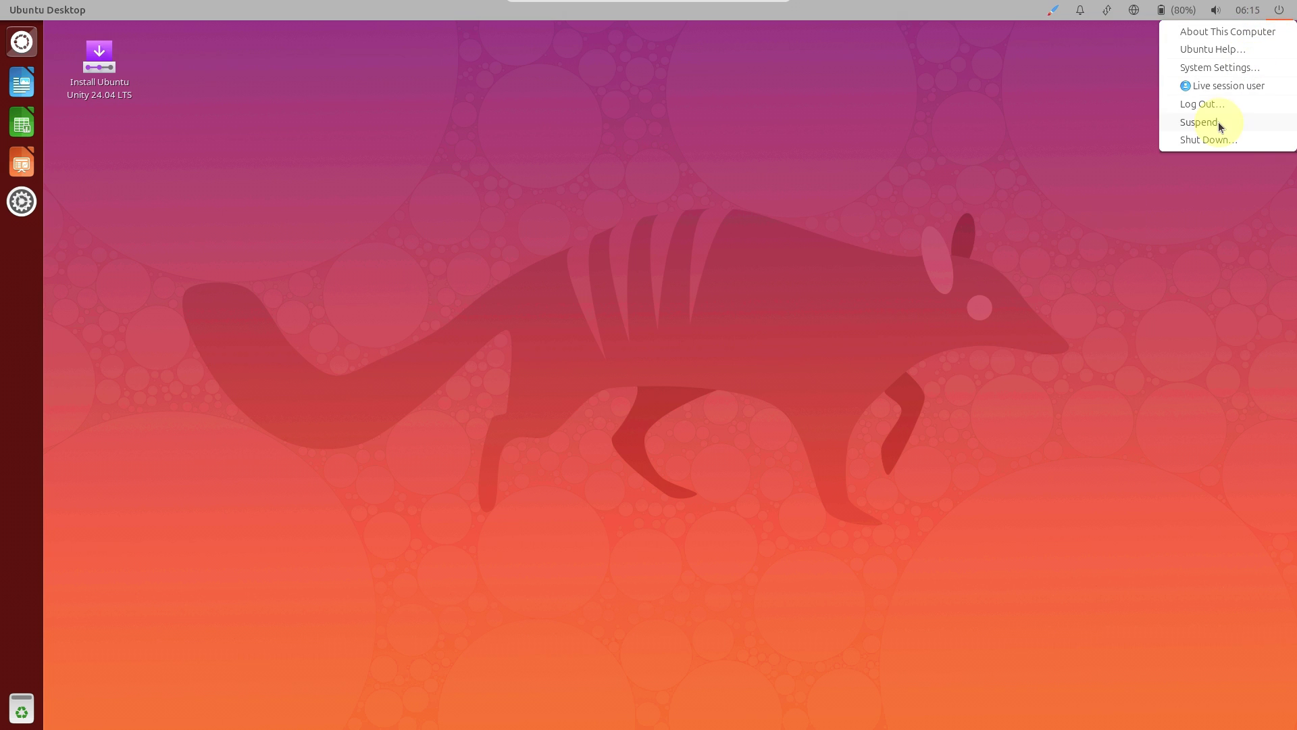
left_click(1208, 103)
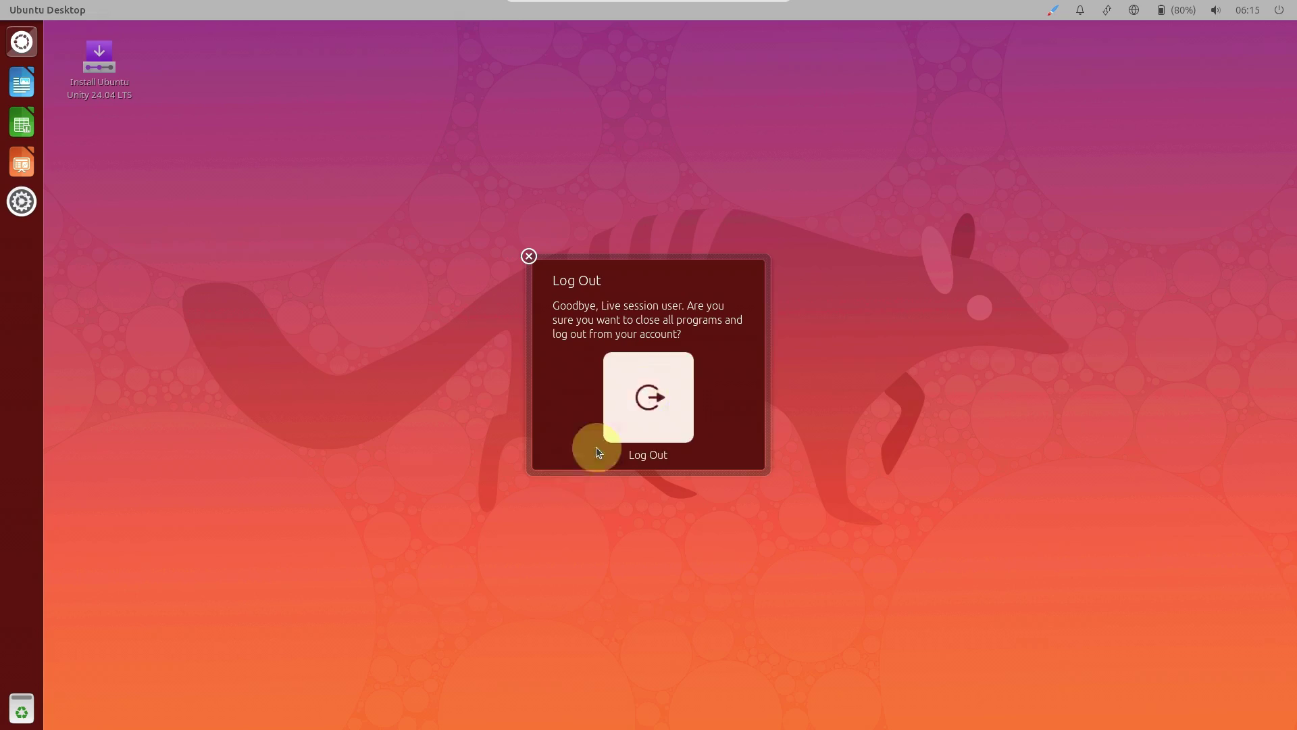
left_click(642, 410)
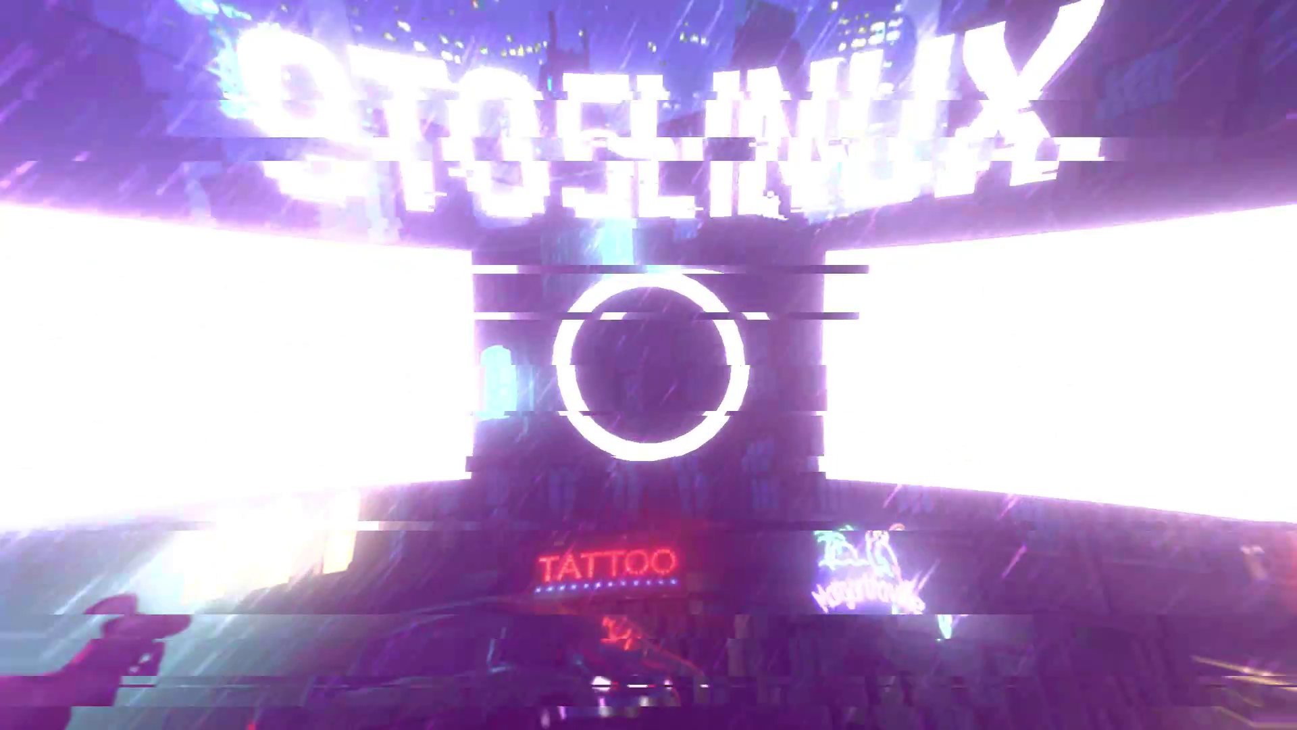